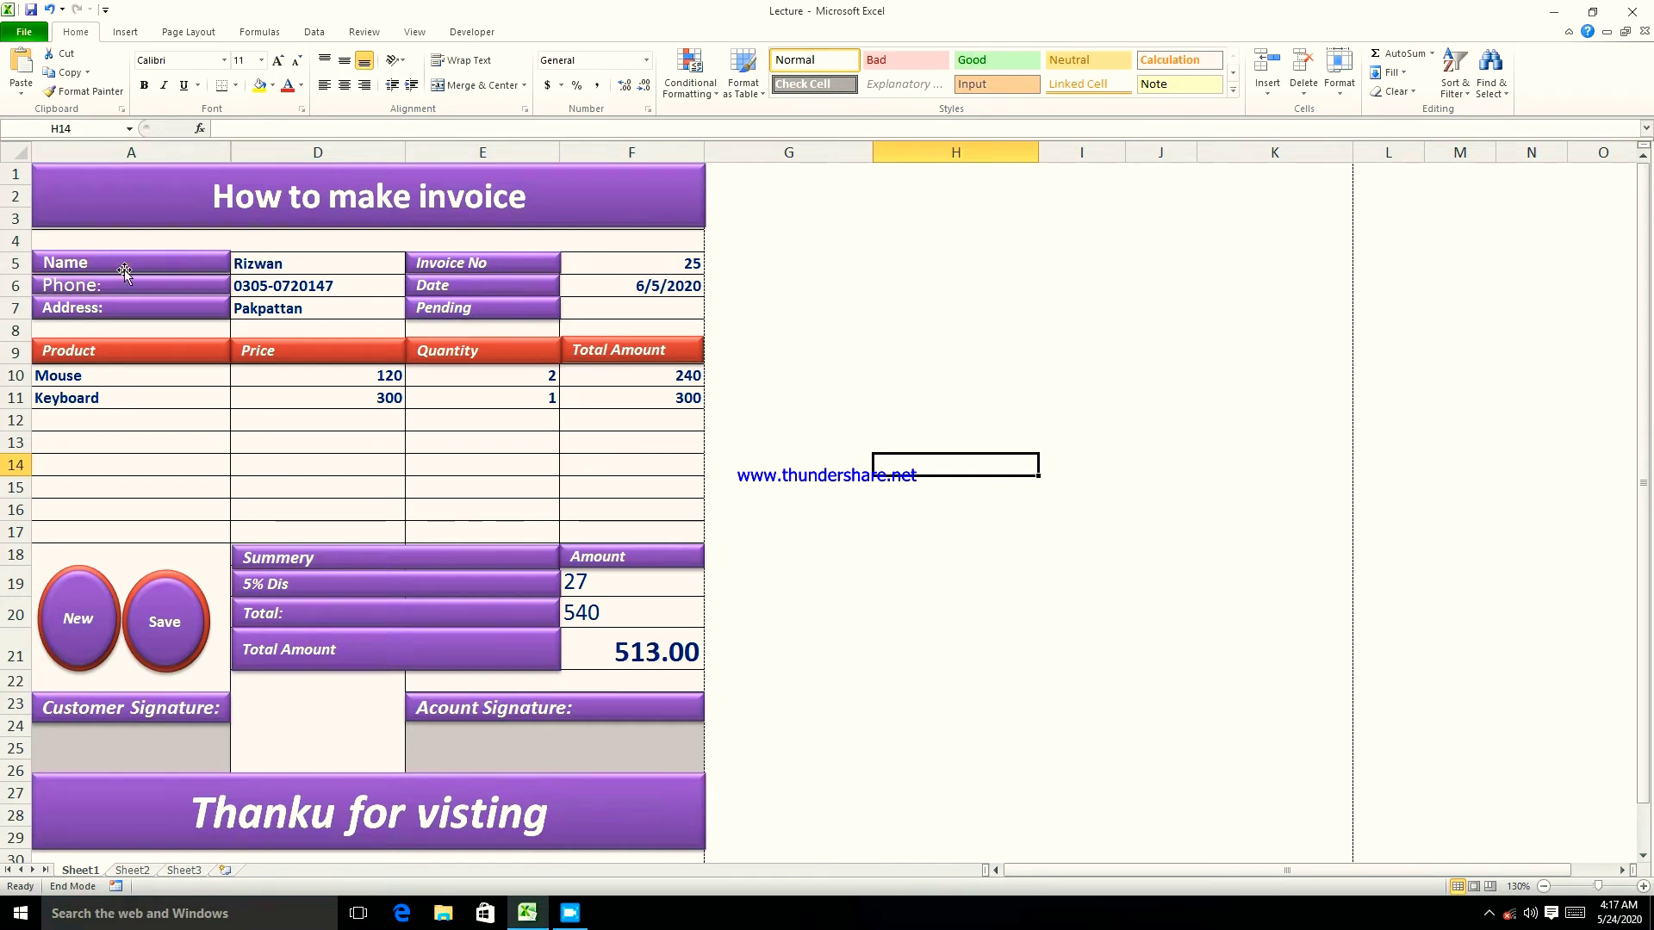
- Review the customer name, phone, address and invoice number entries
click(327, 264)
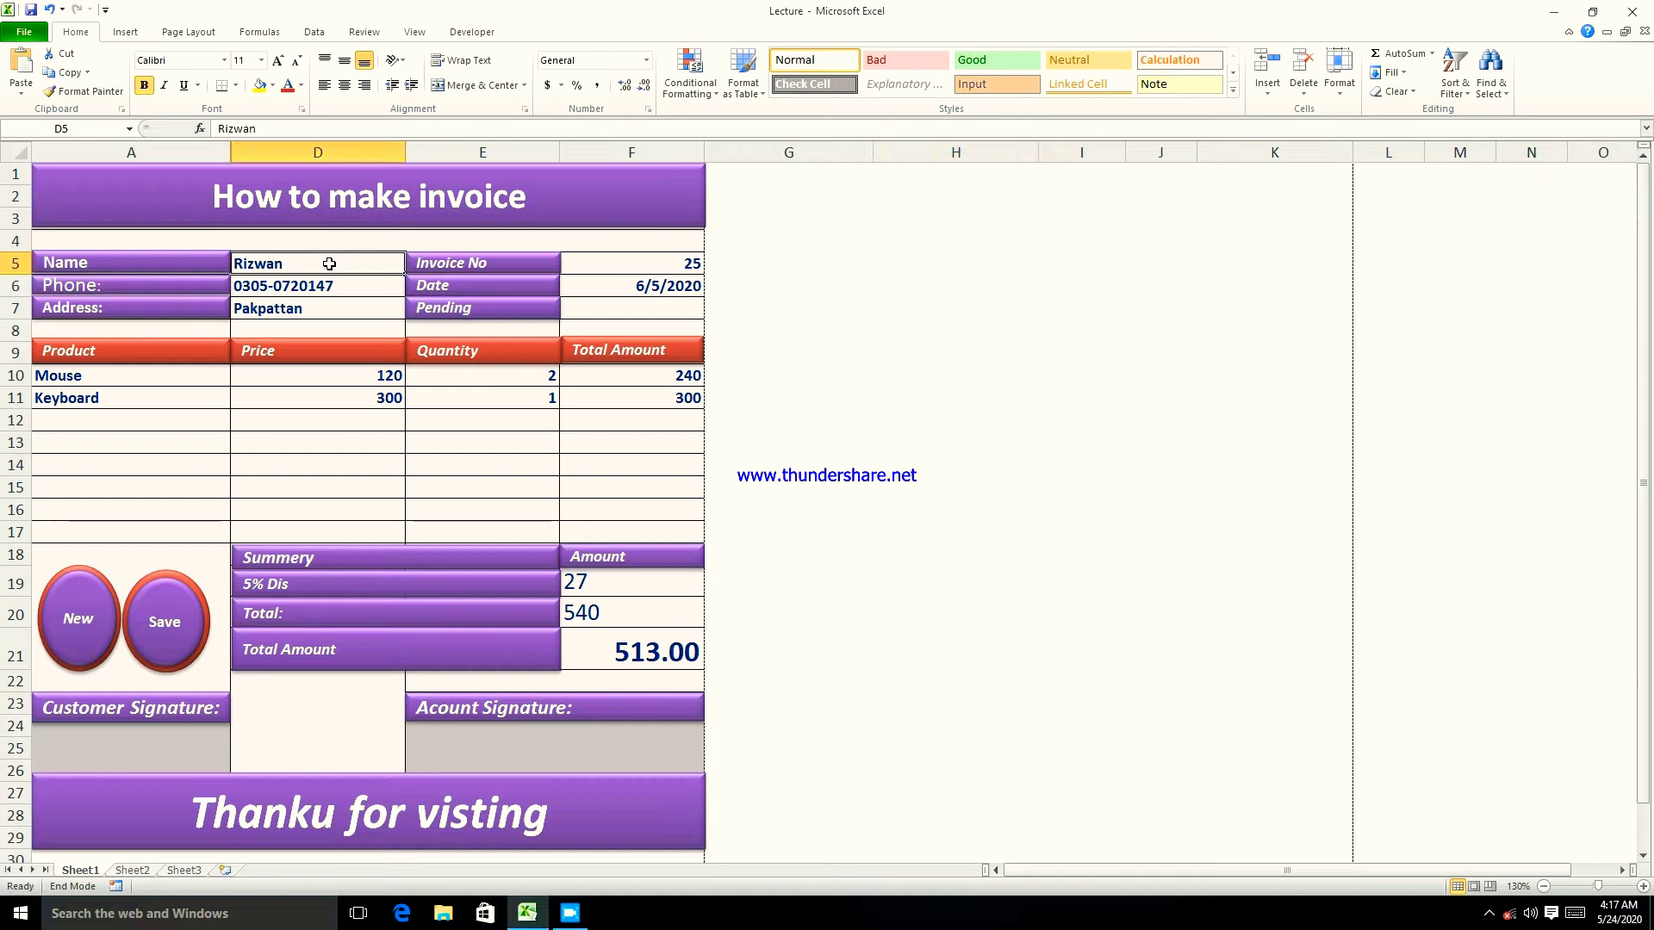
click(375, 289)
click(284, 317)
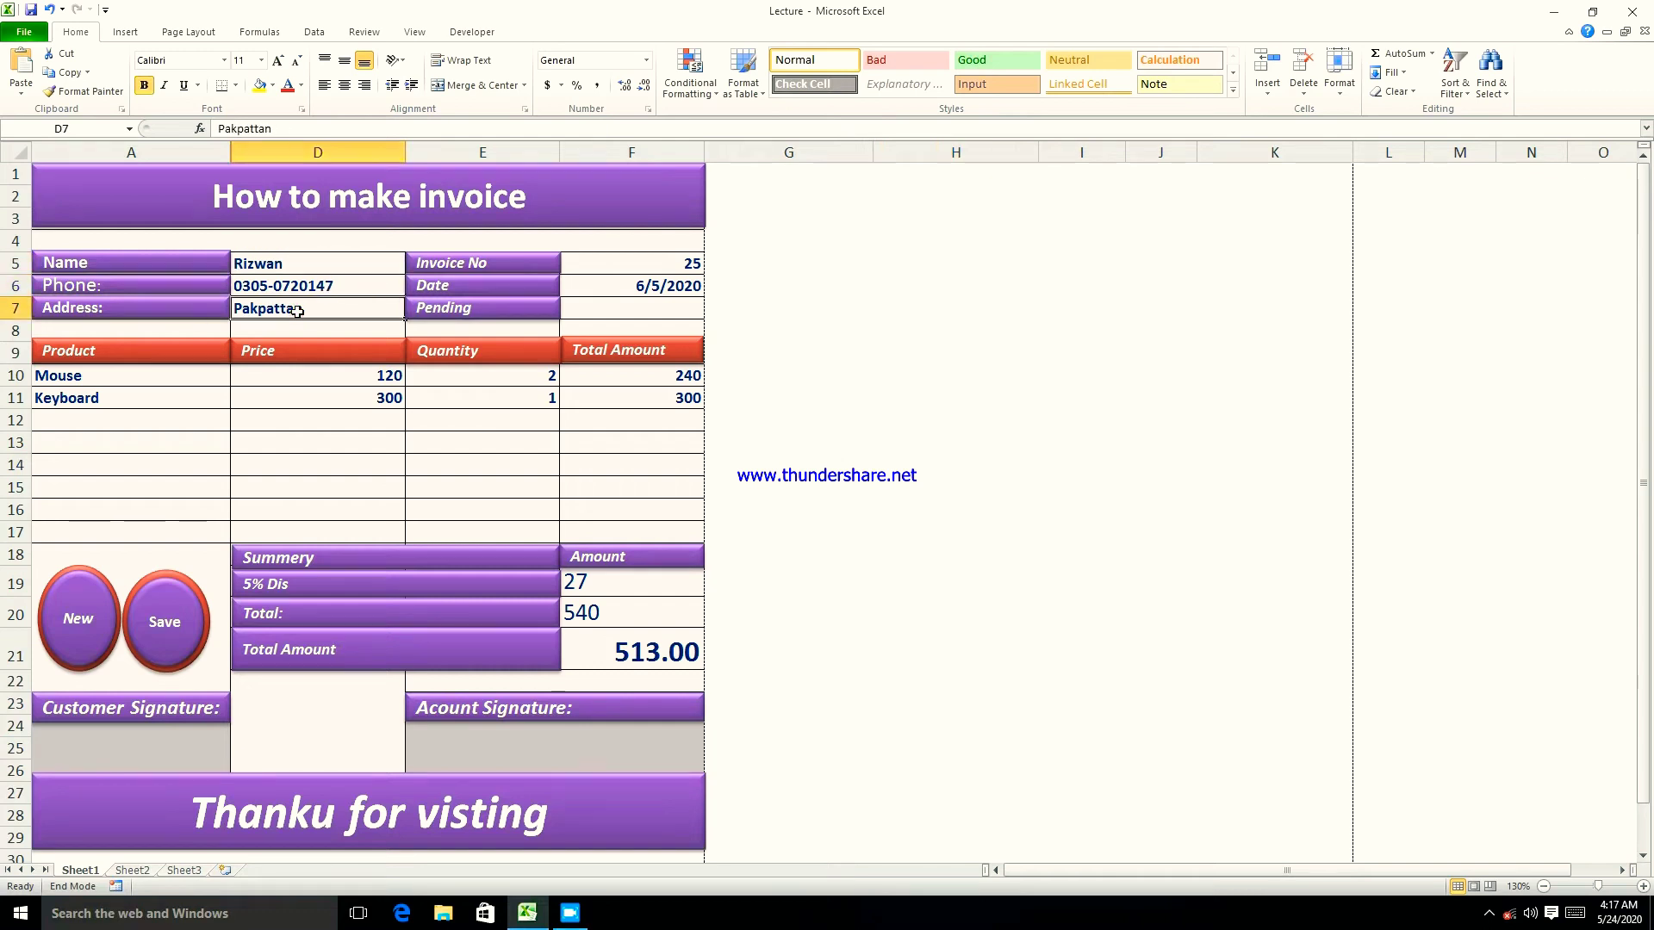
click(637, 268)
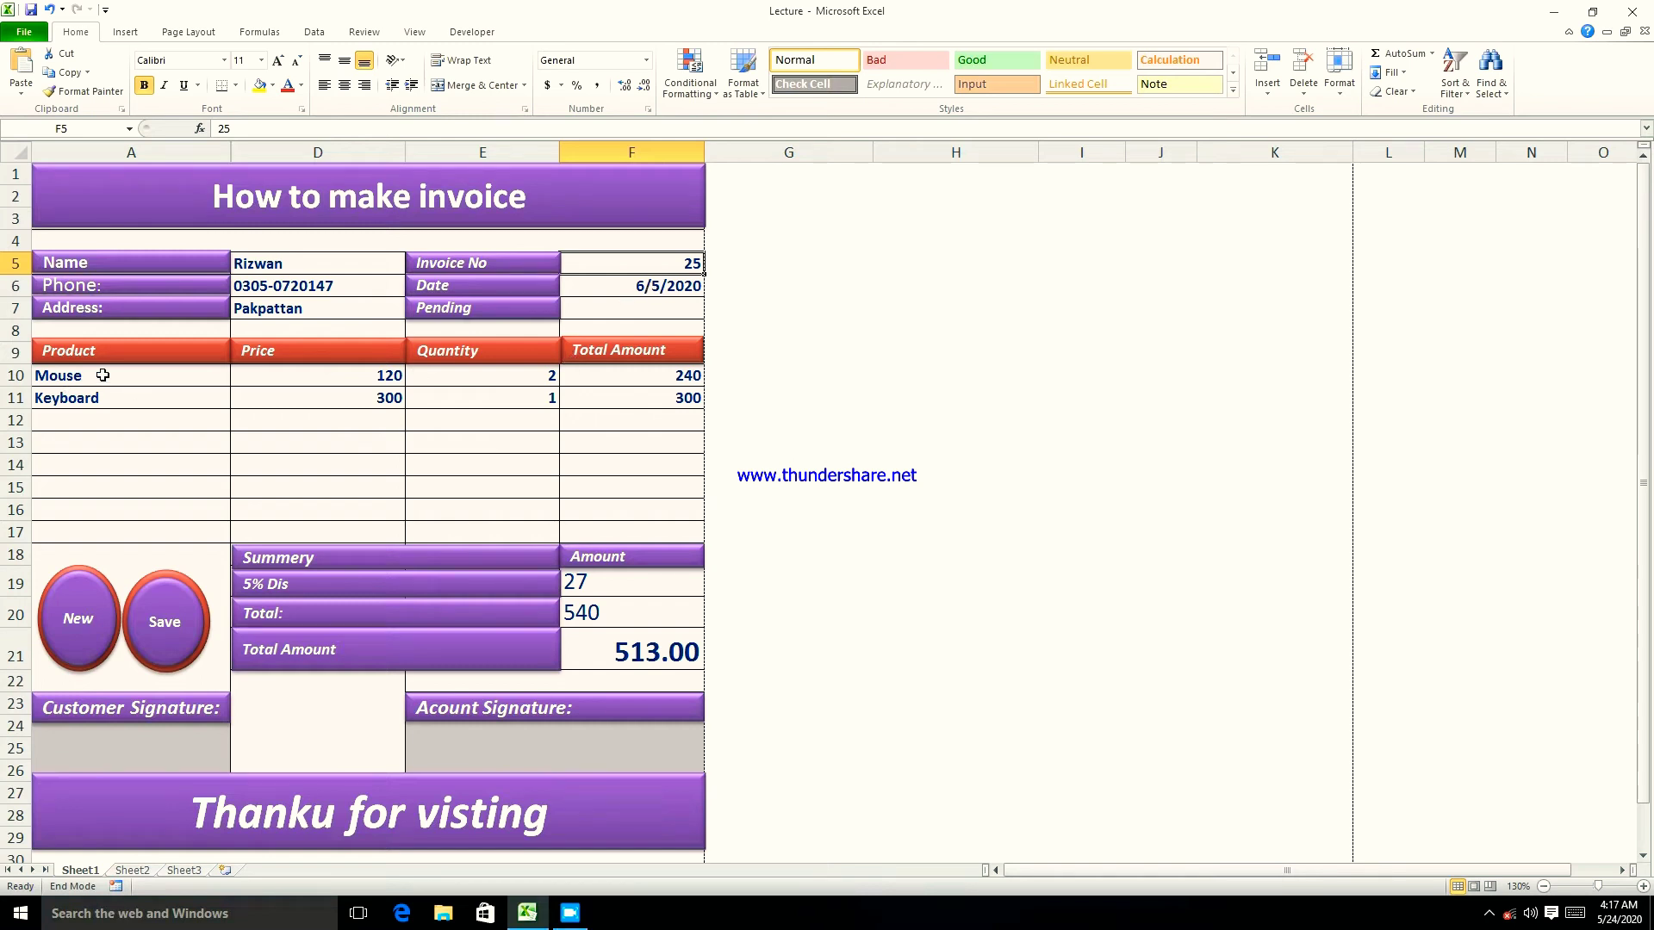
- Change the first product in A10 from Mouse to Keyboard
click(171, 376)
click(240, 381)
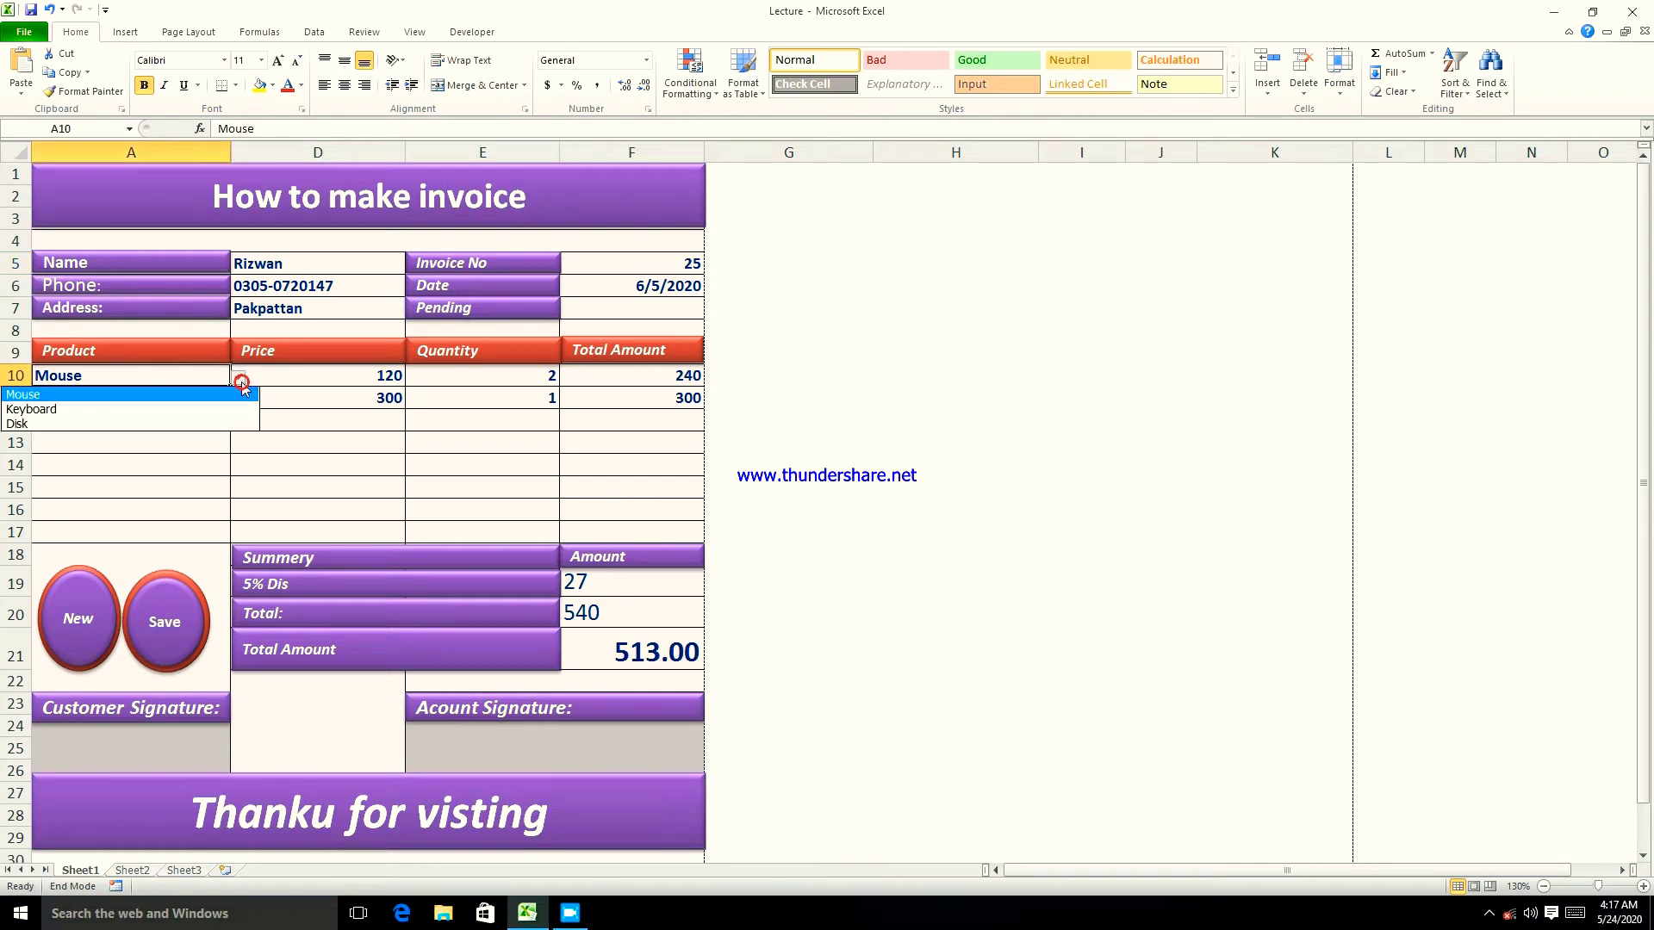
click(311, 432)
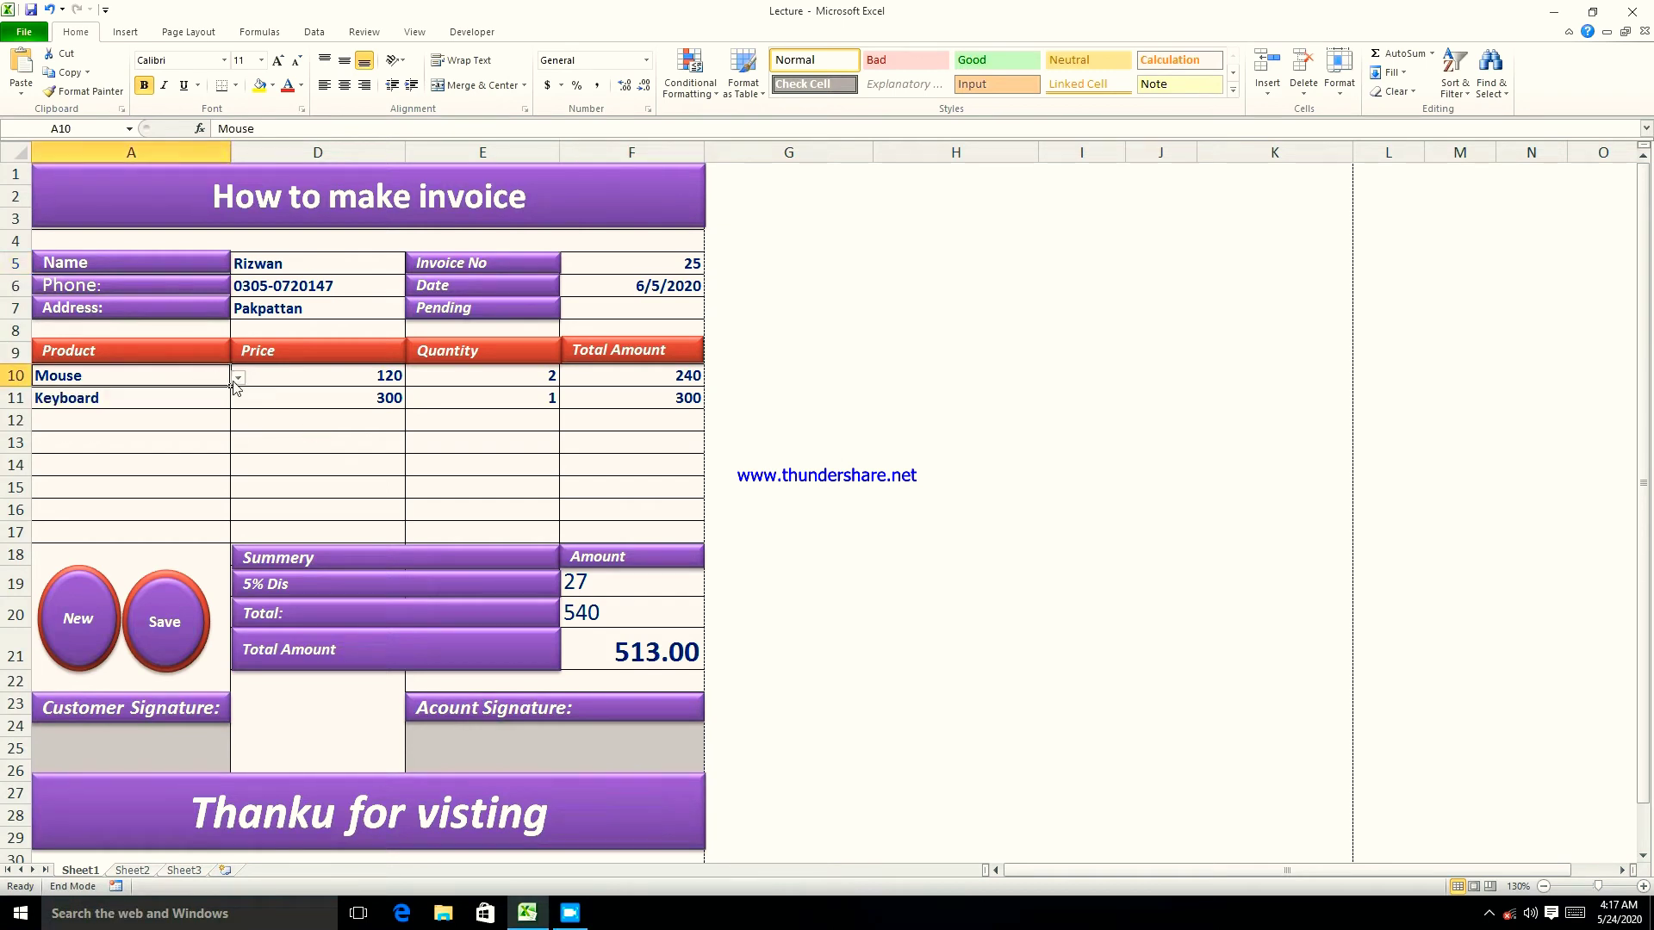
click(238, 381)
click(173, 410)
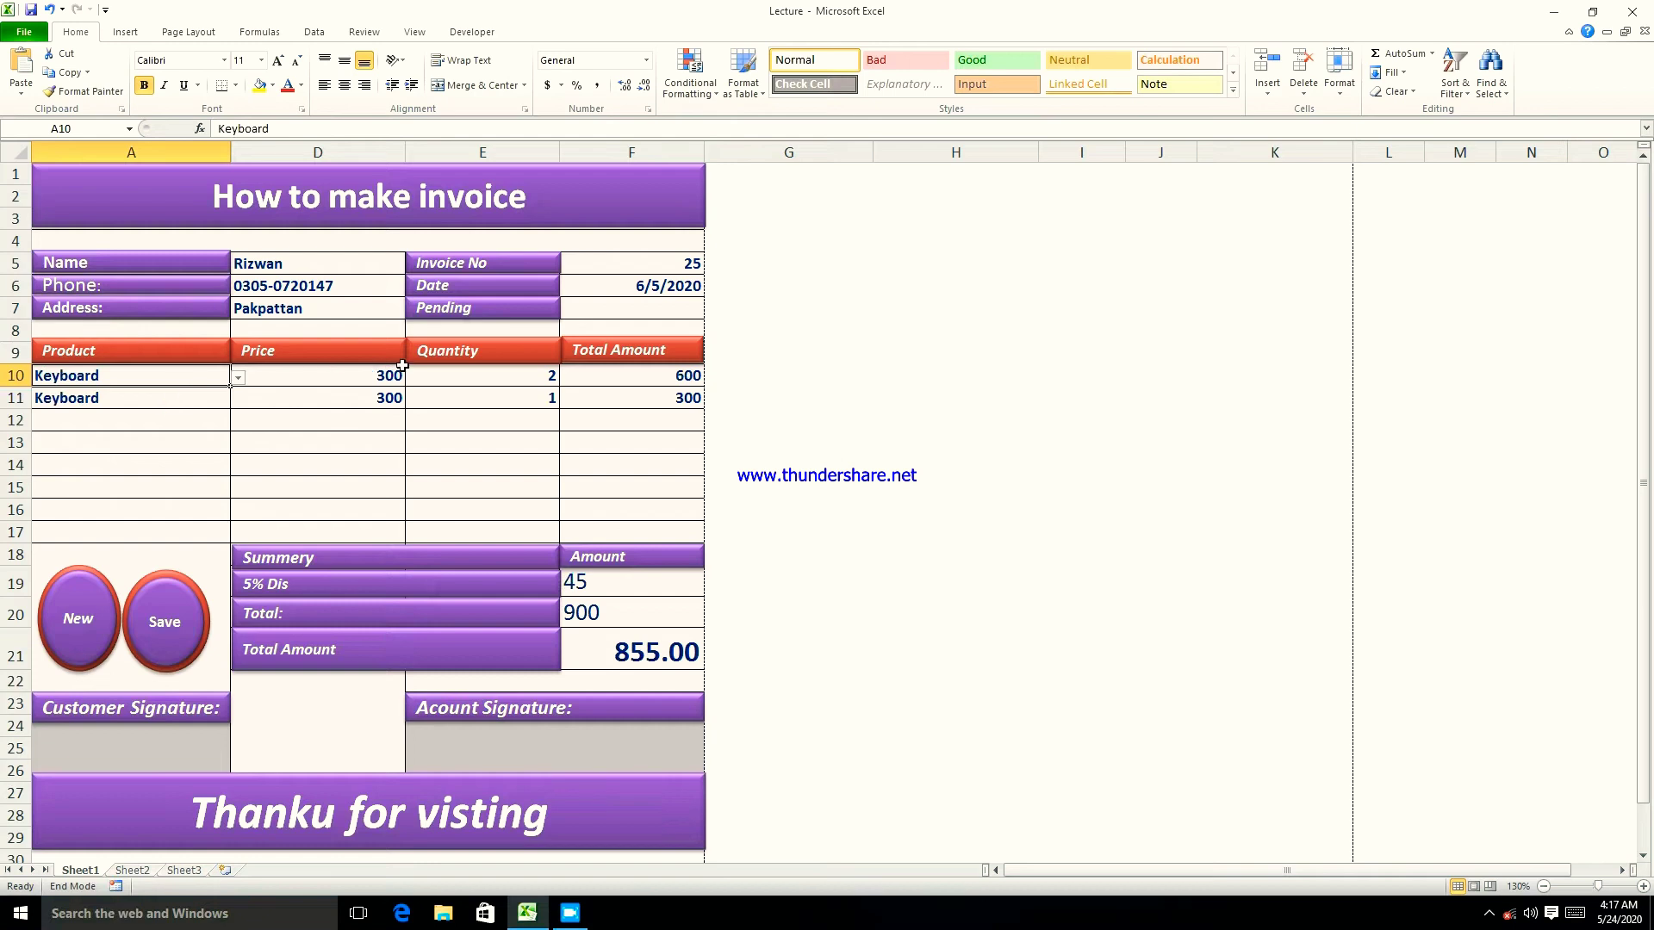
- Inspect the second row's product, D11 price lookup, quantities and F11 row total formula
click(168, 405)
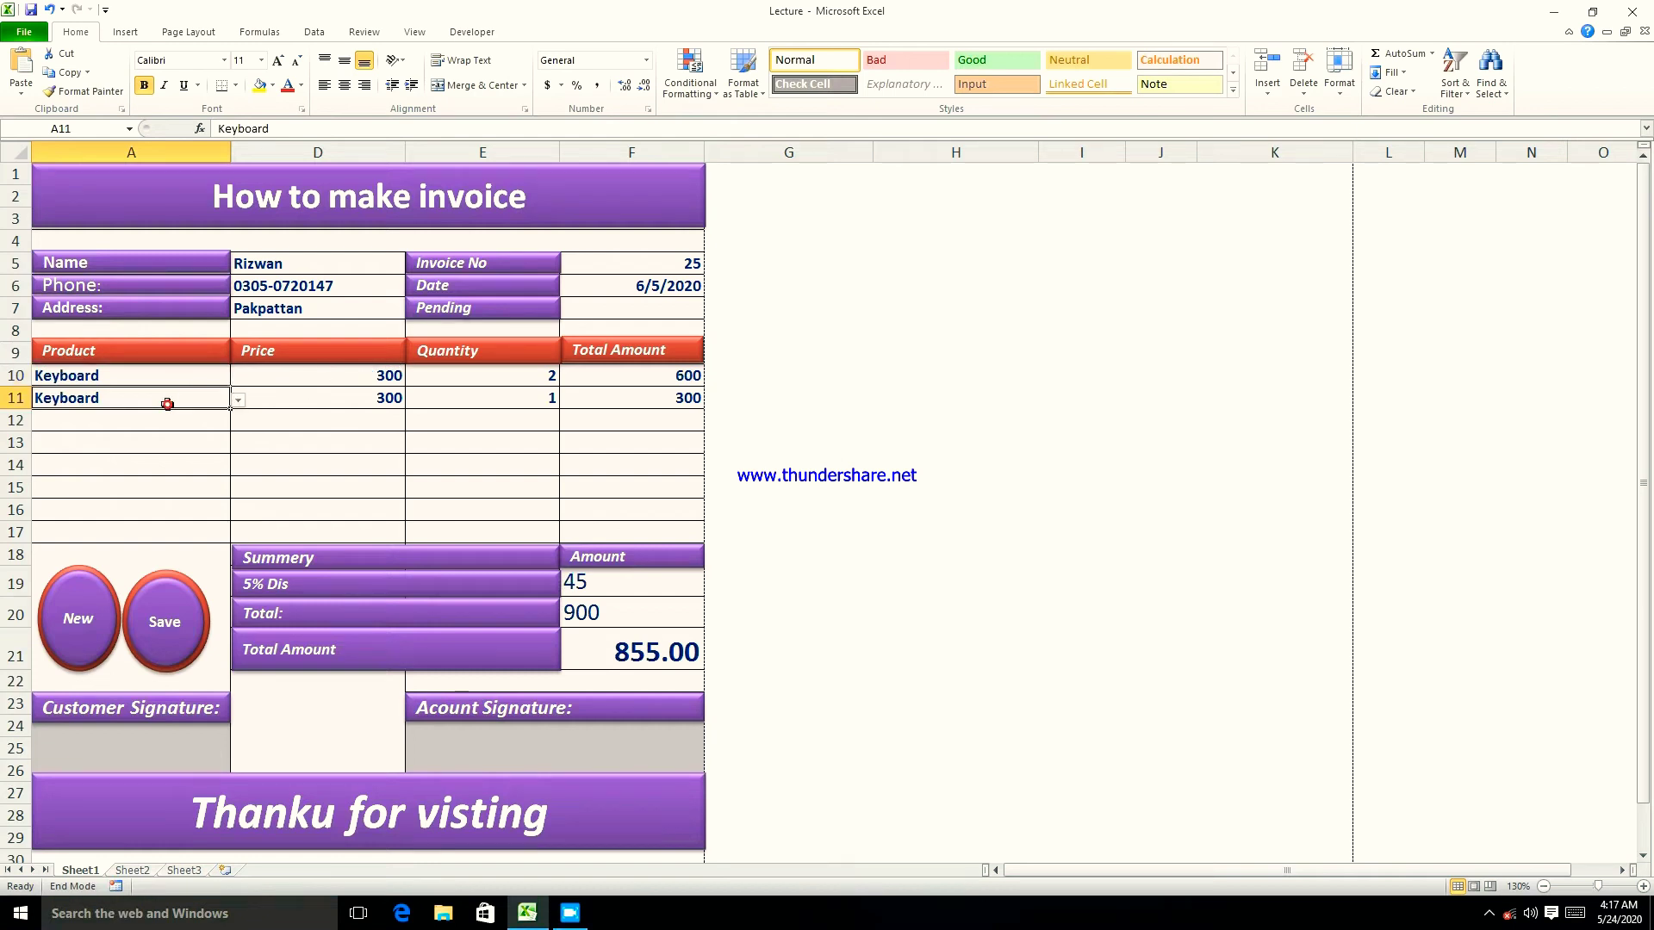
click(367, 402)
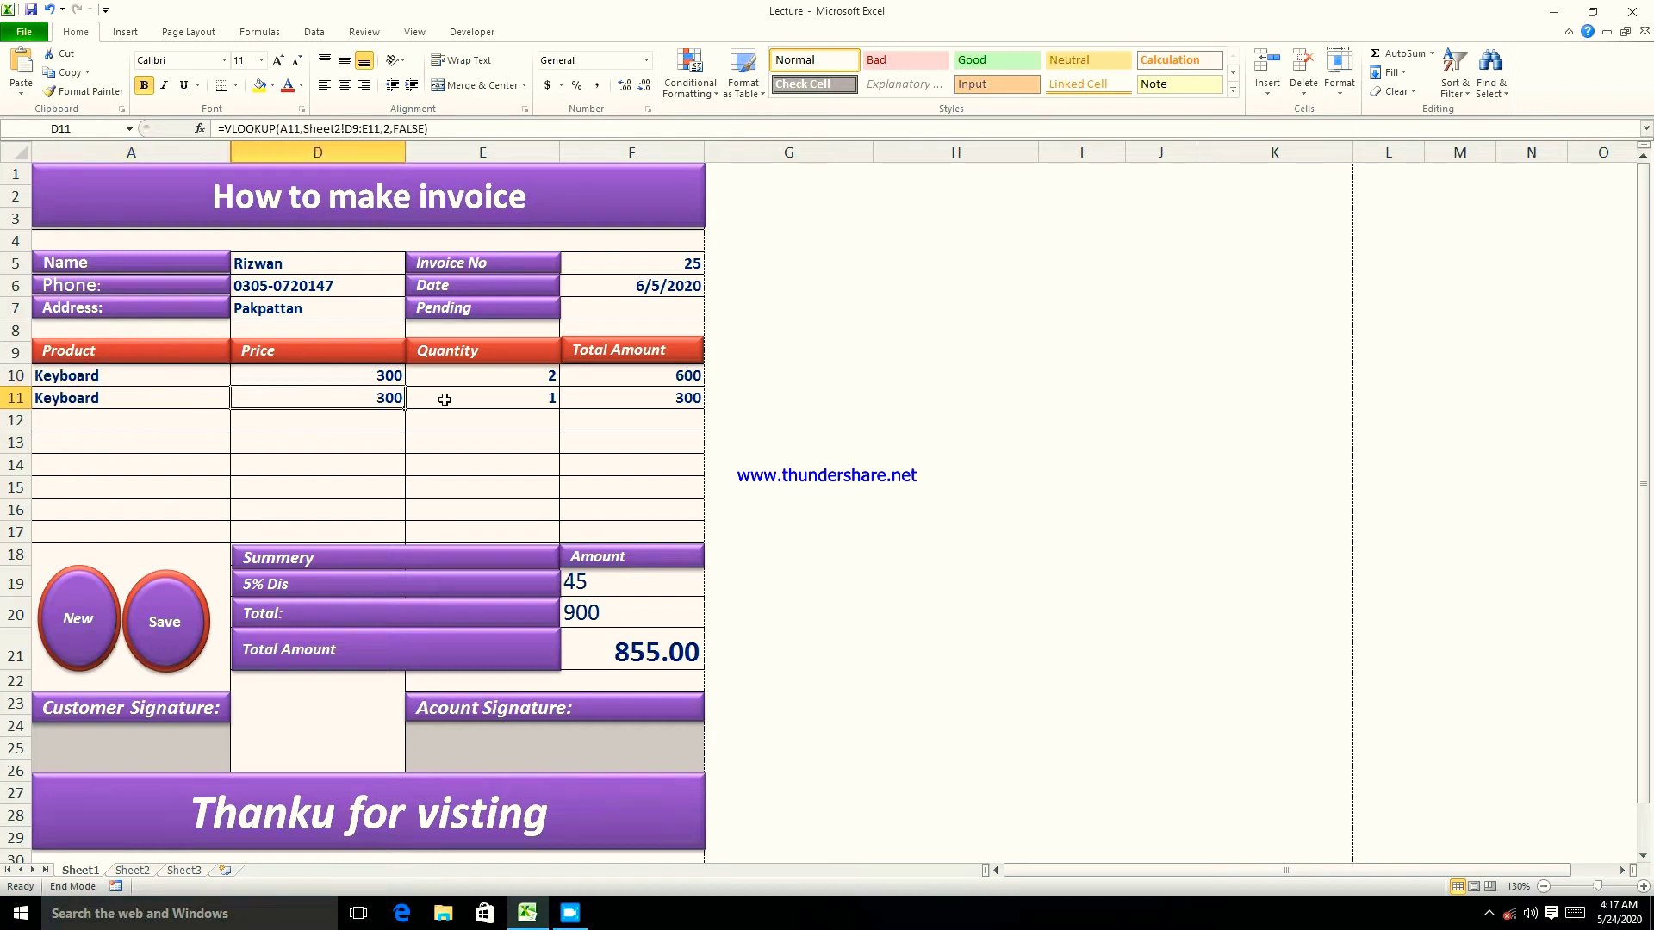
click(461, 375)
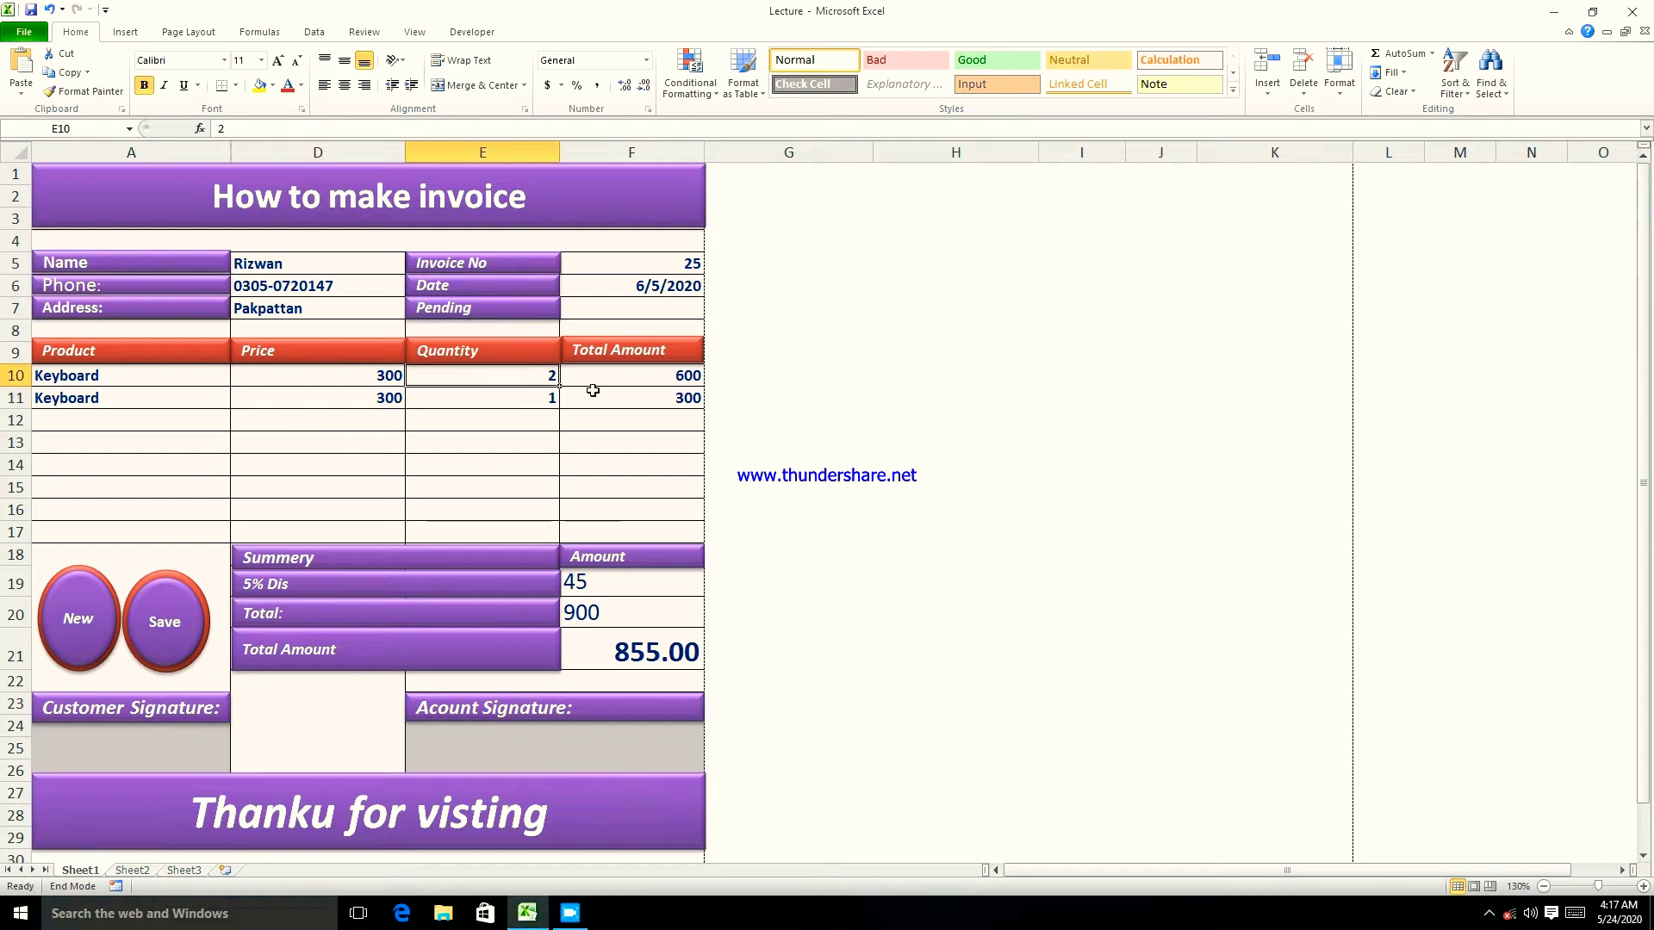
click(492, 399)
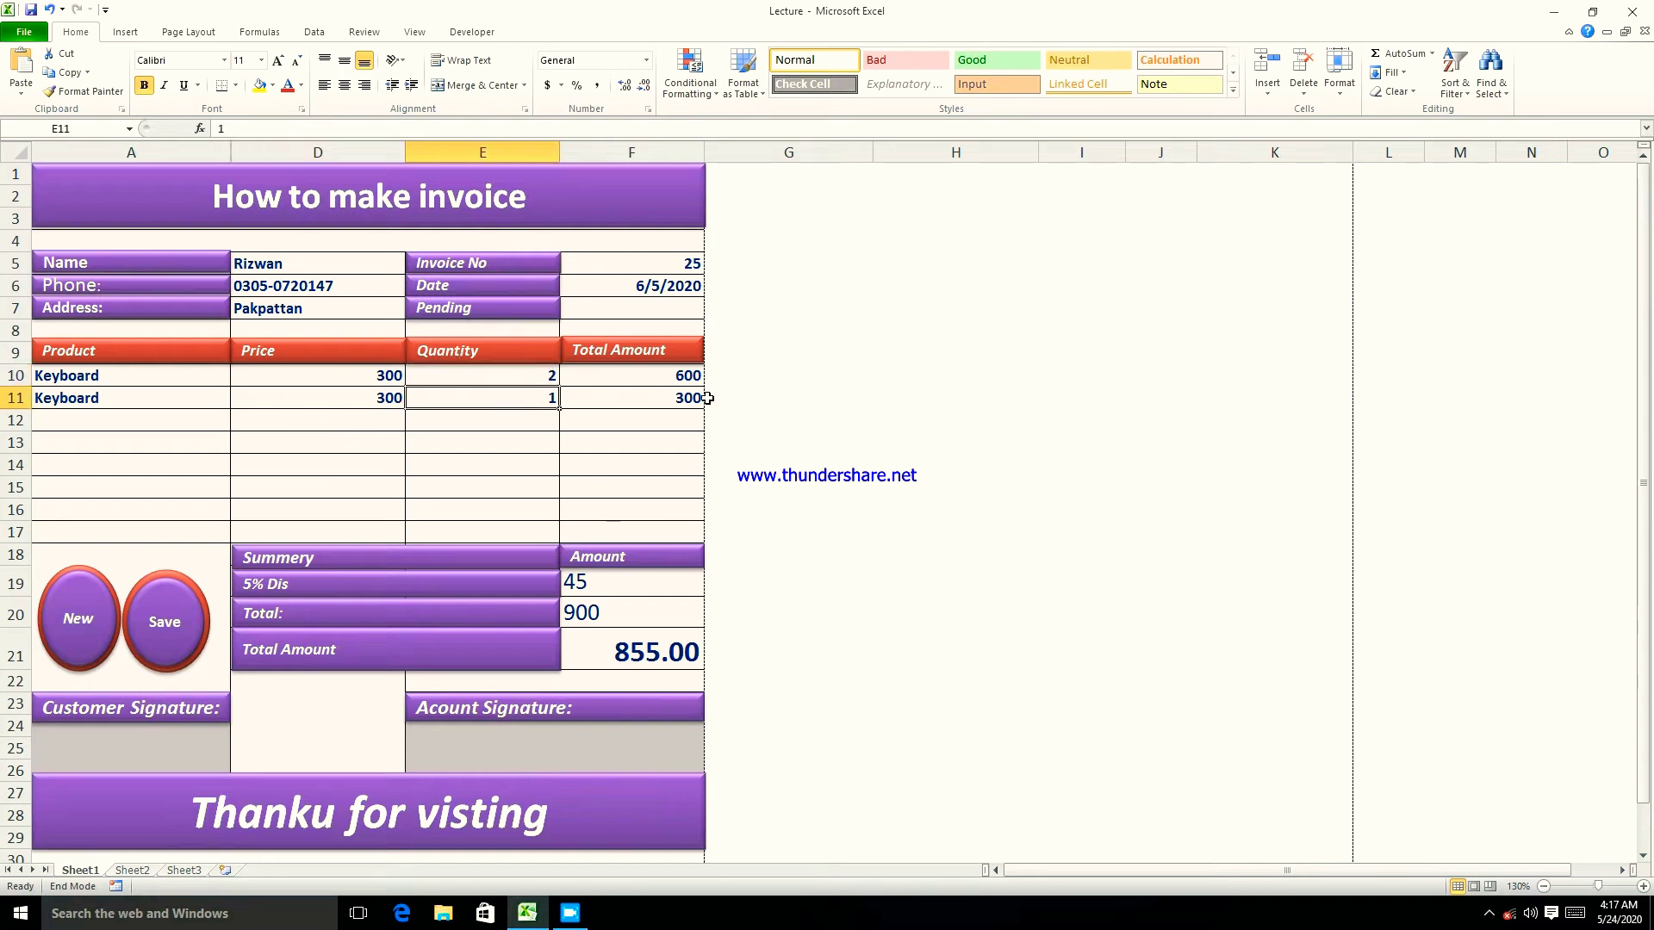
click(615, 399)
- Set the quantity in E11 to 2, bringing the invoice total to 1140.00
click(534, 398)
text(2)
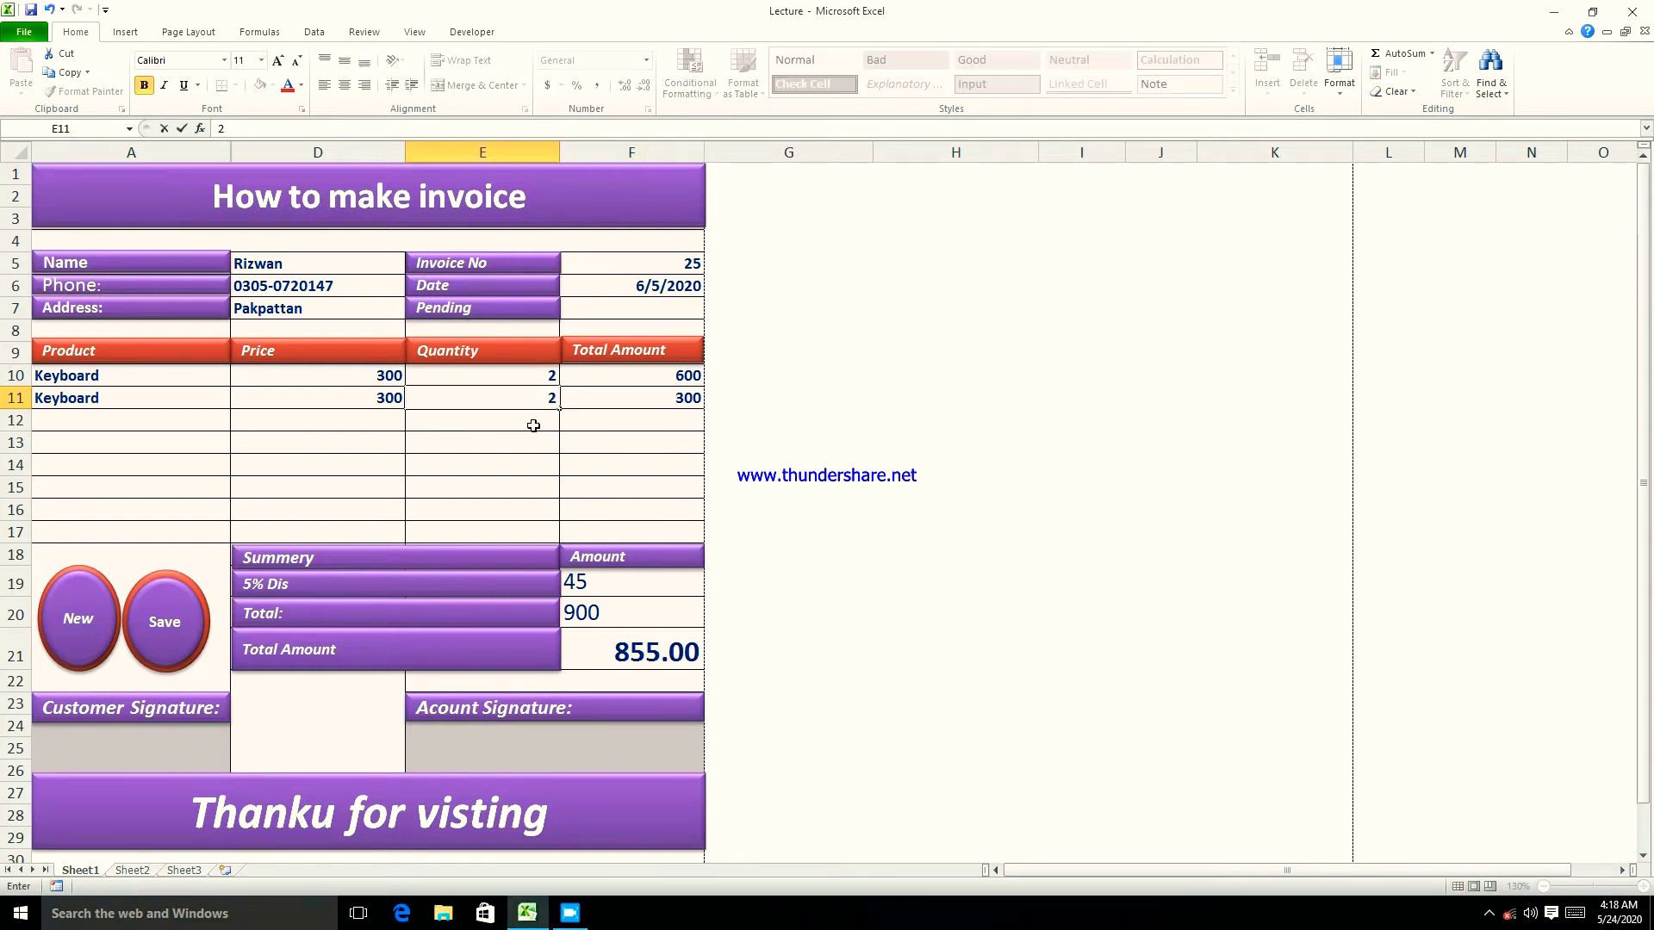
click(528, 464)
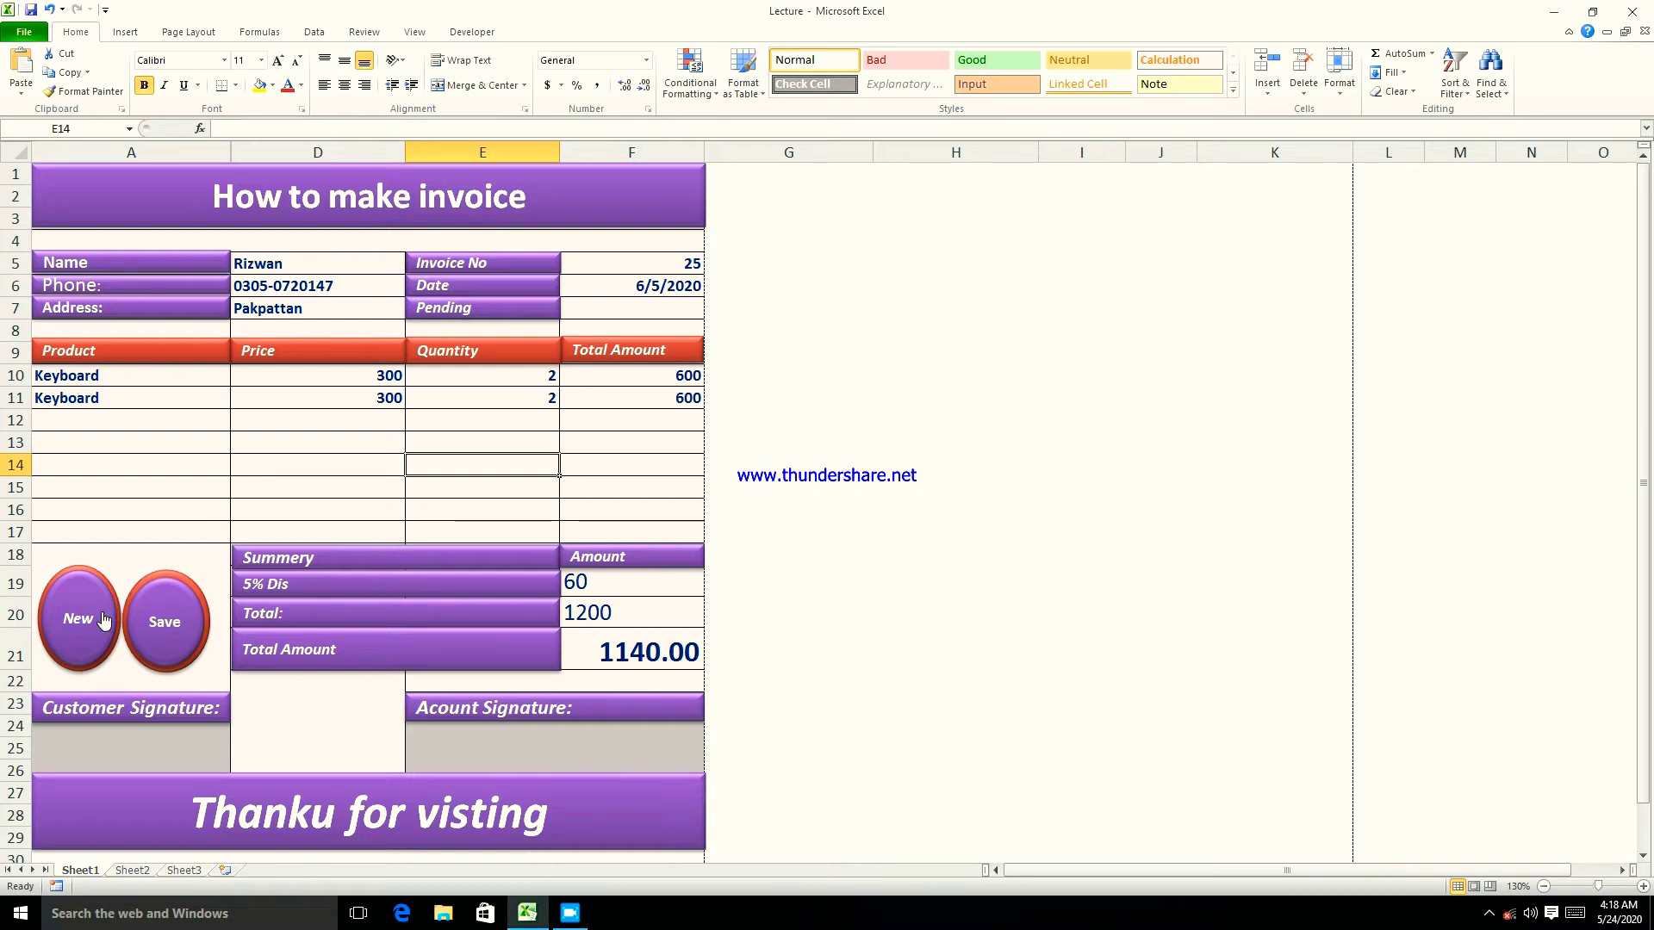
click(798, 286)
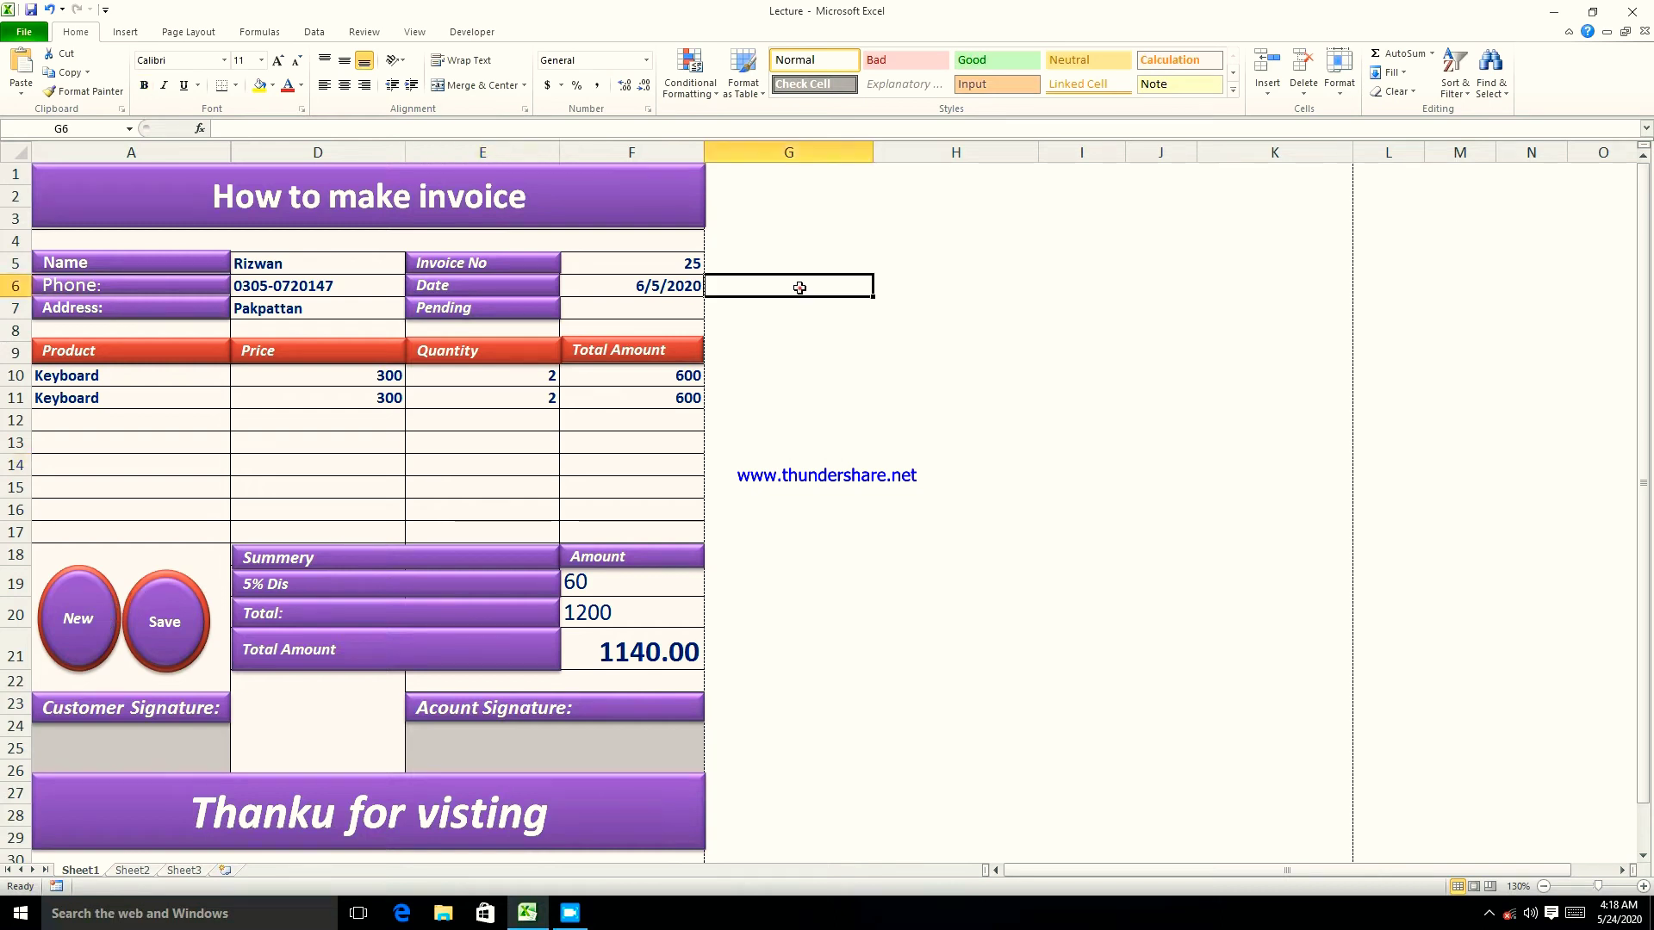
click(743, 177)
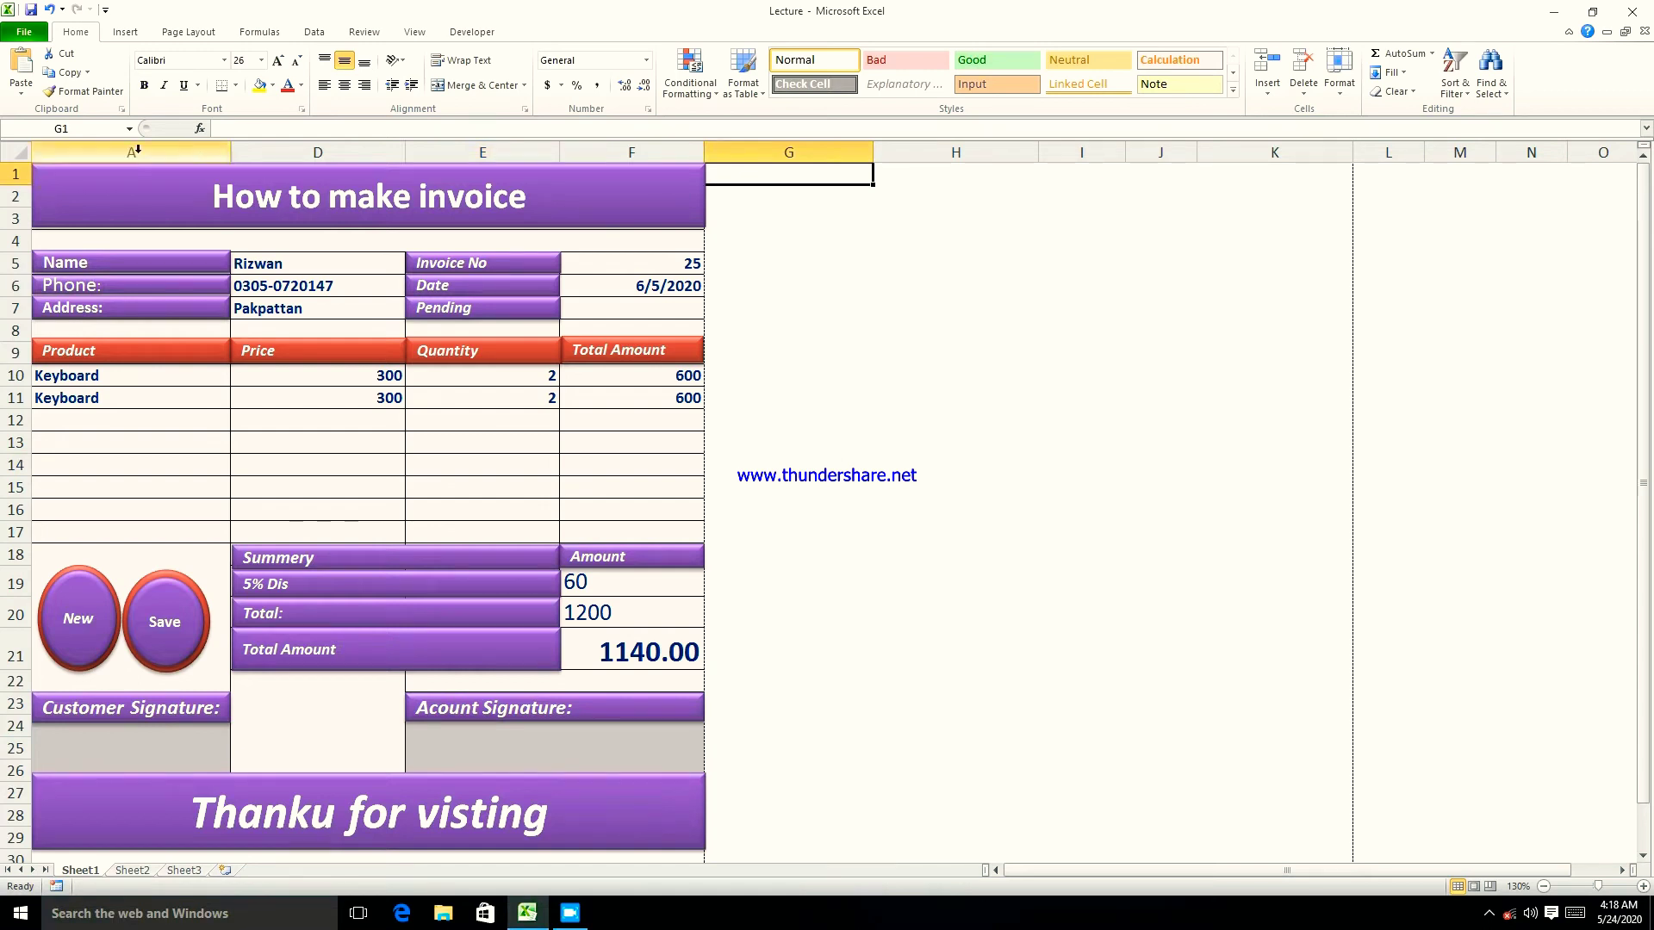
- Draw a rectangle spanning G1 to K3 beside the invoice title
click(126, 33)
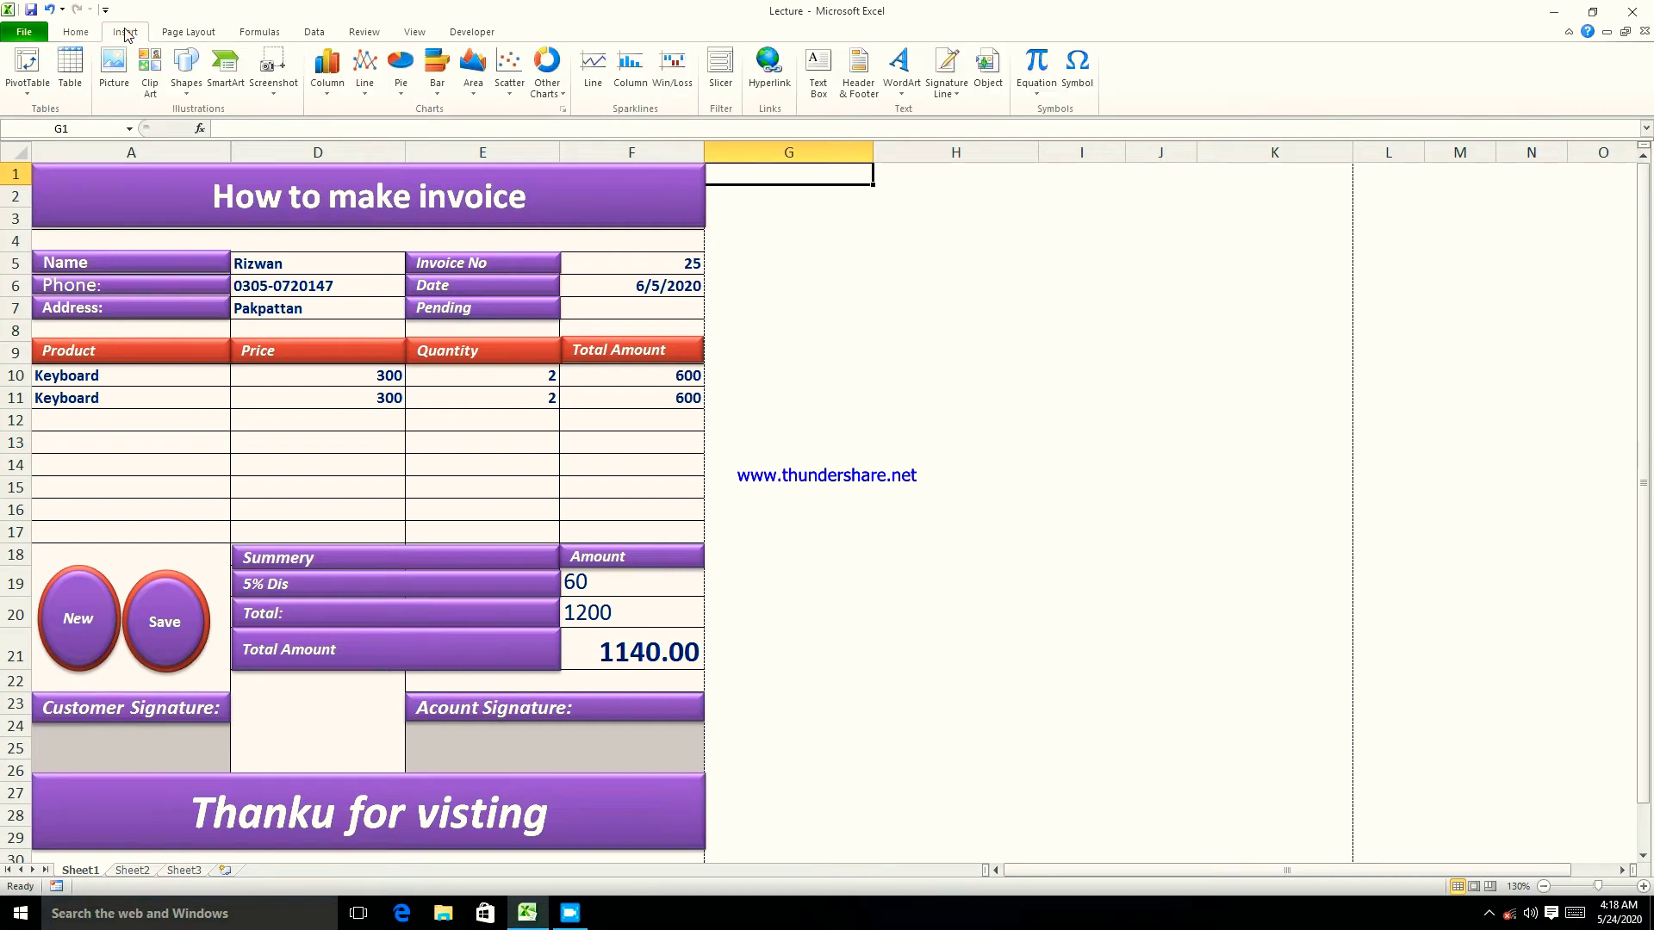
click(184, 77)
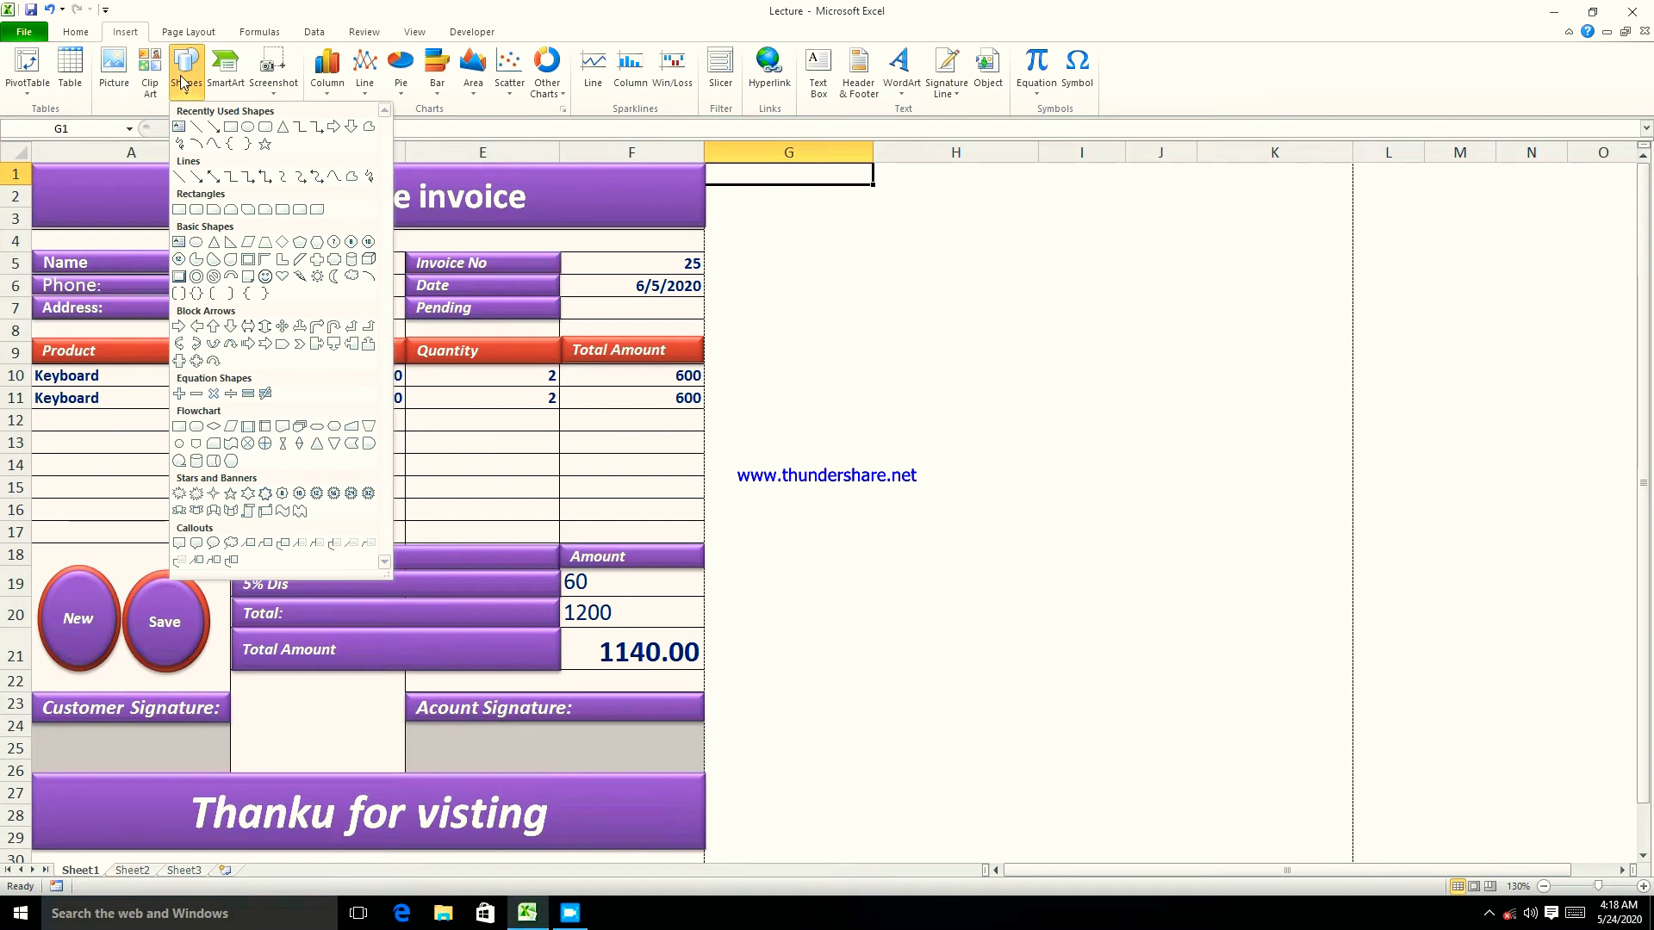
click(230, 128)
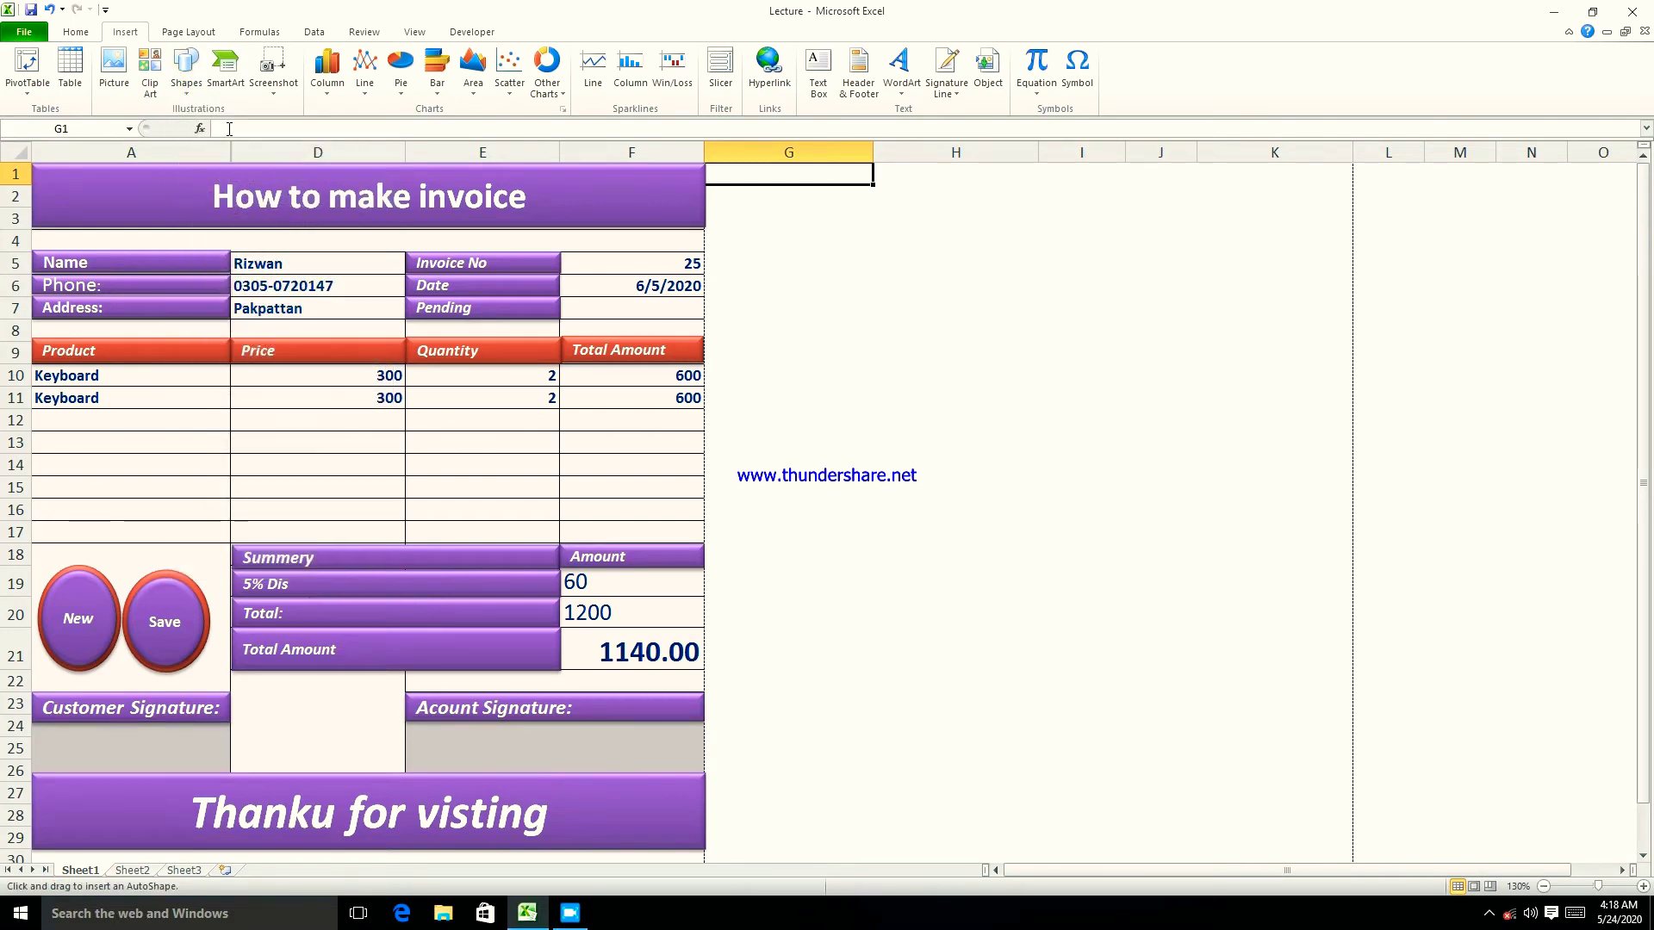
mouse_move(706, 164)
mouse_down()
mouse_move(982, 225)
mouse_move(1352, 230)
mouse_up()
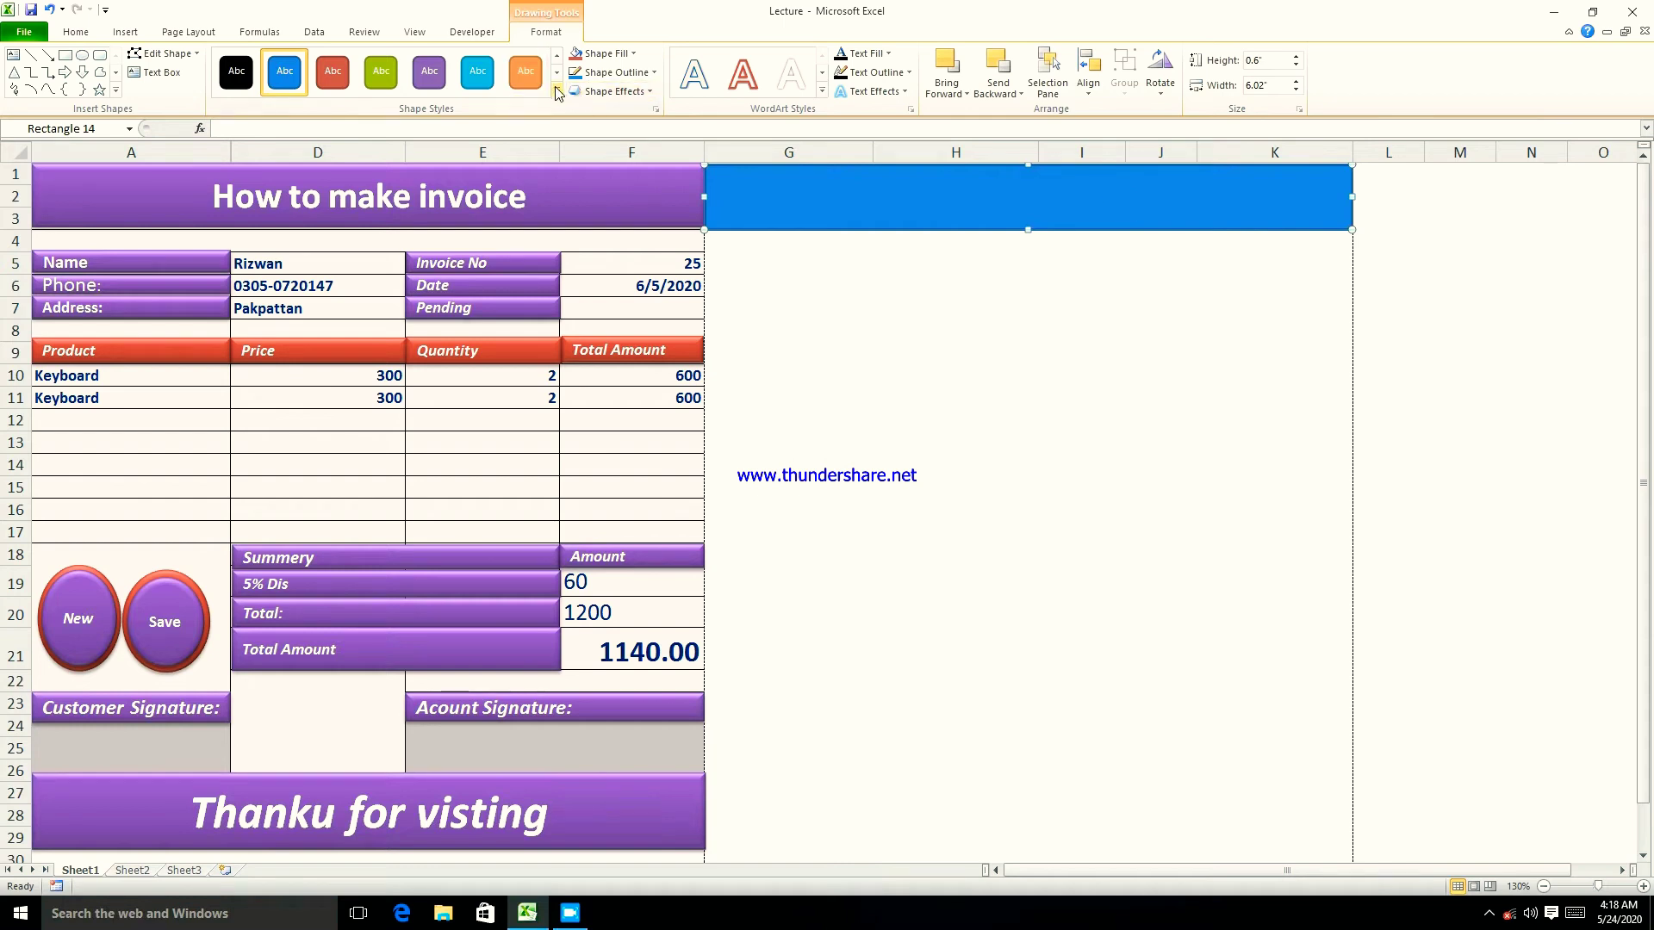
- Apply the red shape style to the new rectangle
click(473, 33)
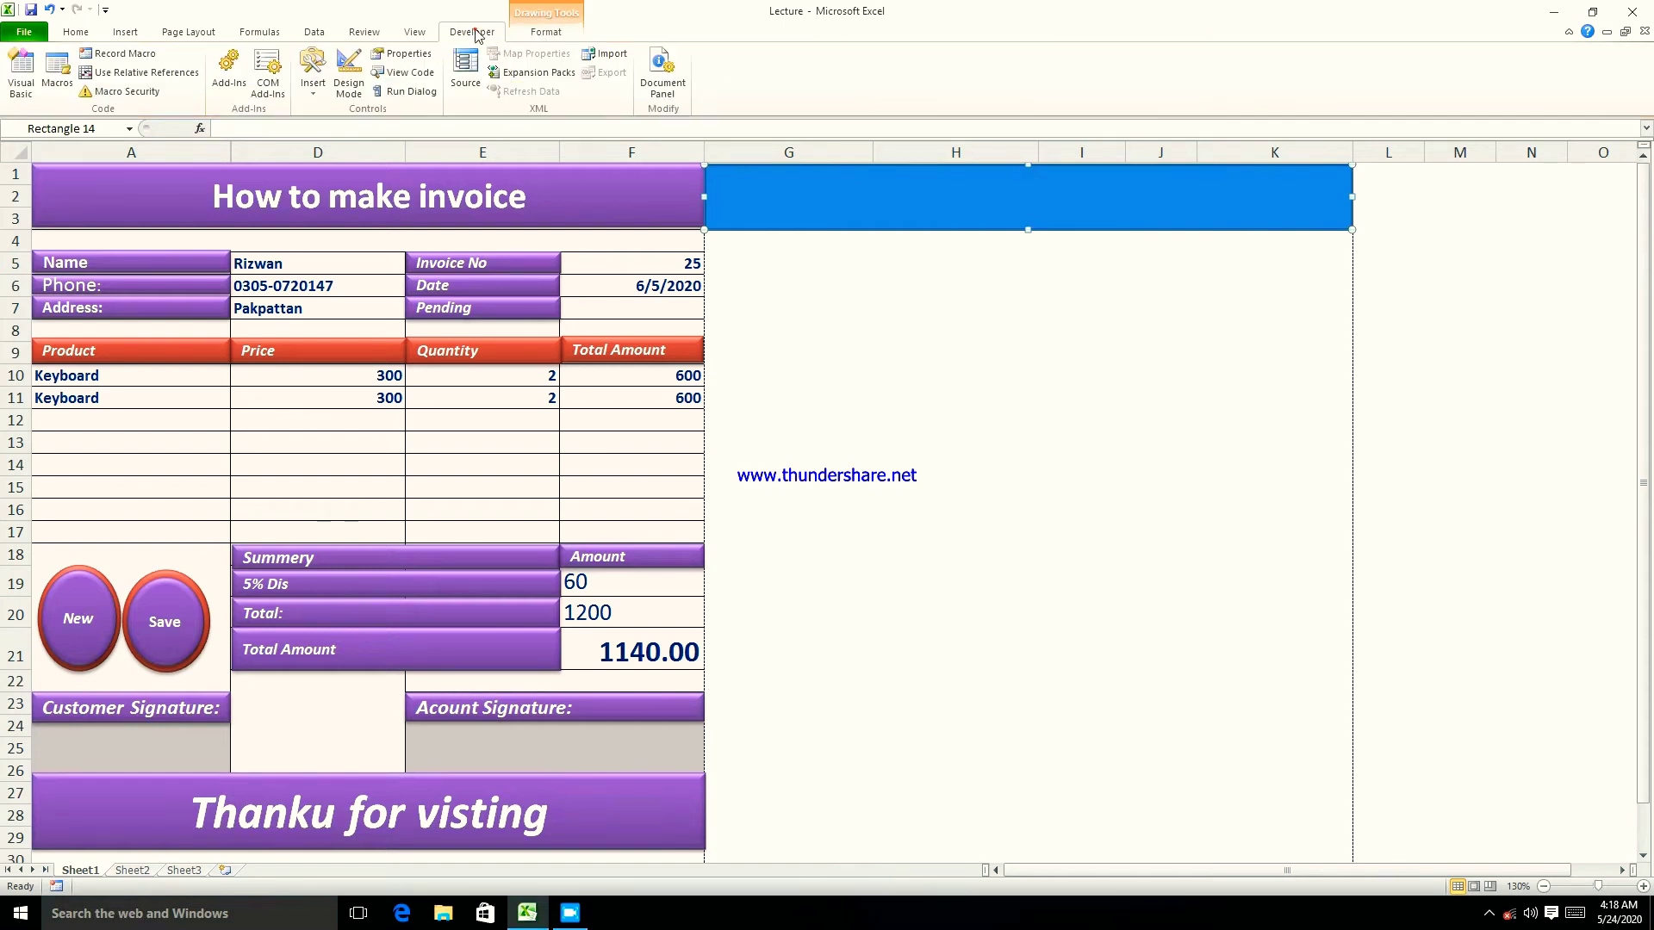
click(543, 34)
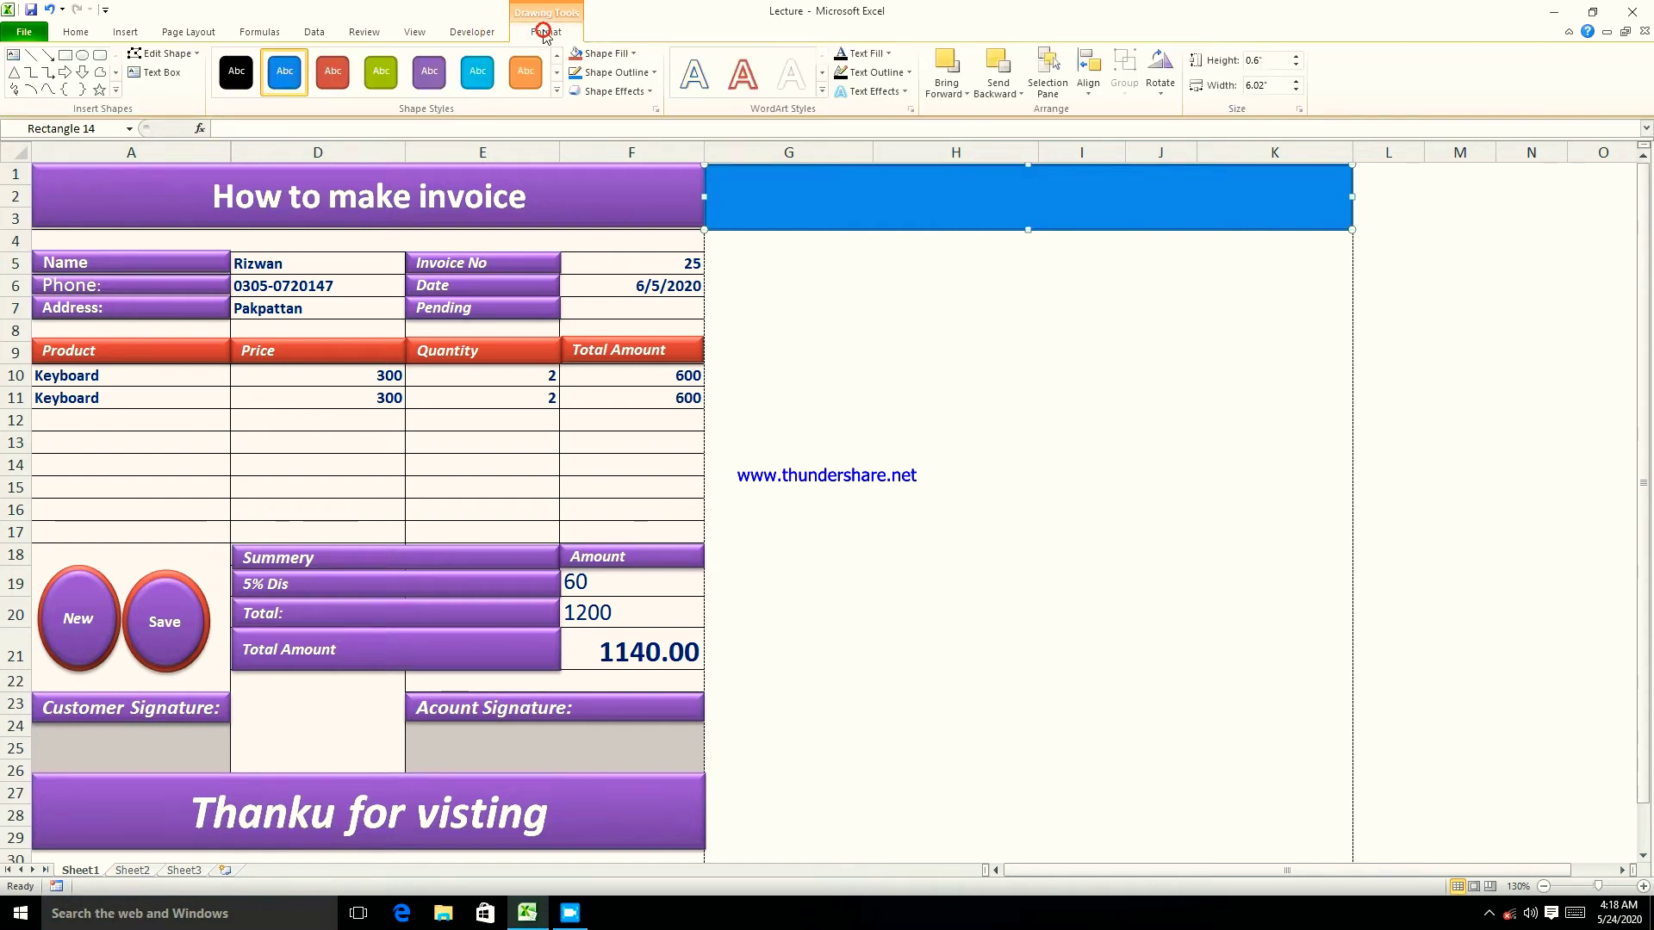
click(555, 92)
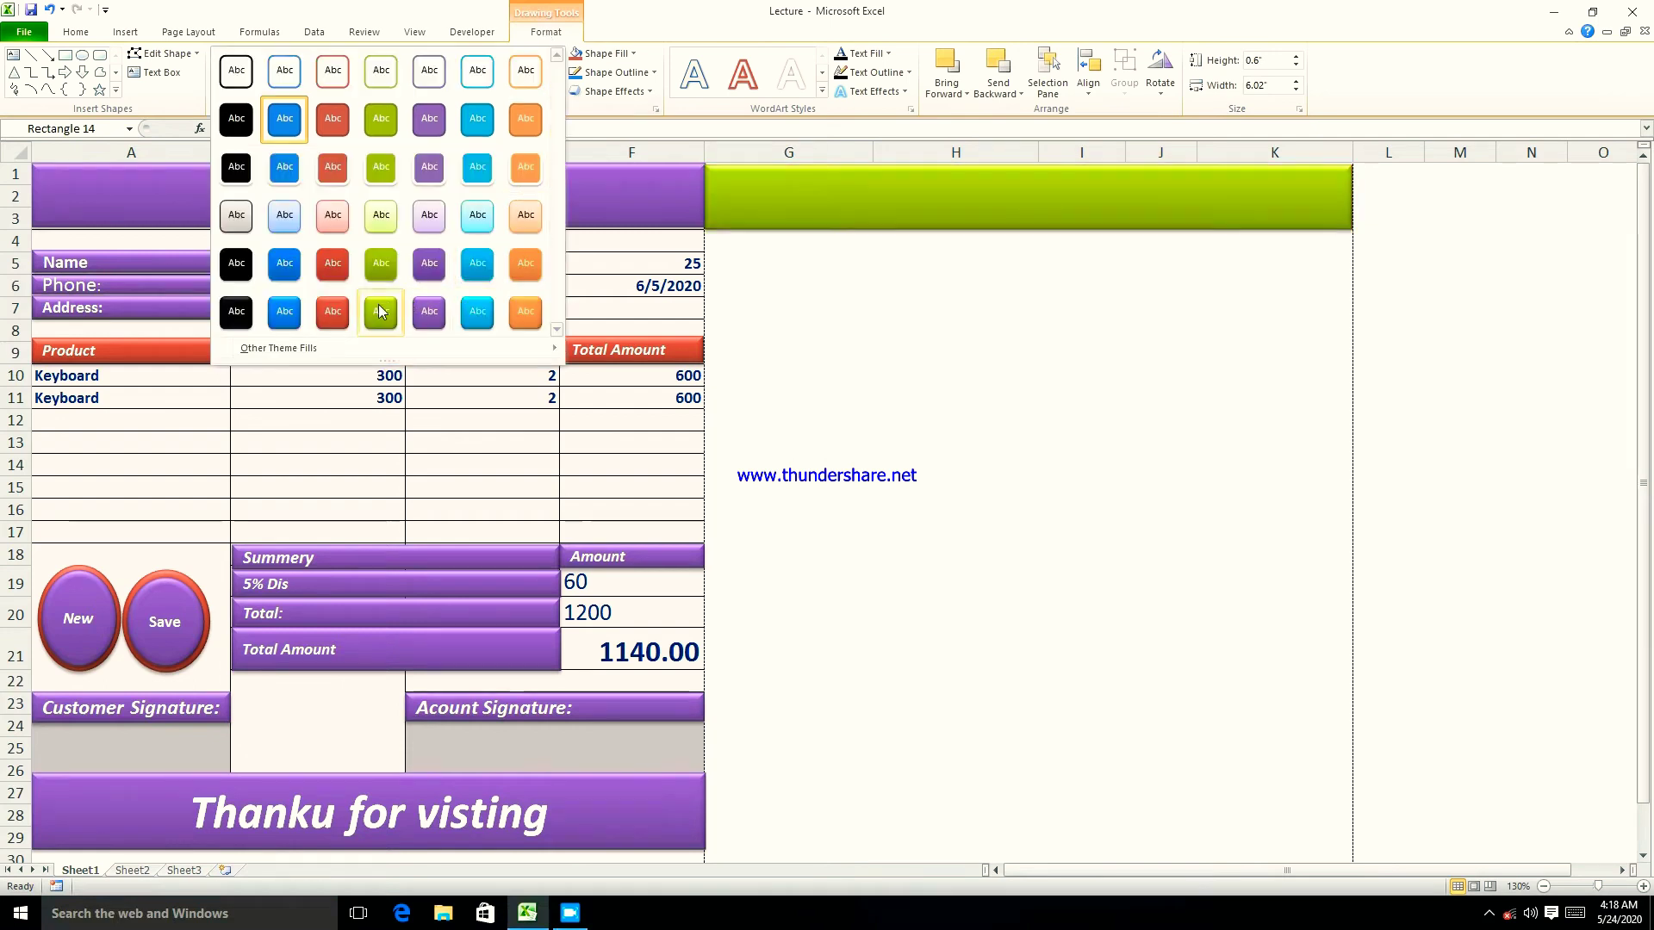
click(334, 317)
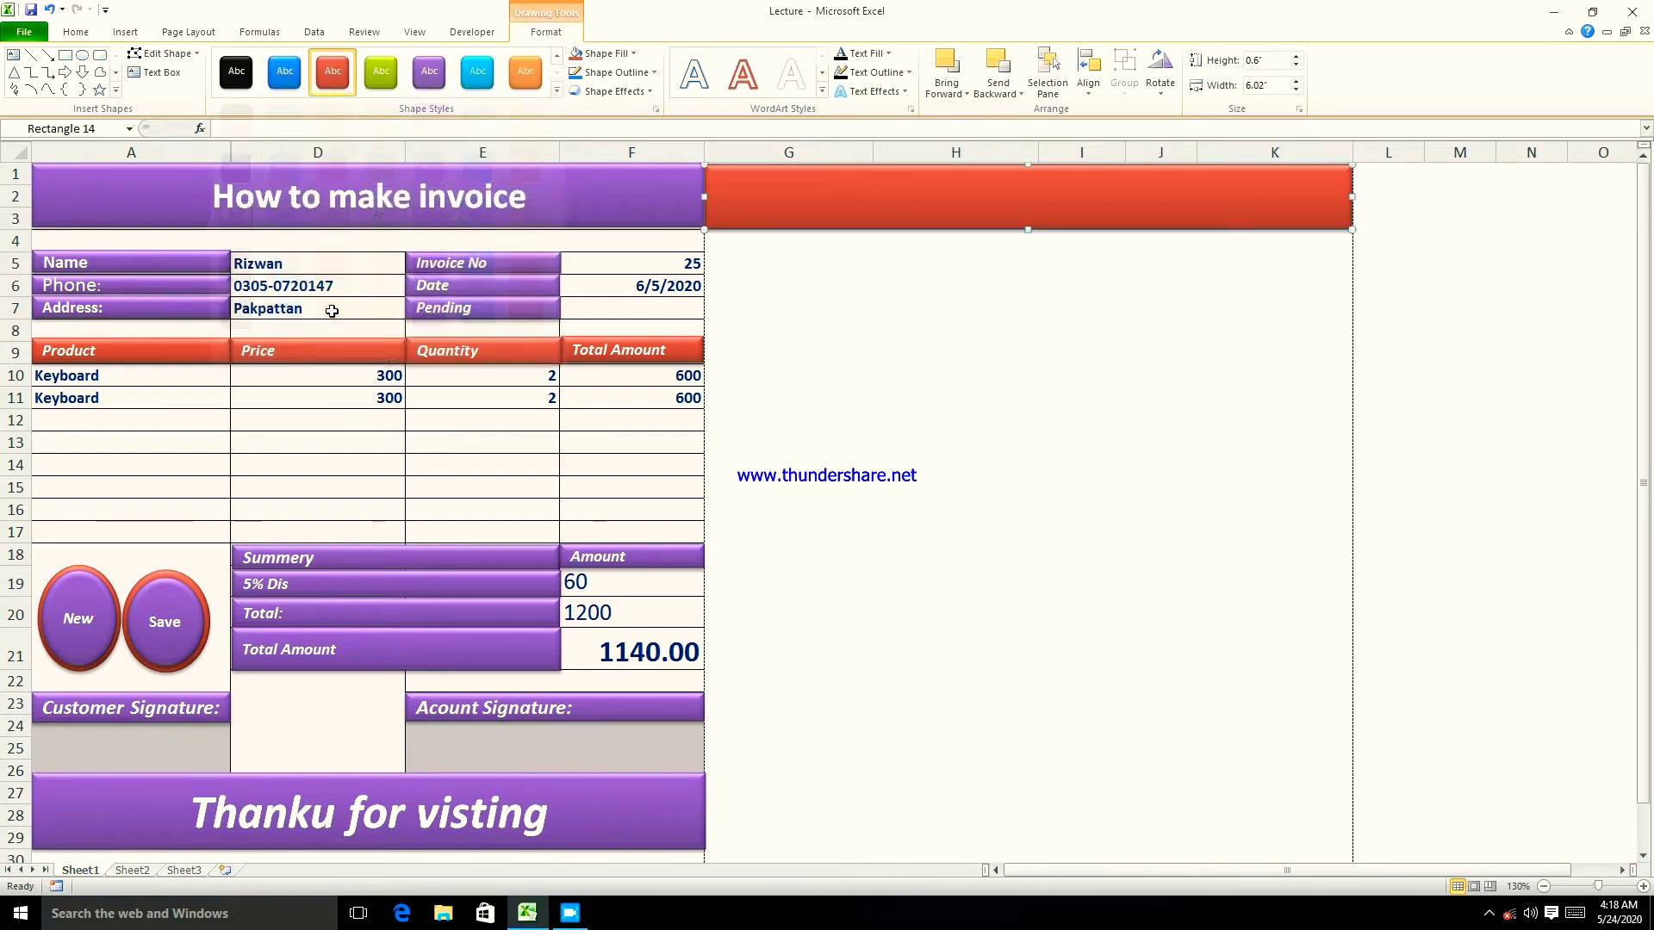
- Add the text 'How to make invoice' inside the red rectangle
right_click(950, 202)
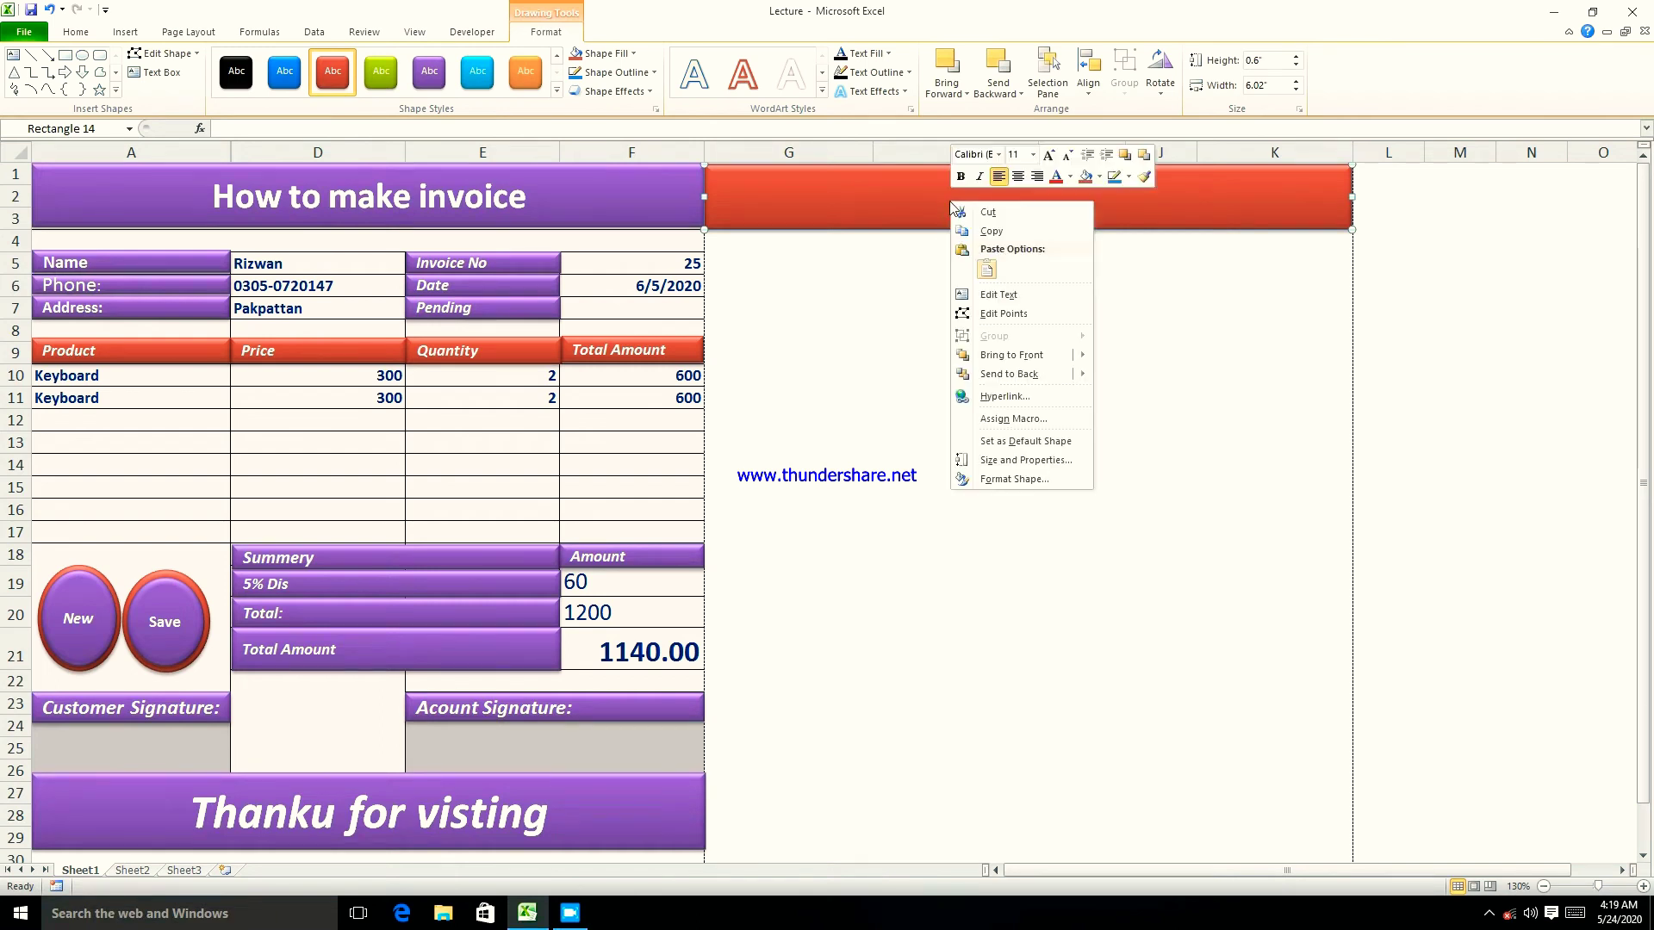
click(1002, 295)
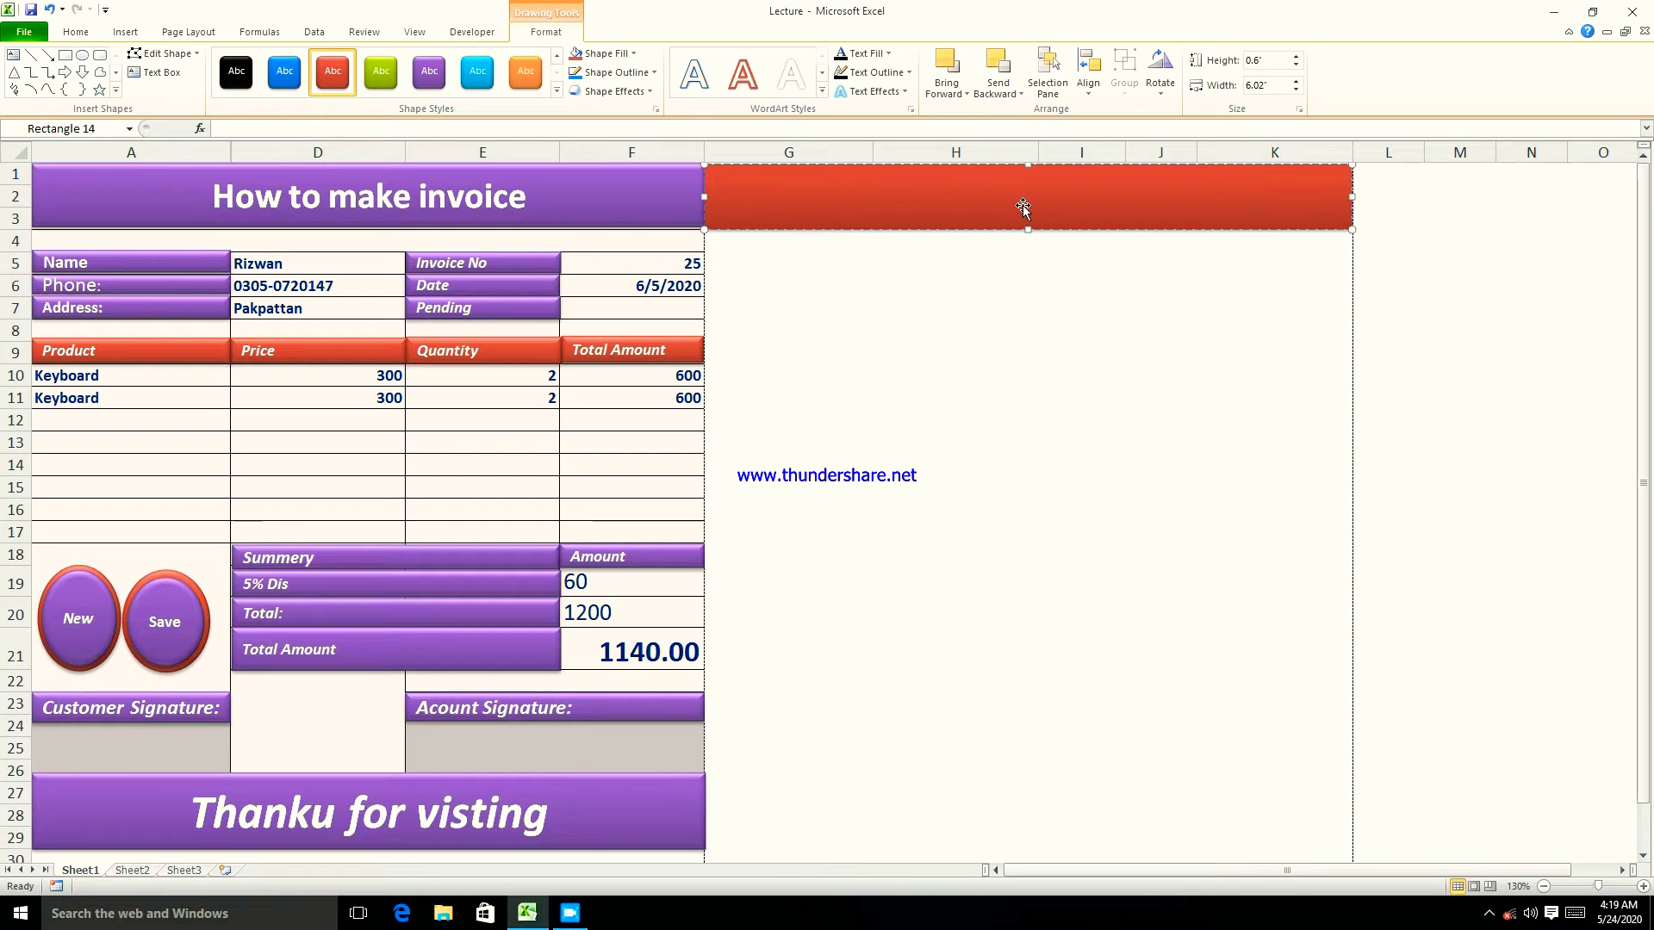
text(How to make invoice)
drag(857, 179, 725, 183)
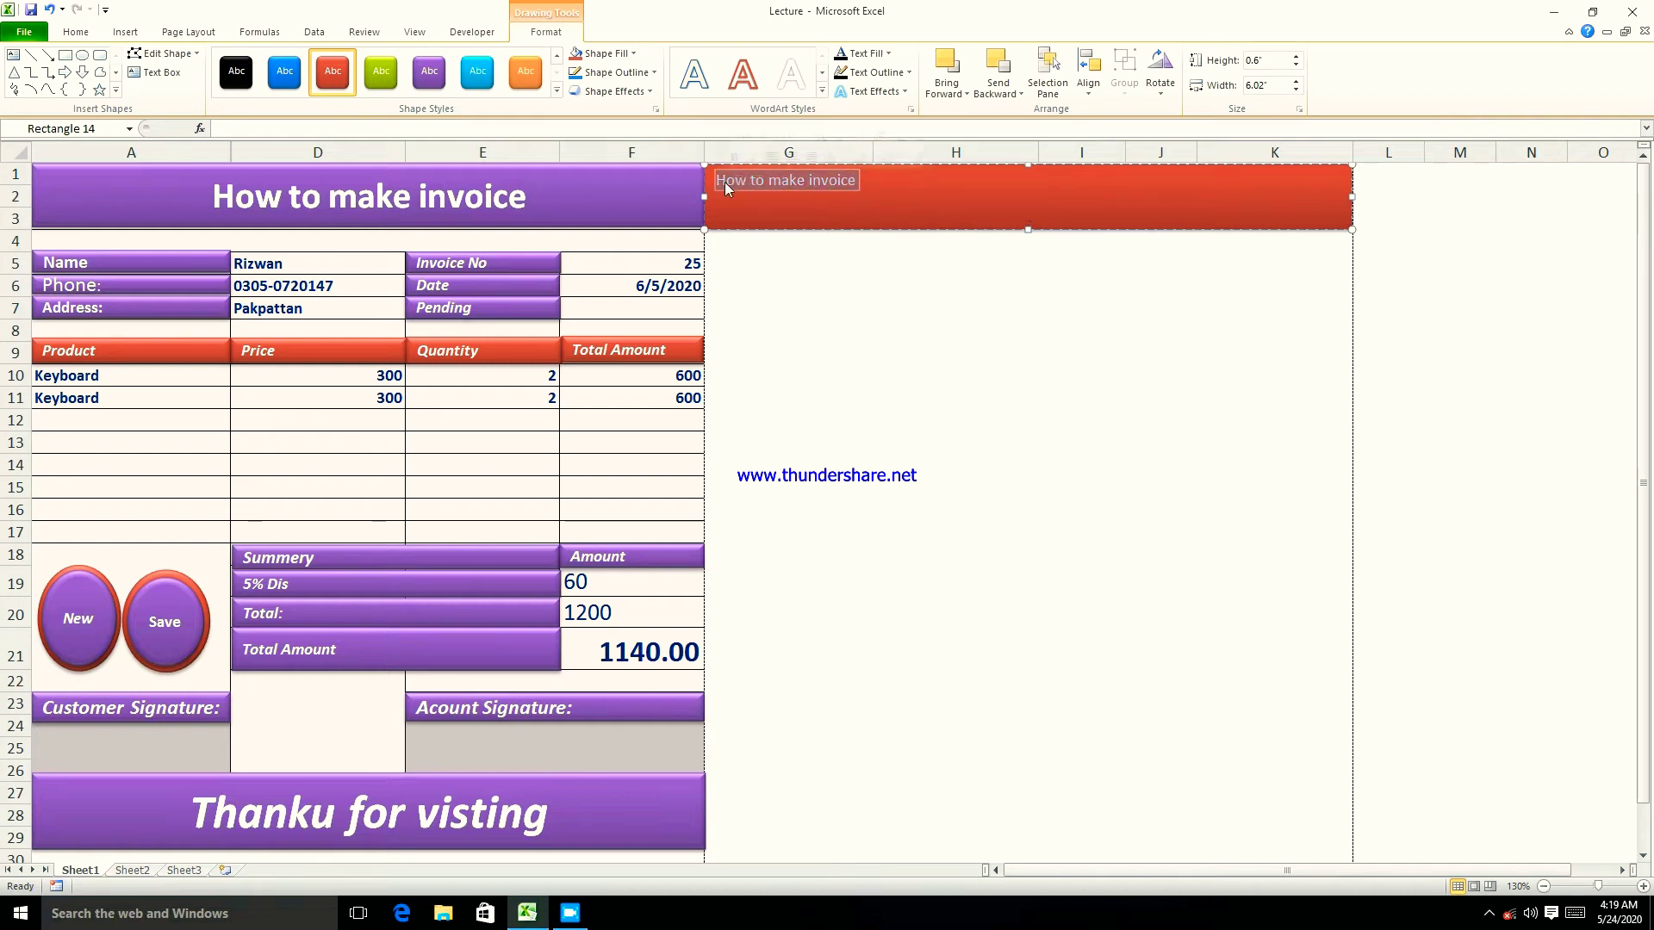
- Format the banner heading at 28 pt, centred horizontally and vertically, and bold
click(125, 32)
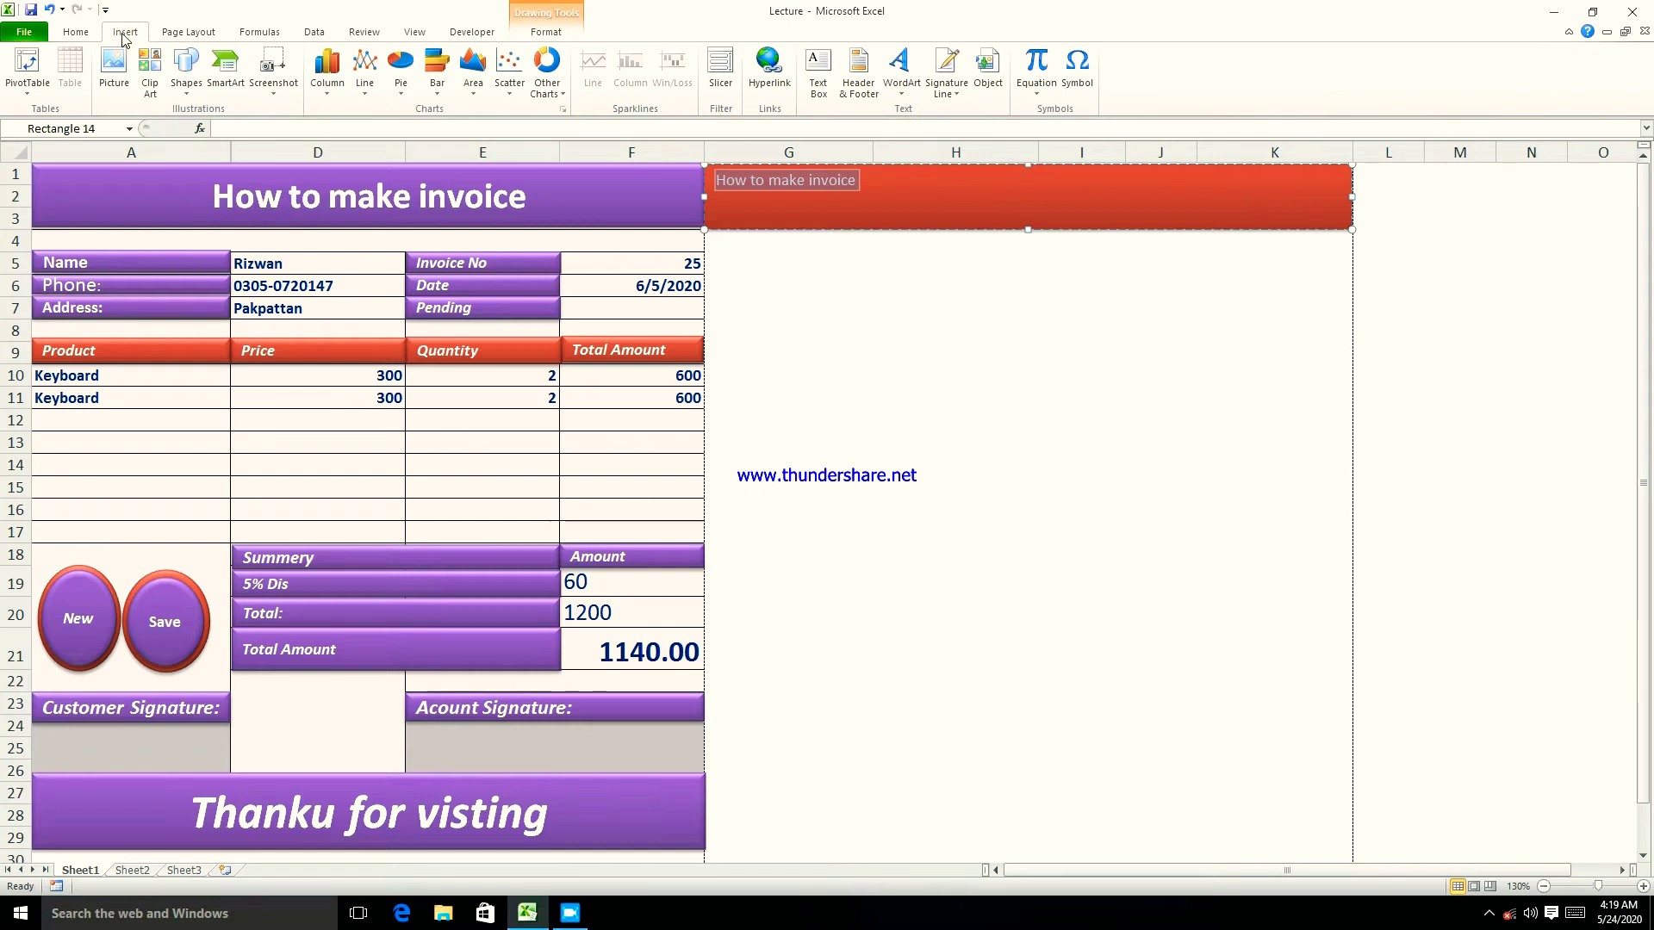
click(76, 31)
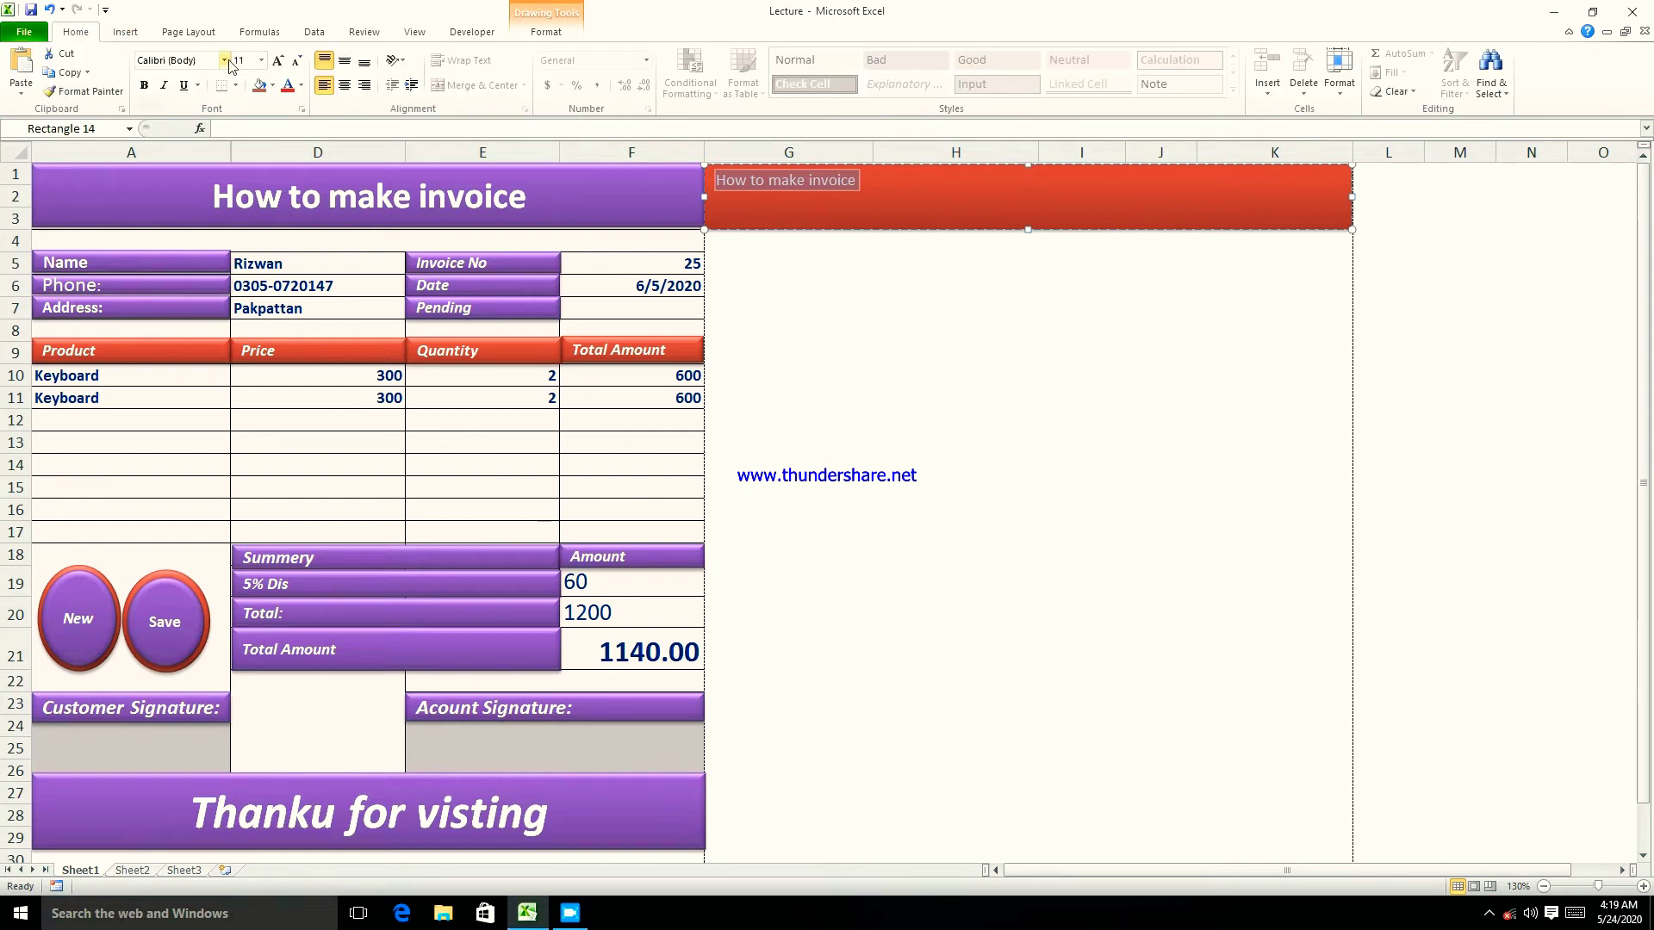
click(277, 60)
click(277, 61)
click(277, 61)
click(278, 60)
click(277, 60)
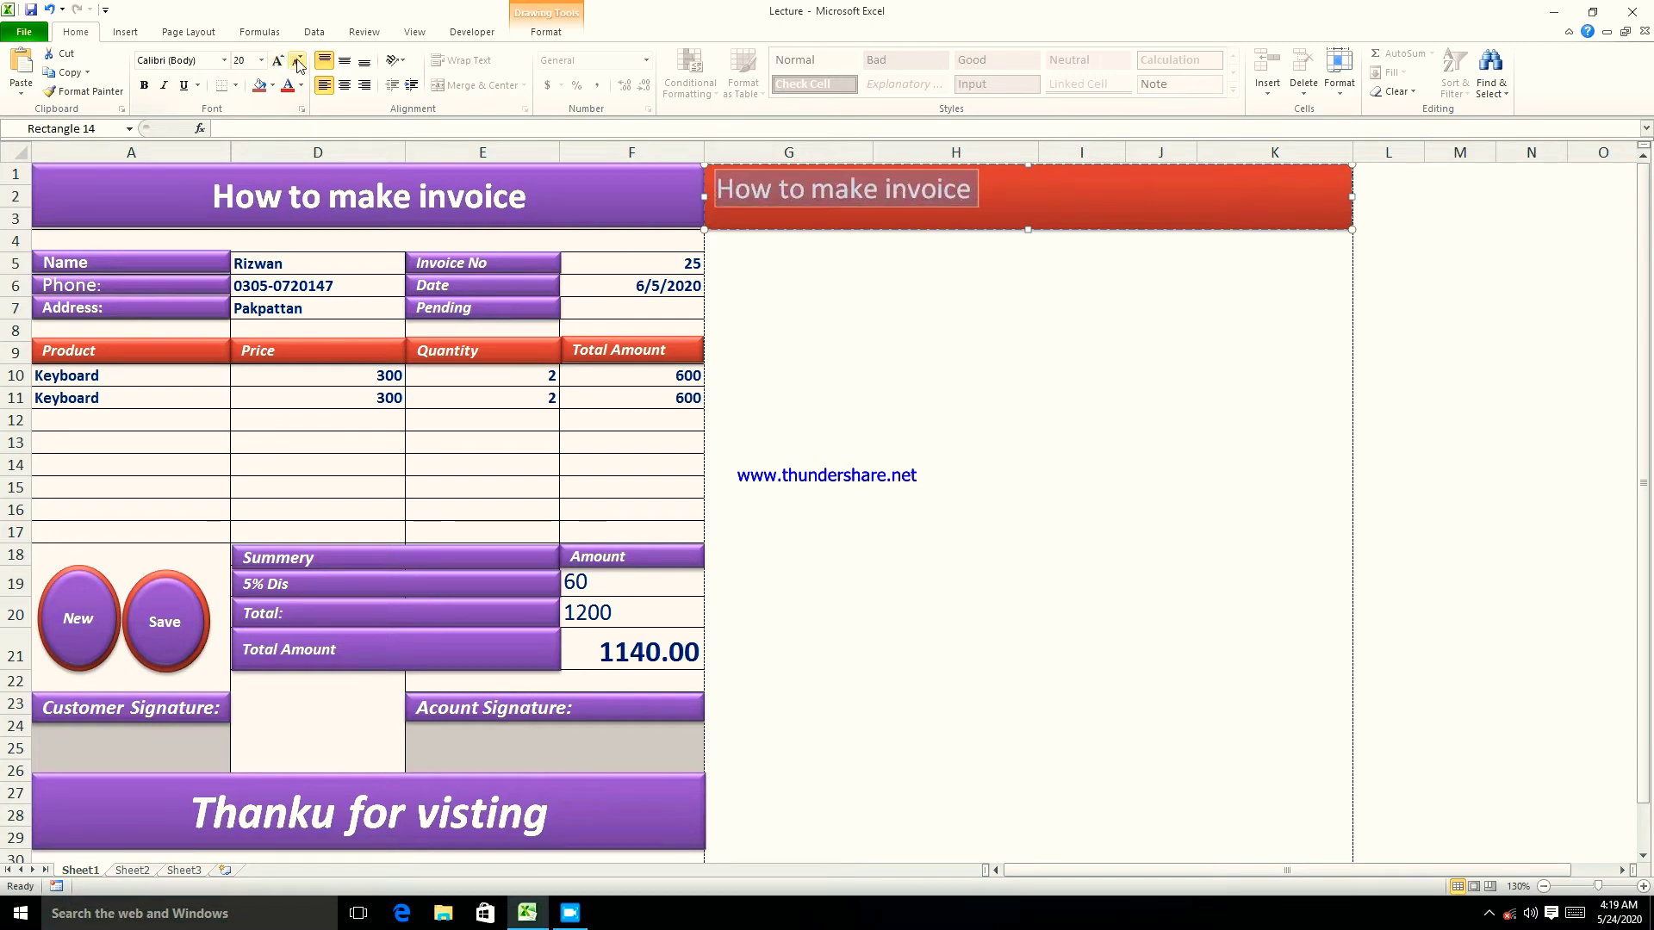
click(262, 61)
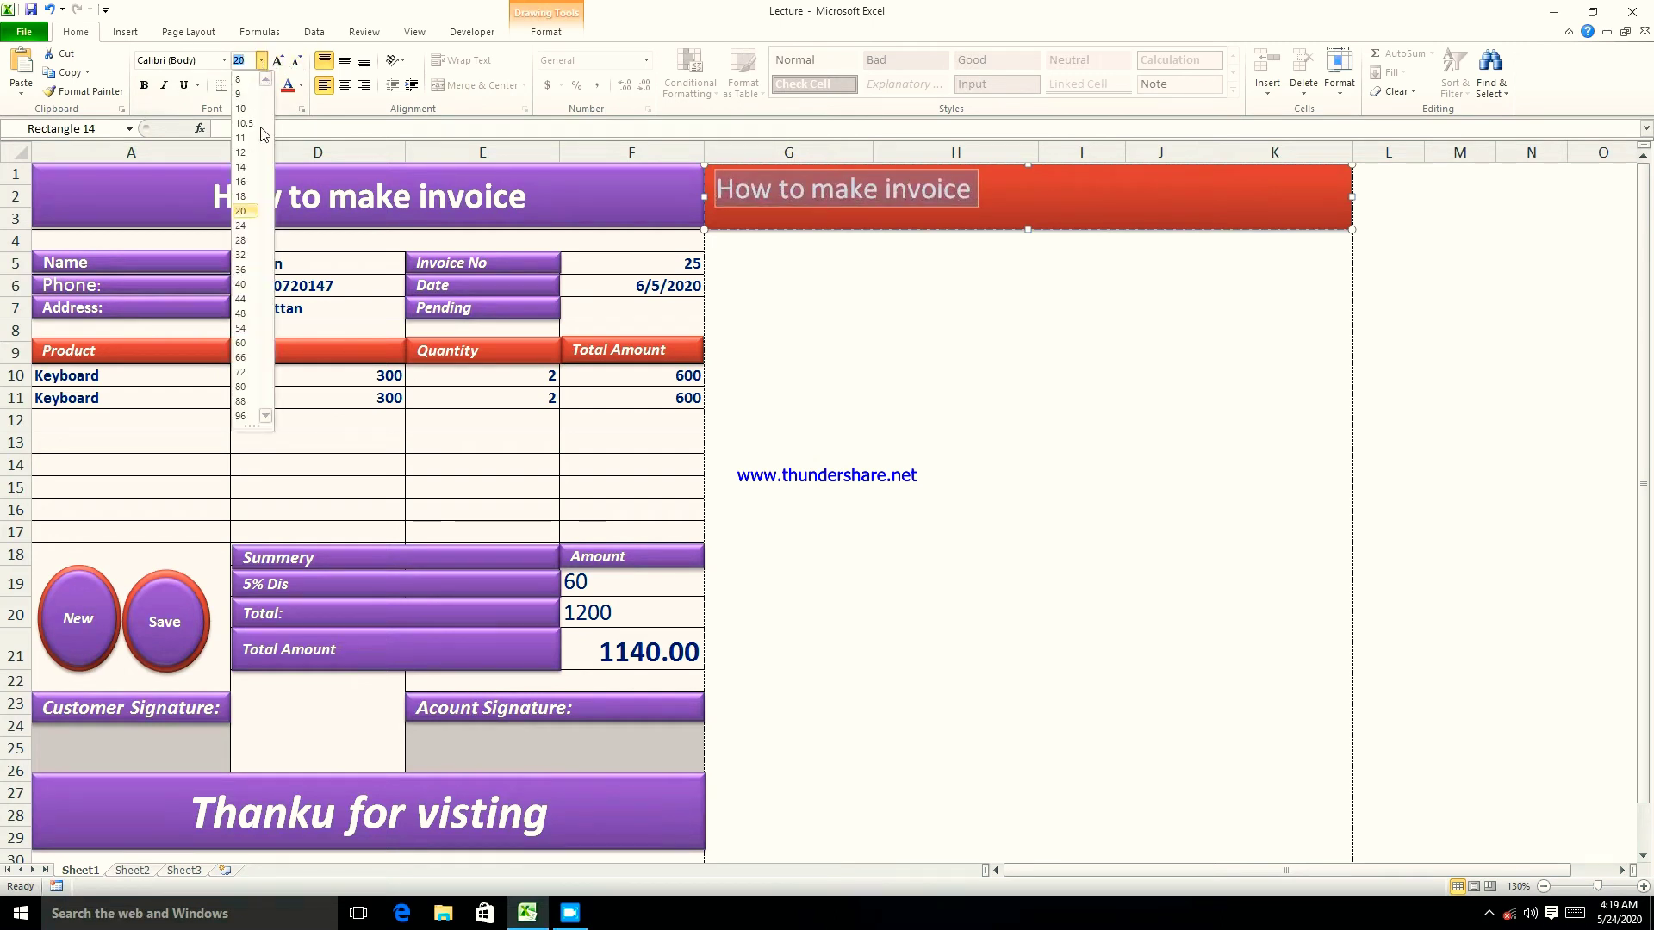
click(244, 241)
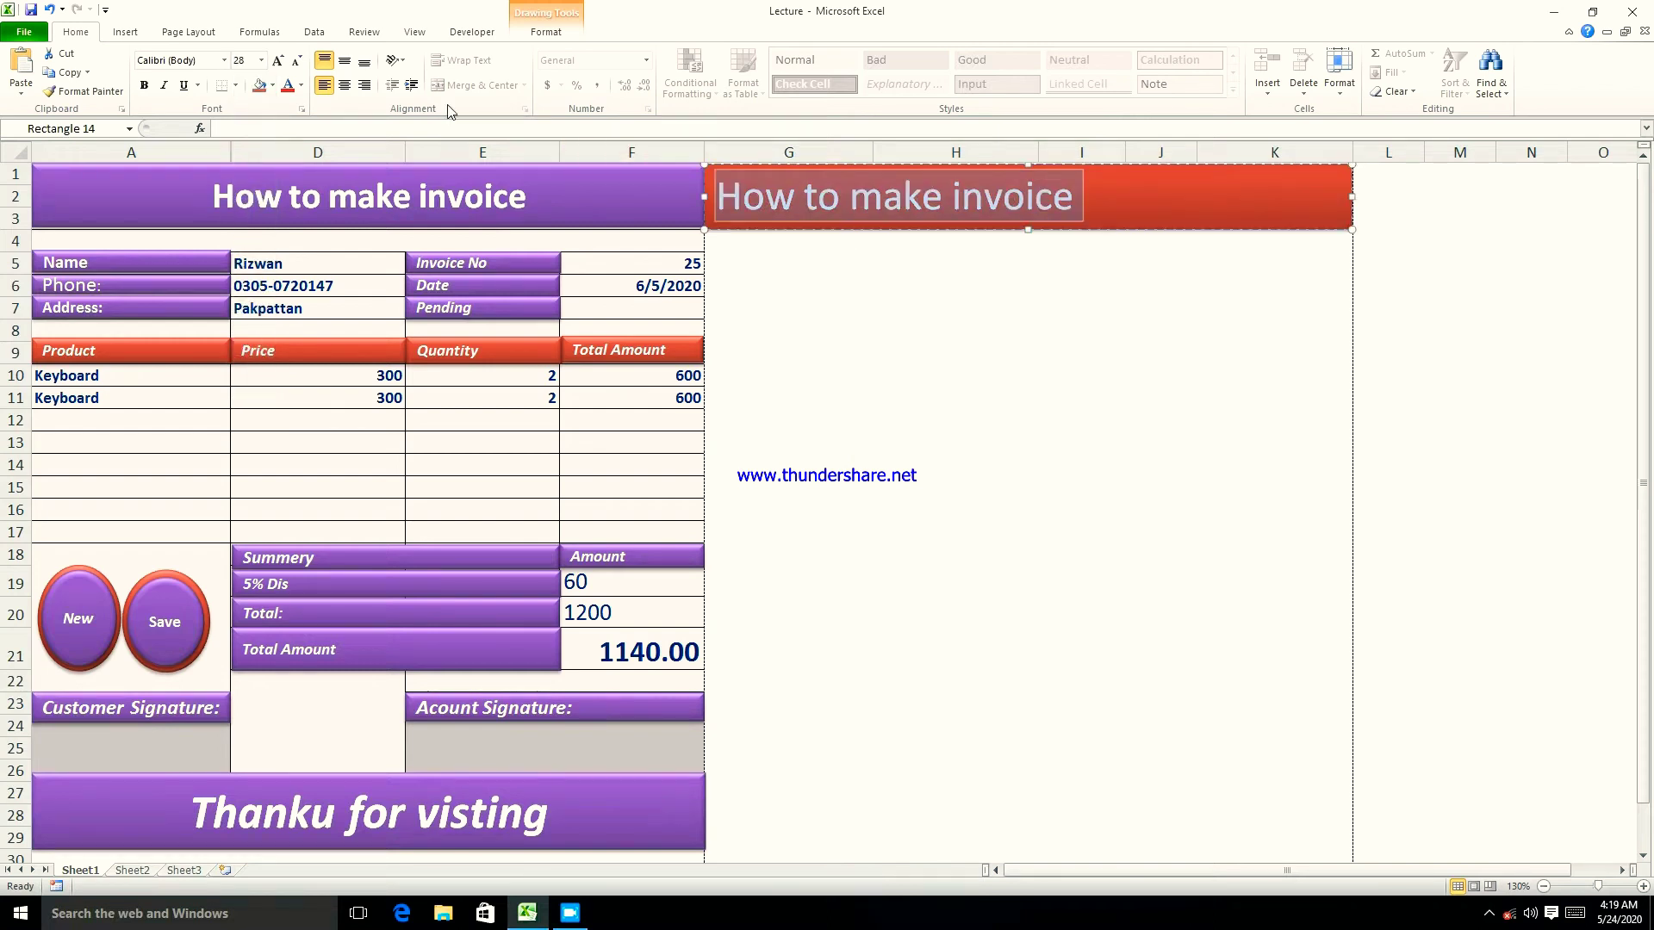
click(345, 84)
click(345, 60)
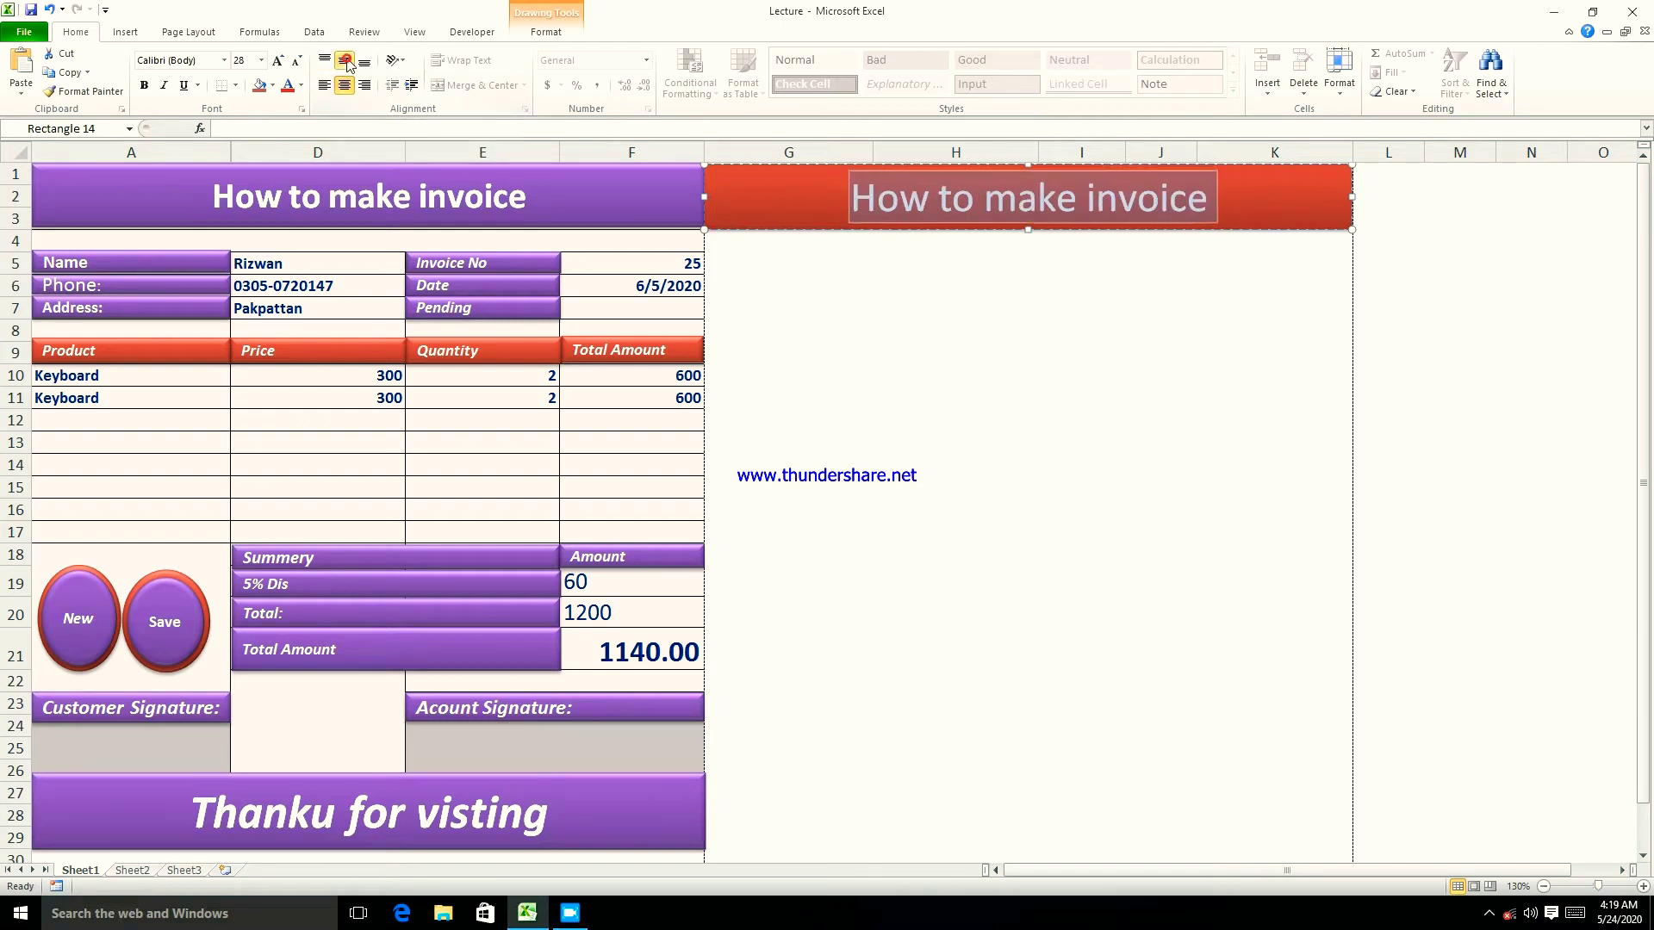
click(145, 88)
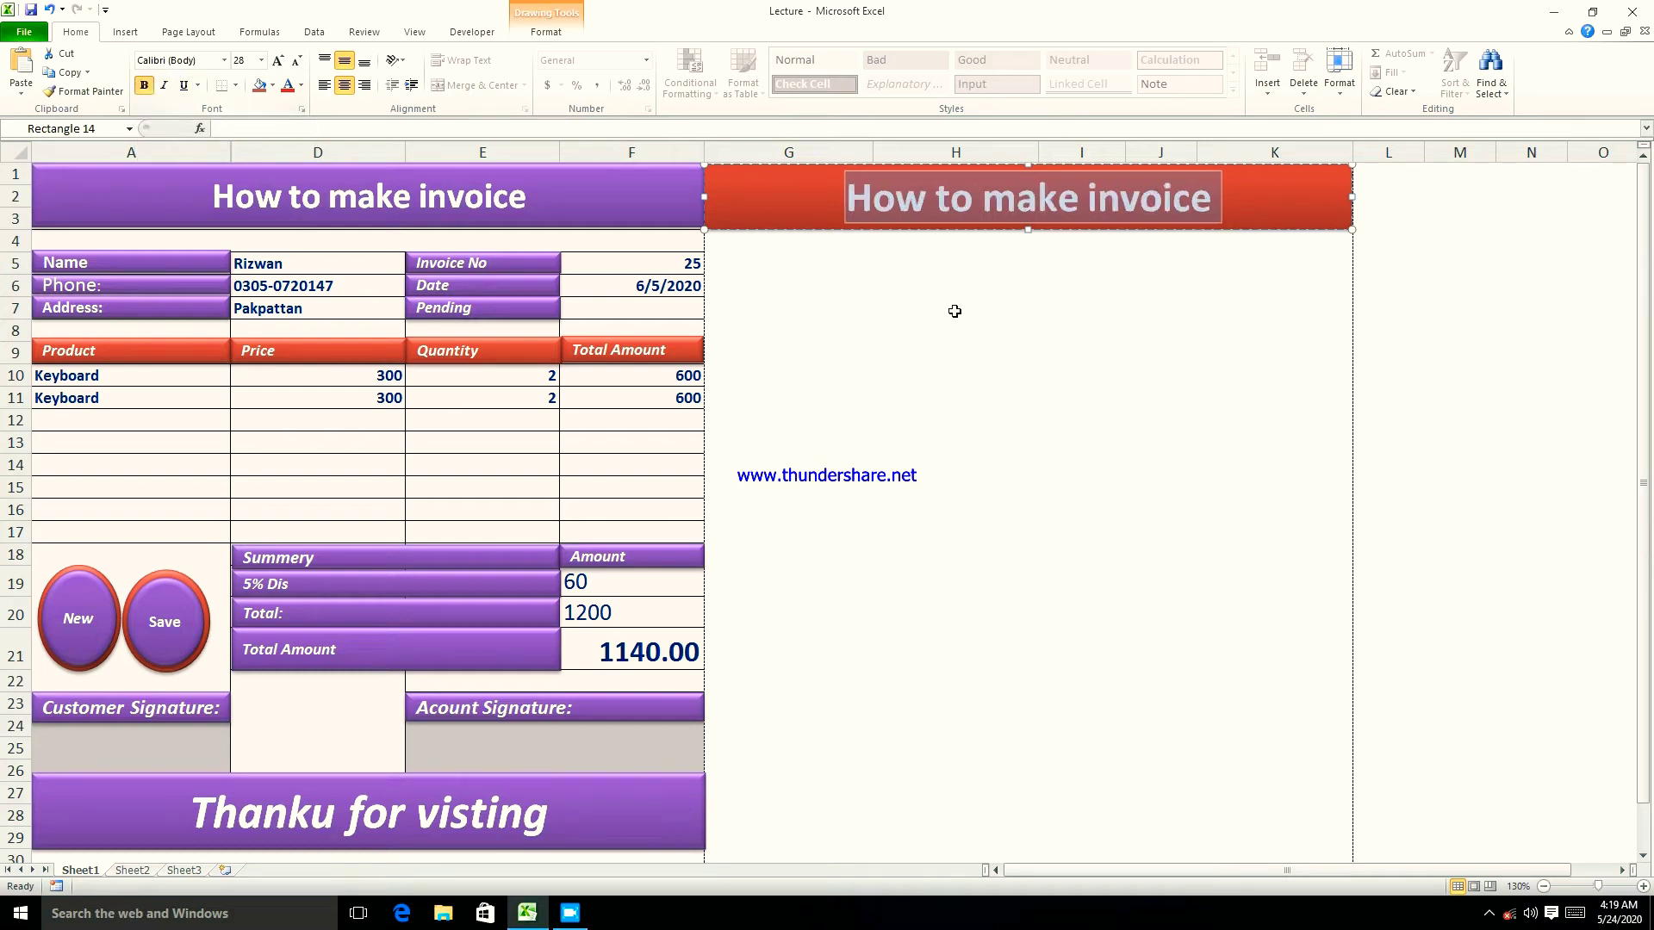
click(986, 287)
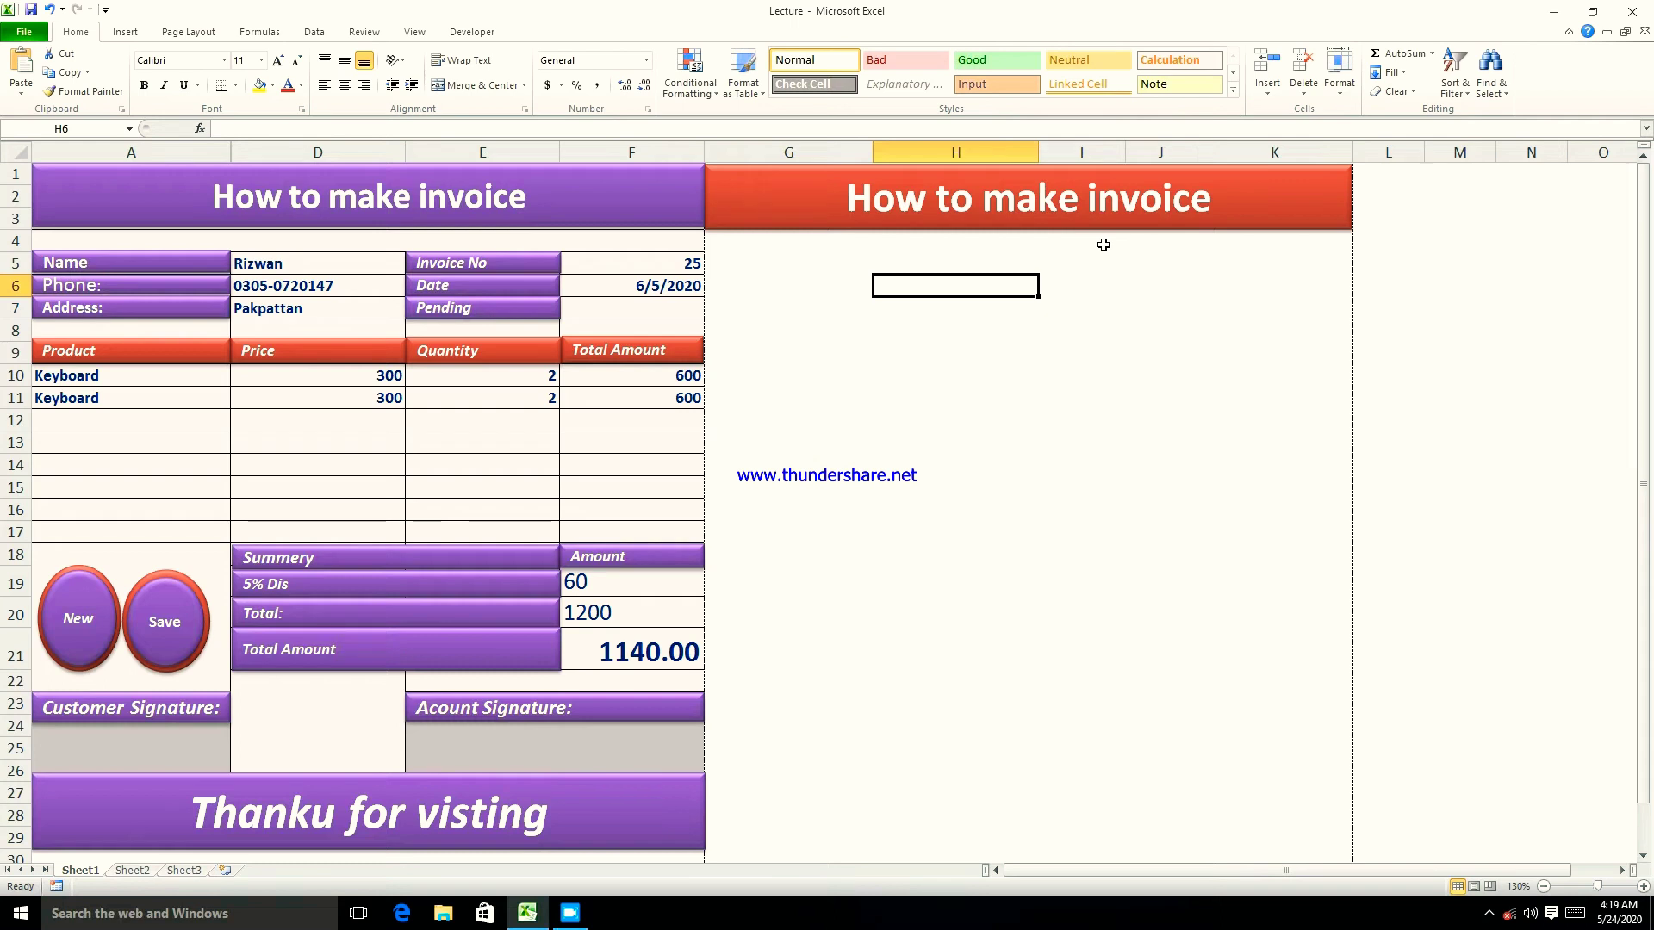
- Draw a rectangle over cell G5 and give it the red shape style
click(738, 258)
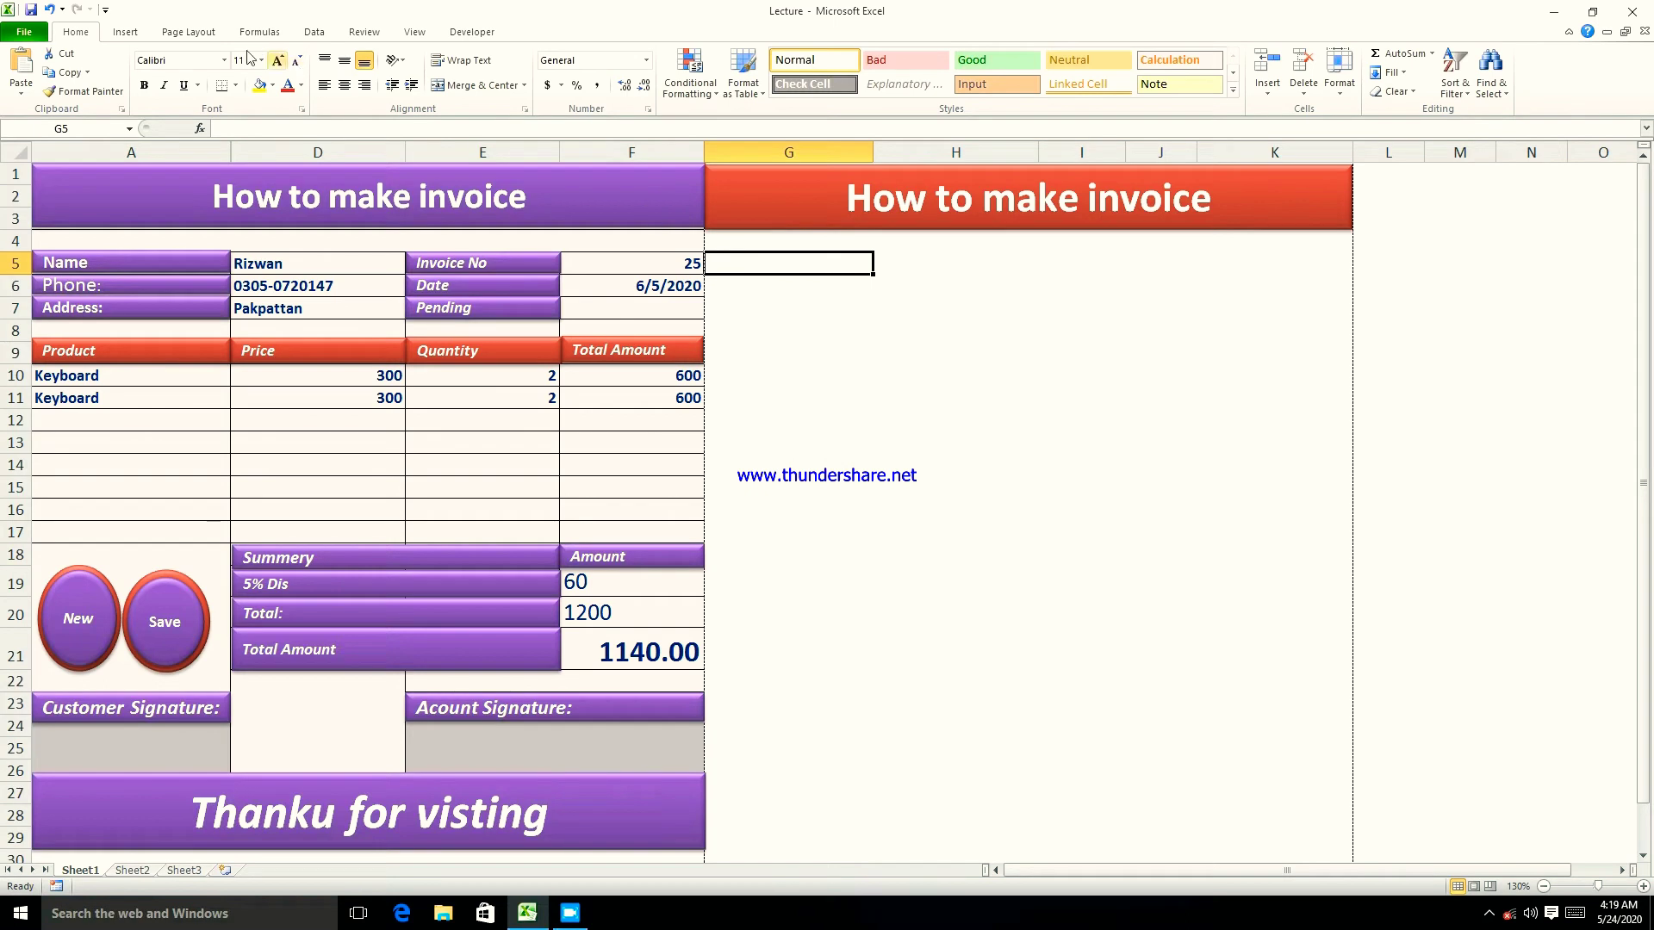
click(123, 32)
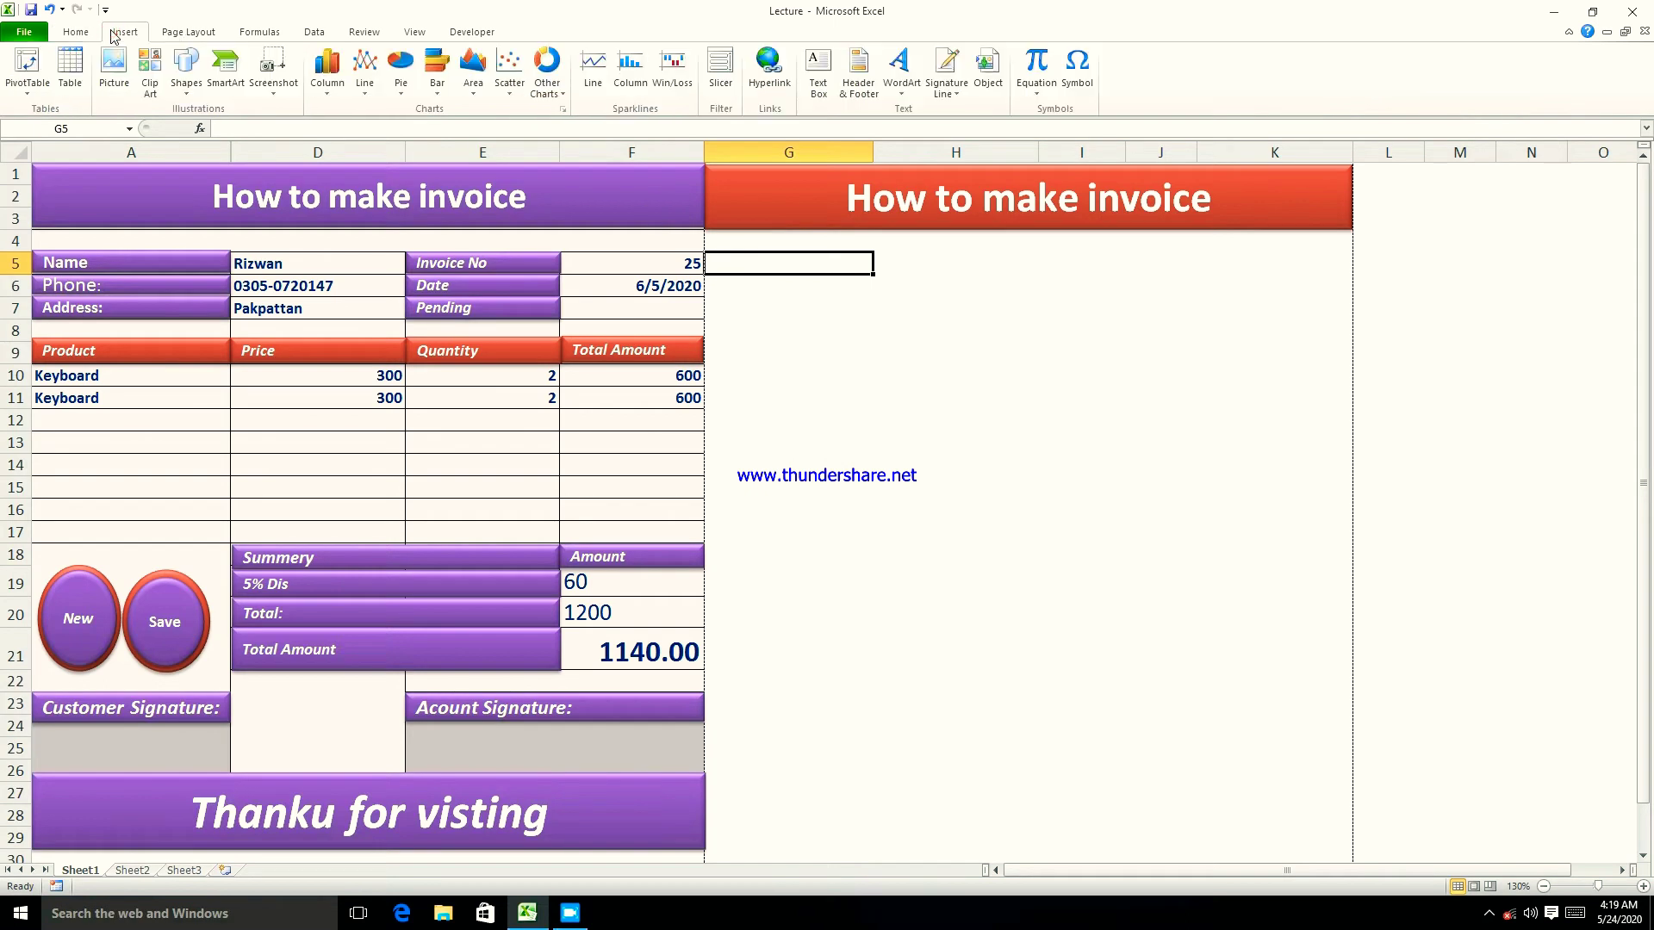
click(186, 73)
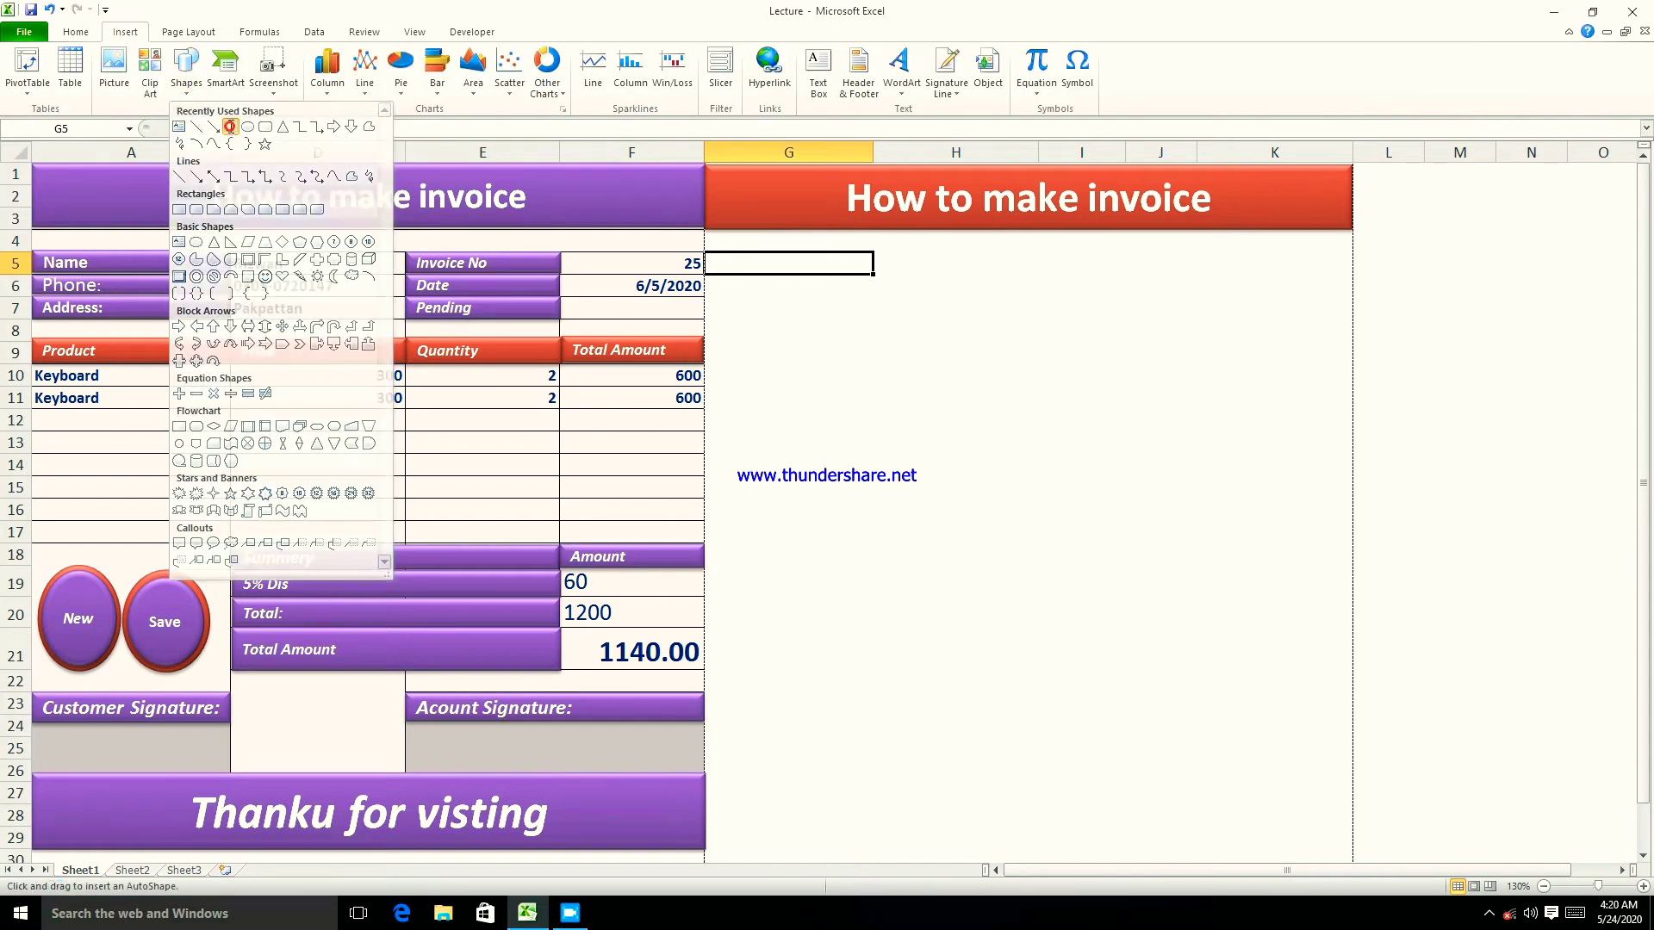
click(230, 128)
drag(705, 251, 874, 276)
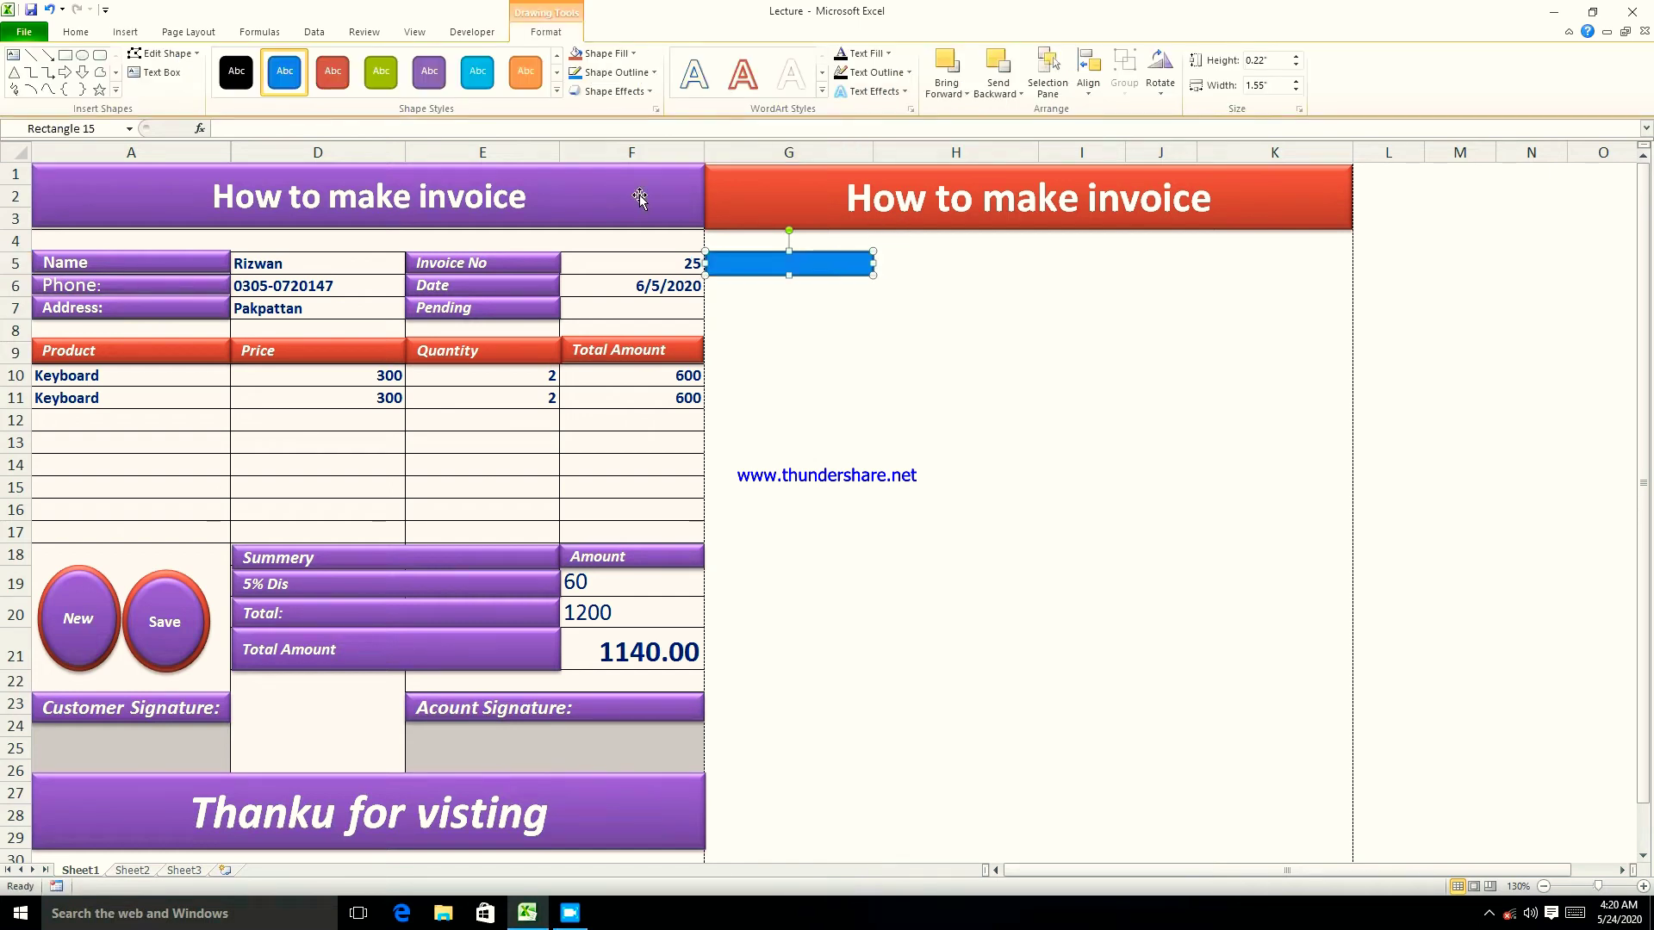
click(557, 90)
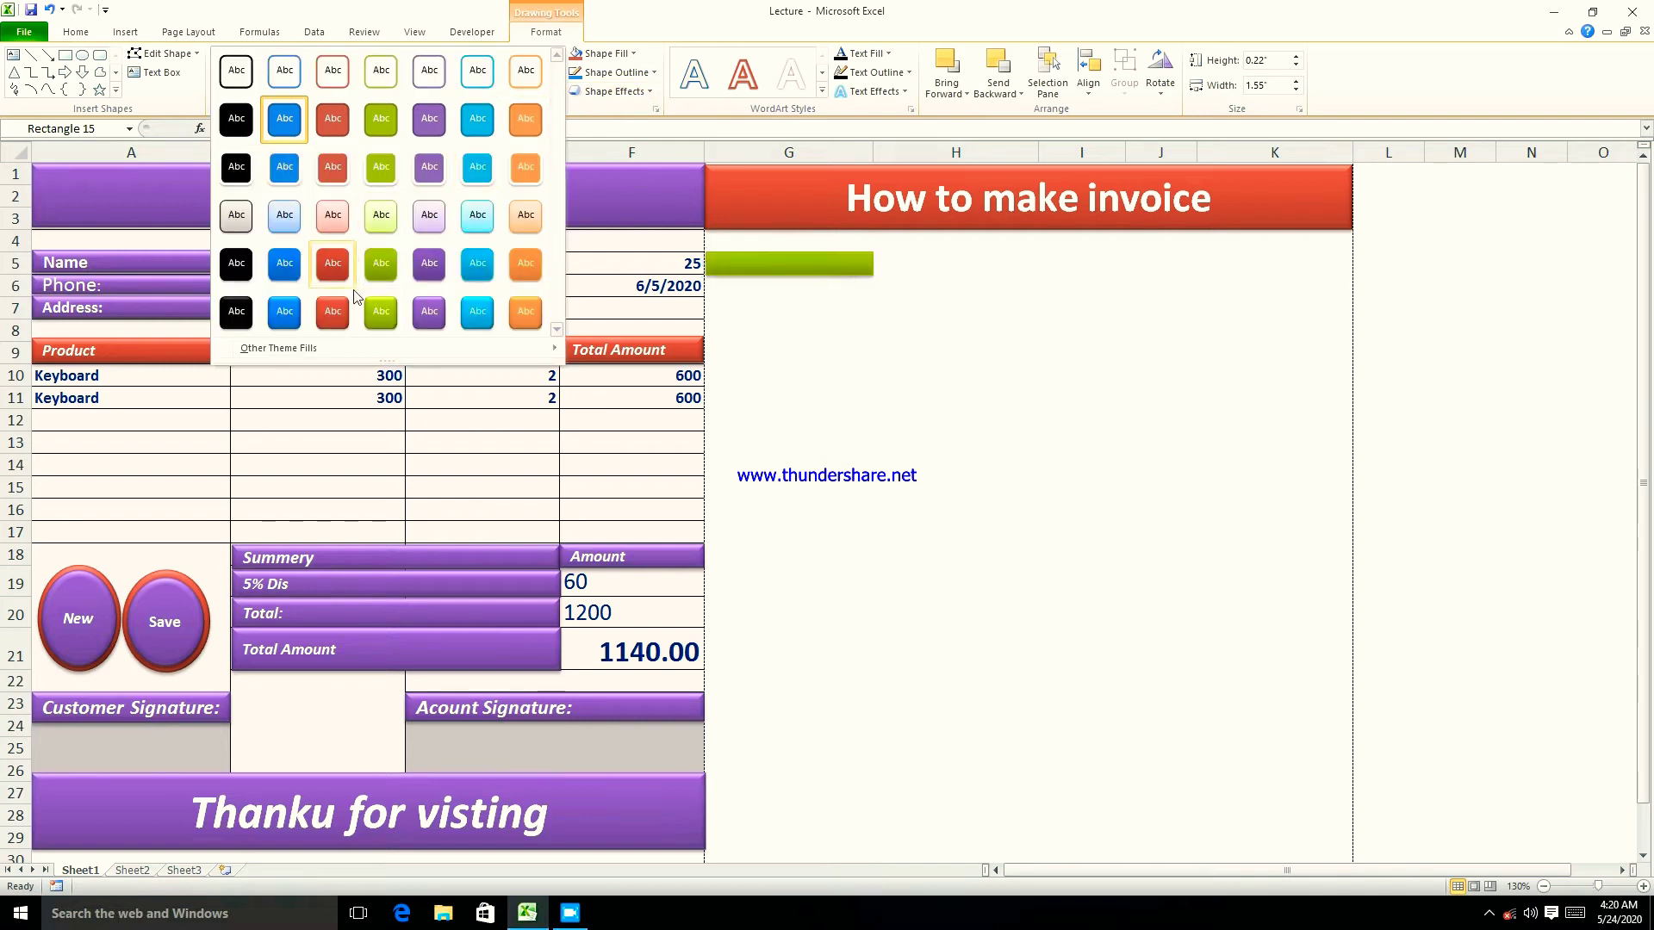
click(334, 311)
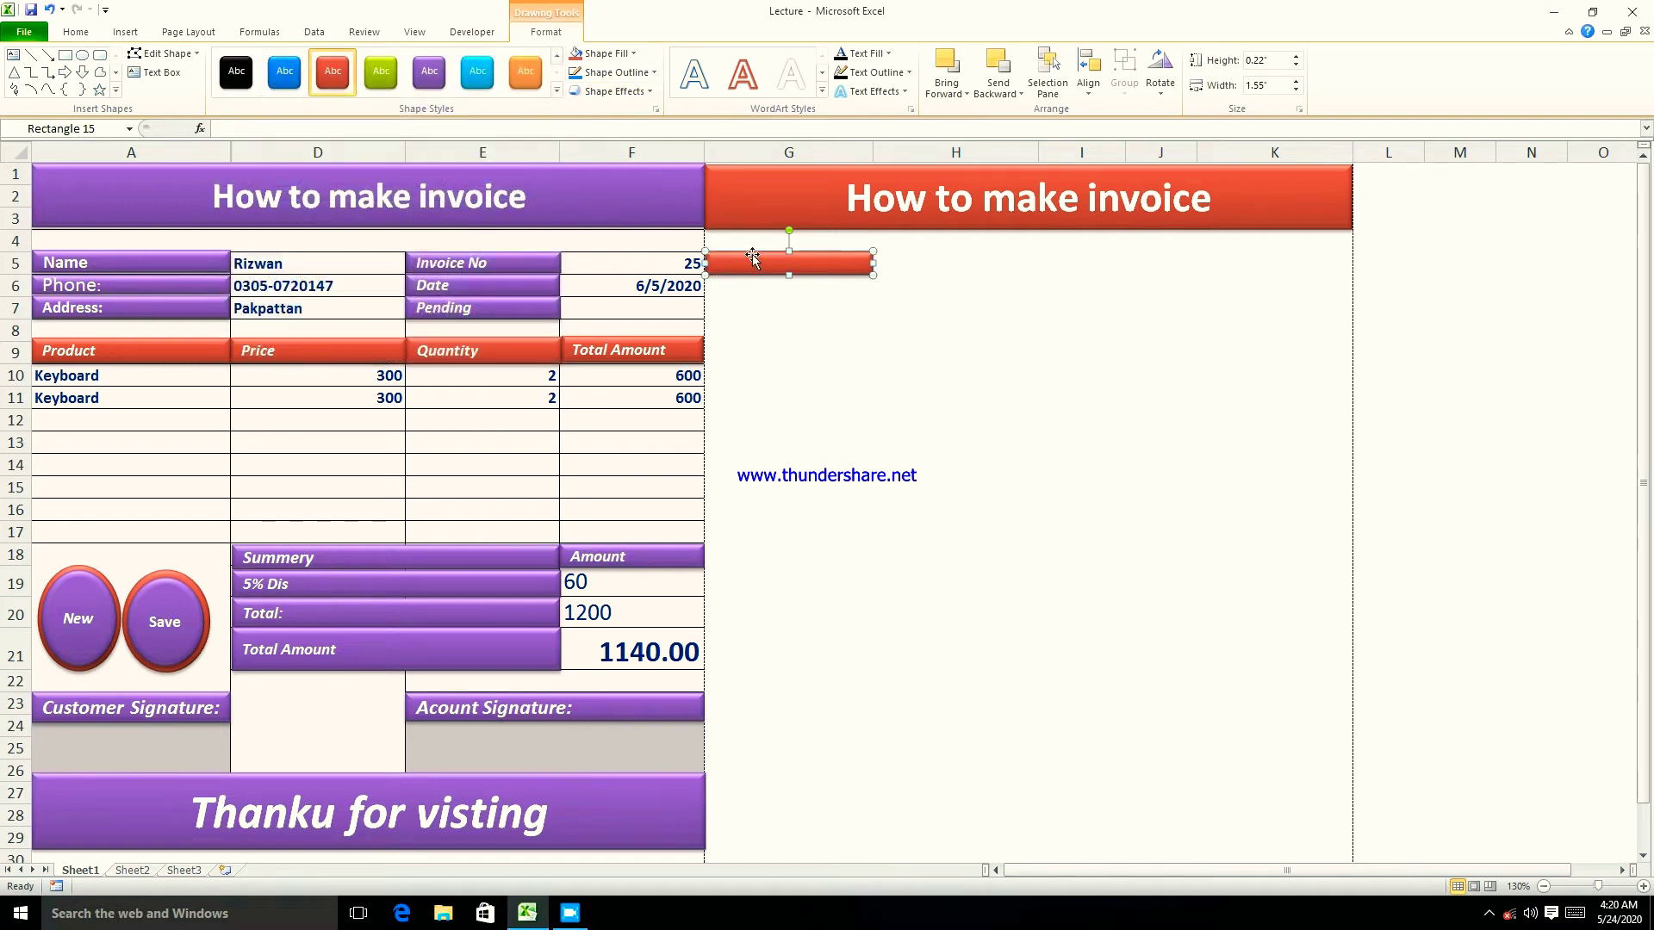
- Duplicate the red bar twice with Ctrl+D and position the copies in rows 6 and 7
key(ctrl+d)
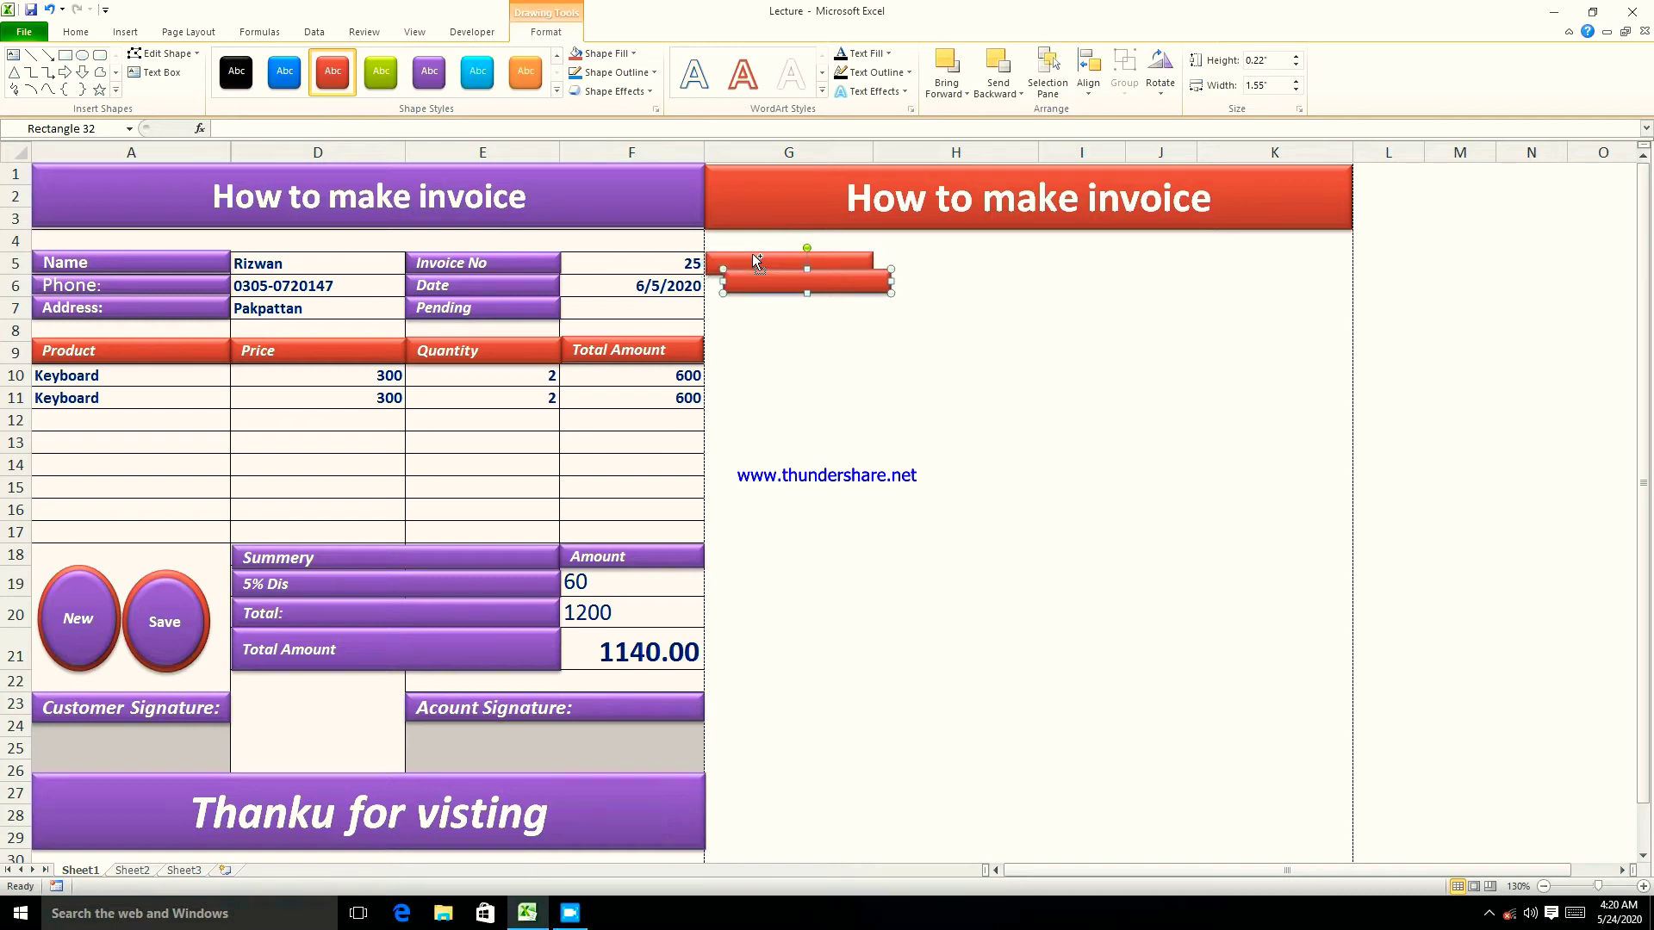
key(ctrl+d)
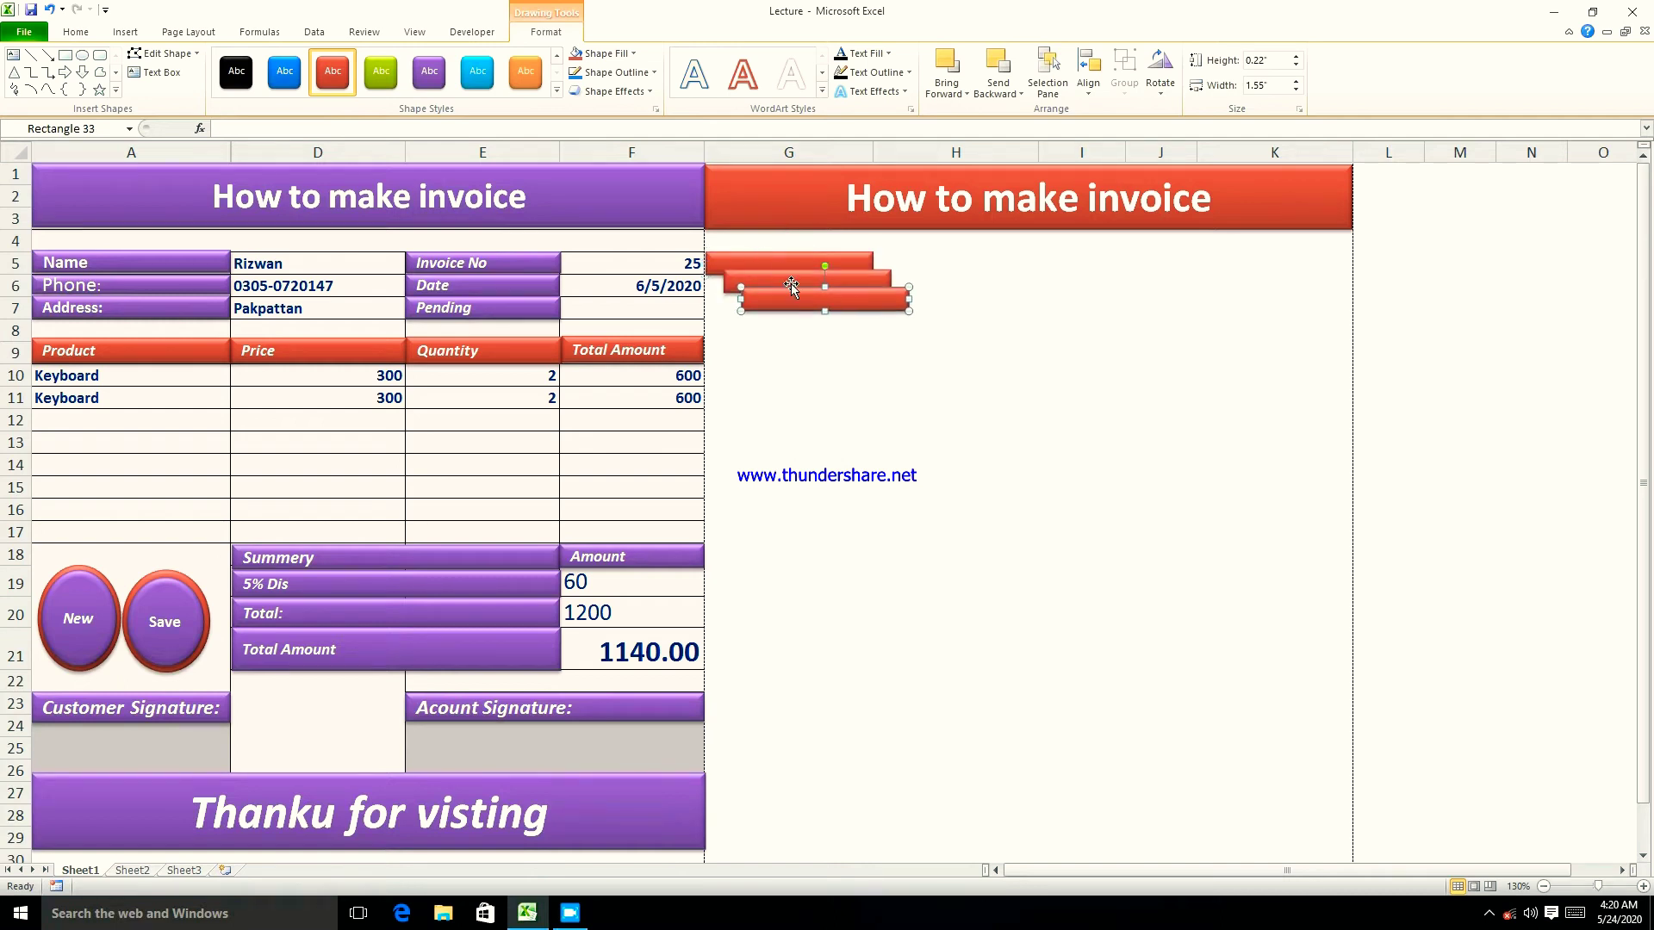
mouse_move(810, 304)
mouse_down()
mouse_move(777, 309)
mouse_move(809, 283)
mouse_up()
click(831, 307)
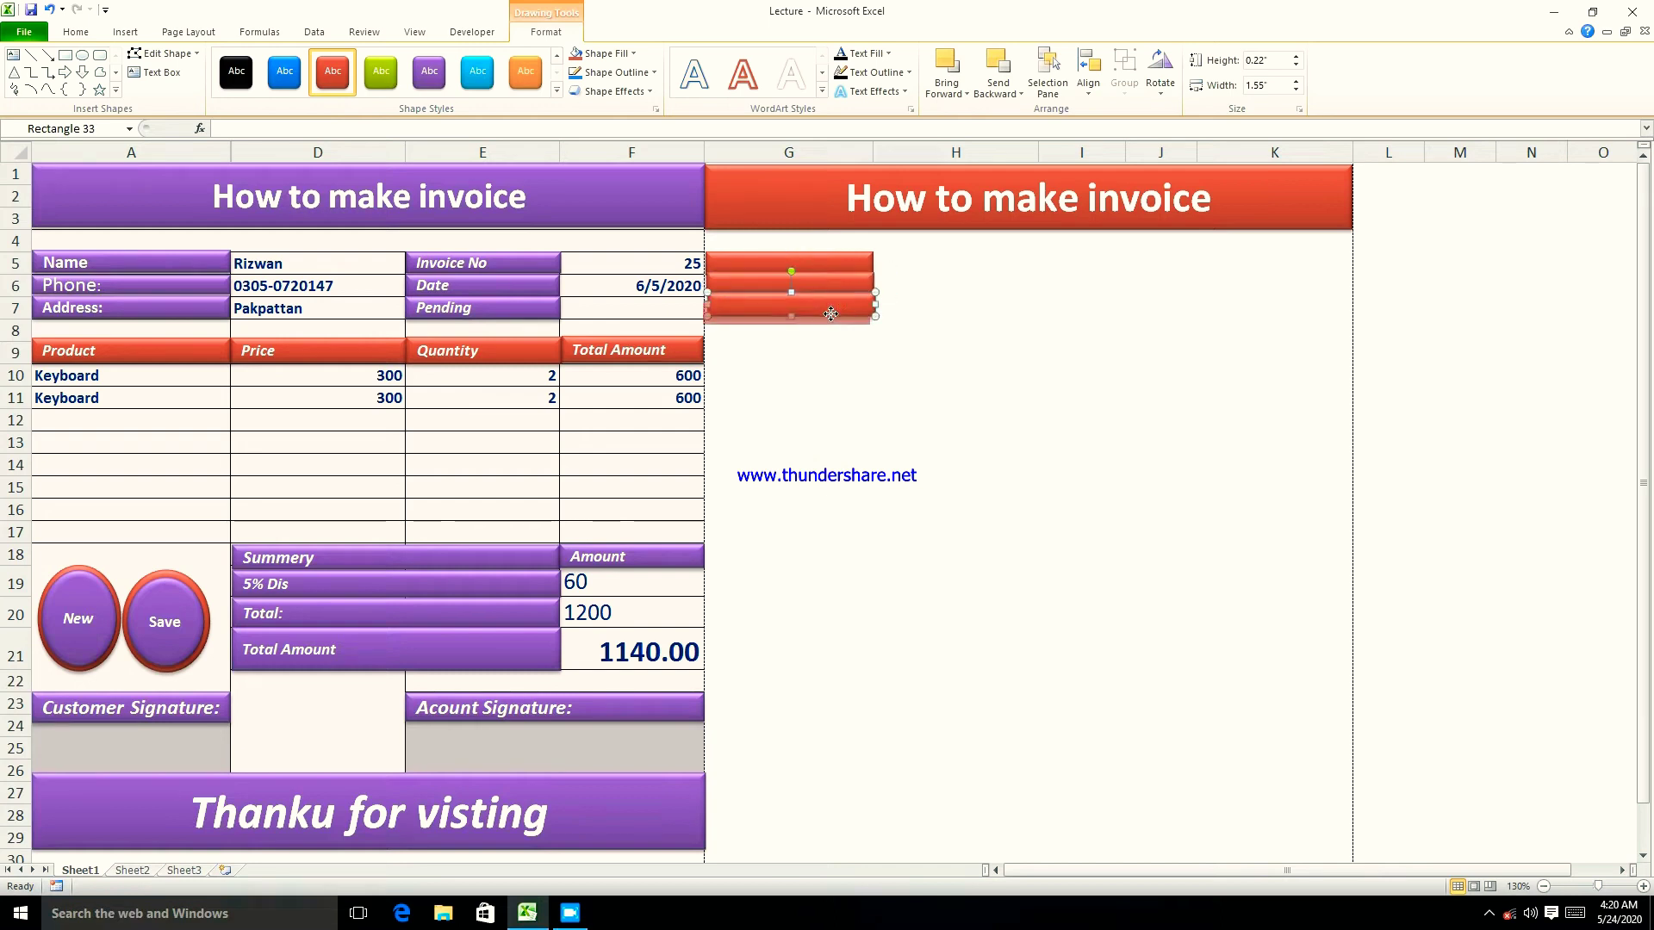
click(904, 309)
- Check the layout of the three stacked red bars by selecting each in turn
click(852, 311)
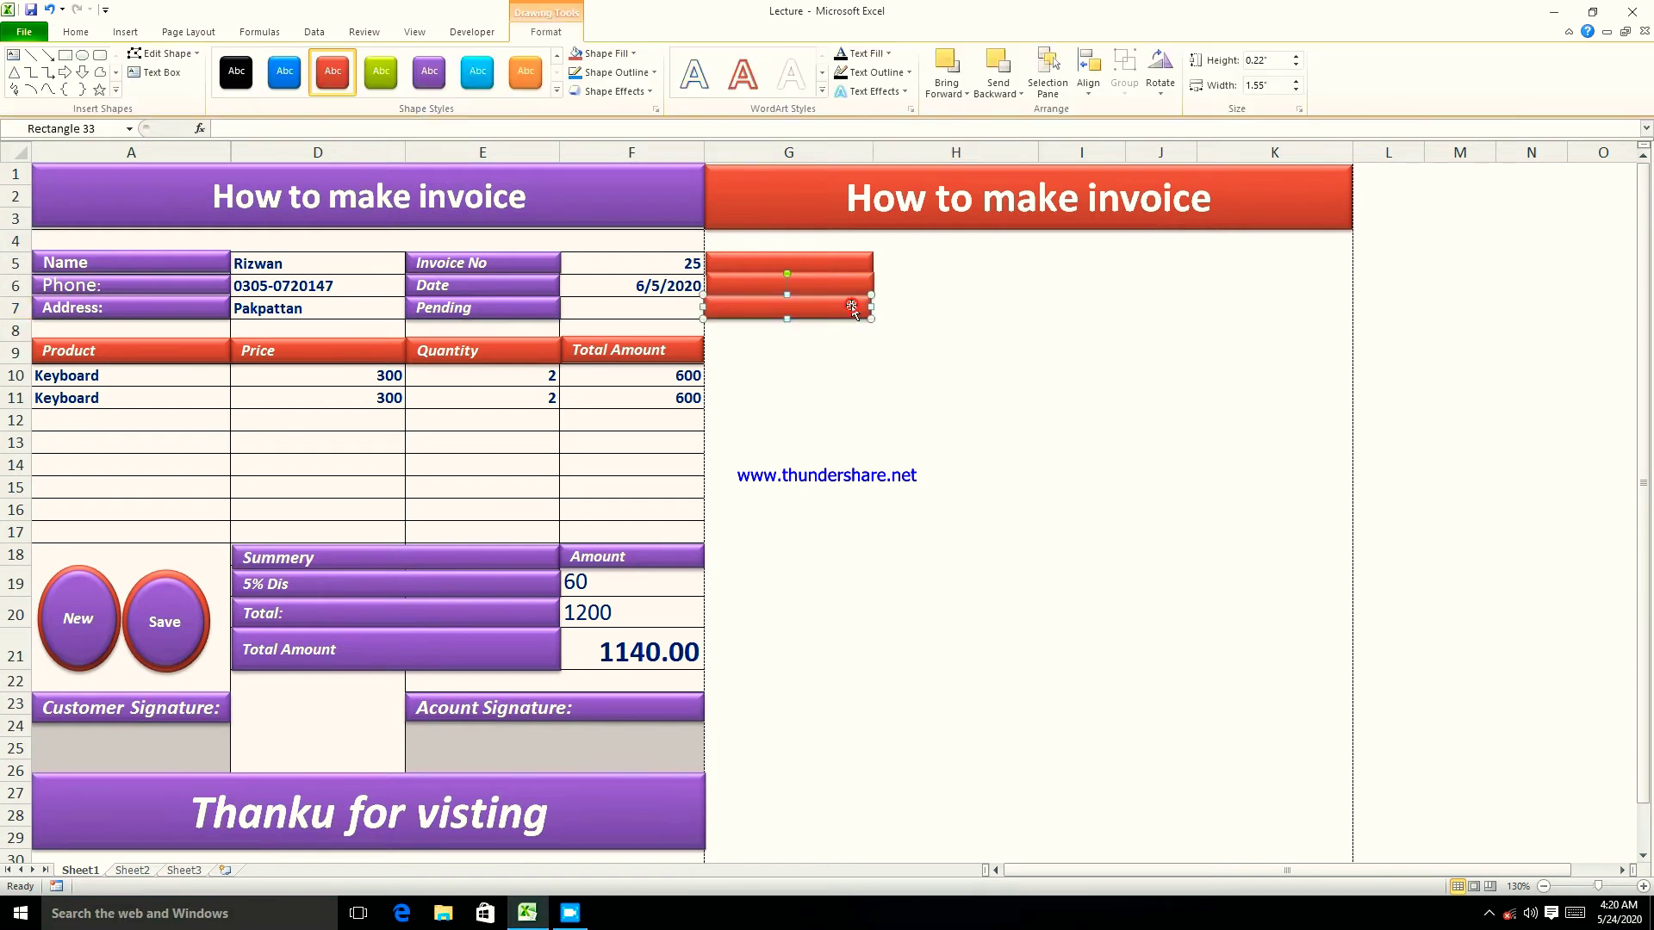
click(874, 376)
click(859, 293)
click(948, 332)
click(862, 284)
click(913, 323)
click(837, 267)
click(917, 307)
click(794, 268)
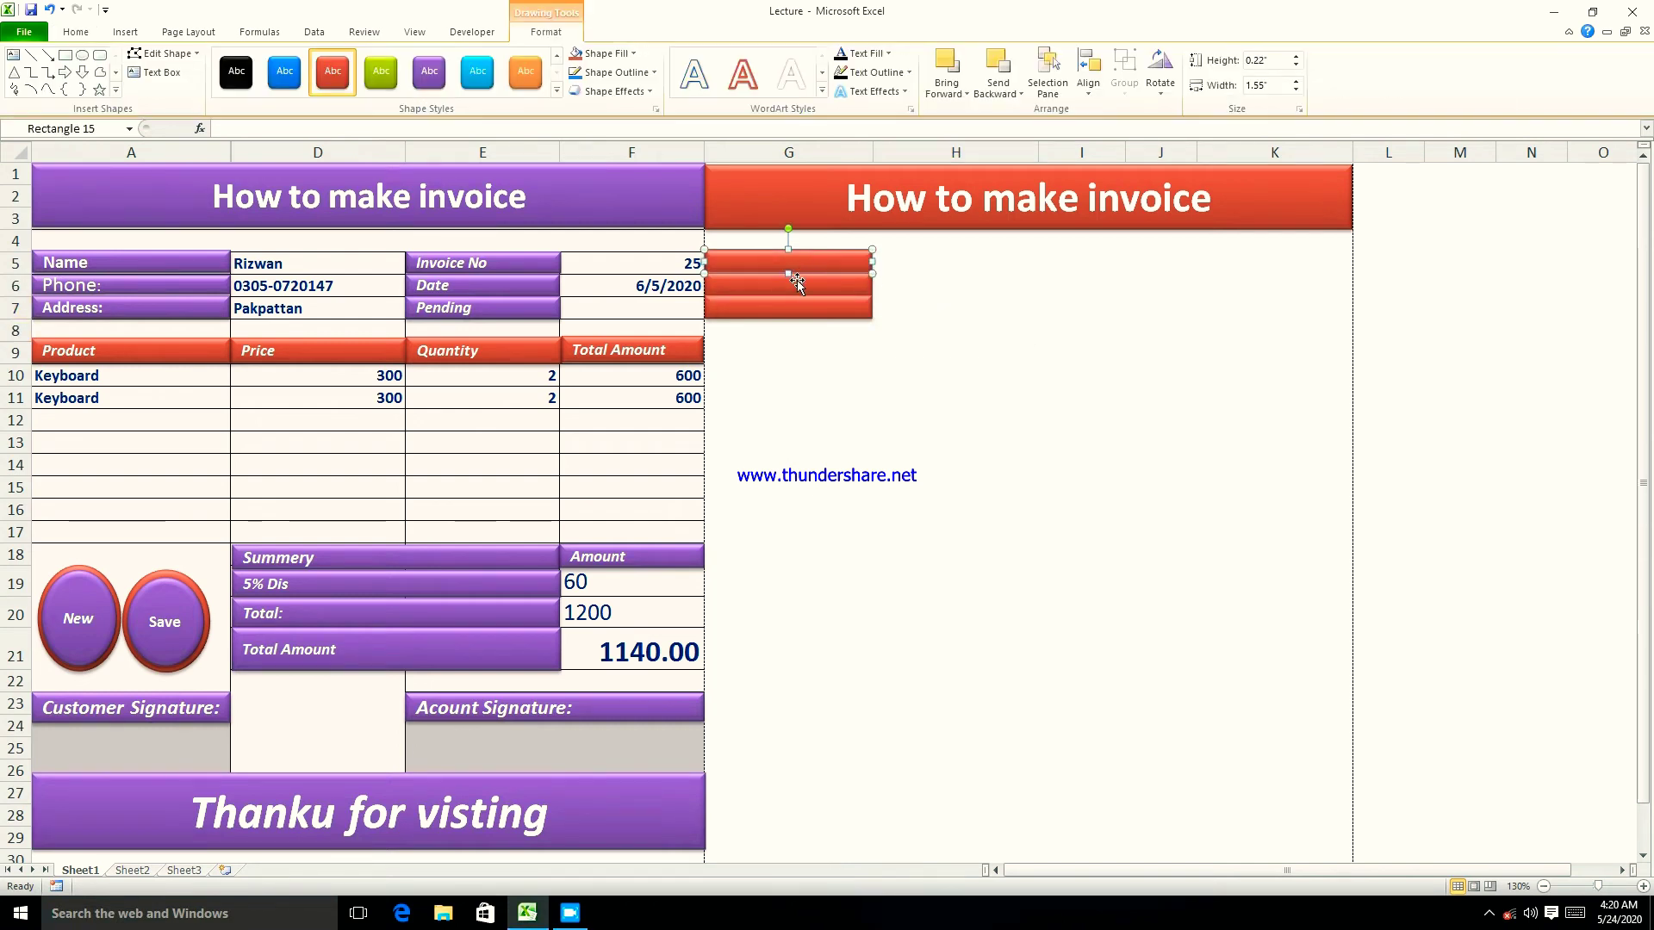
click(803, 293)
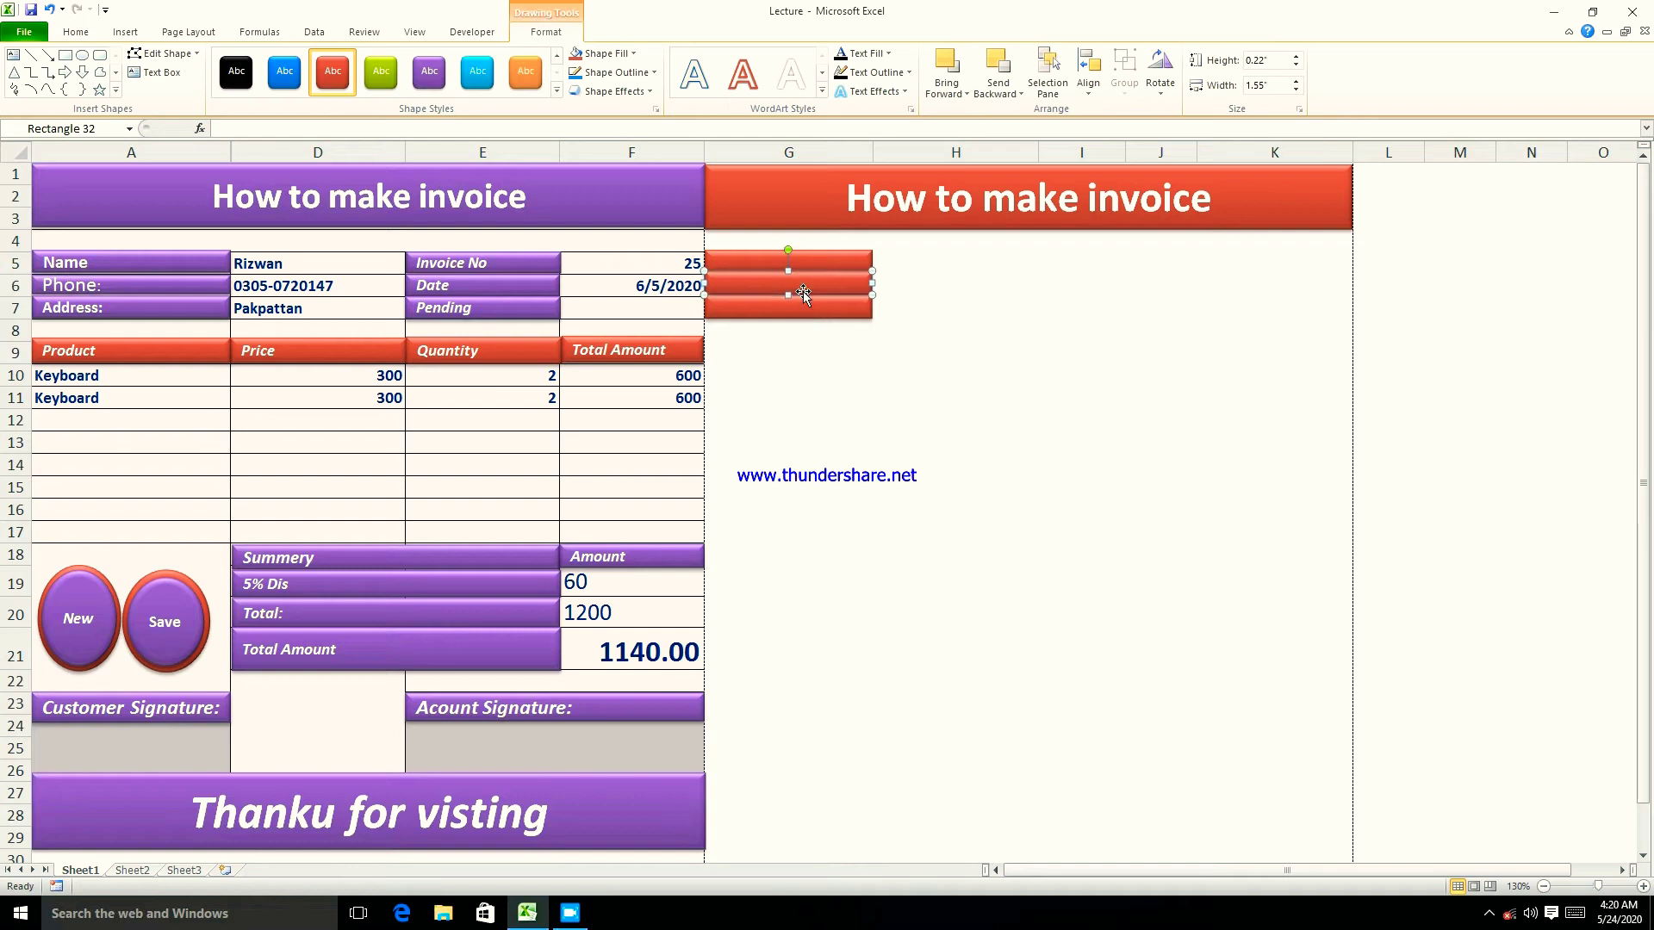
click(939, 310)
- Add the Name label to the top red bar and centre it
click(767, 263)
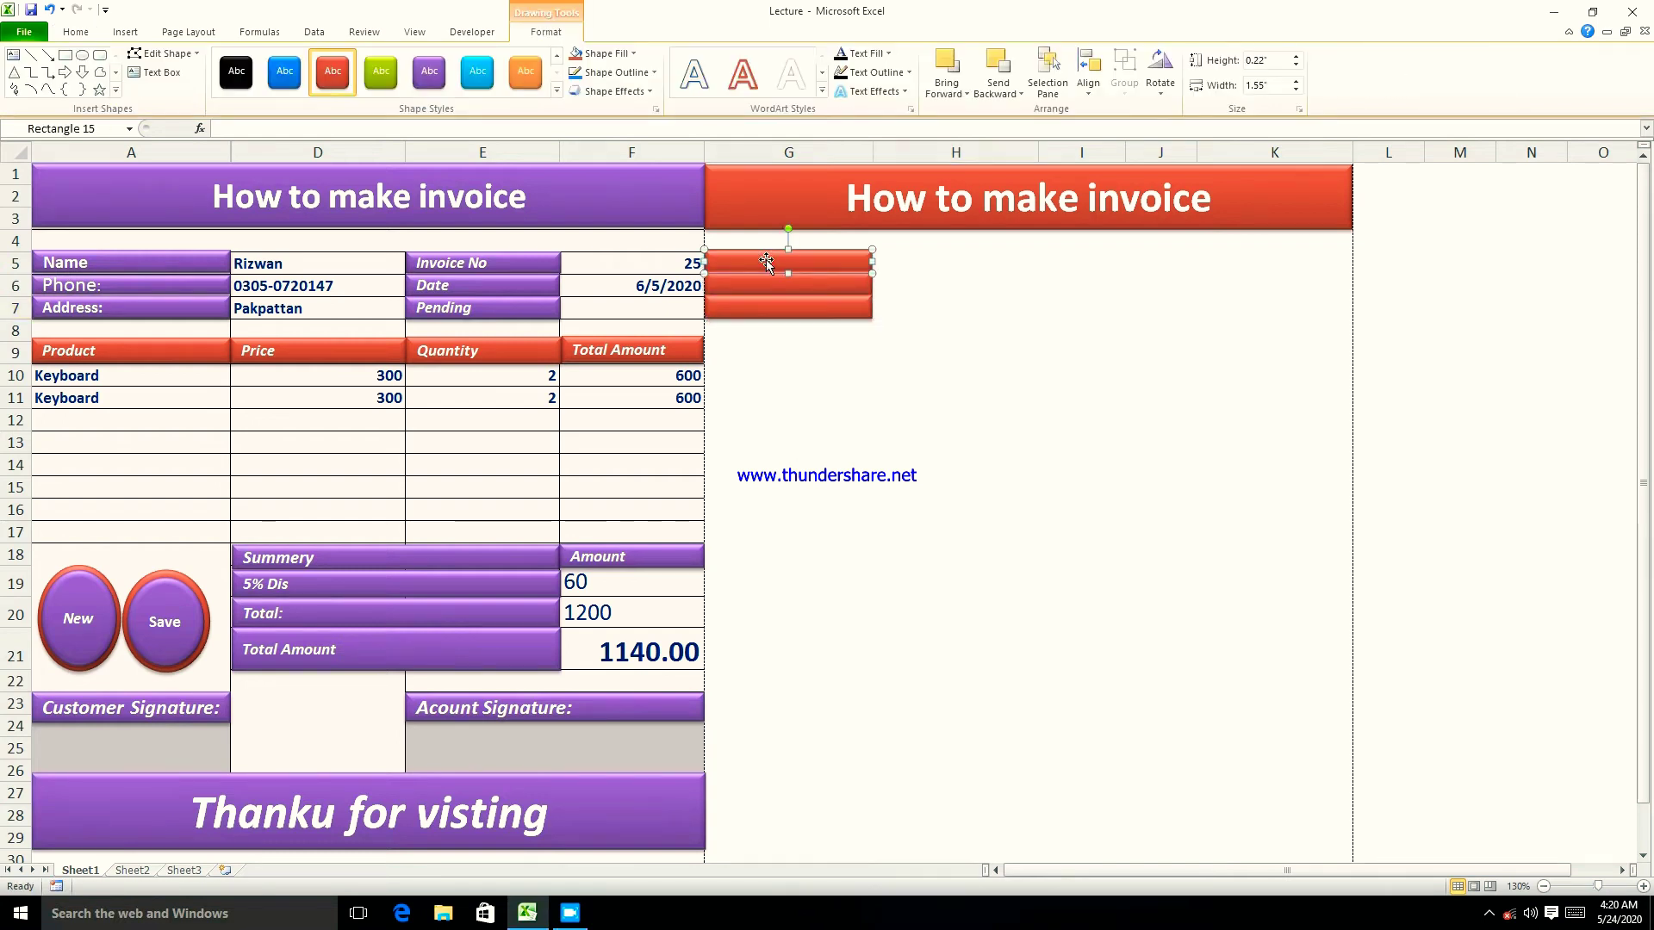
right_click(767, 263)
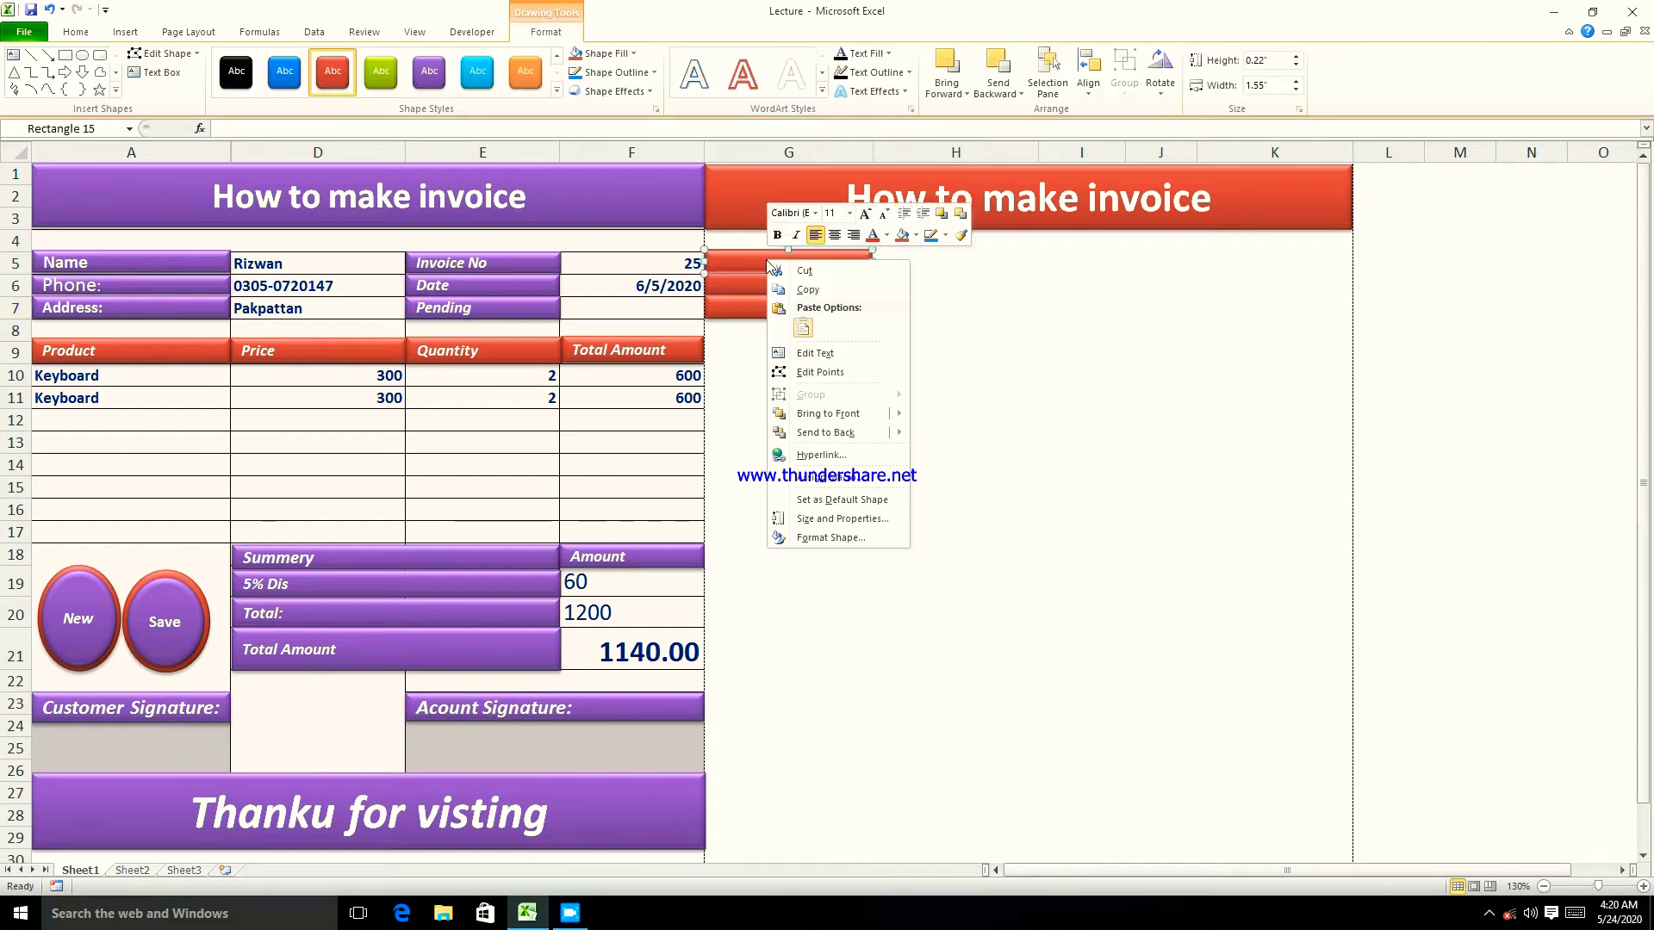
click(807, 357)
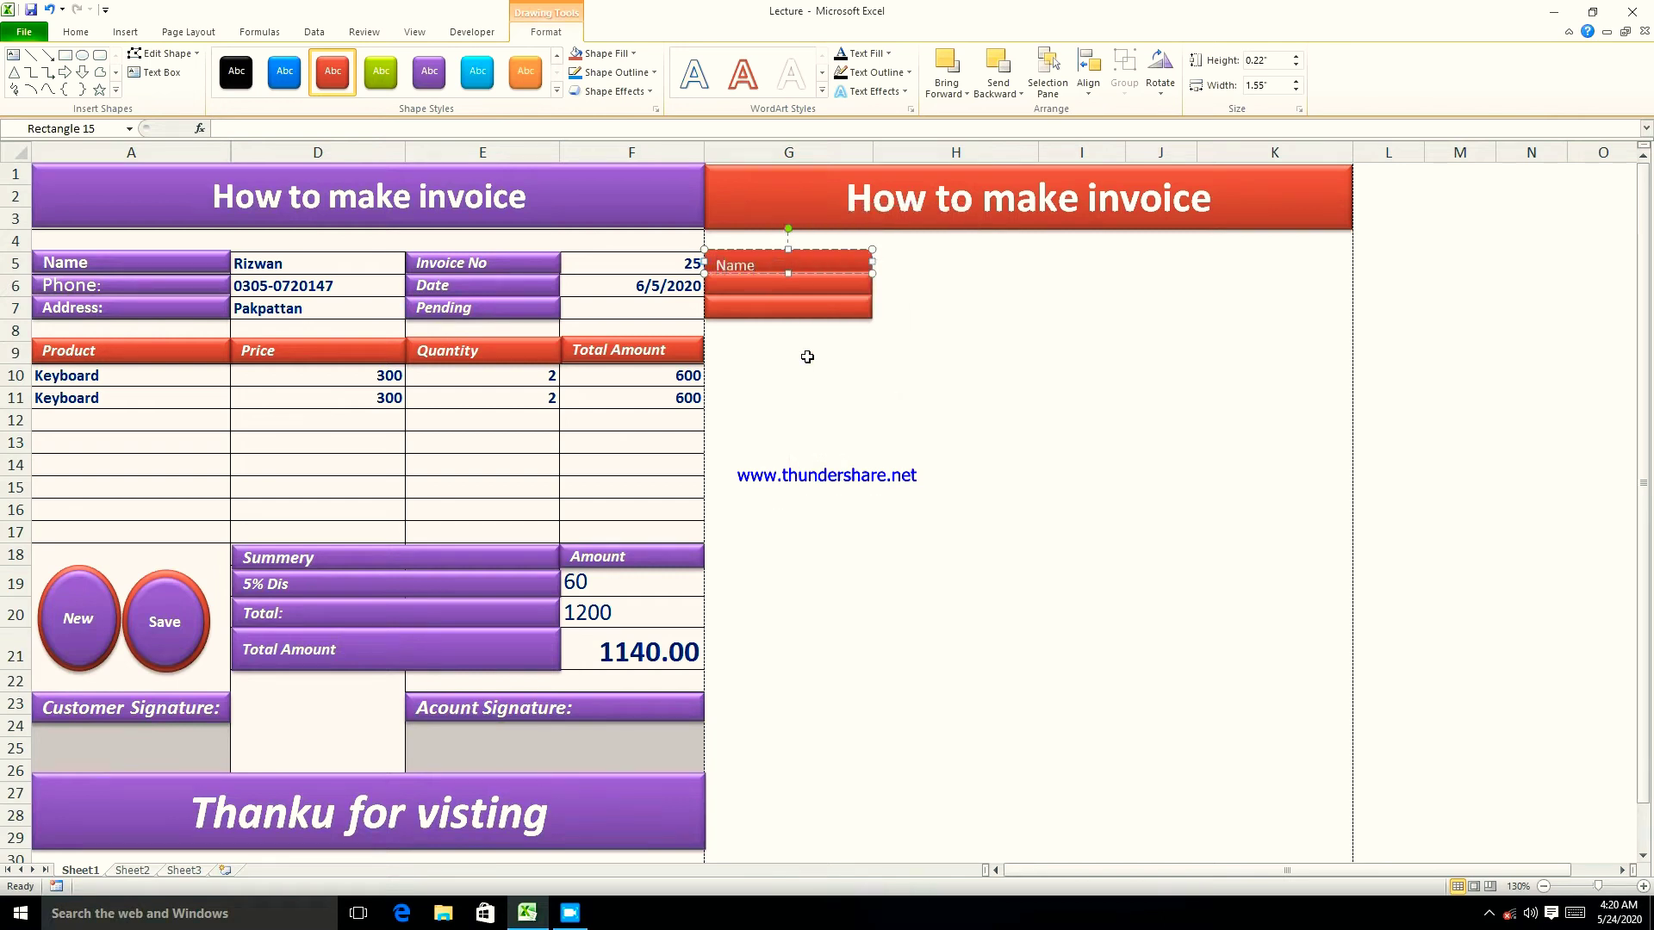
click(807, 357)
click(769, 265)
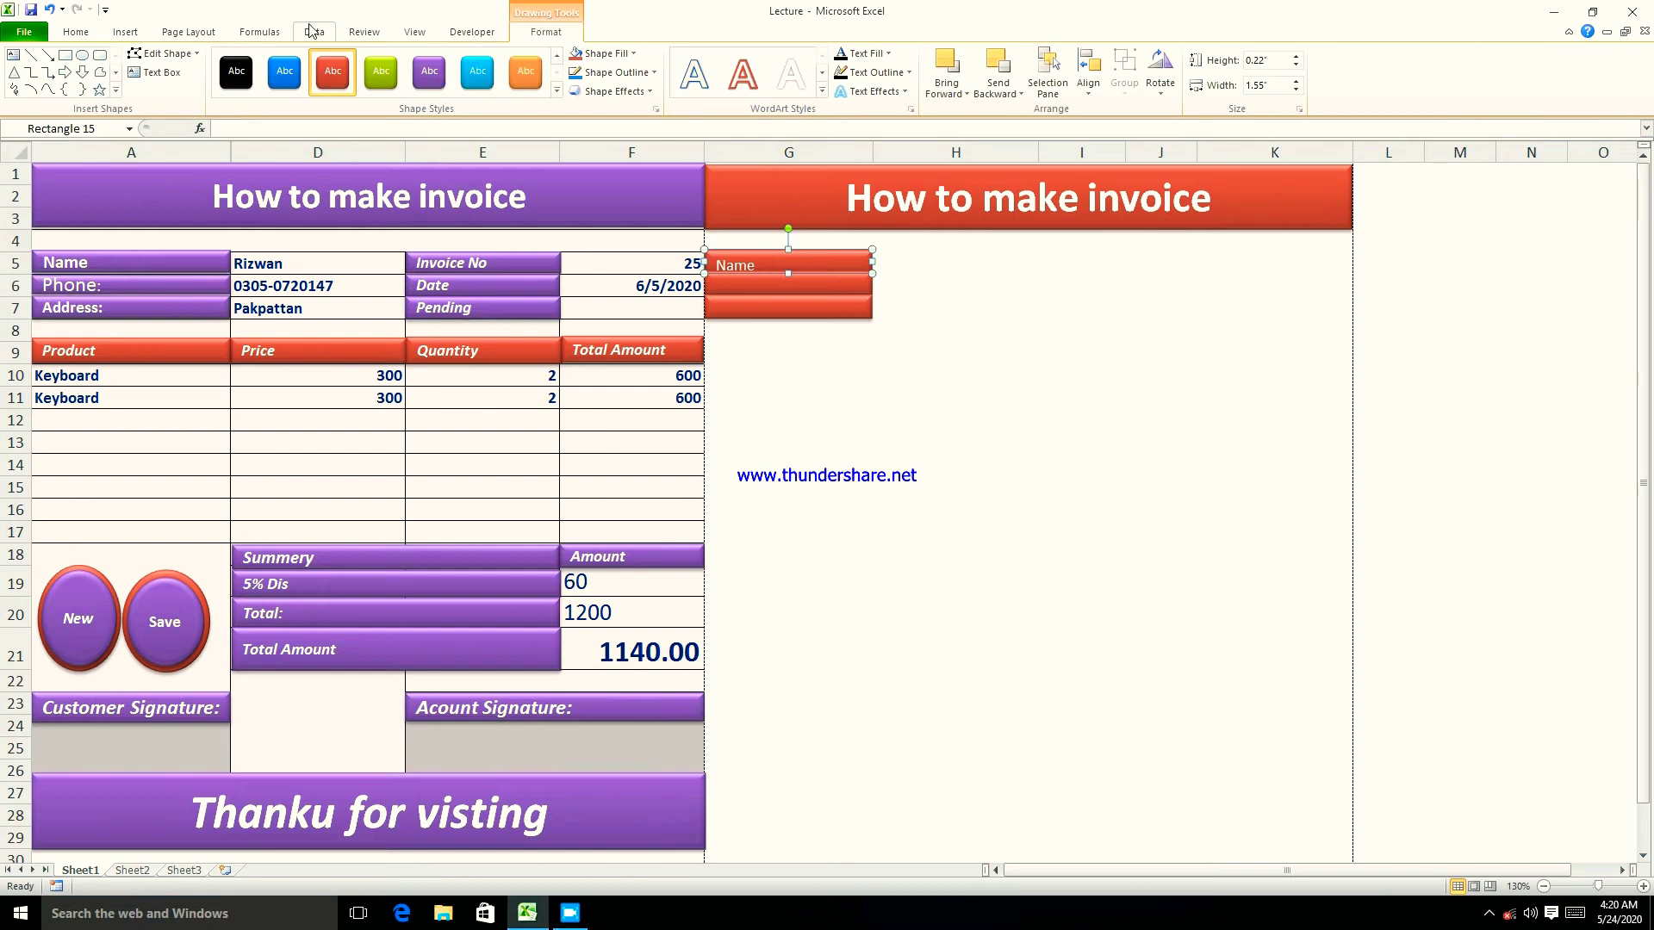
click(76, 31)
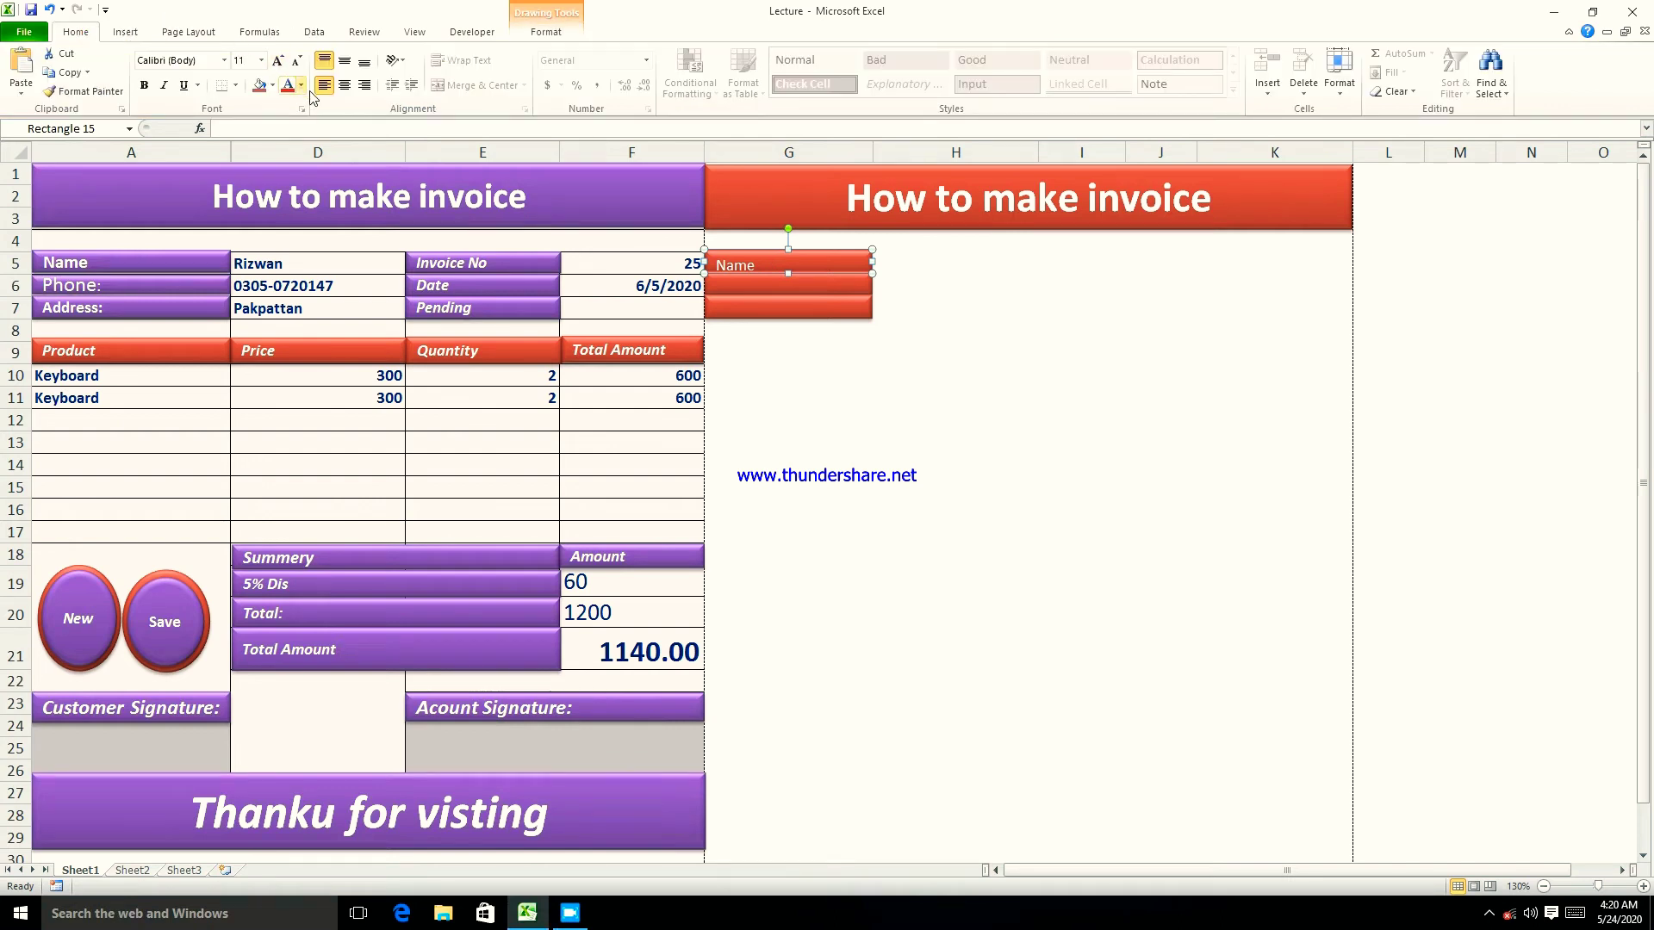
click(343, 85)
click(343, 59)
click(952, 291)
- Label the middle red bar Phone and centre its text
click(794, 289)
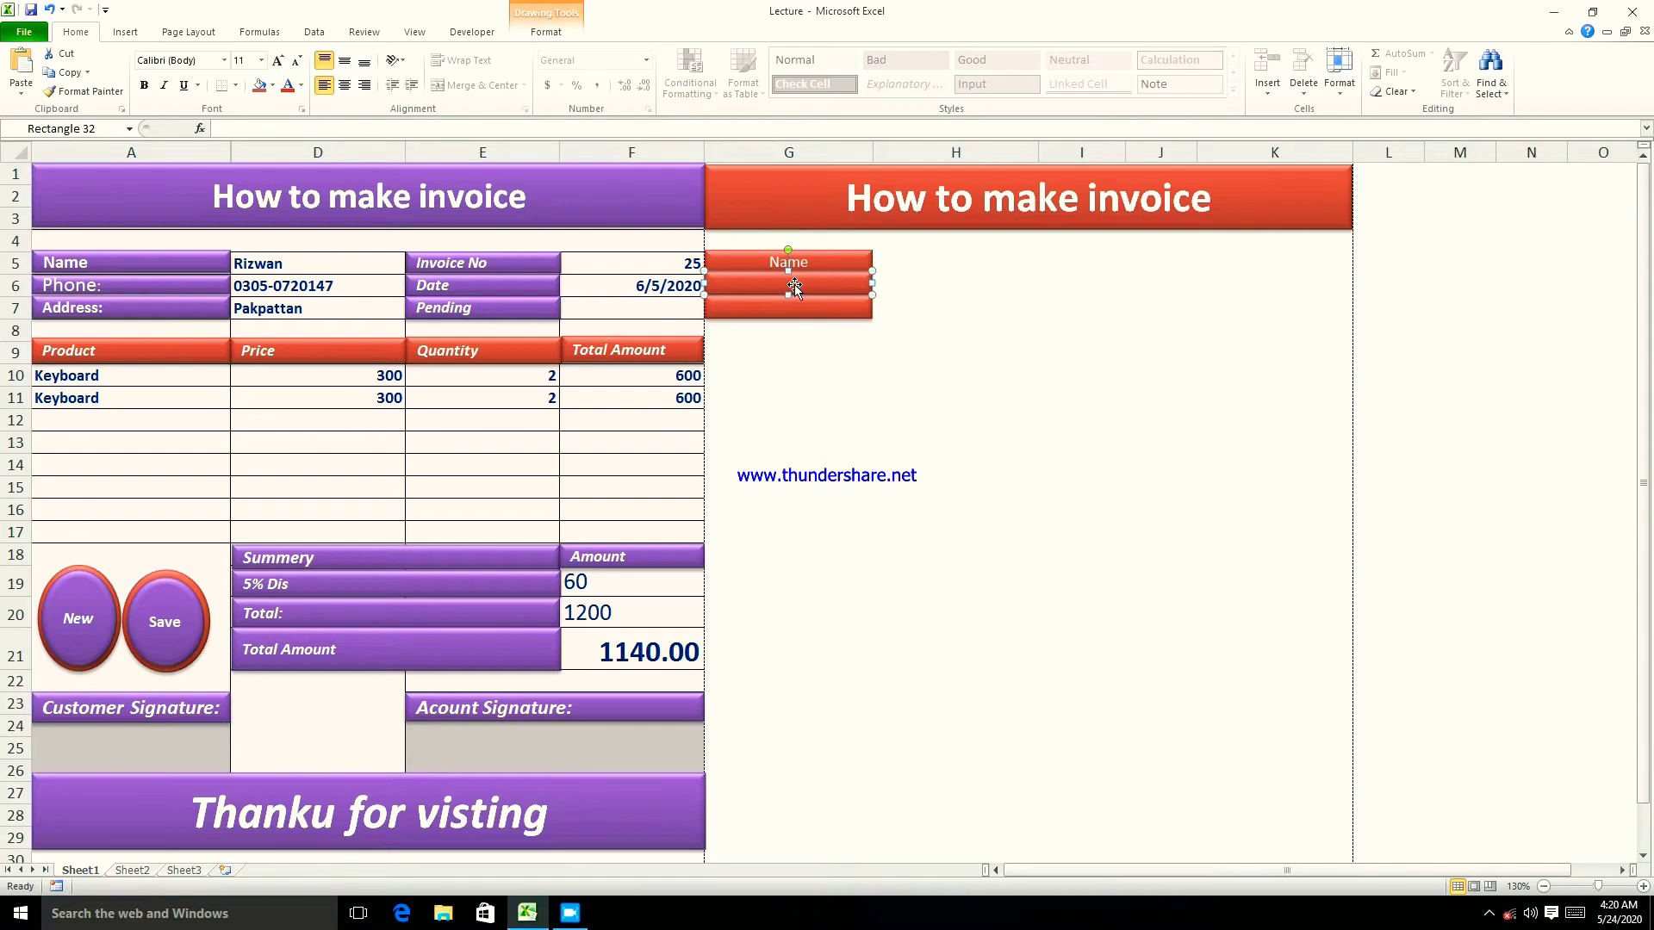
right_click(794, 288)
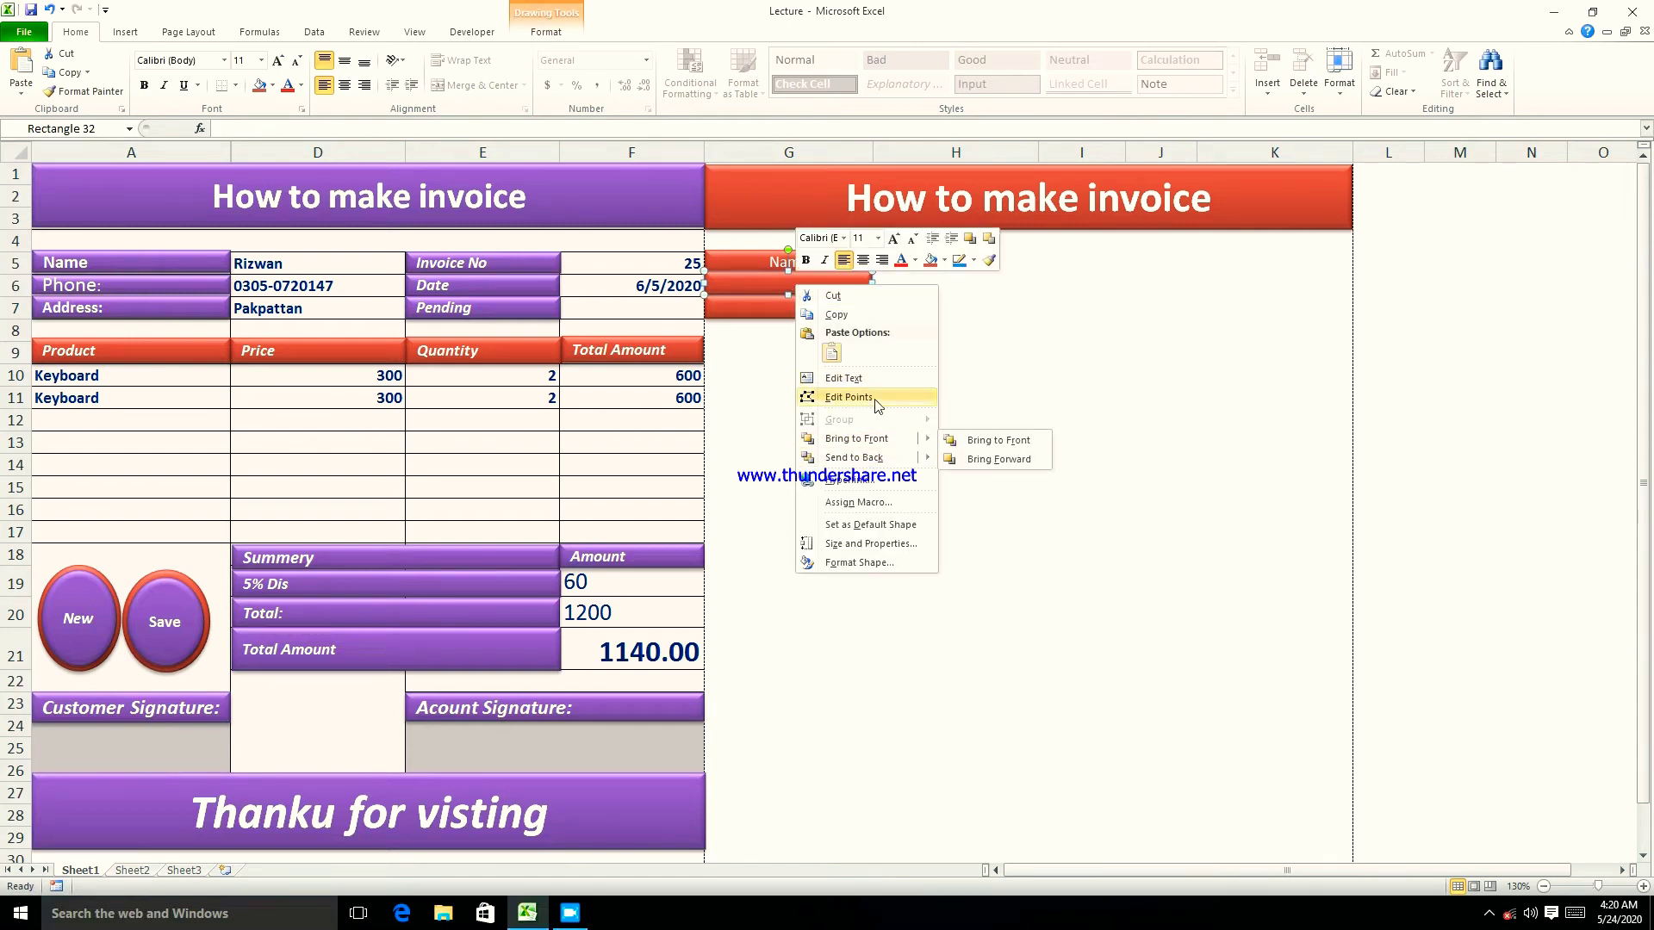
click(842, 378)
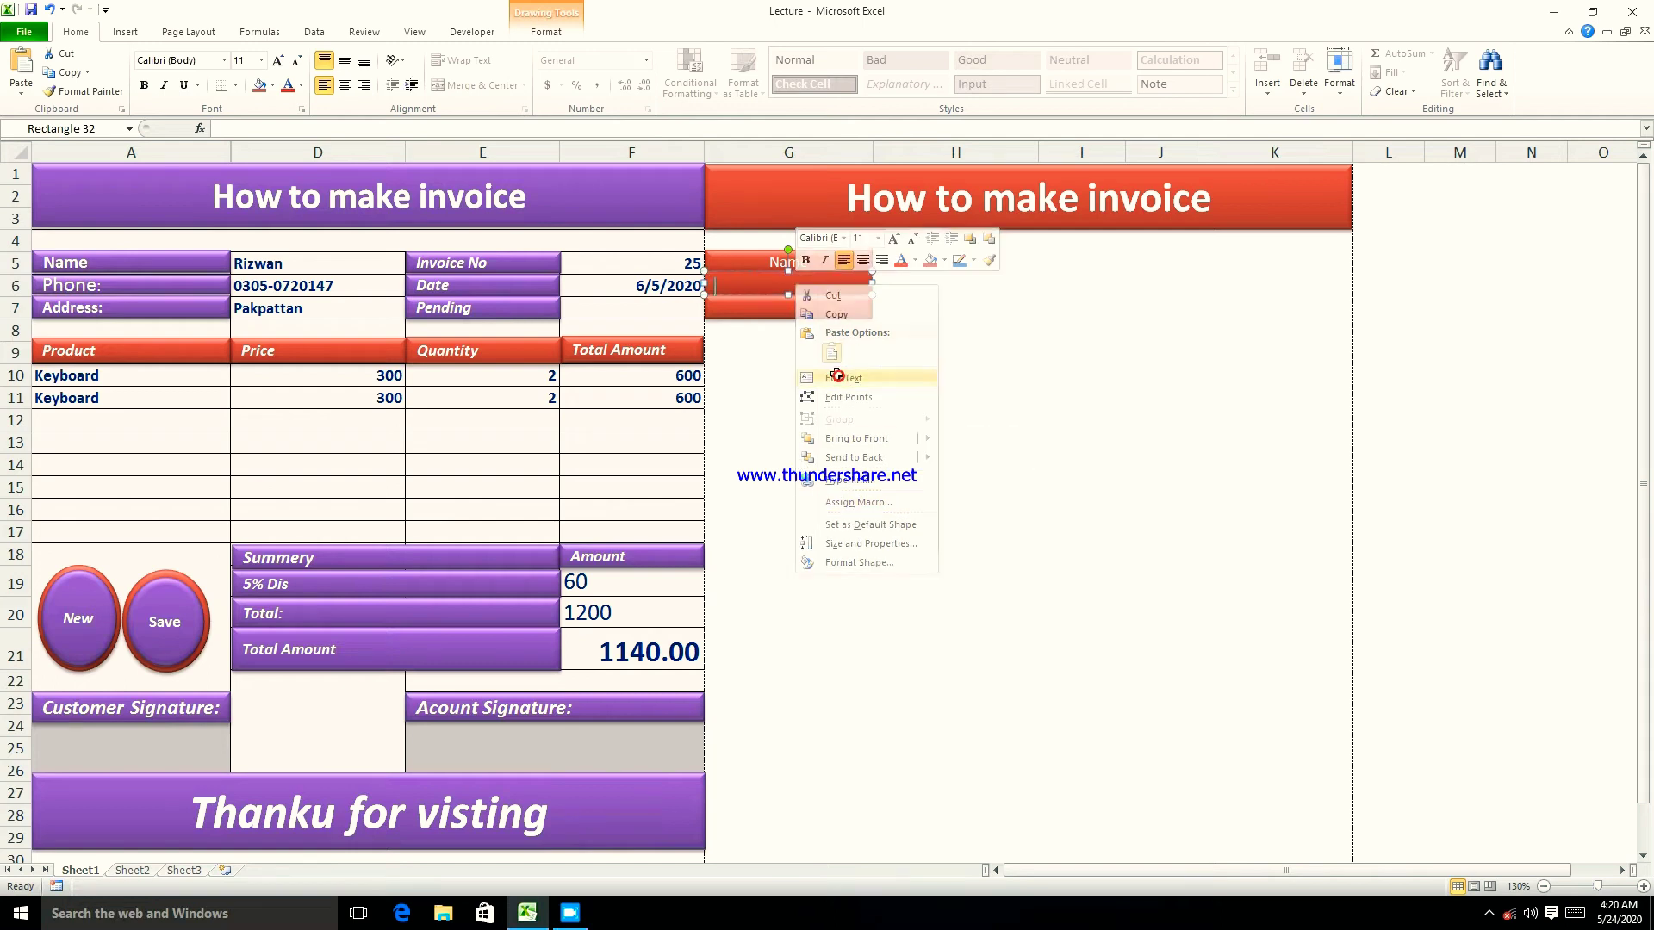
click(778, 303)
click(771, 287)
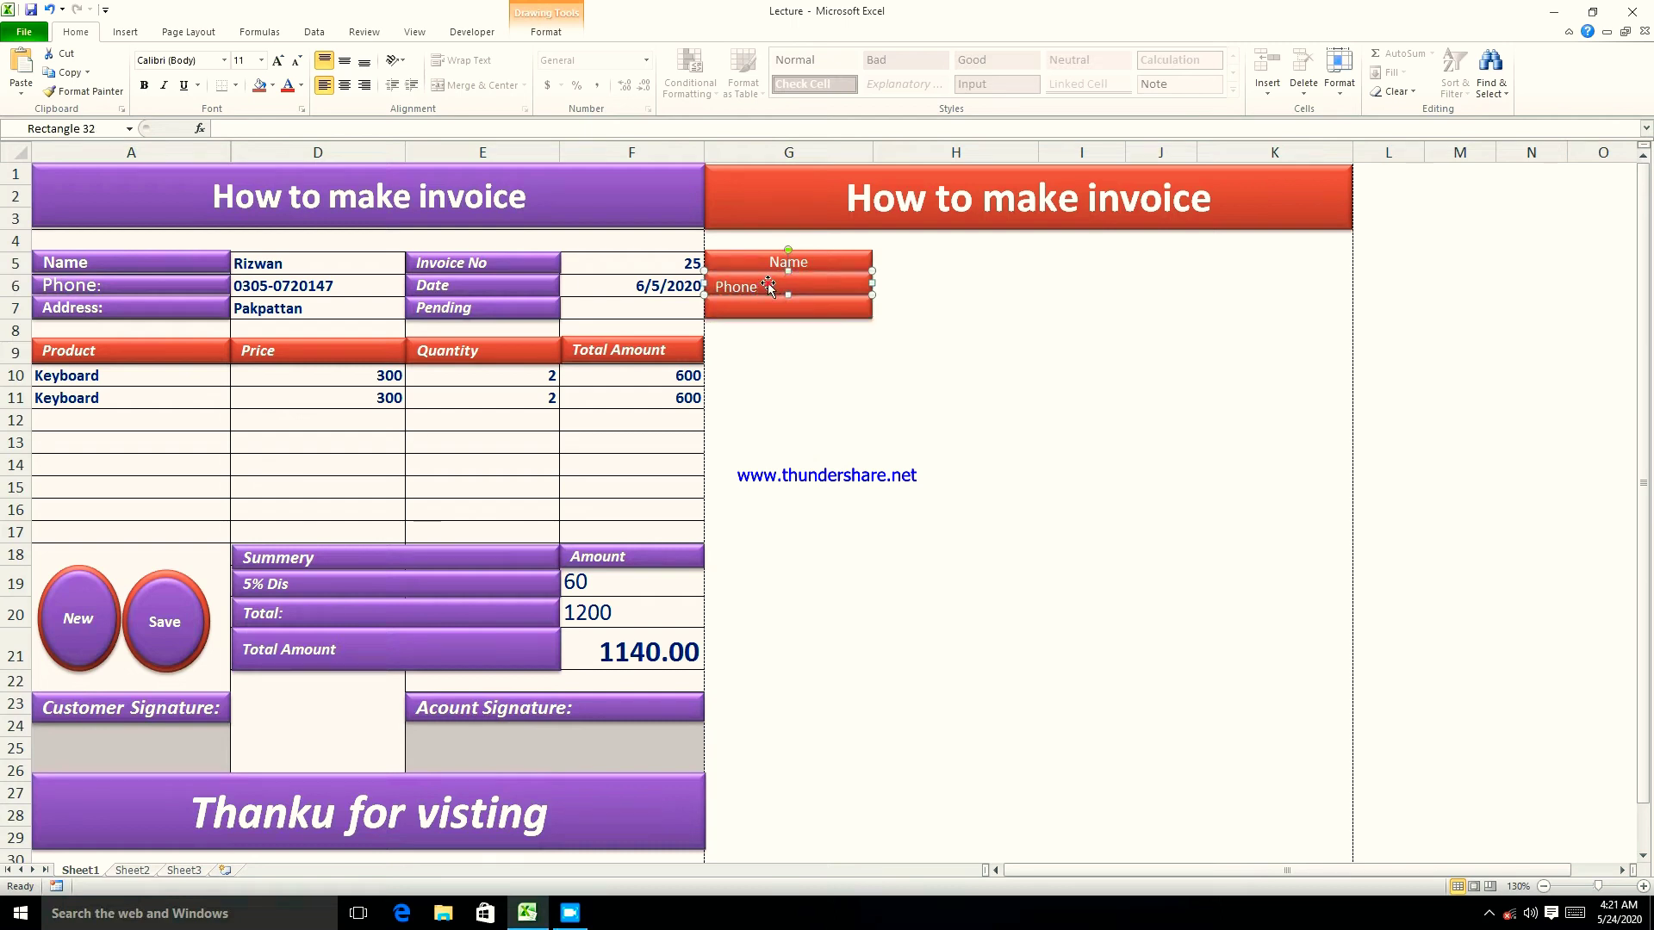
click(344, 84)
click(341, 66)
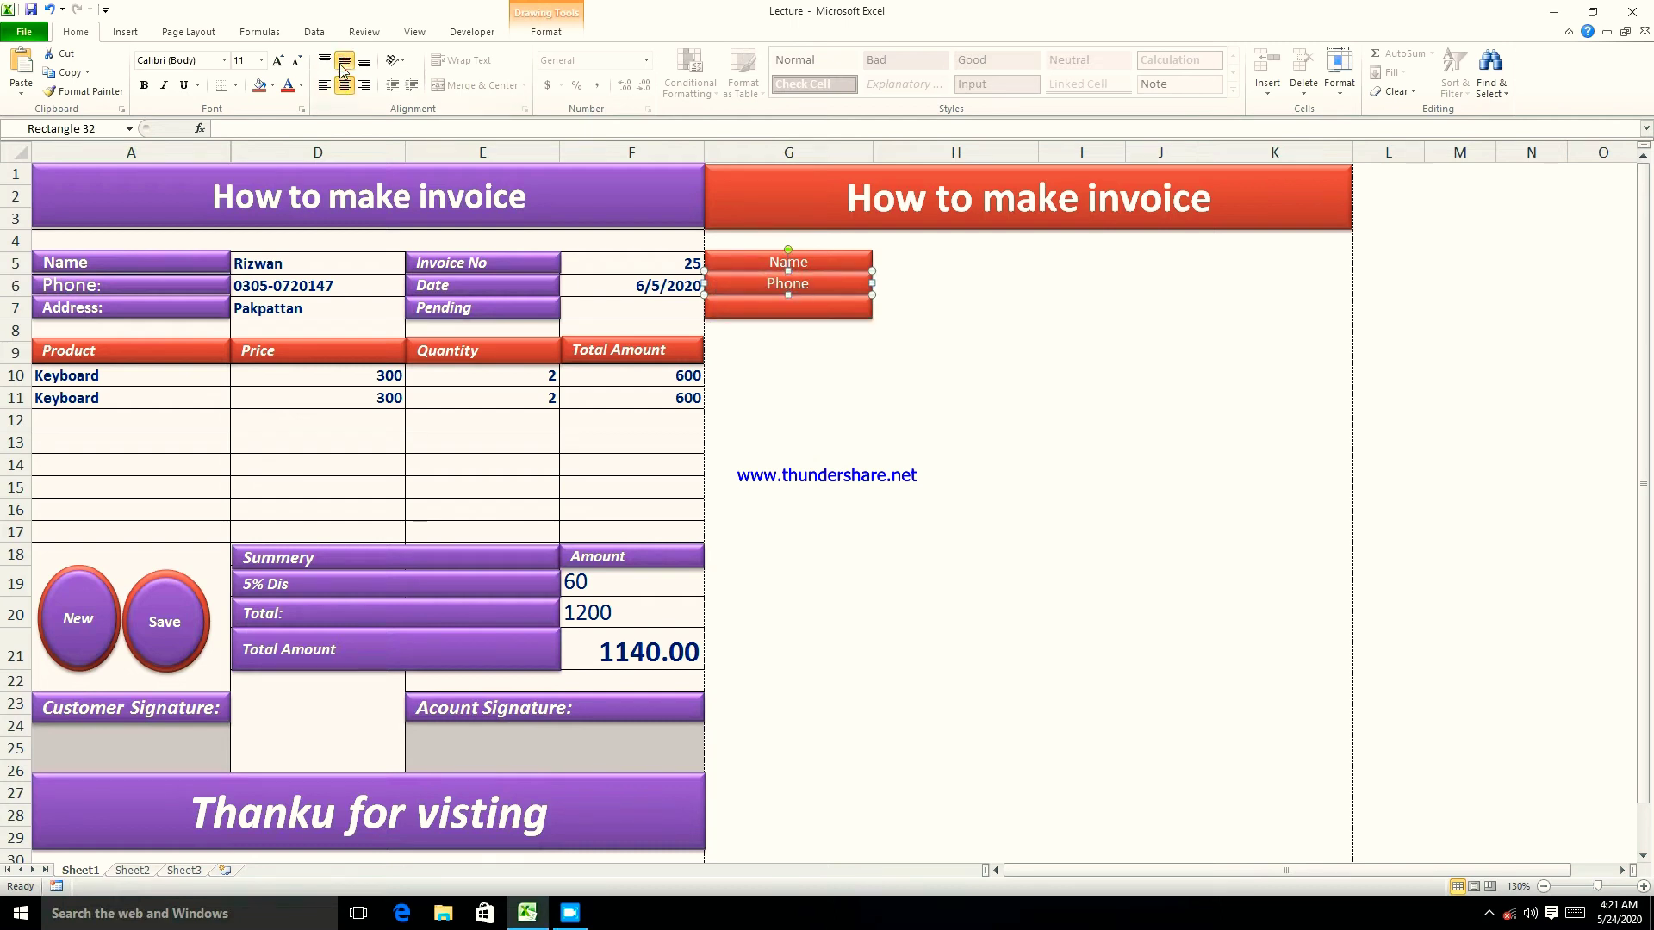
- Switch the Name and Phone labels to left alignment
click(759, 262)
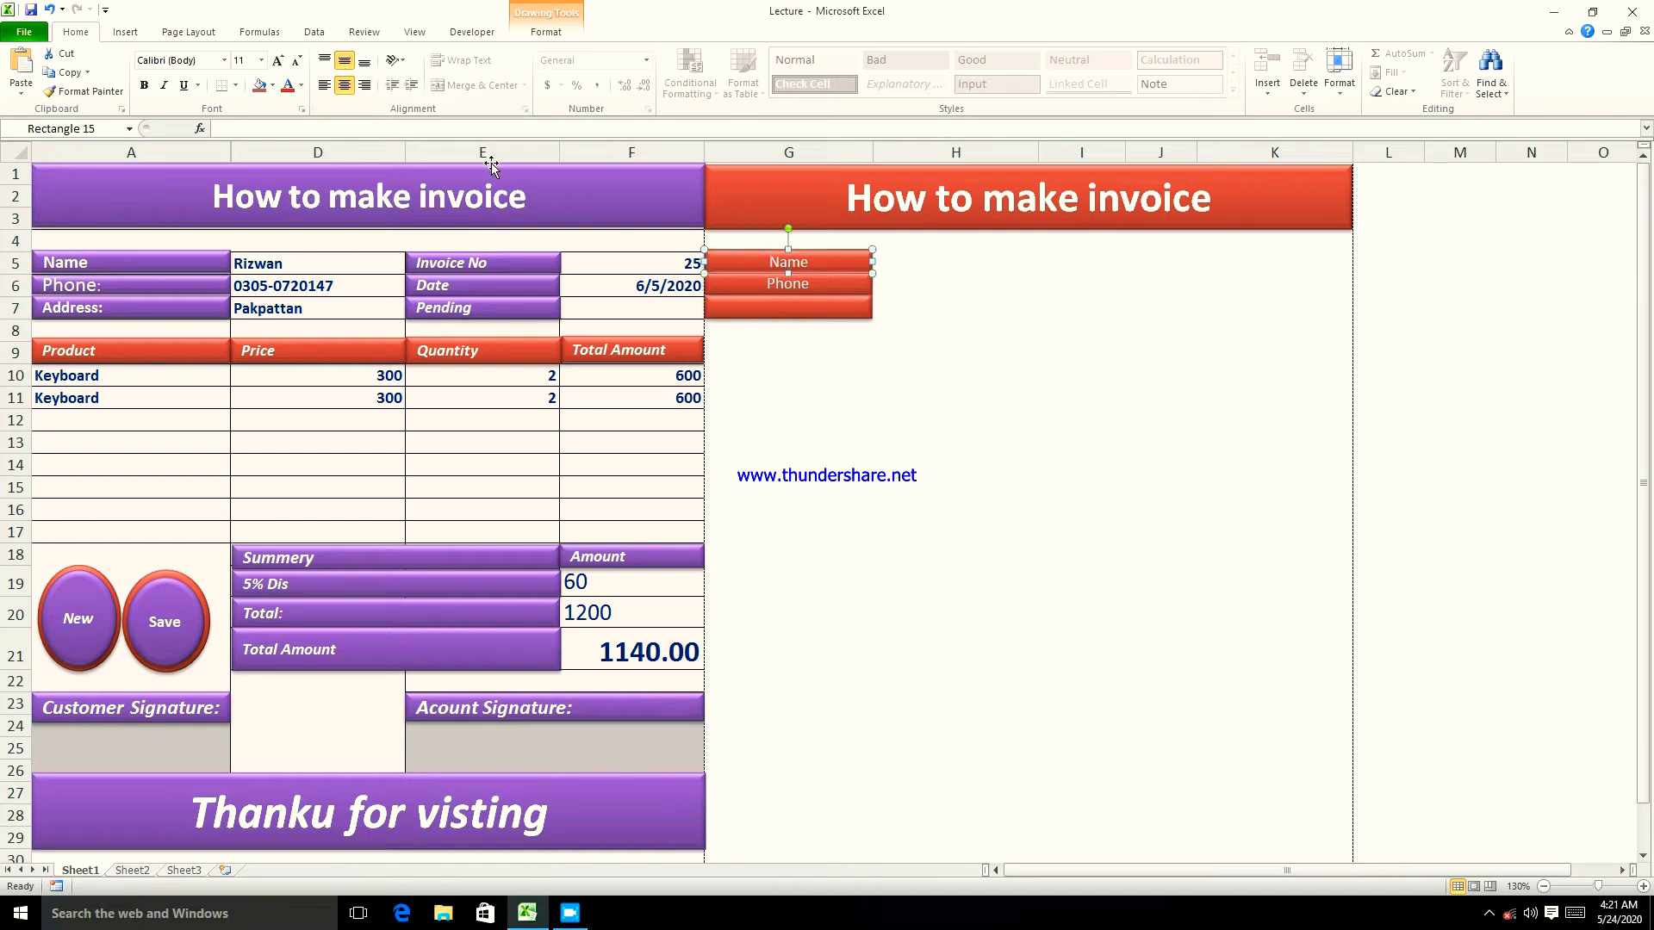
click(323, 84)
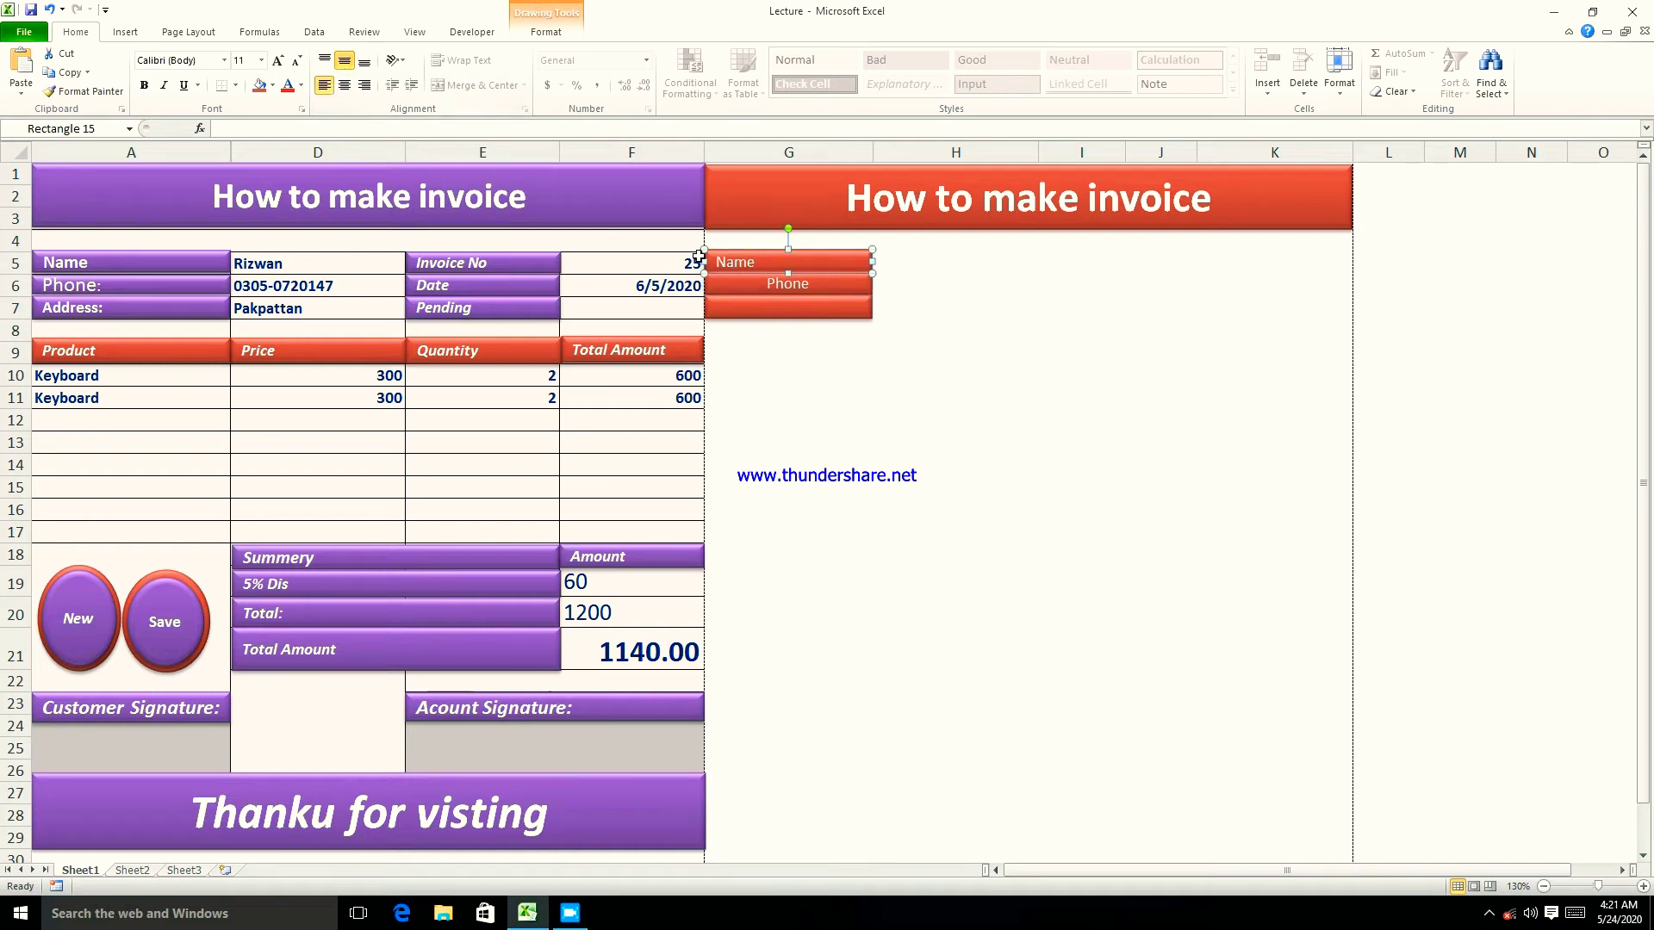
click(724, 274)
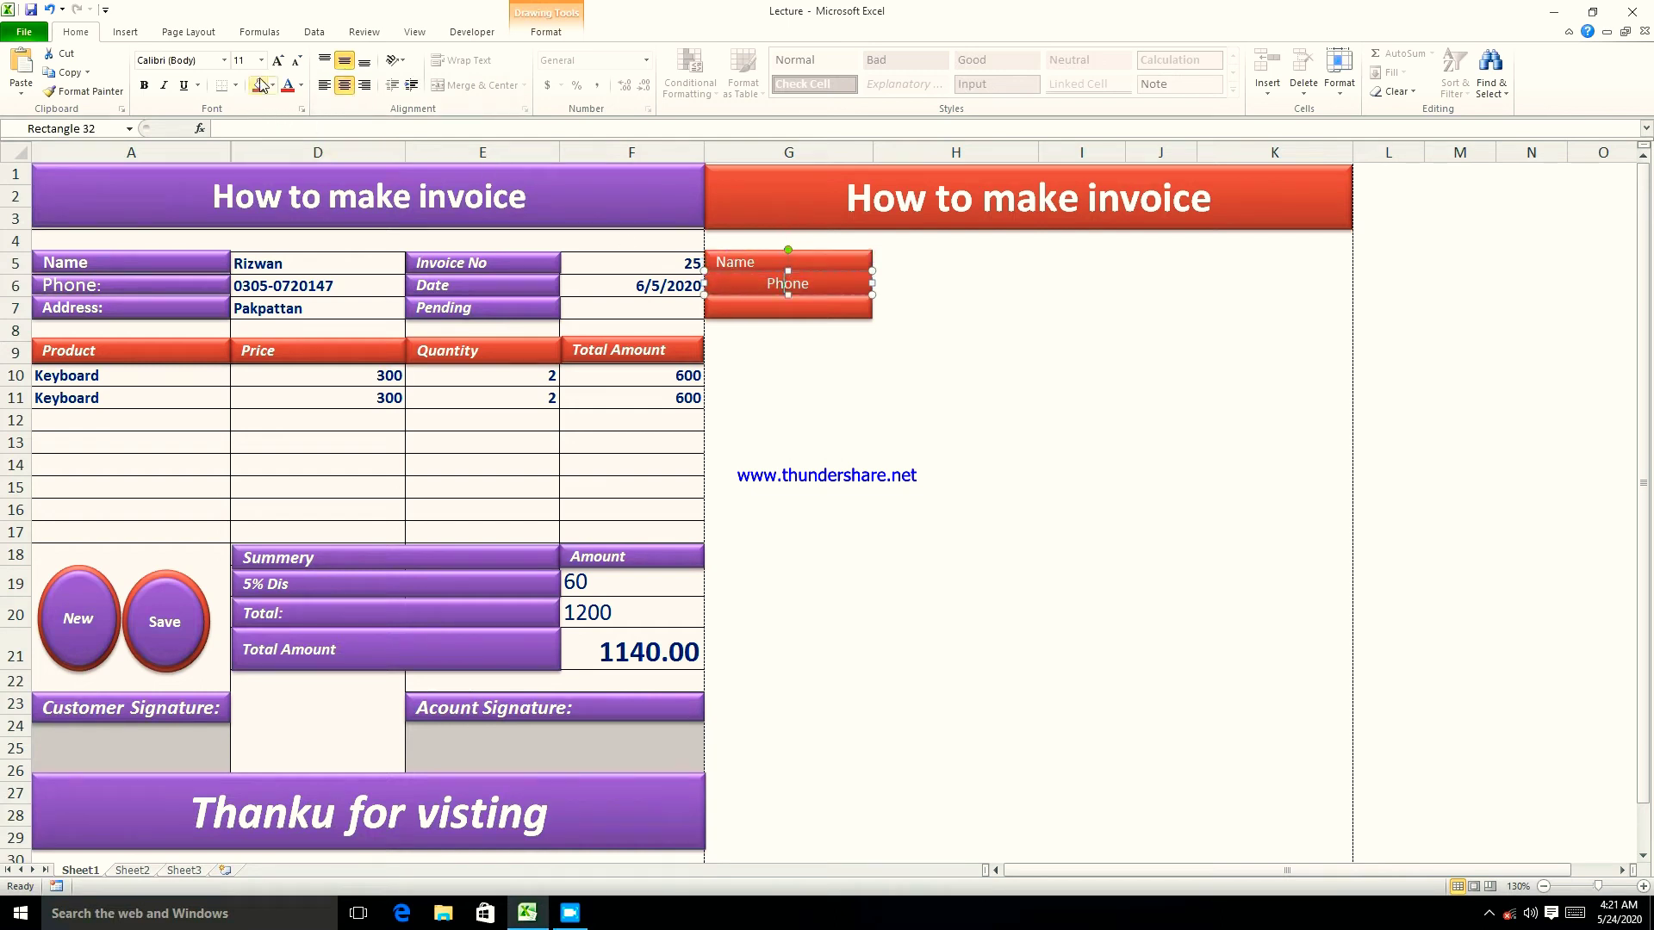
click(324, 84)
click(786, 398)
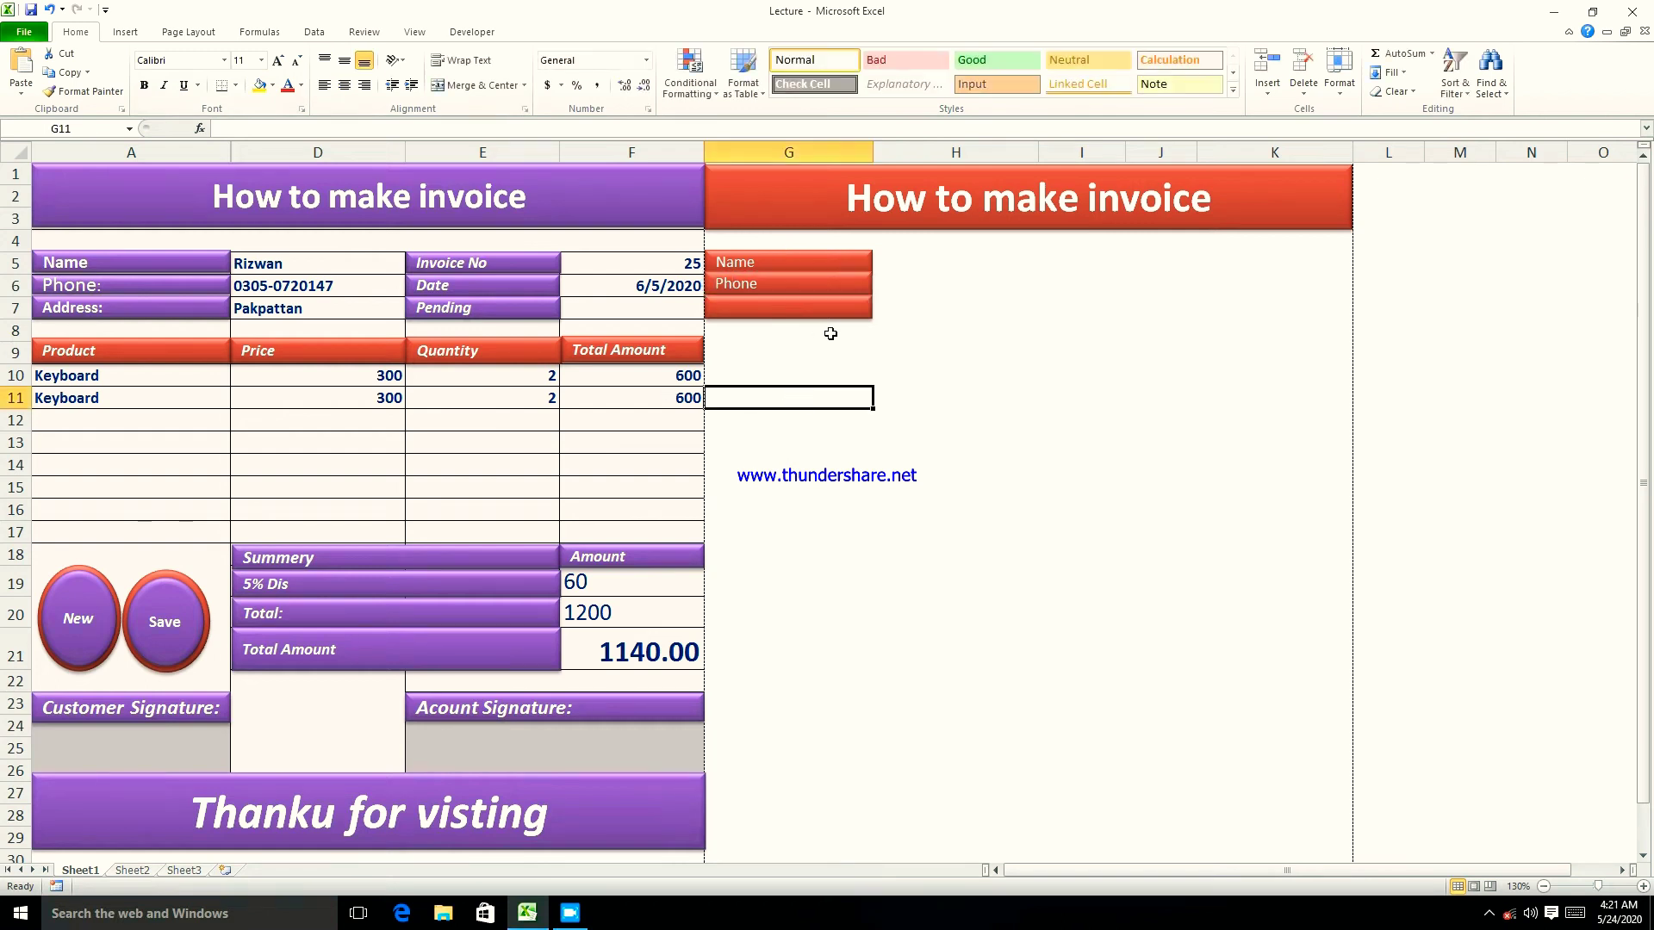
- Type Address into the empty third red bar
click(777, 312)
right_click(776, 308)
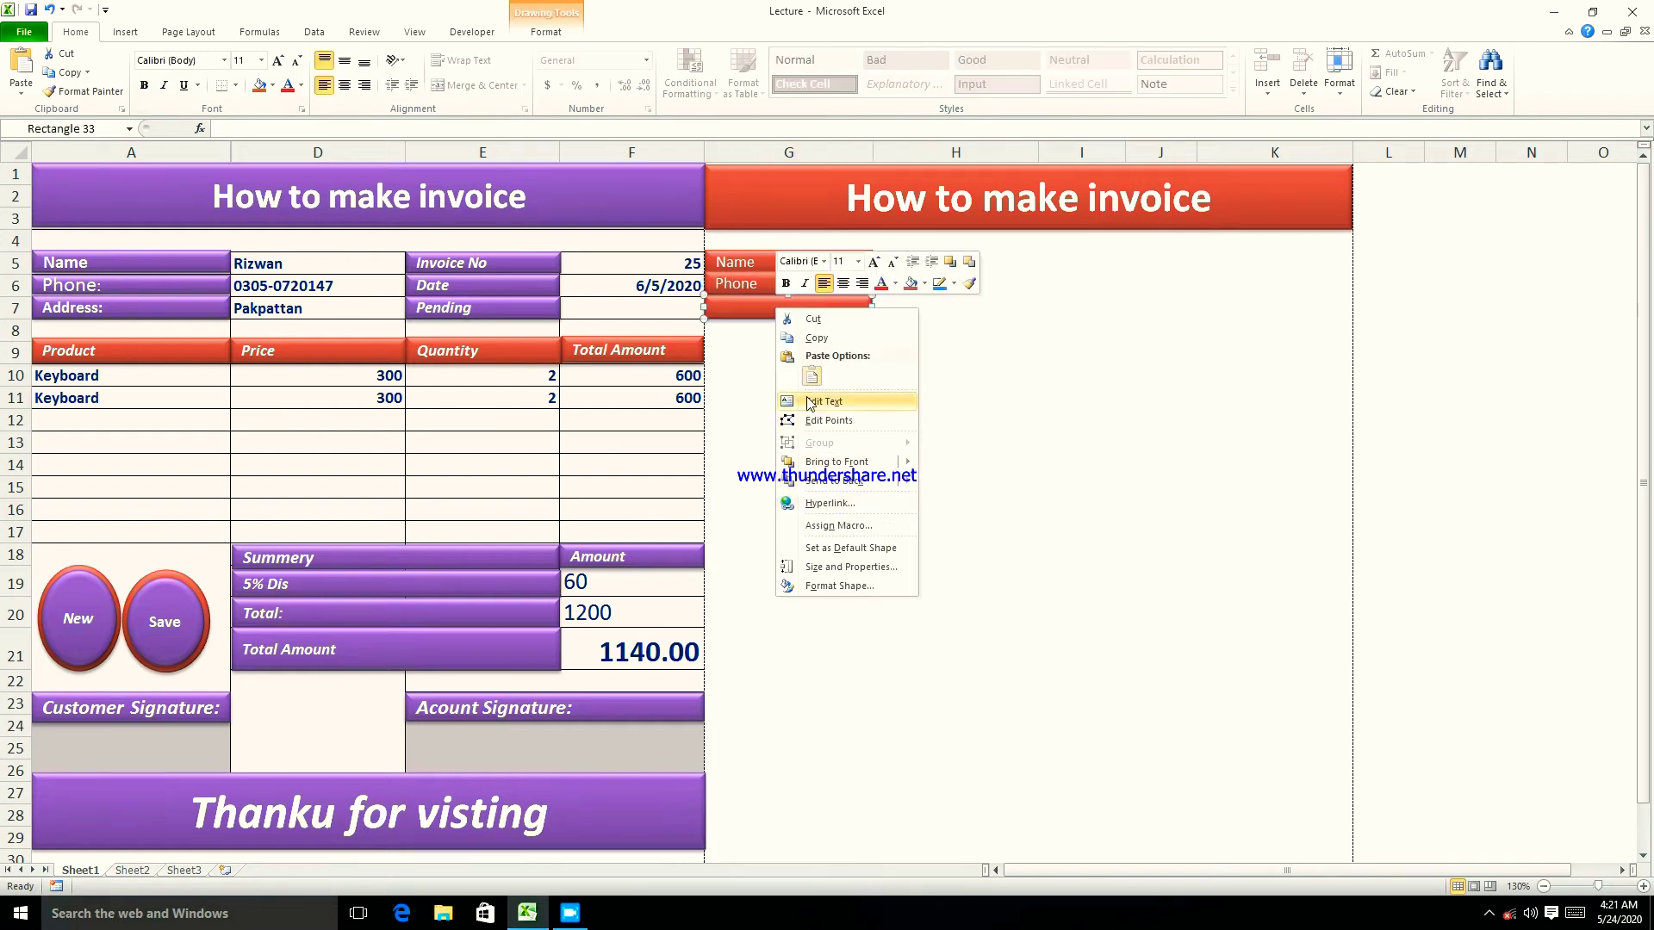
click(820, 402)
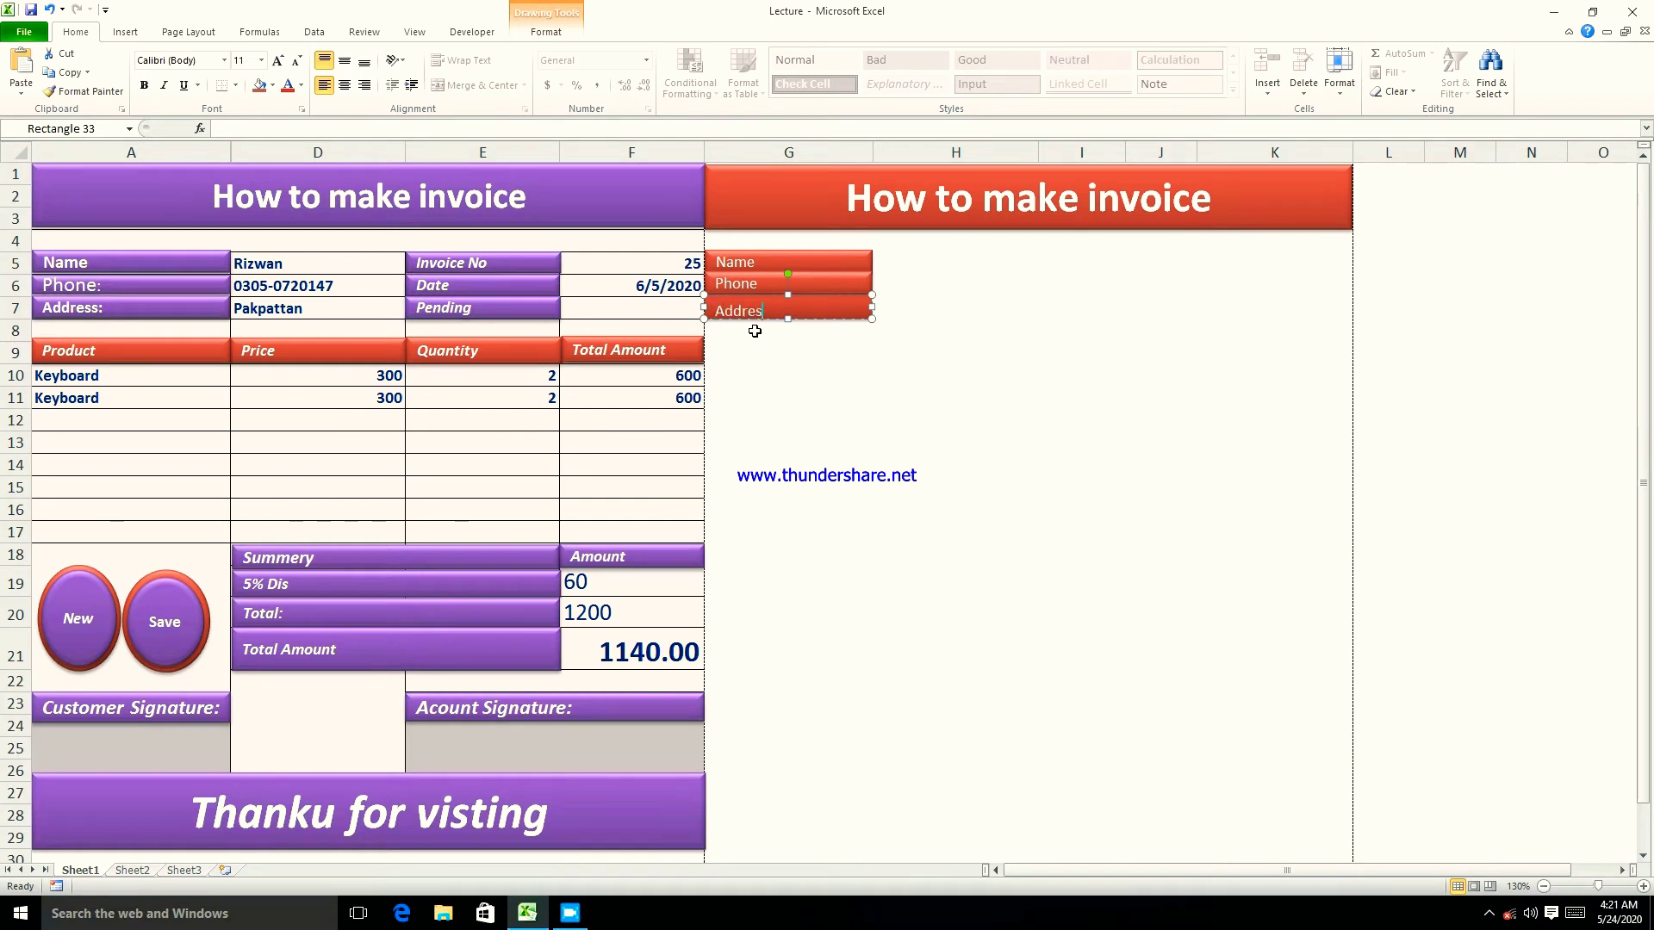
click(756, 332)
- Try several alignments on the Address text, finishing with left alignment
click(768, 310)
click(344, 84)
click(344, 61)
click(324, 61)
click(324, 84)
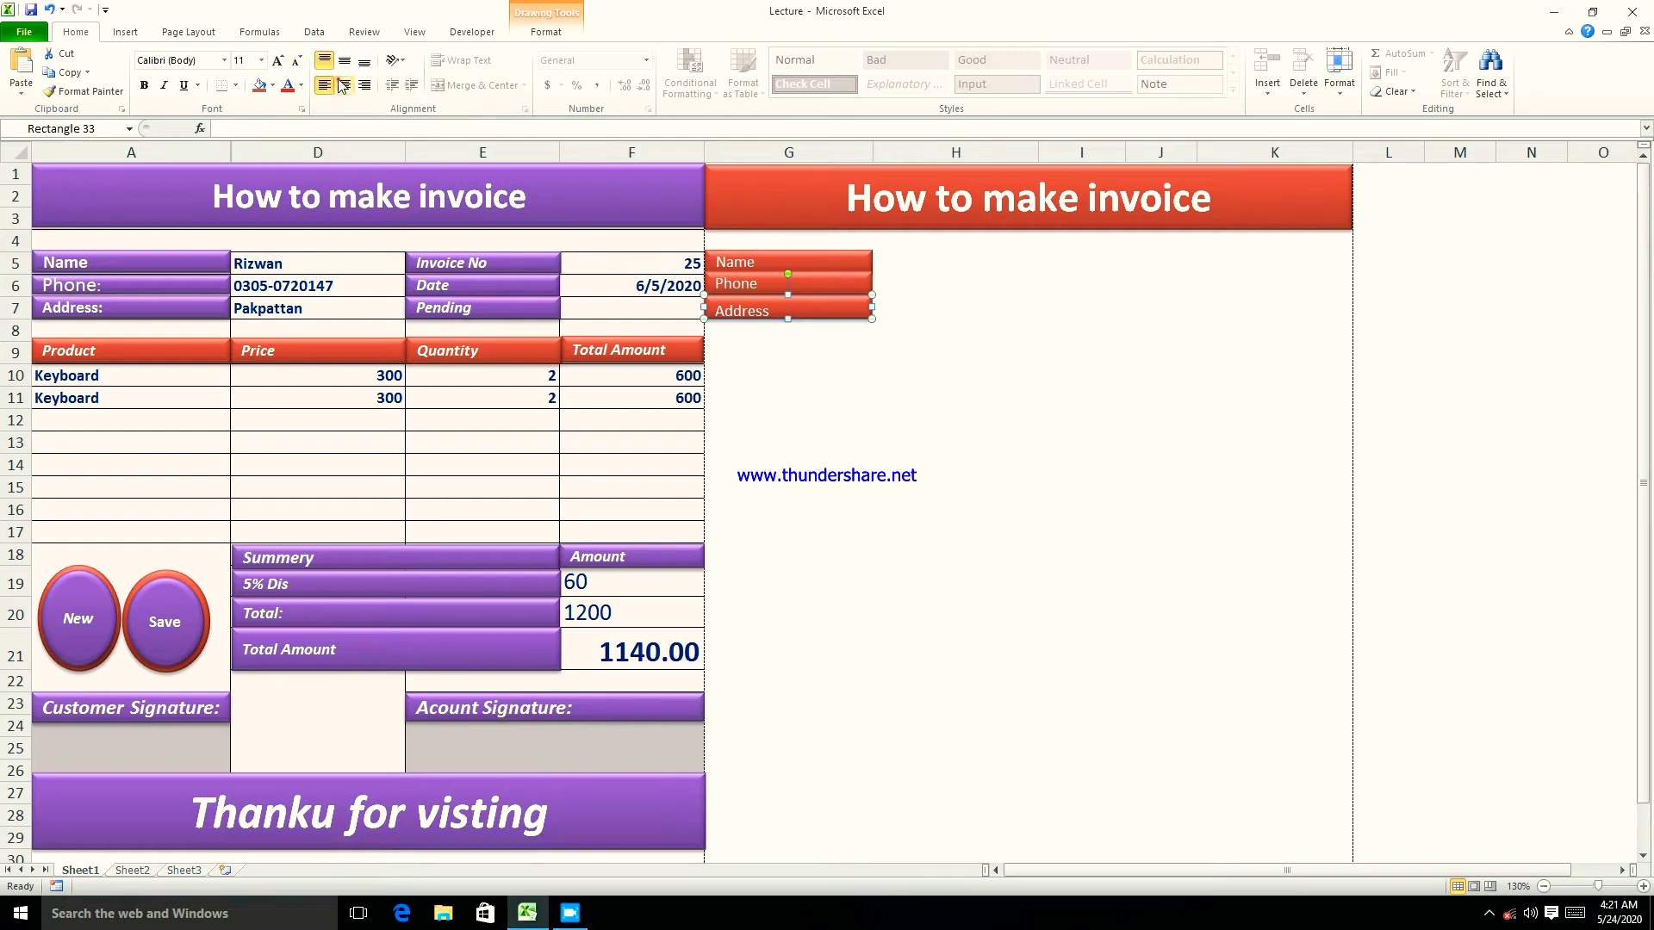
click(343, 84)
click(343, 61)
click(325, 86)
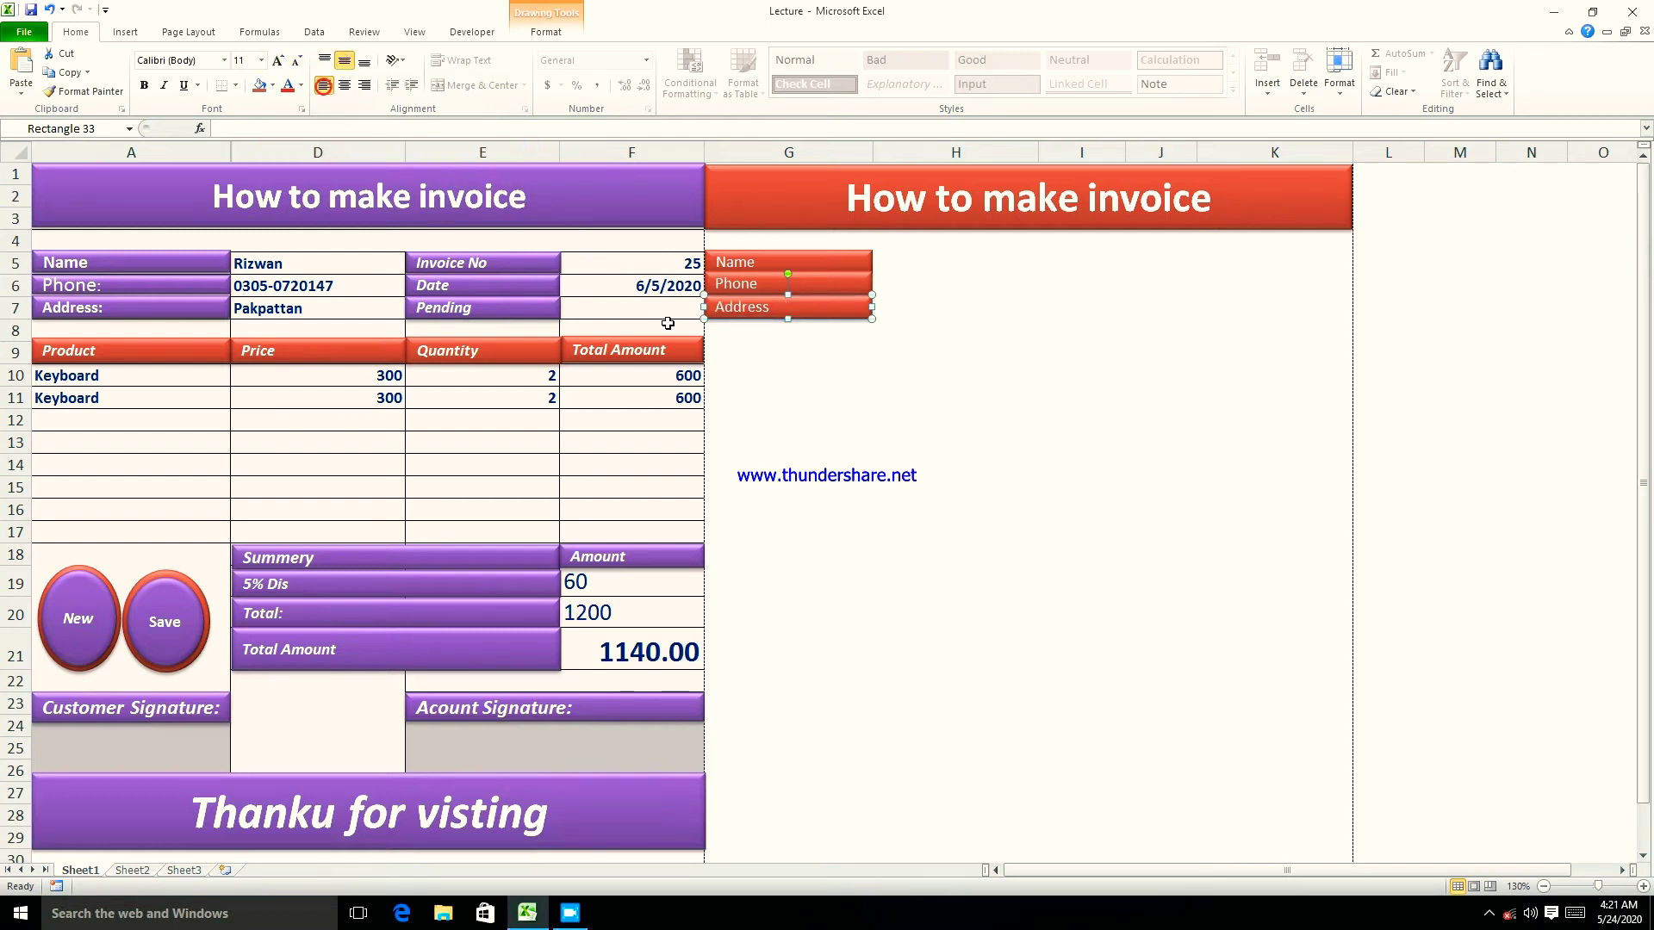
click(886, 420)
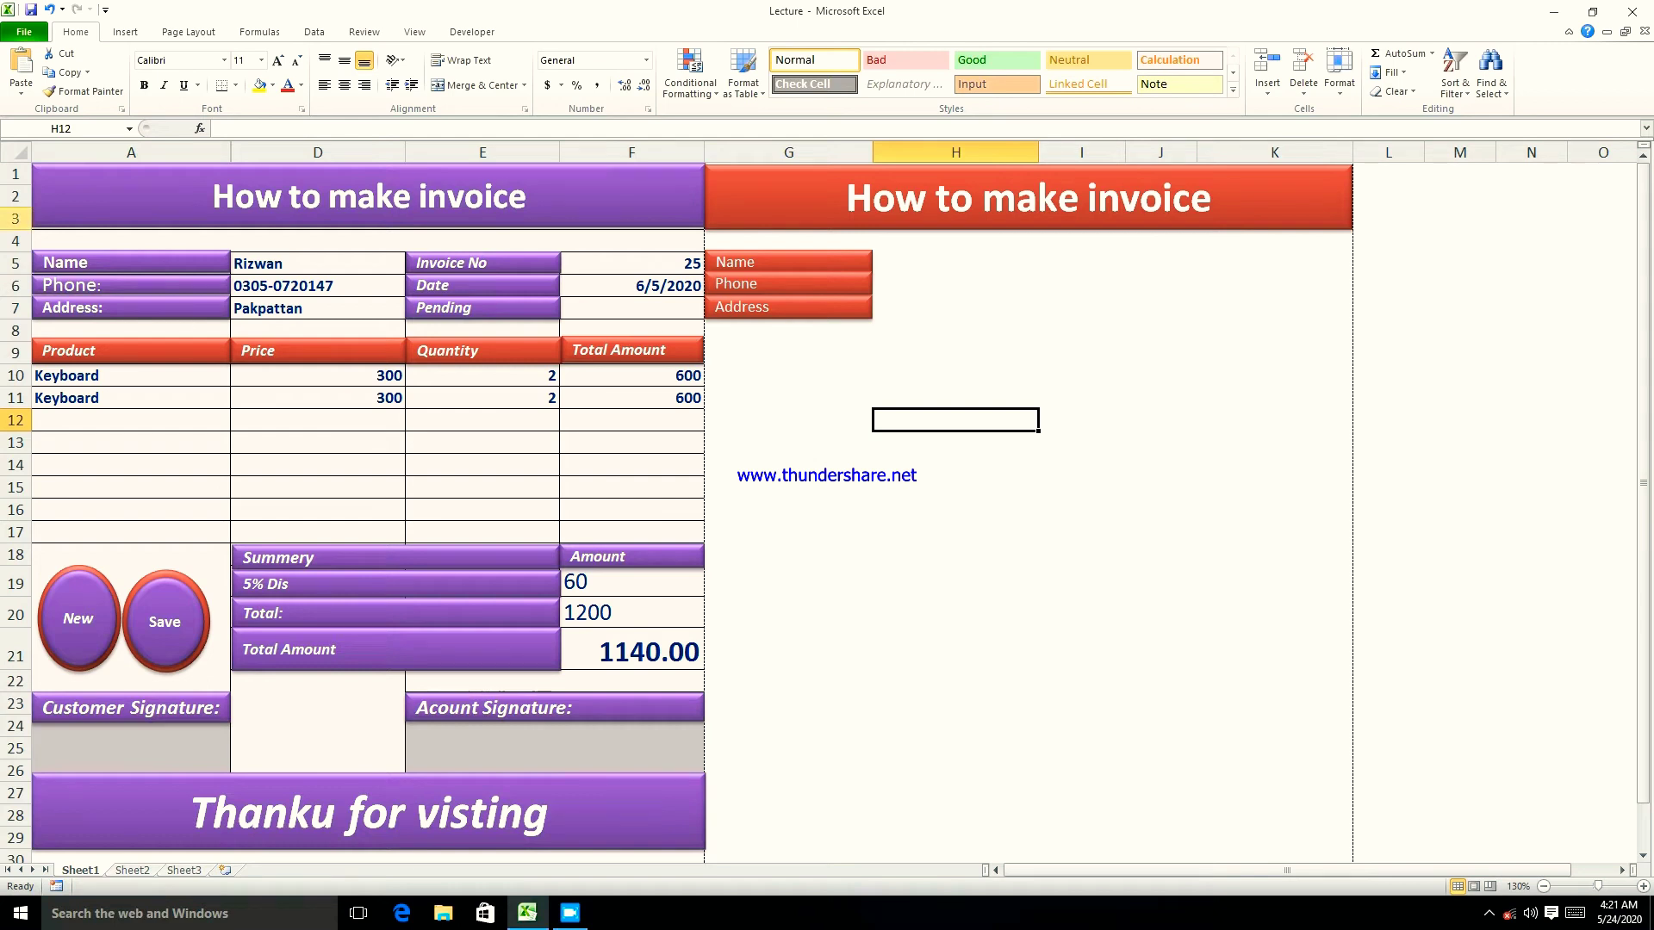
- Apply All Borders to cells H5:H7 beside the Name, Phone and Address bars
click(125, 32)
click(186, 69)
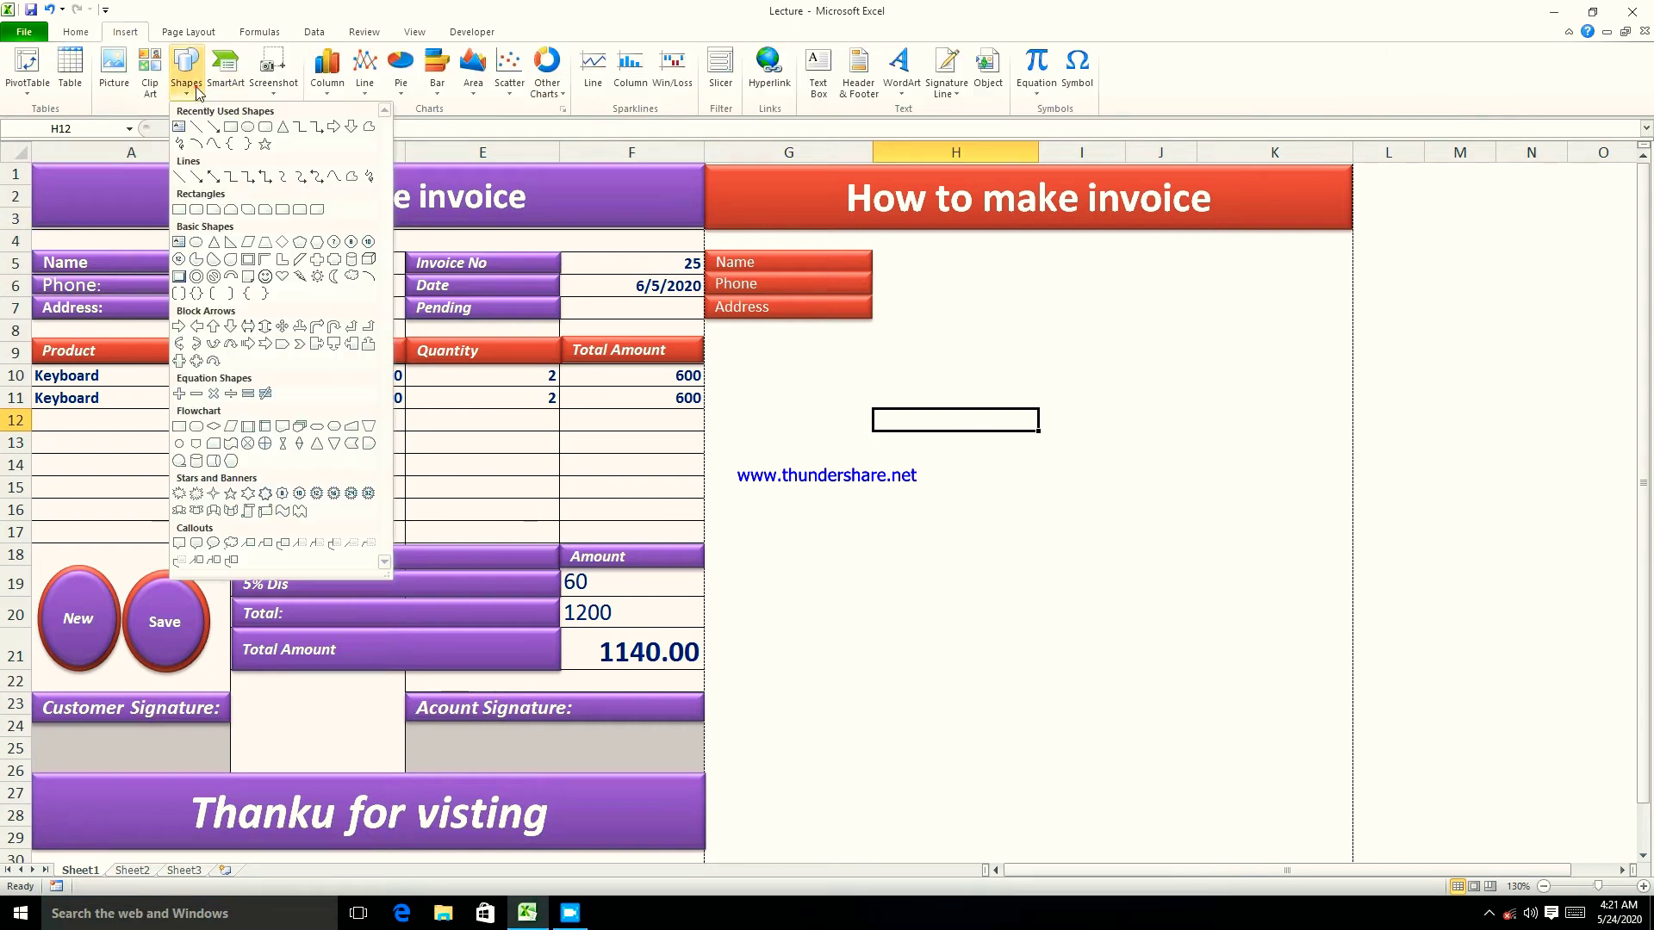
click(231, 129)
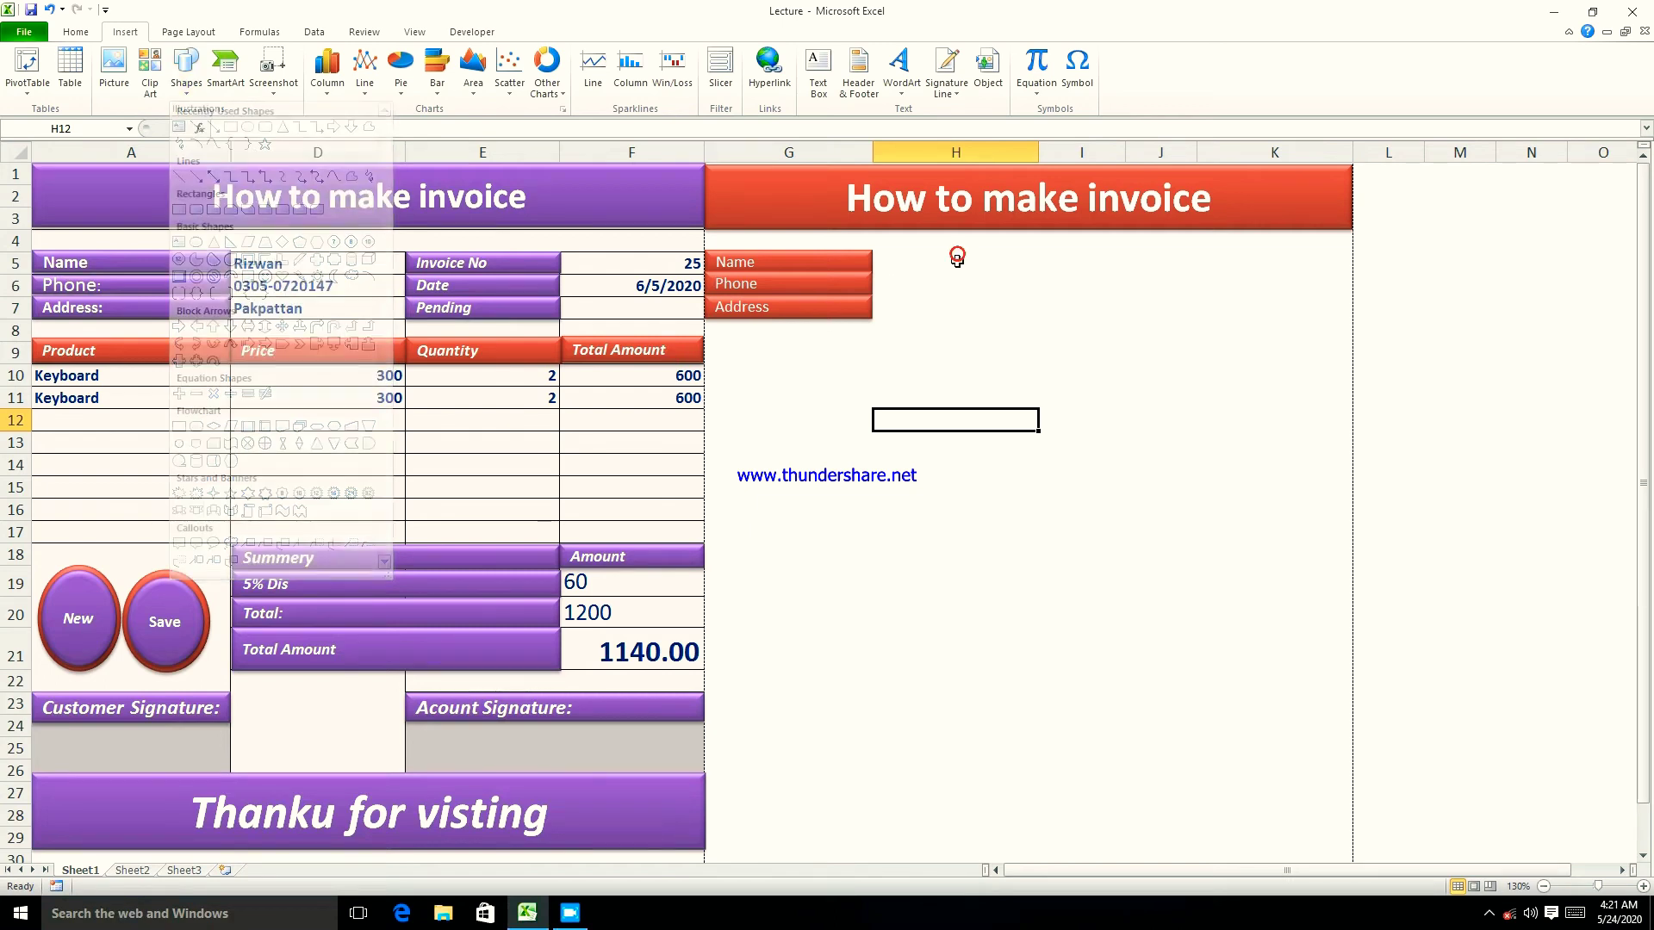
click(931, 265)
drag(924, 264, 898, 305)
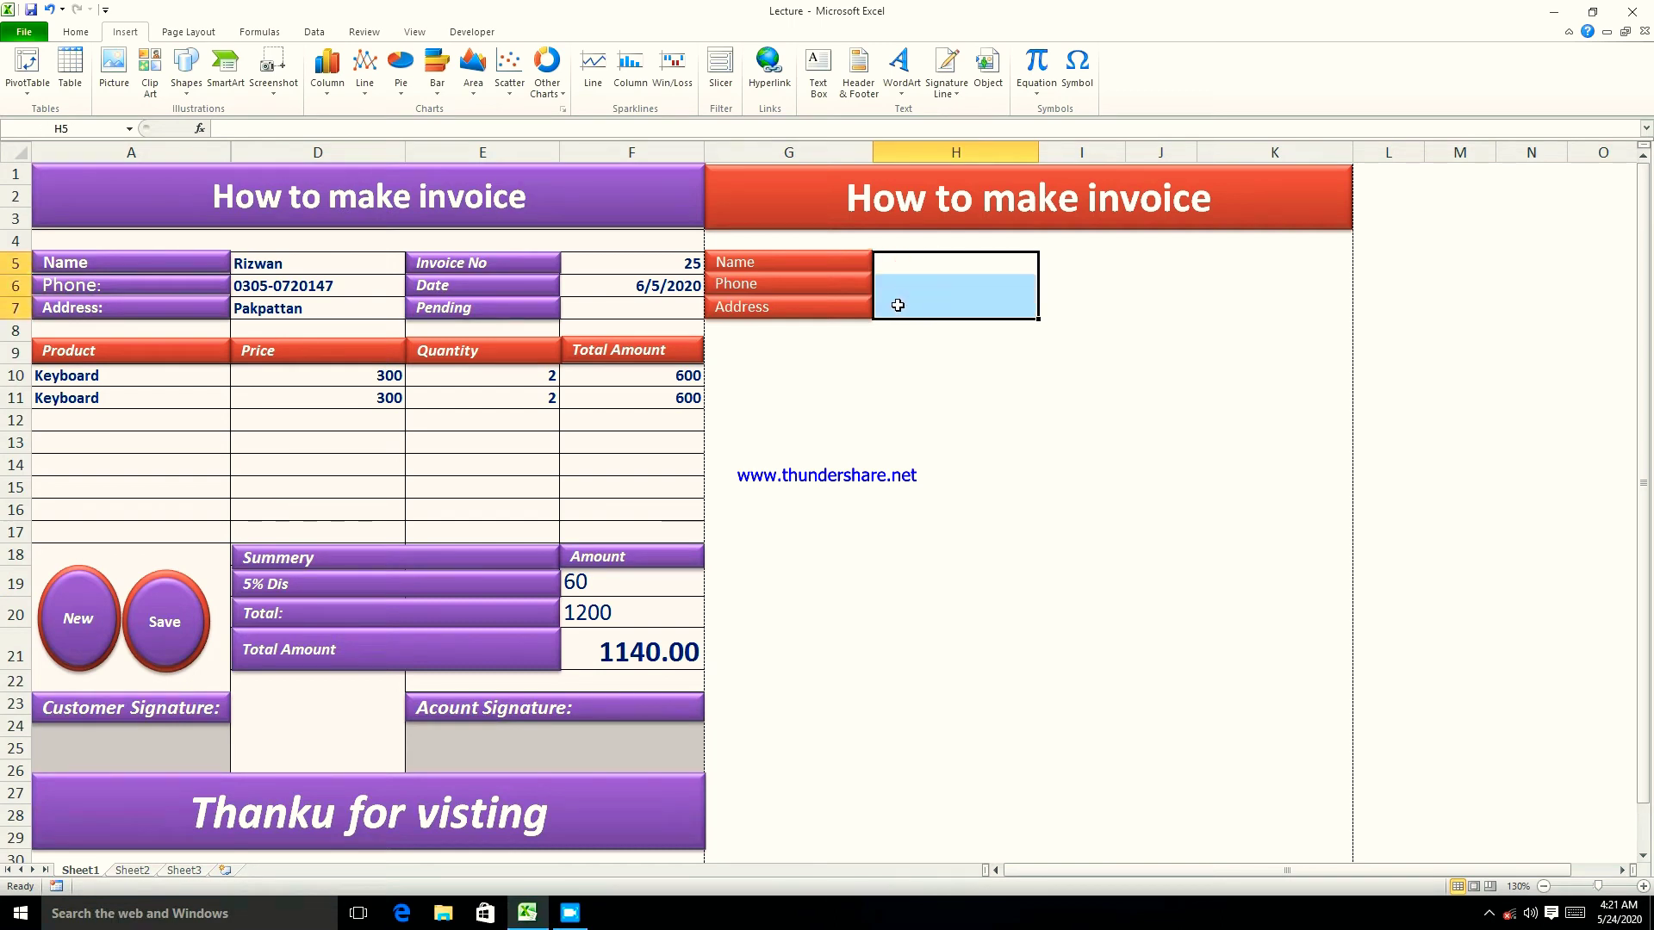
click(79, 33)
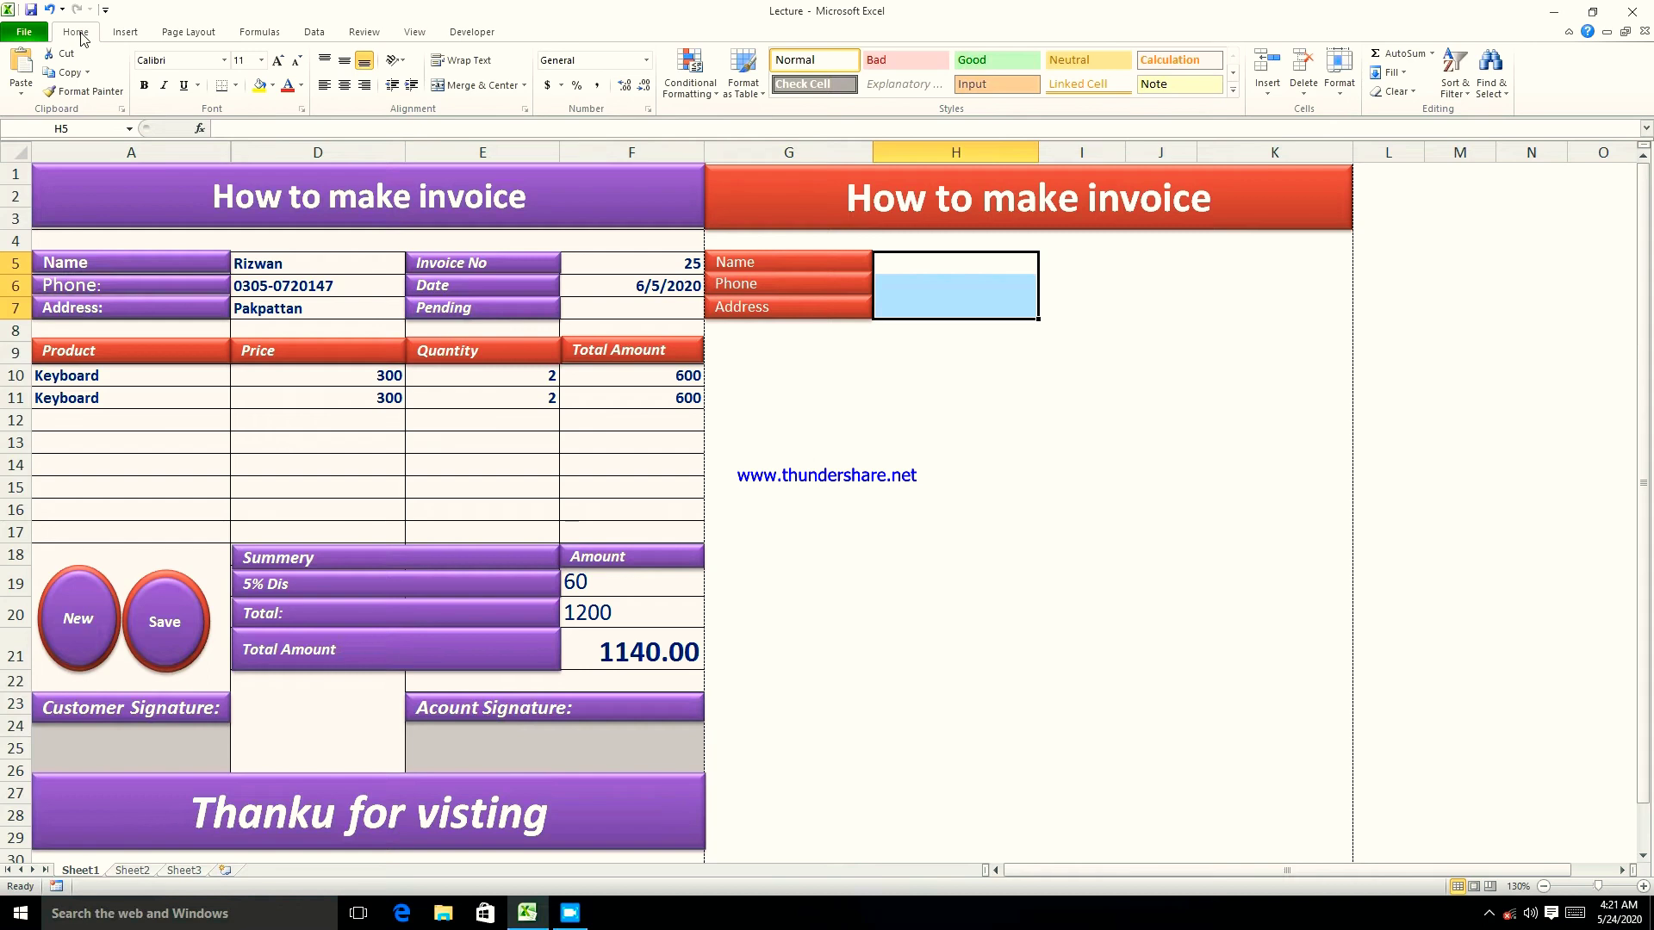
click(236, 85)
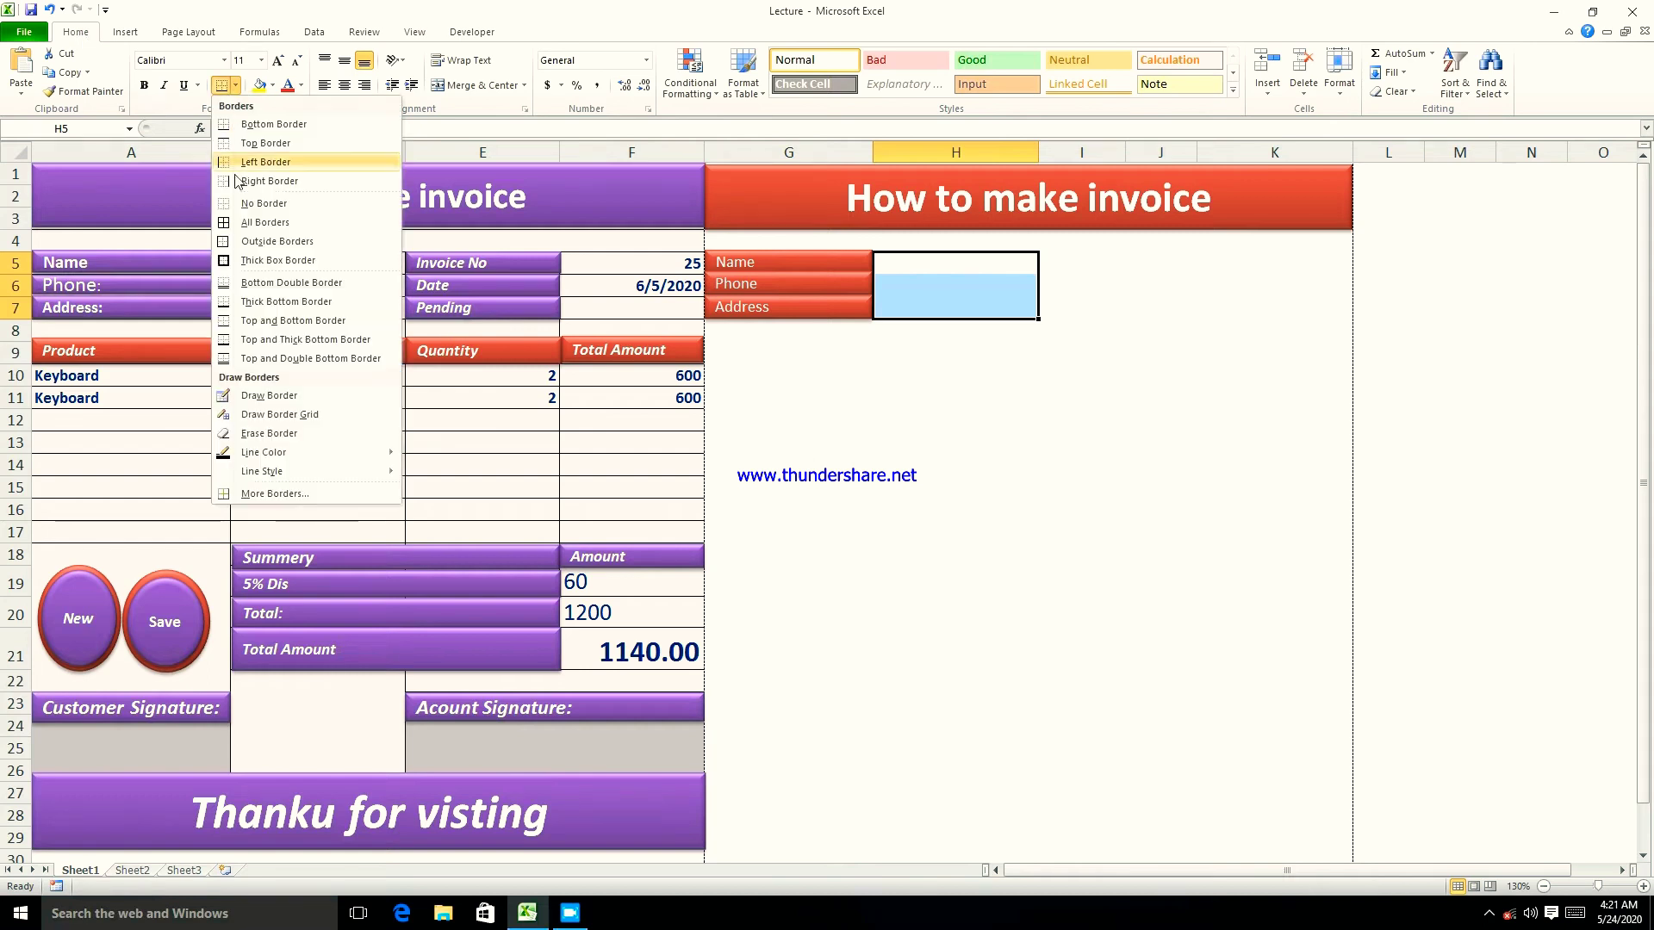
click(236, 226)
click(892, 458)
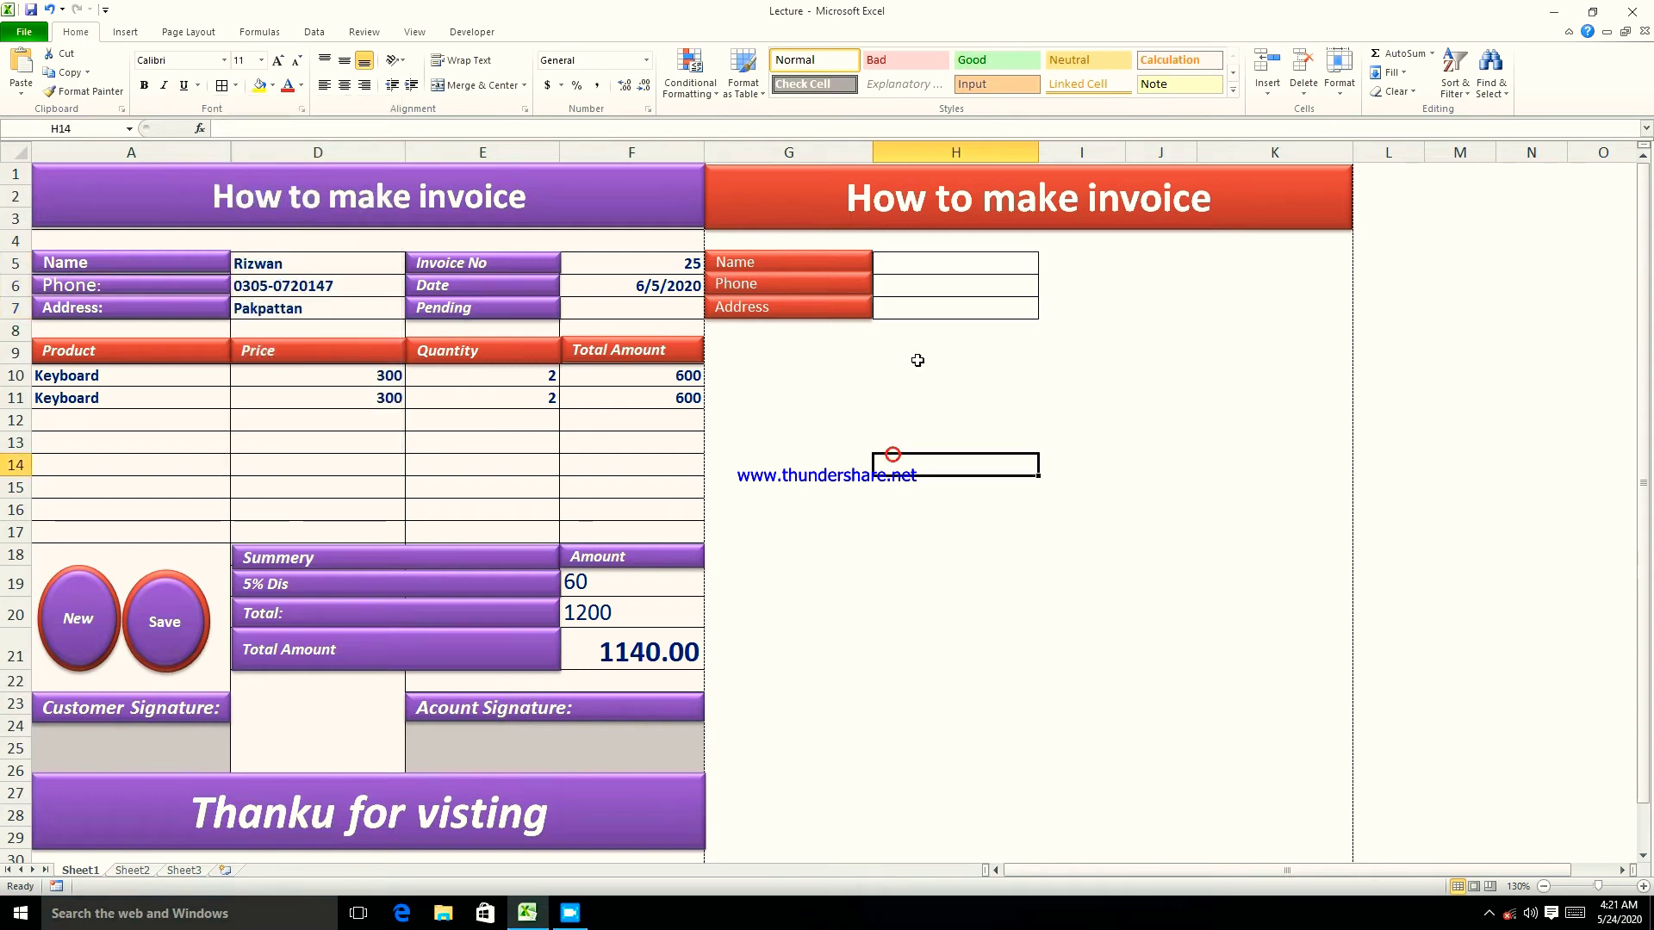
click(930, 263)
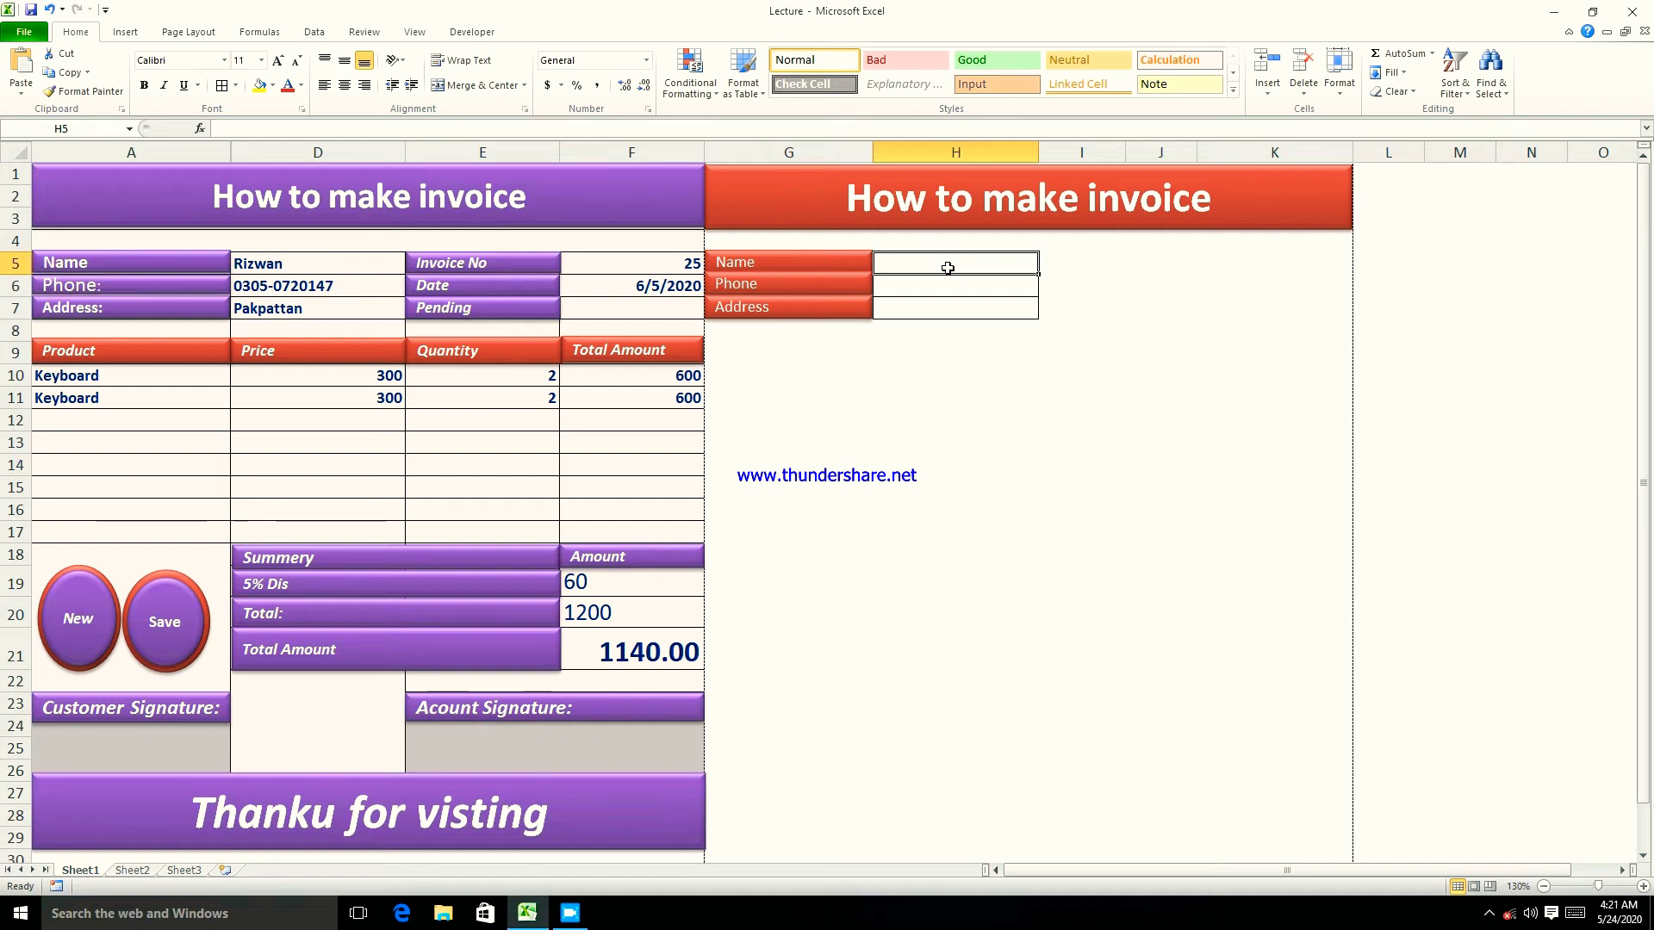
- Enter the customer's full name in H5, then type and erase a phone number in H6
click(929, 290)
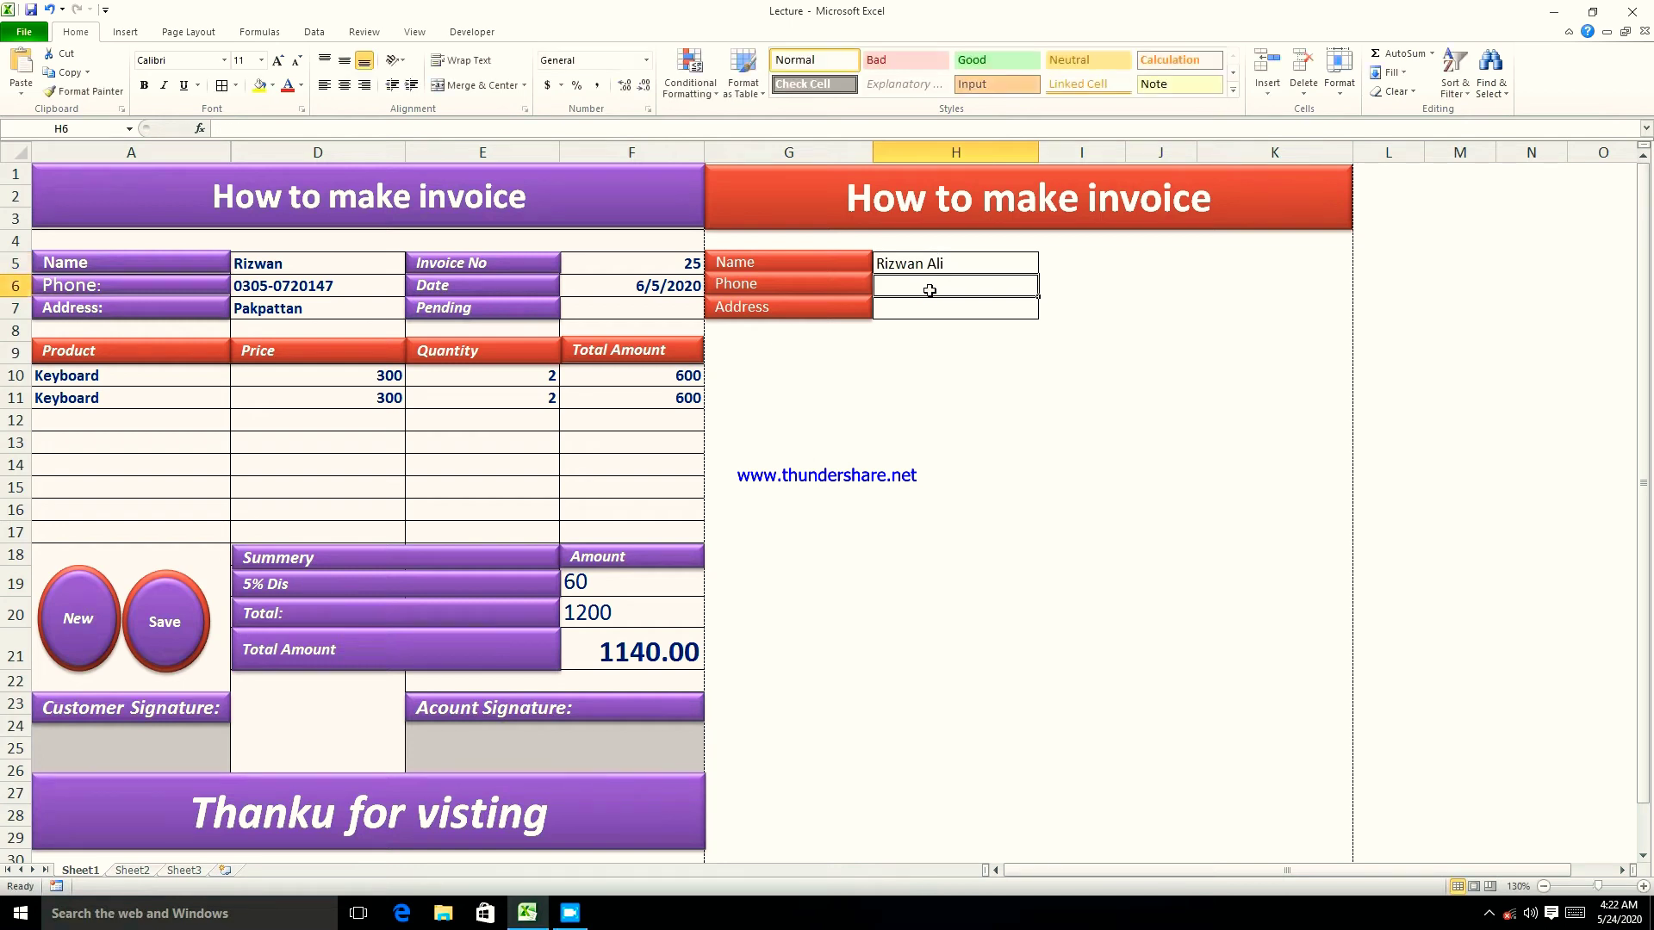
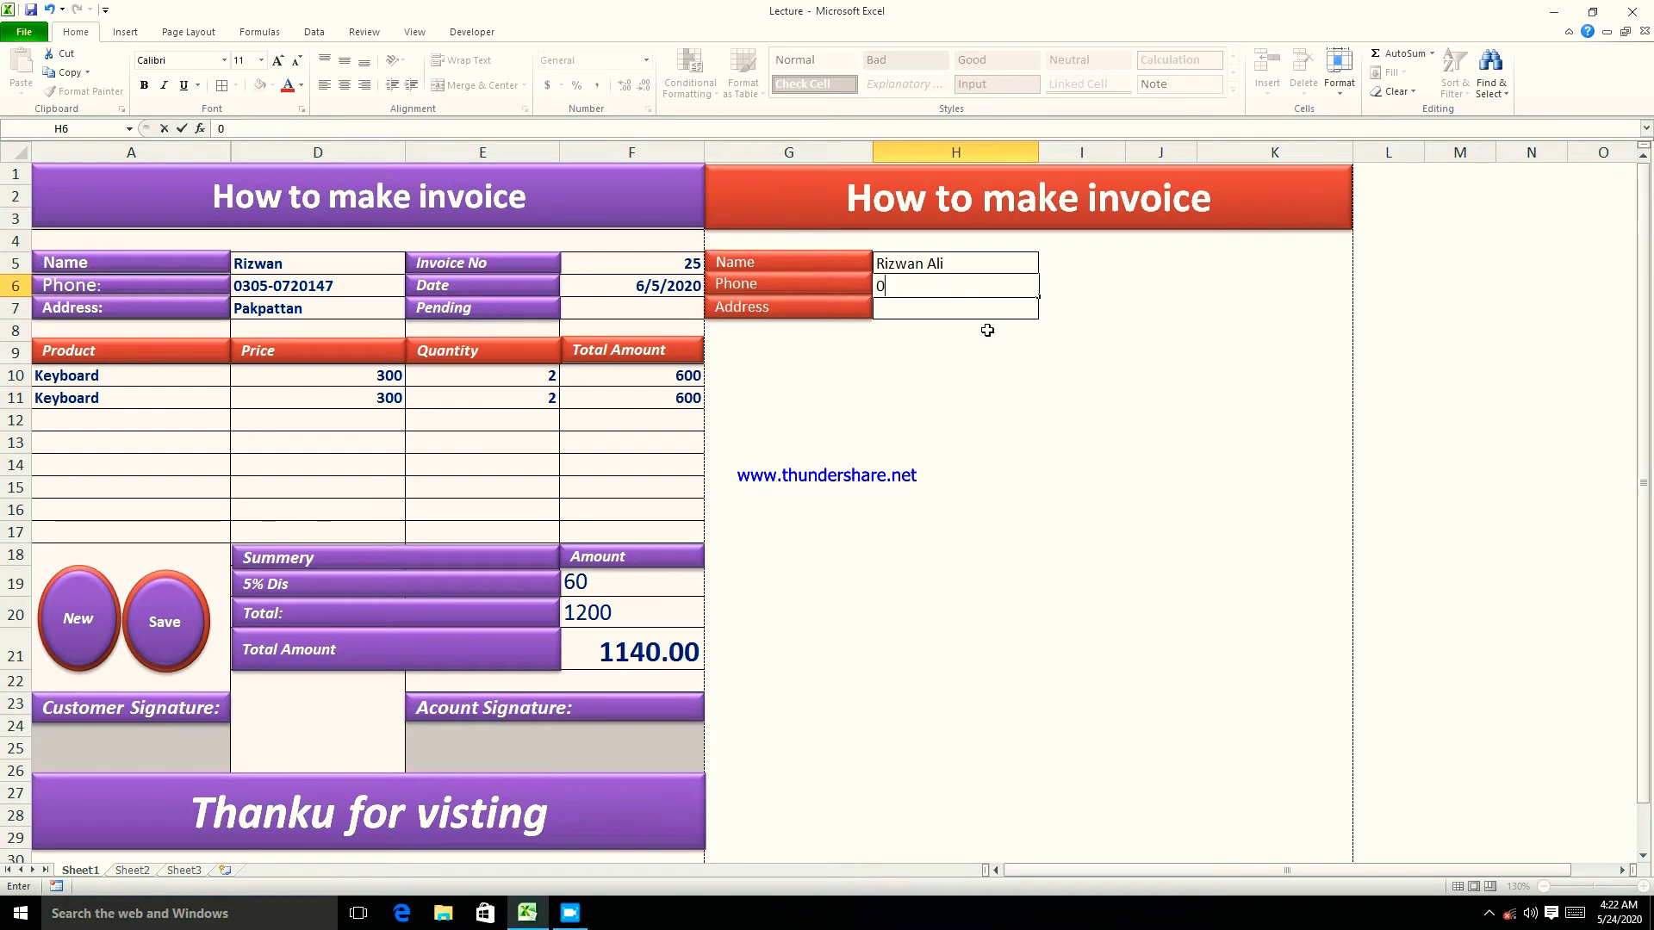
click(696, 345)
click(360, 419)
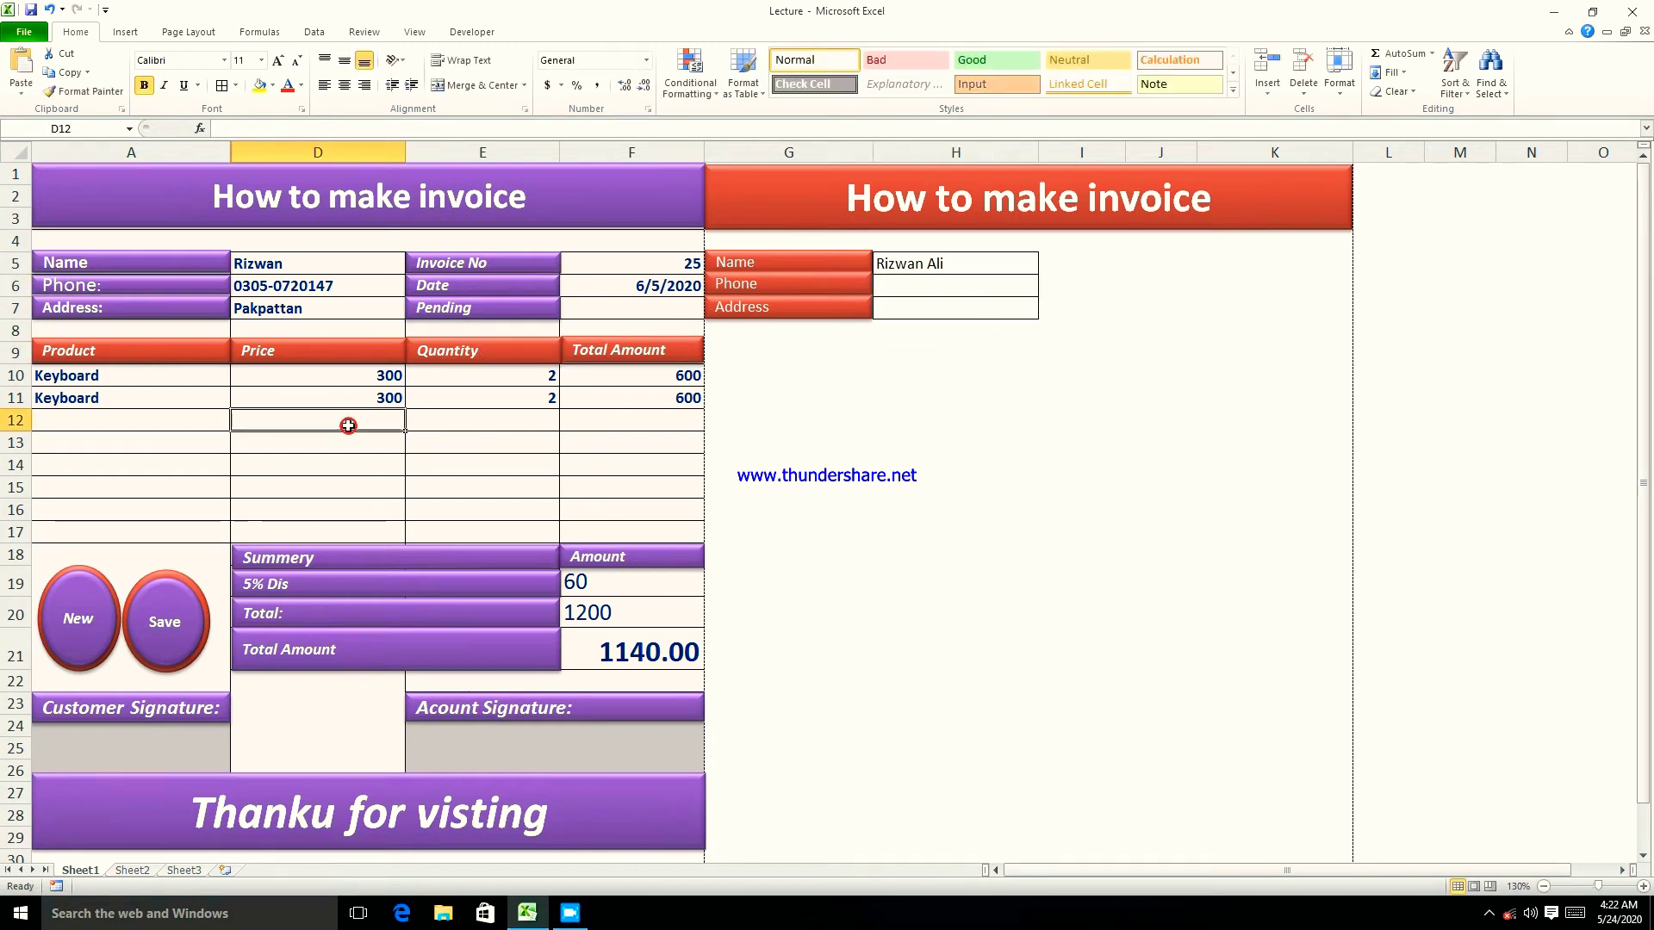
- Change A10's data validation to allow Any value, removing its product dropdown
click(105, 381)
click(109, 399)
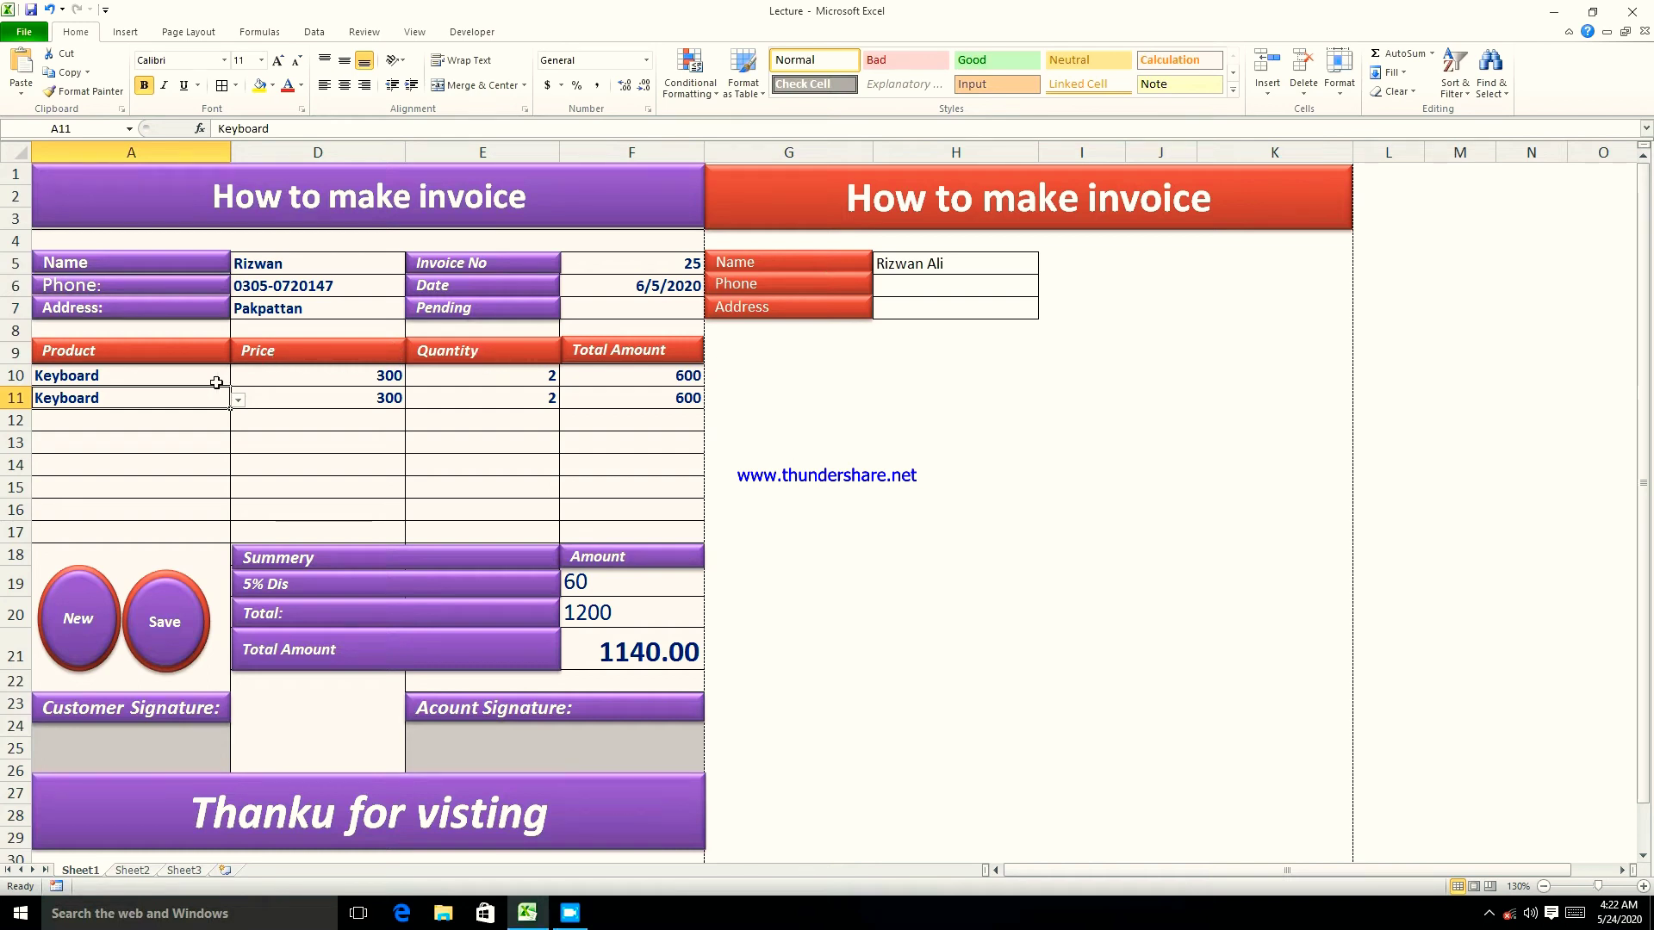
click(146, 381)
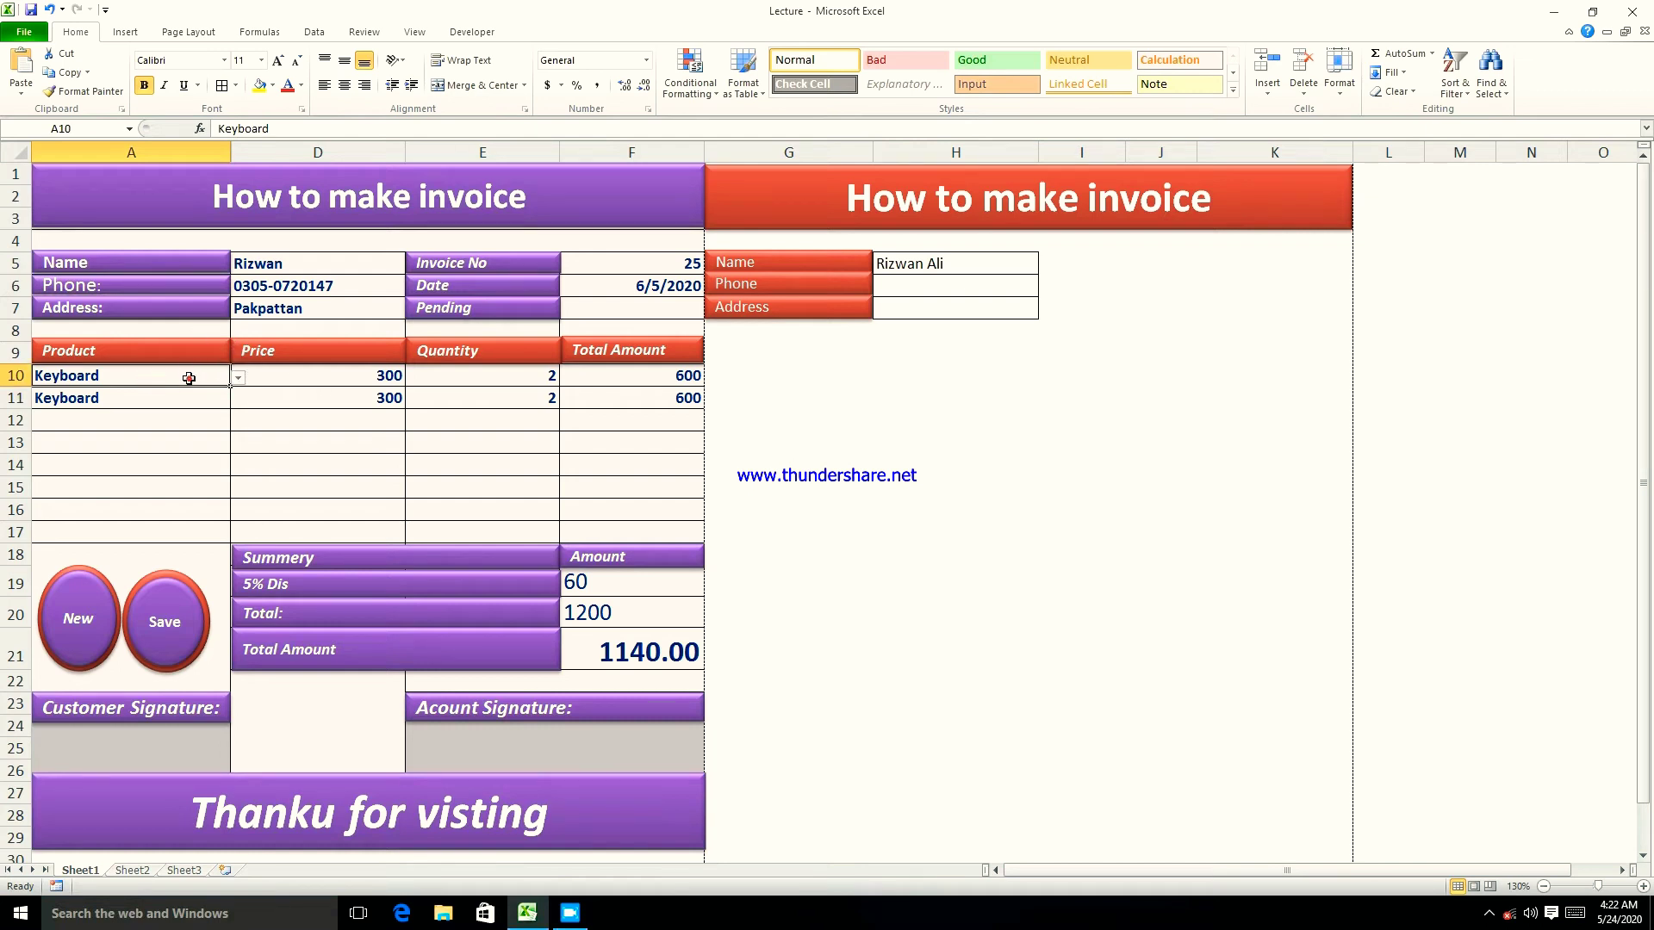
click(313, 32)
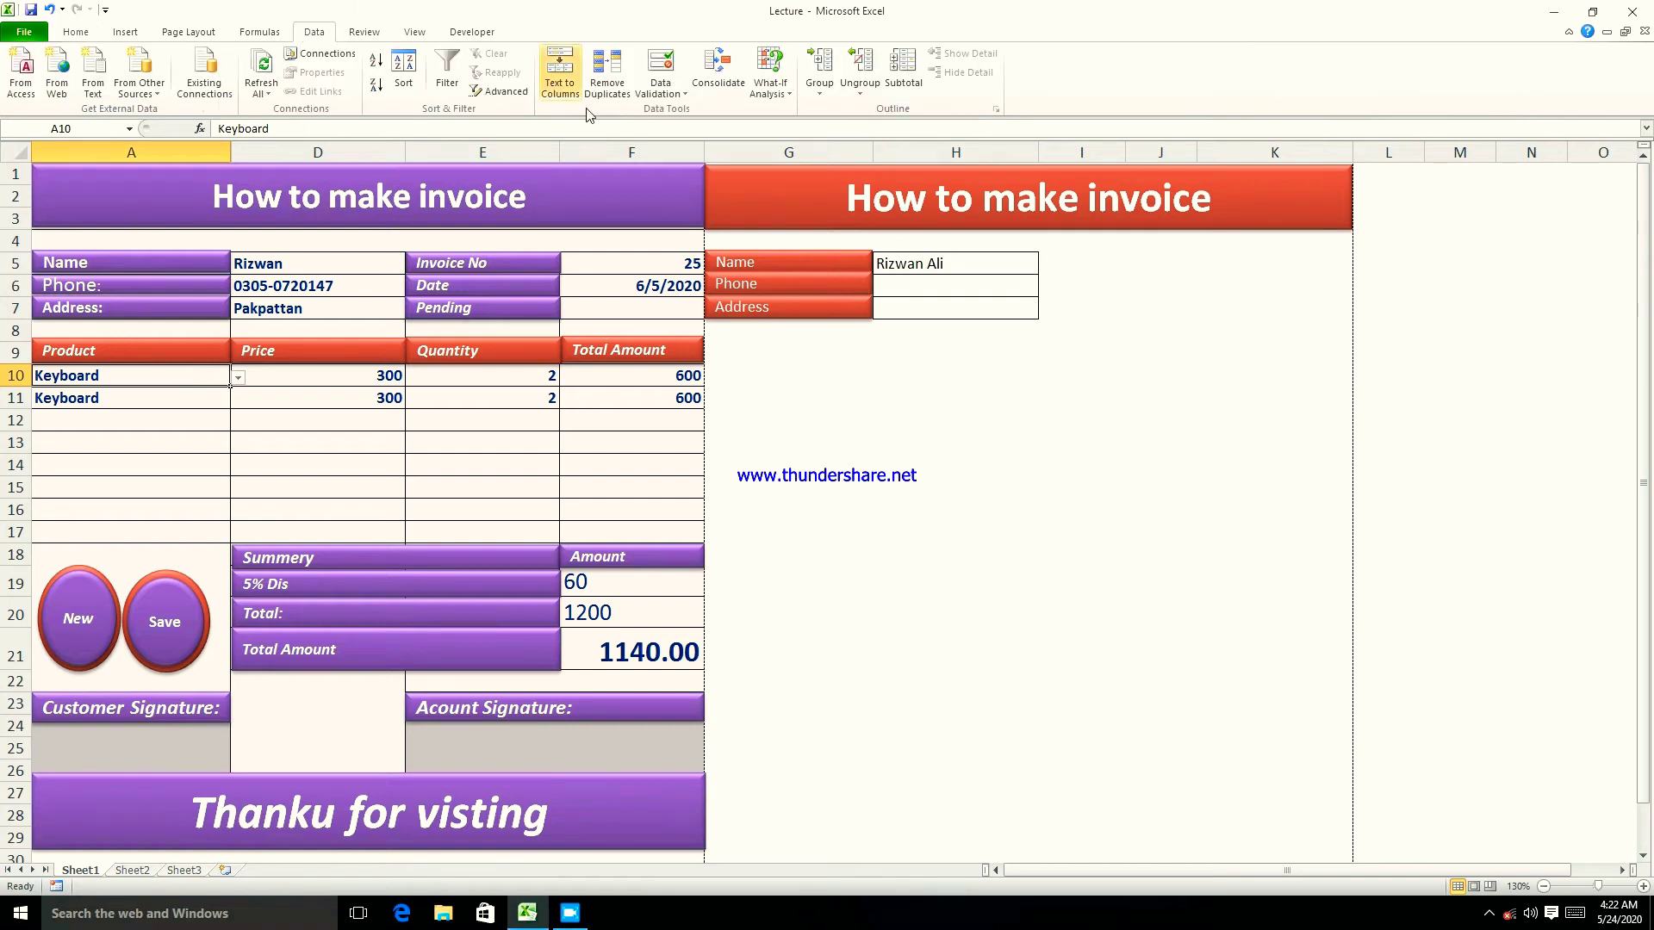
click(661, 89)
click(693, 112)
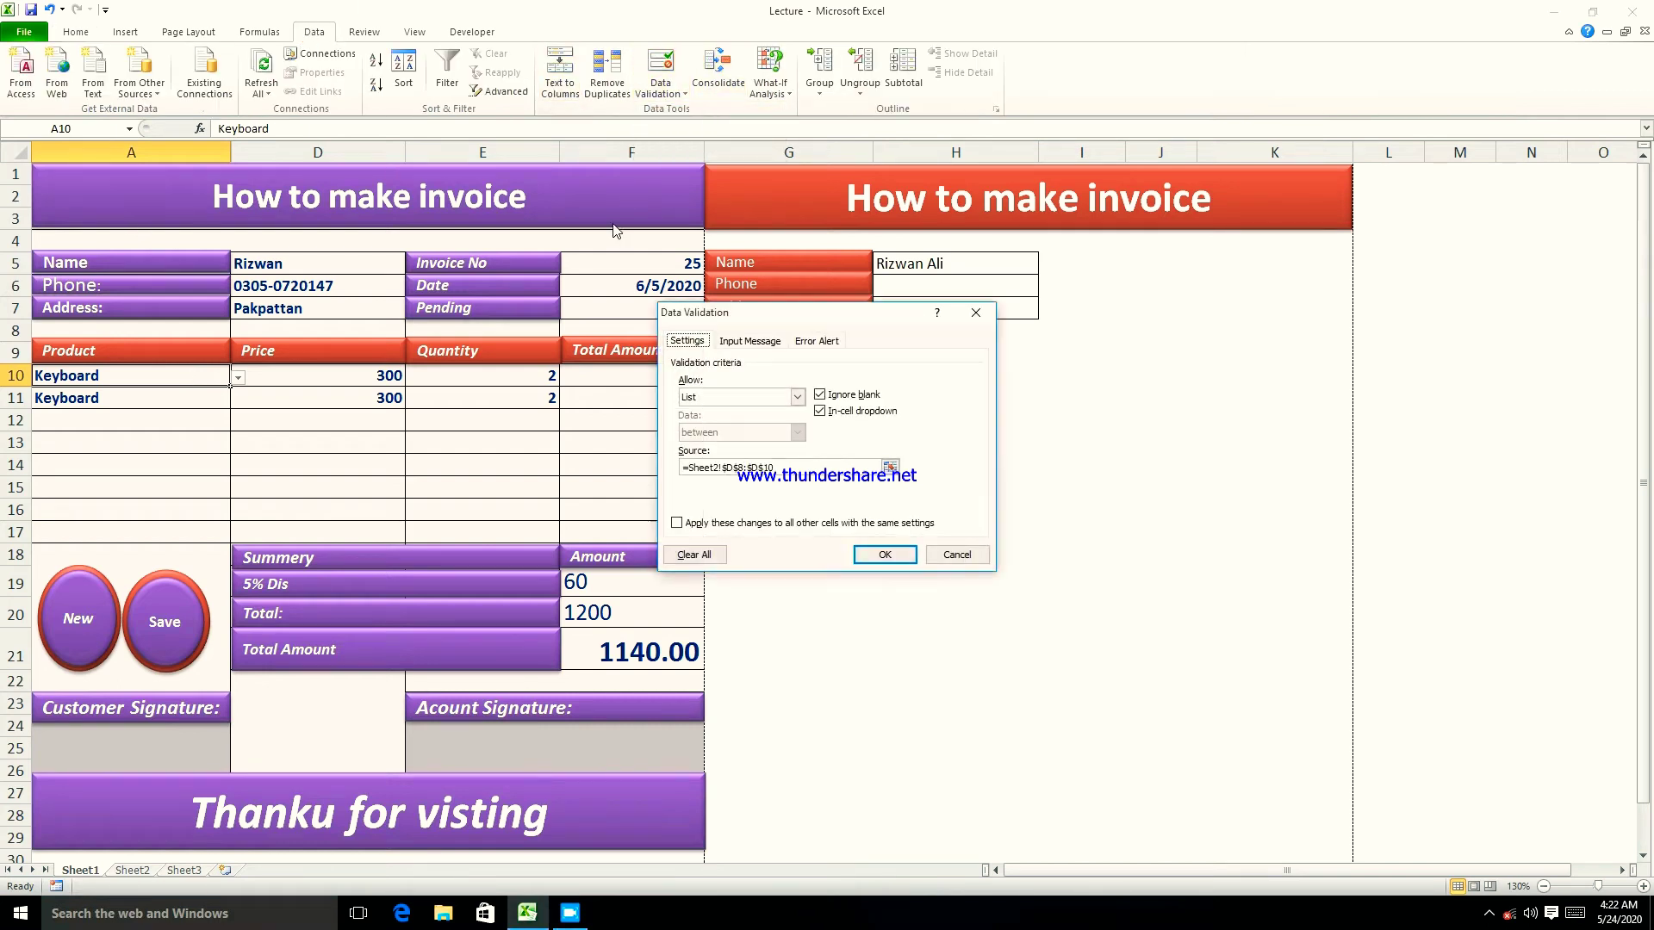
click(797, 397)
click(706, 411)
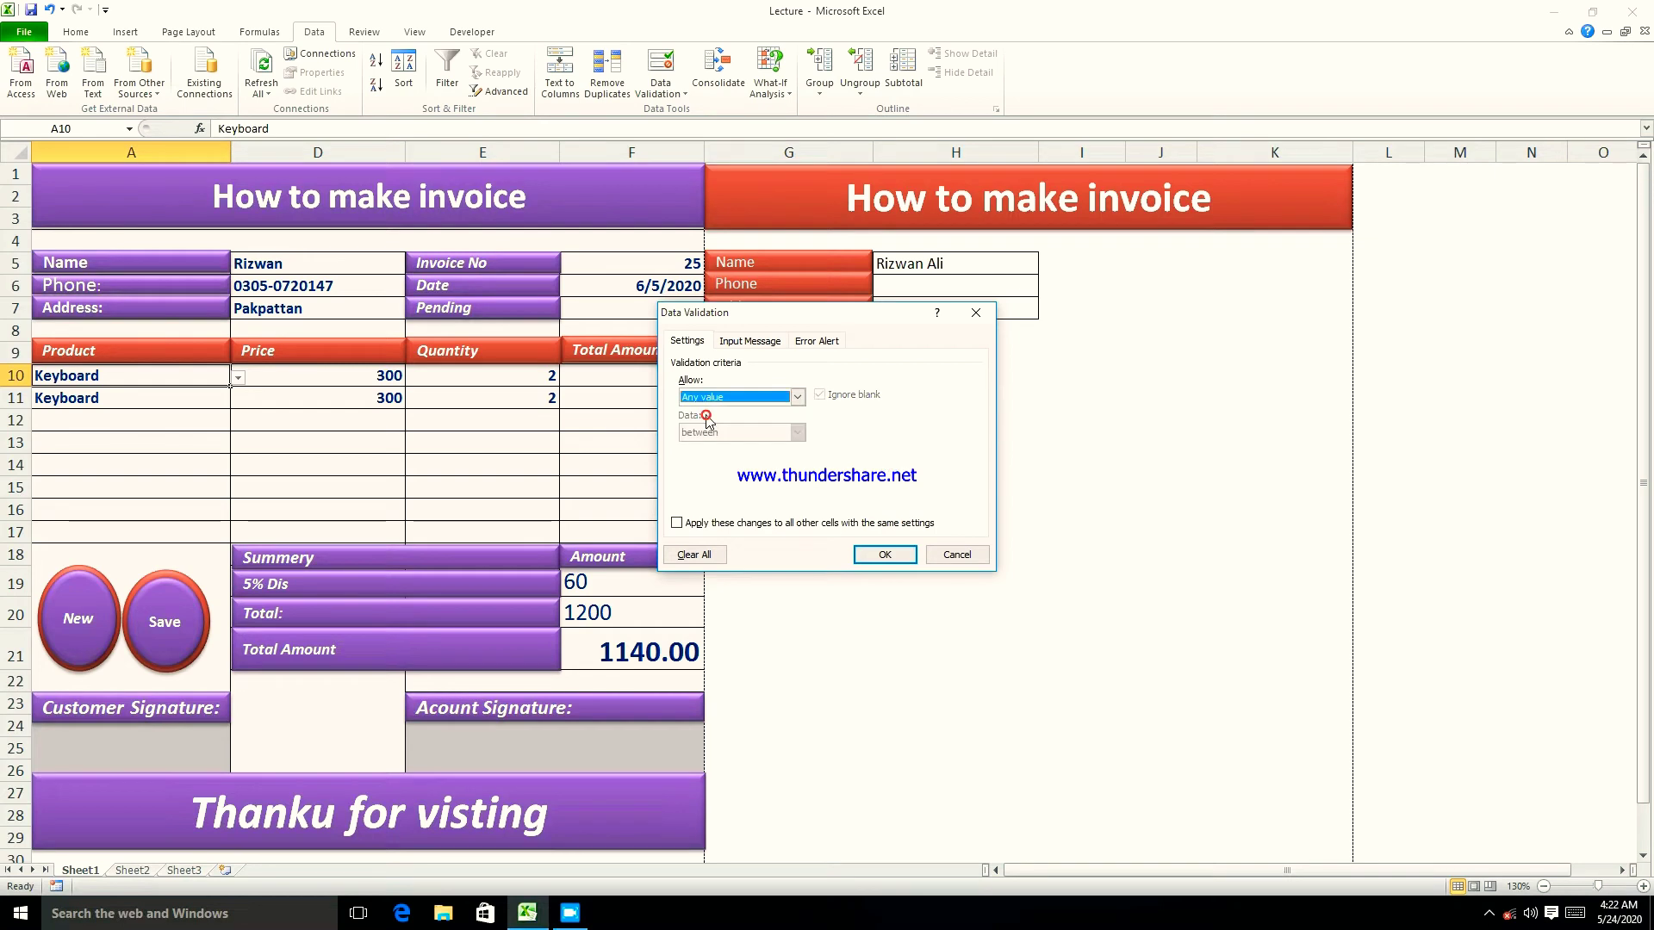
click(885, 553)
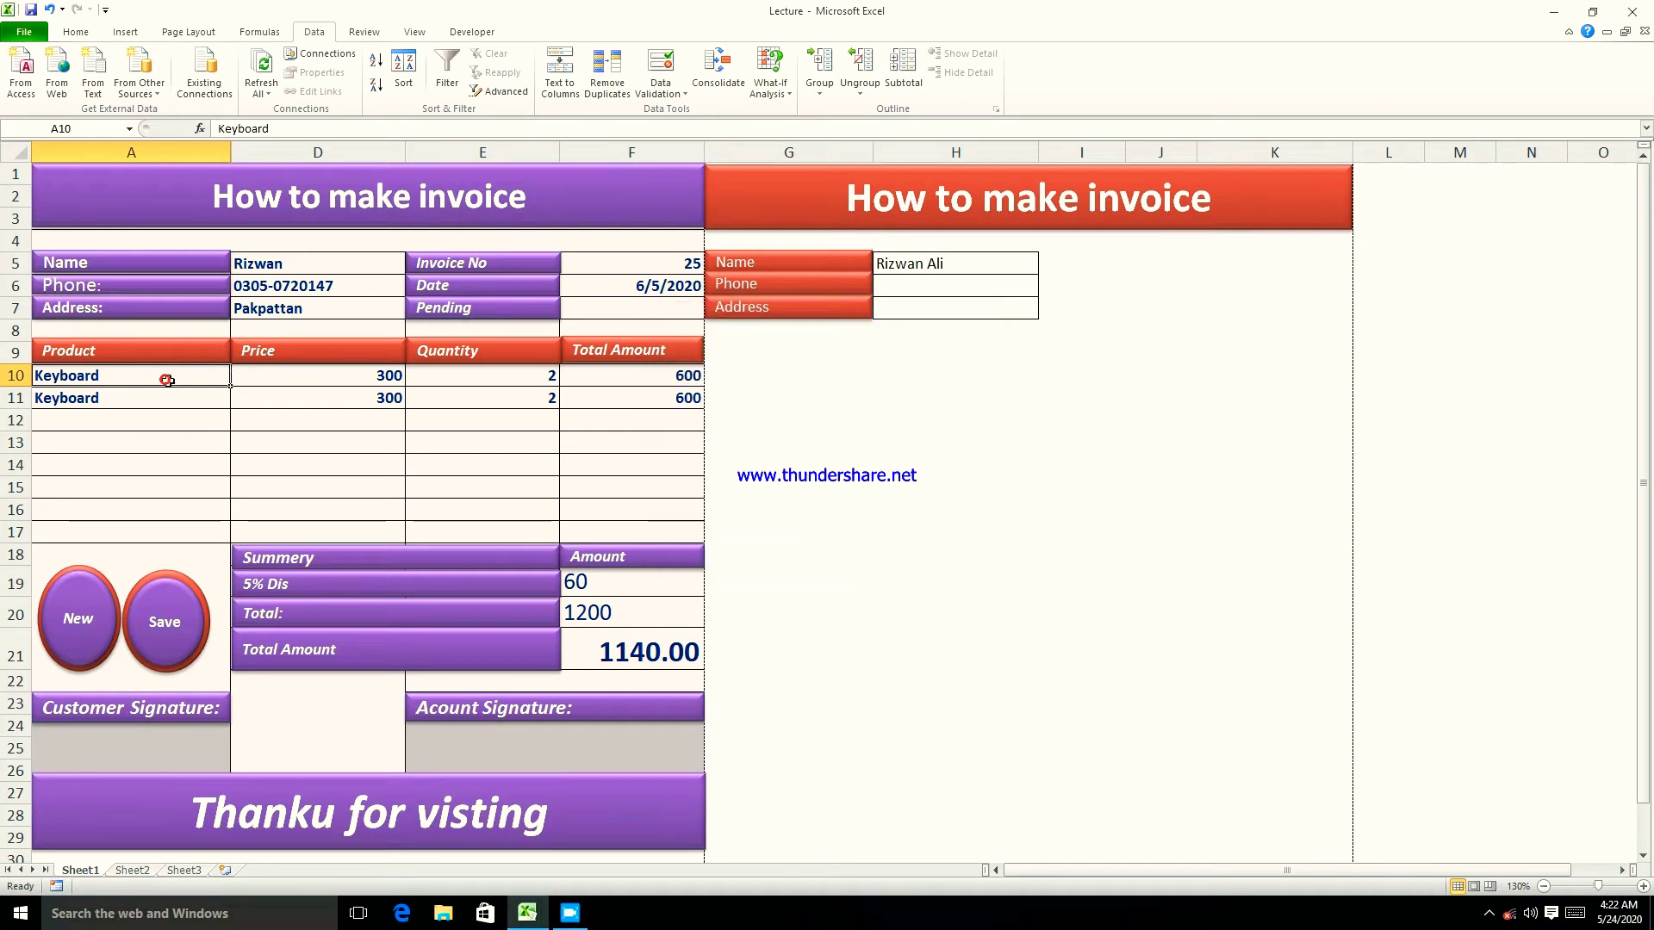
- Clear the product names, prices, quantities, totals and summary amounts (D10:F11, F19:F21)
drag(230, 387, 230, 408)
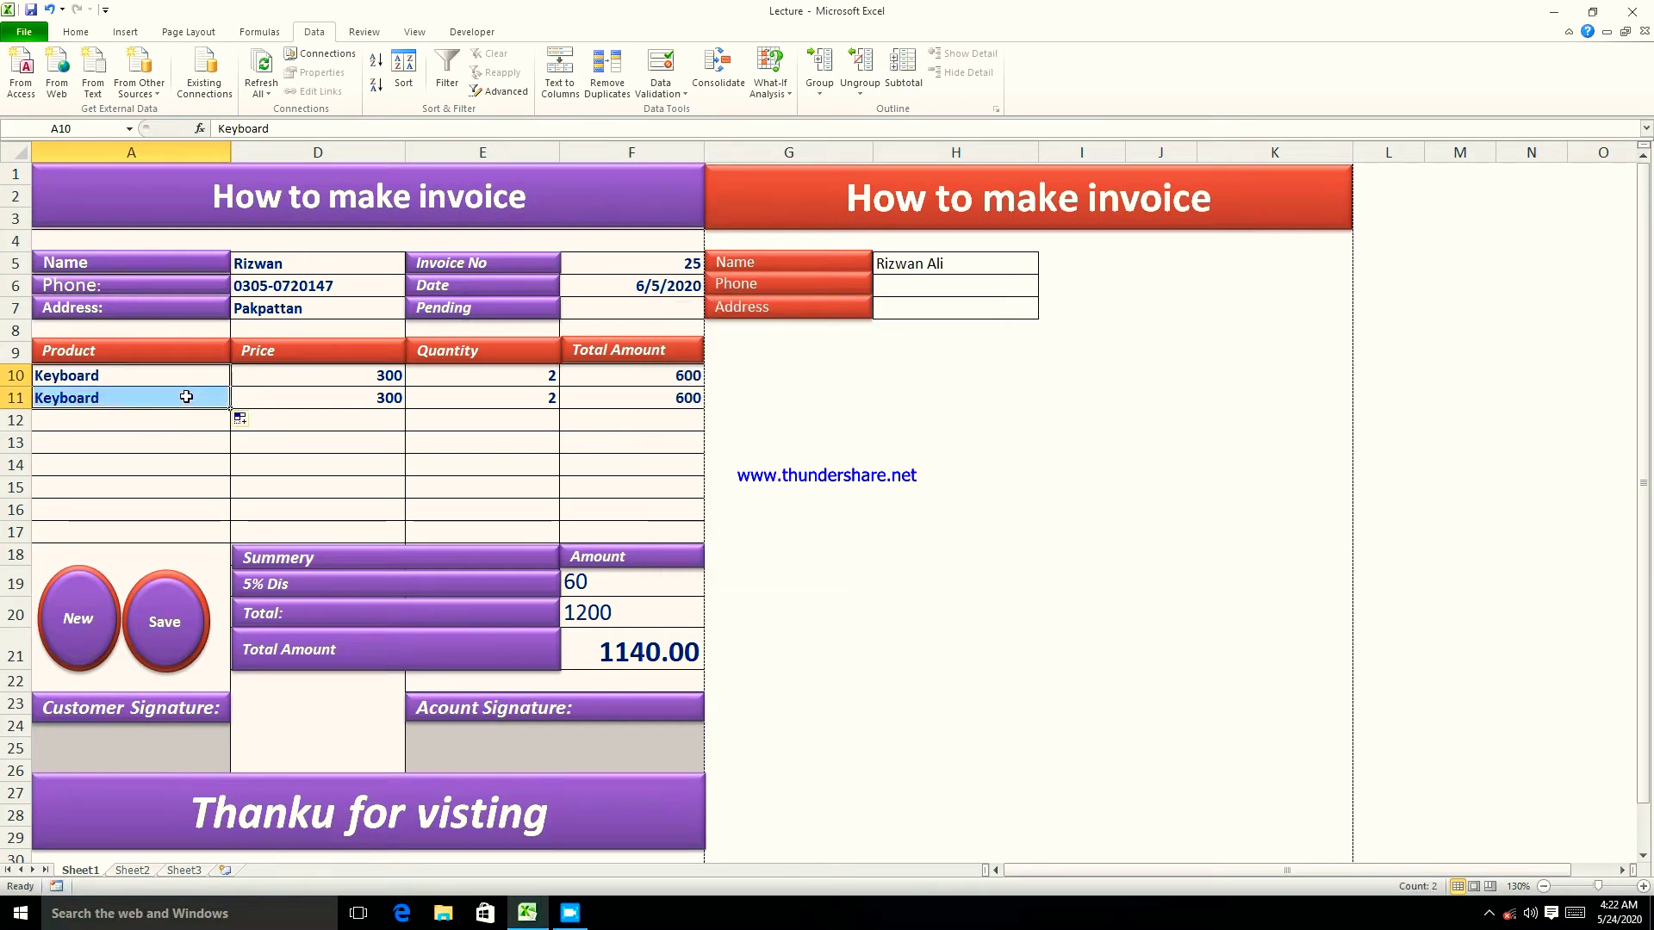
key(Delete)
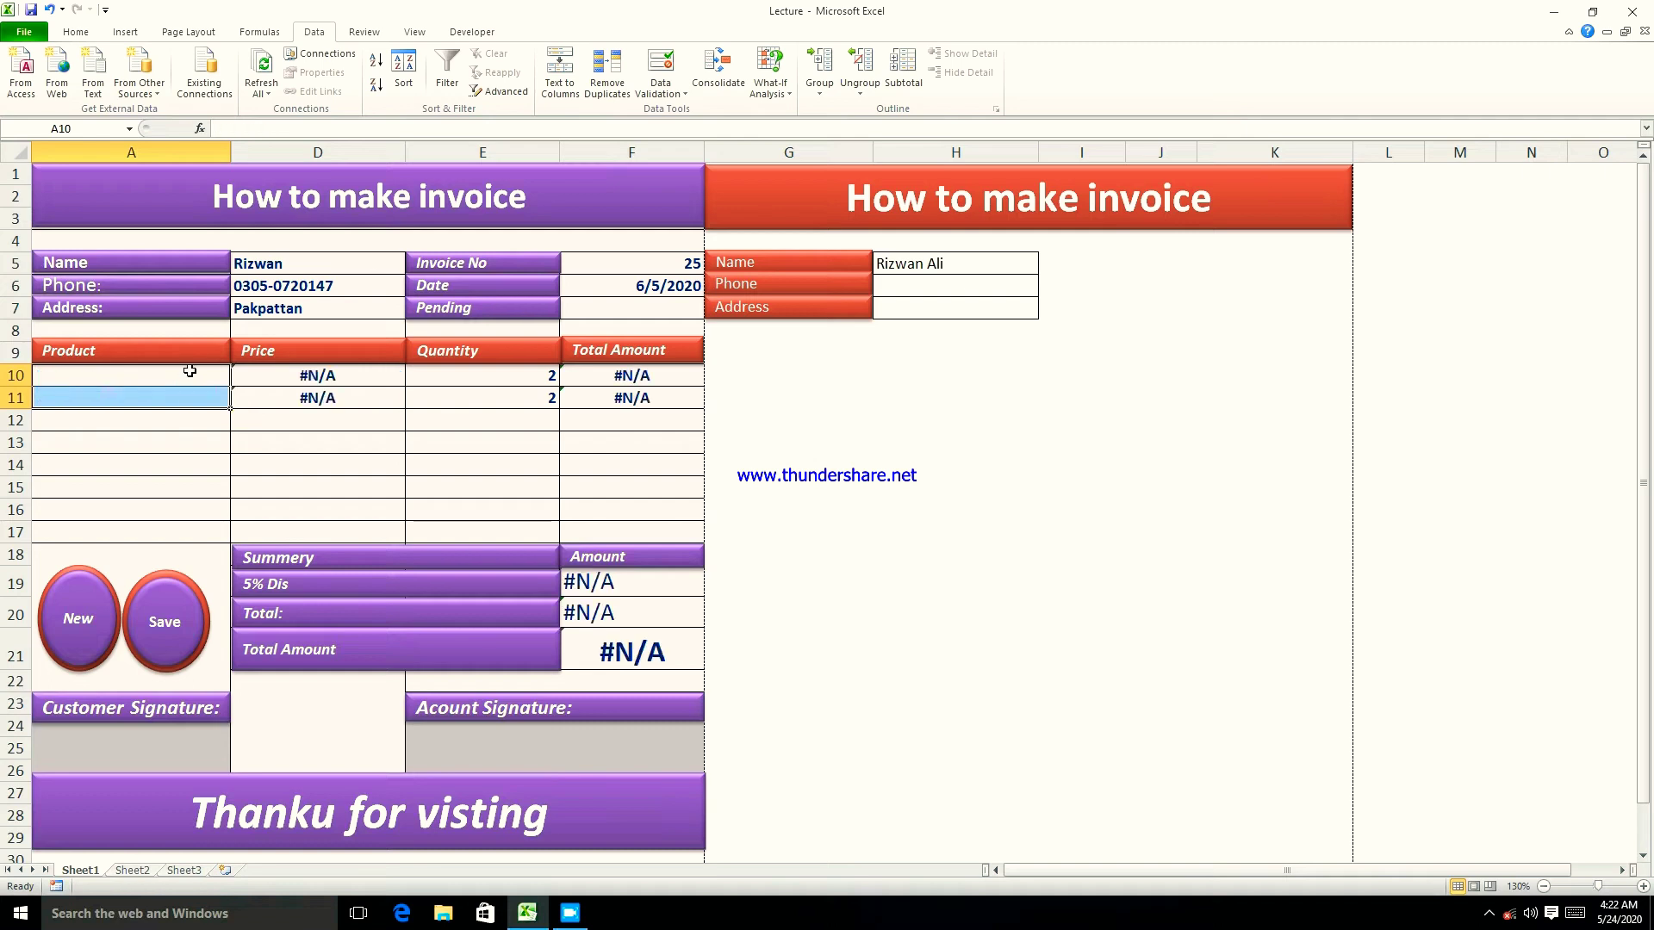
drag(259, 373, 613, 400)
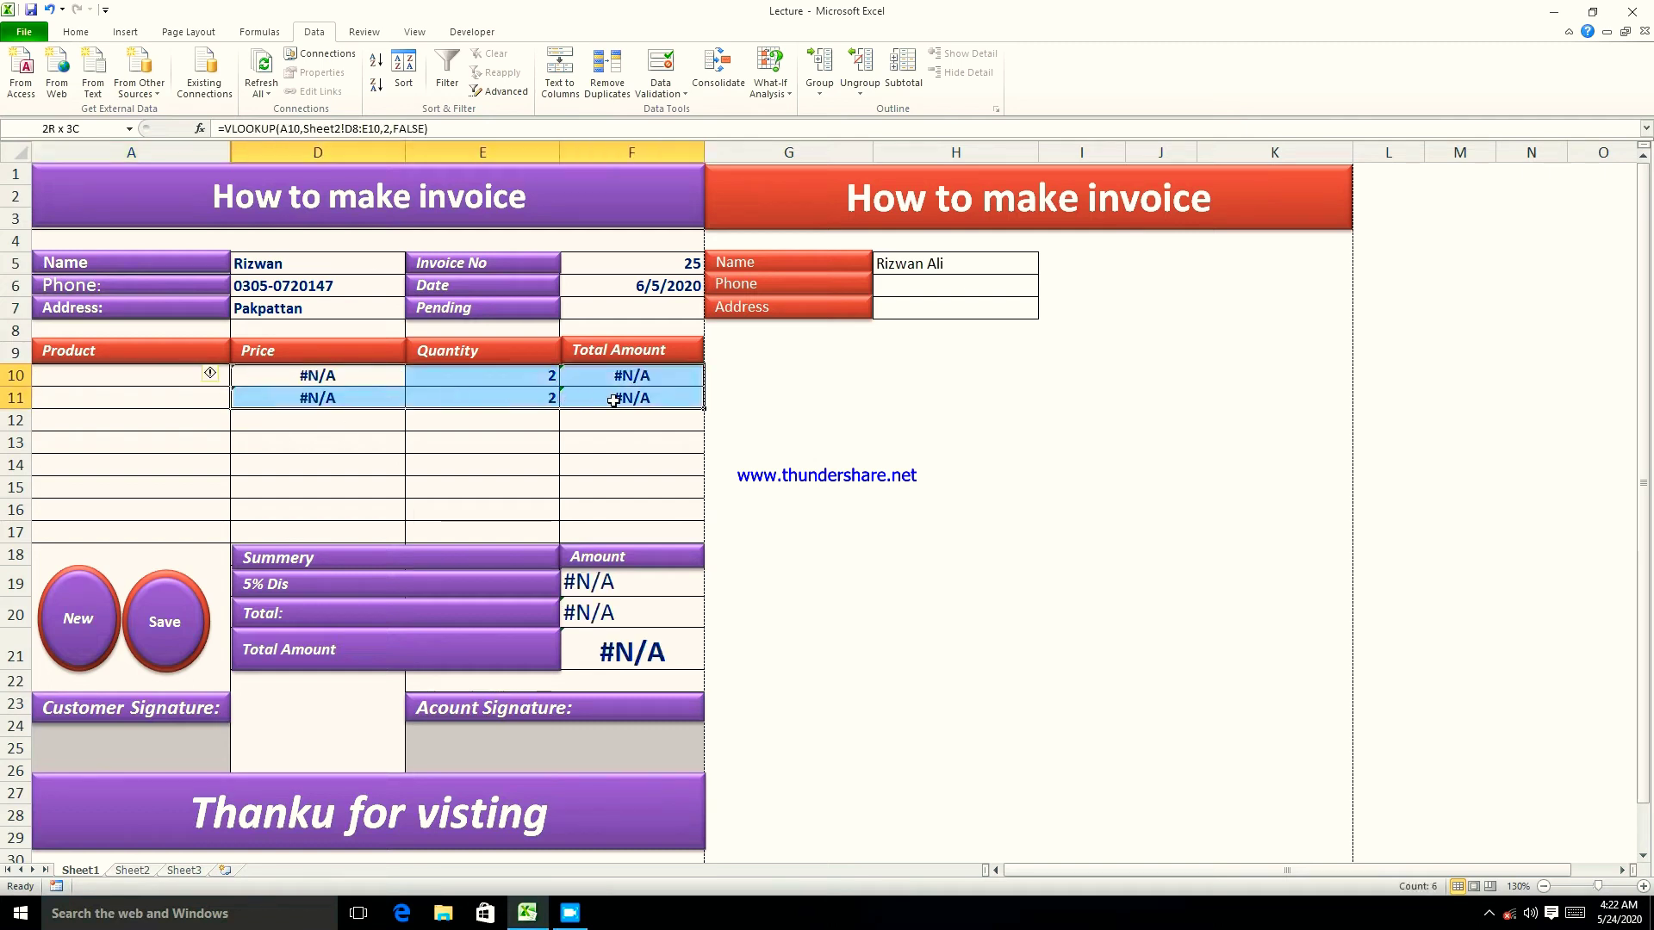
key(Delete)
drag(575, 581, 635, 635)
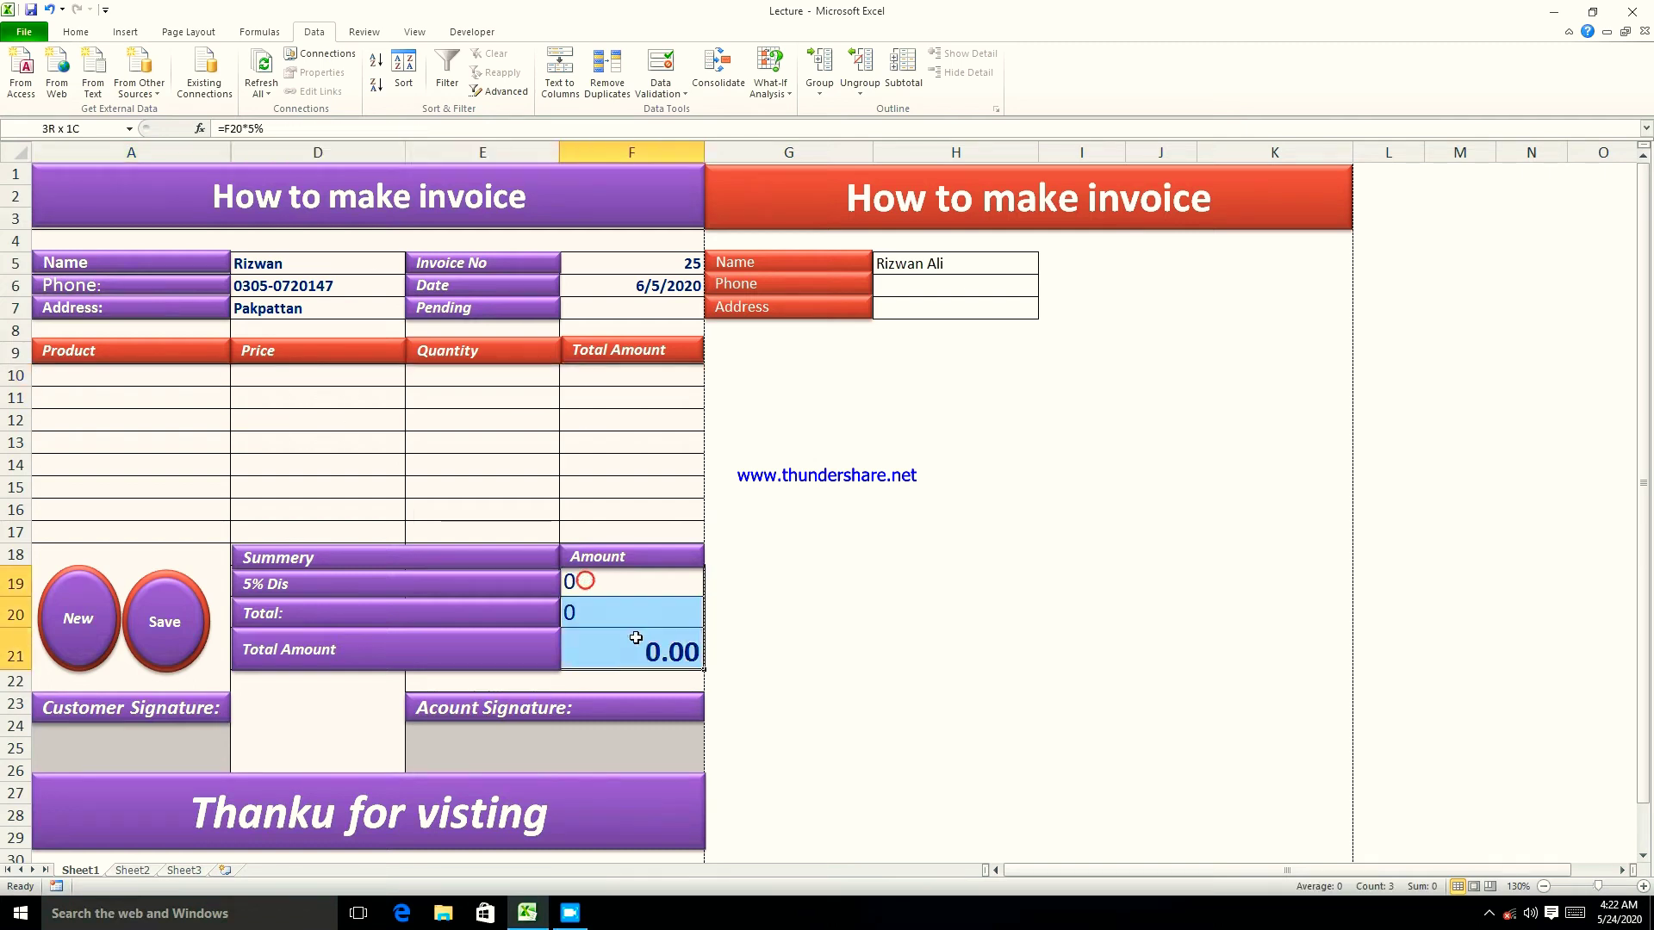
key(Delete)
- Check that the cleared item rows and summary cells are empty
click(502, 465)
click(579, 499)
click(494, 428)
click(485, 380)
click(350, 383)
click(311, 419)
click(322, 469)
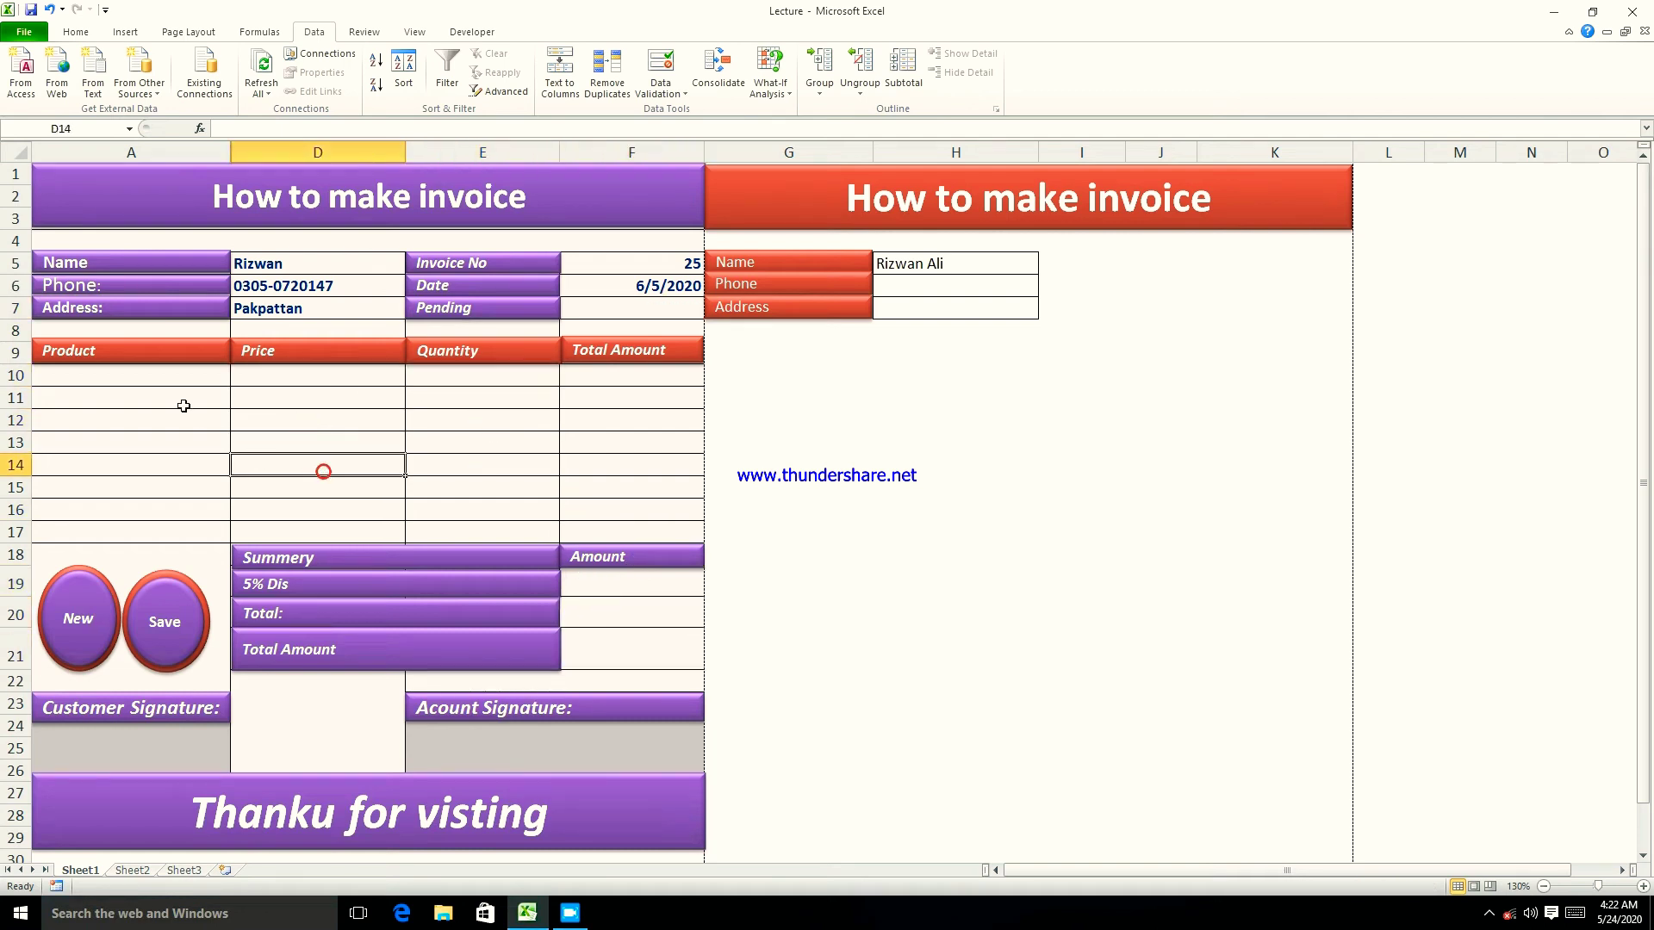
click(184, 405)
click(158, 377)
click(127, 411)
click(217, 446)
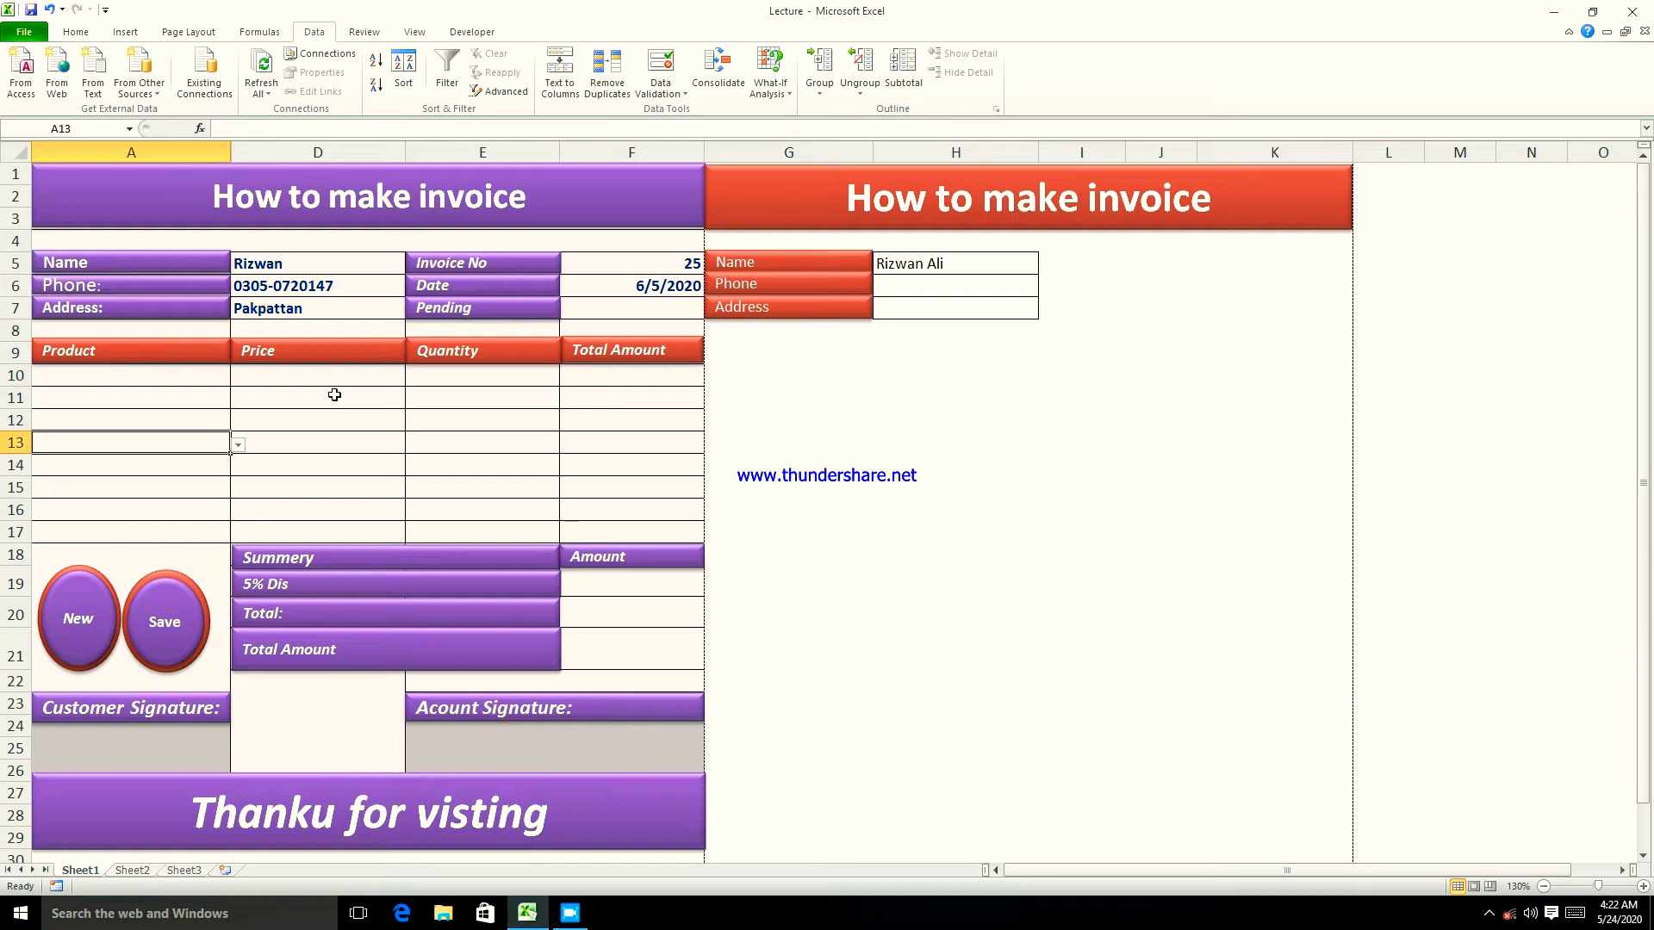
click(331, 377)
click(514, 395)
click(572, 395)
click(617, 447)
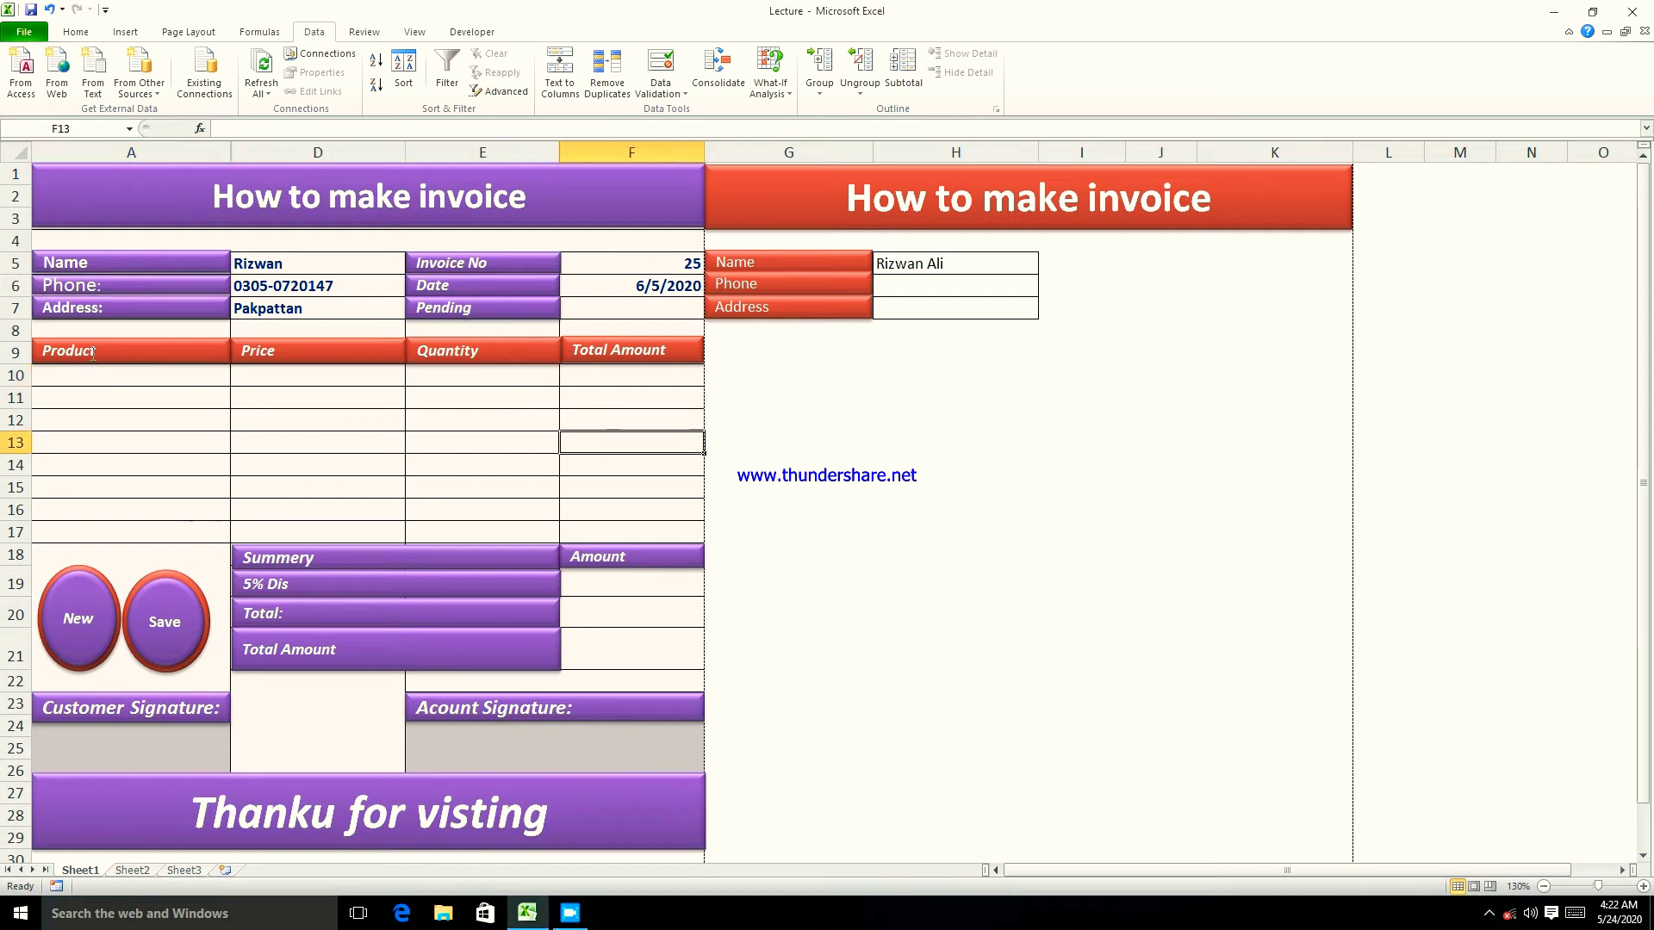
- Start a =vlookup( formula in the first Price cell D10
click(102, 378)
click(285, 374)
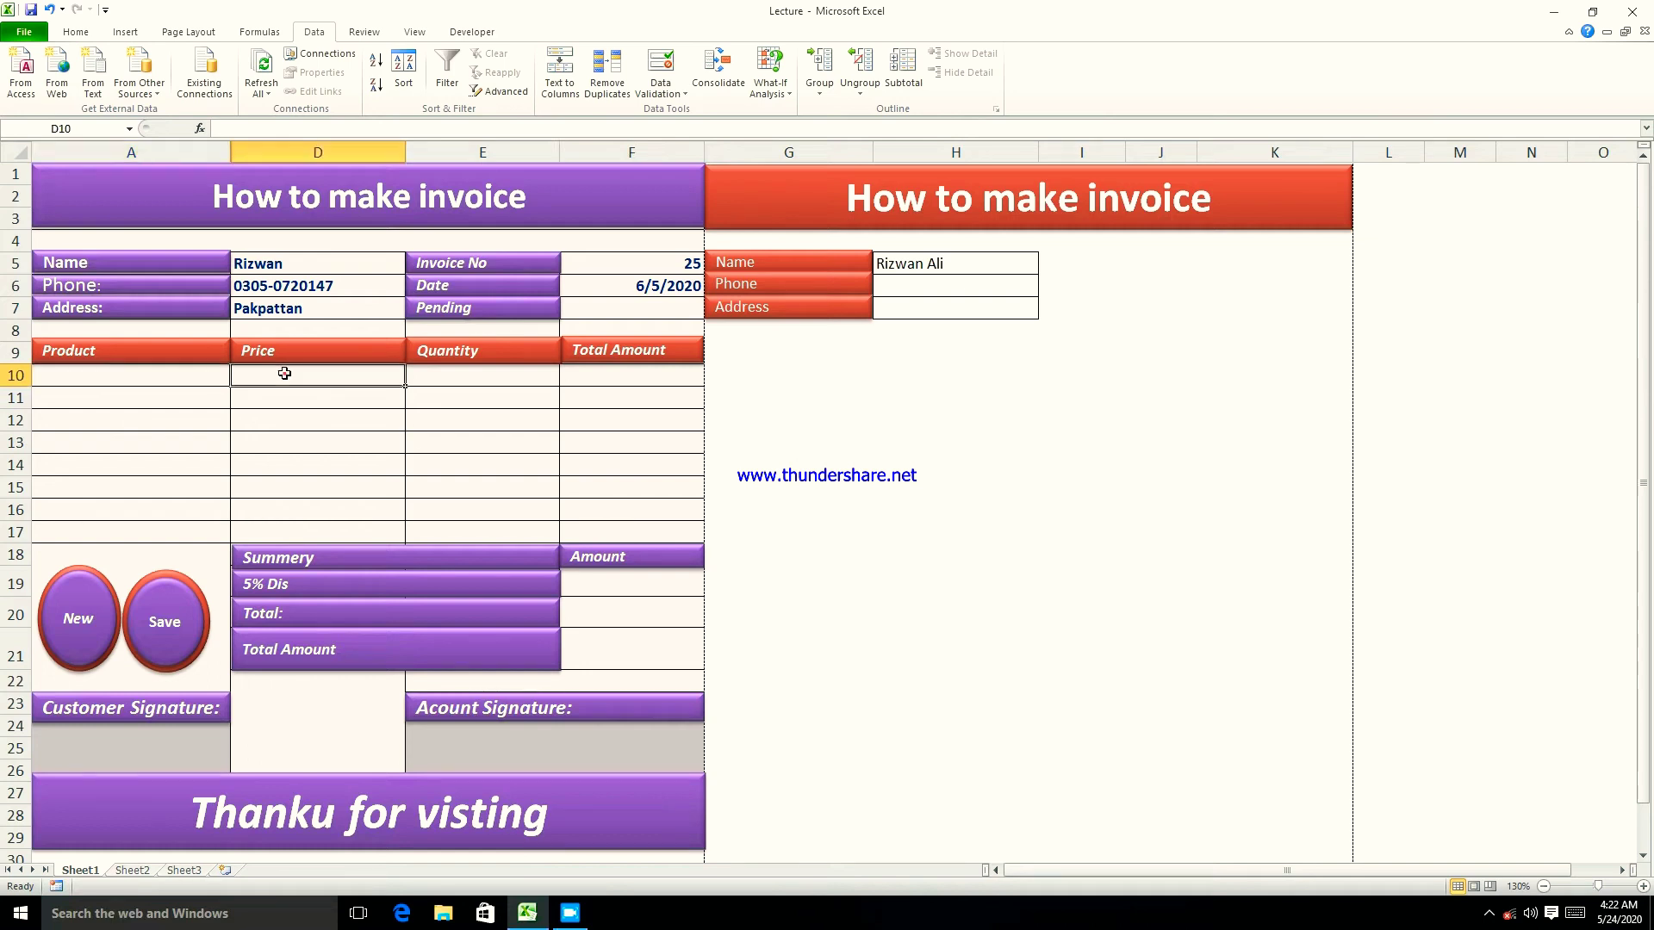
click(163, 373)
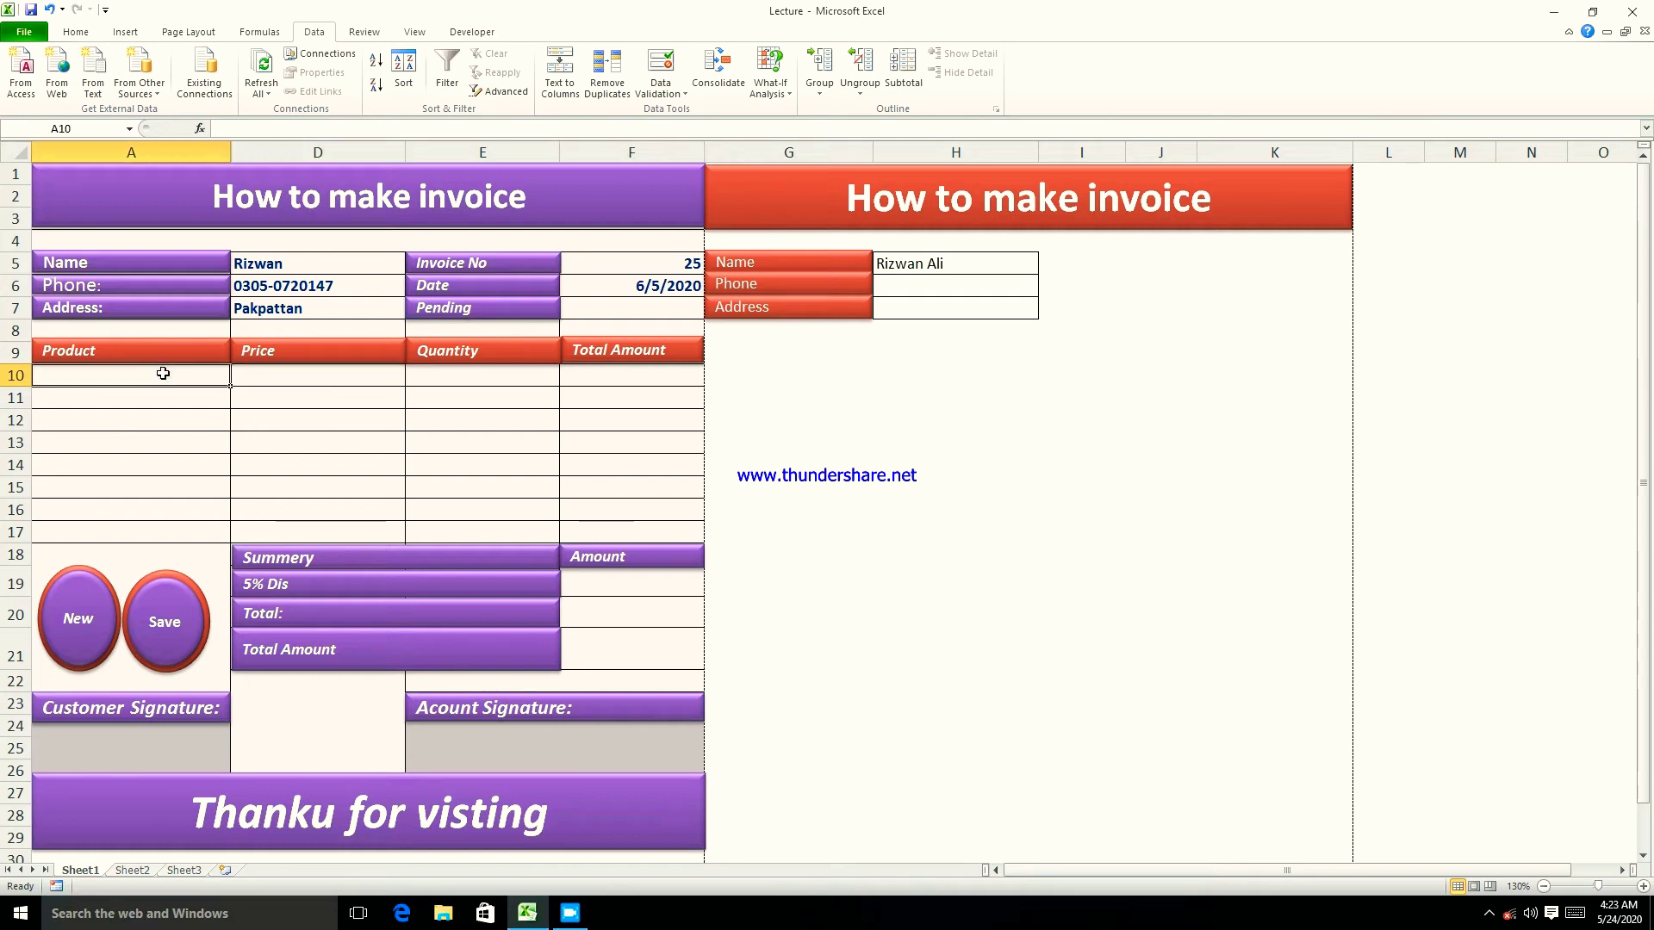
click(267, 375)
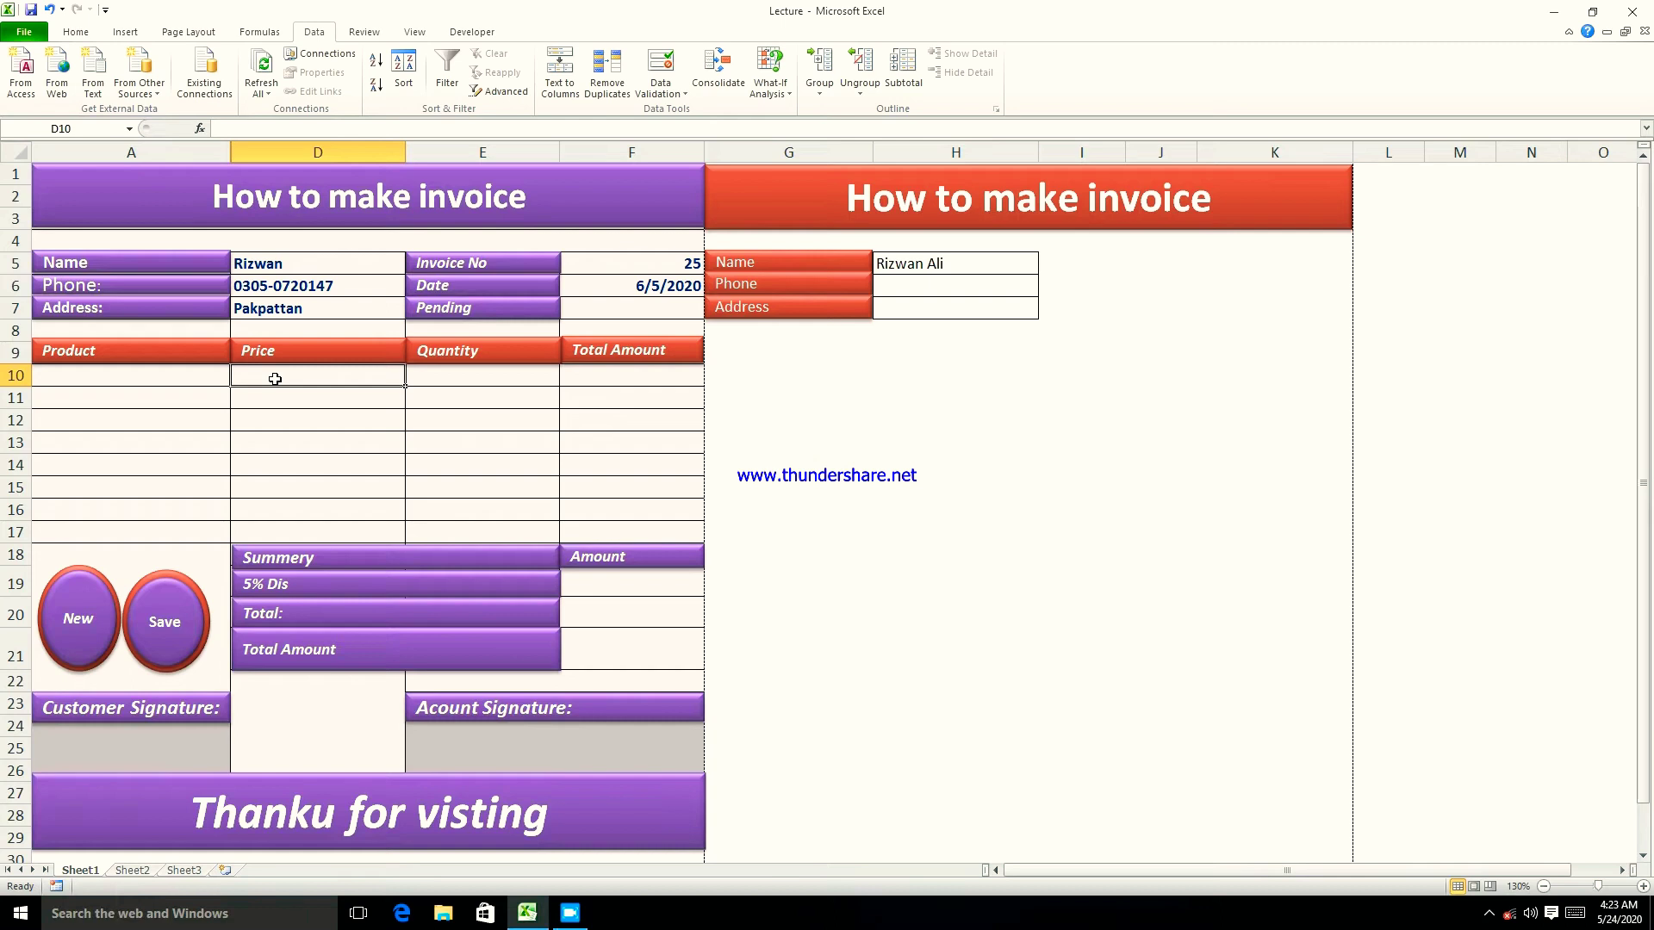
text(=)
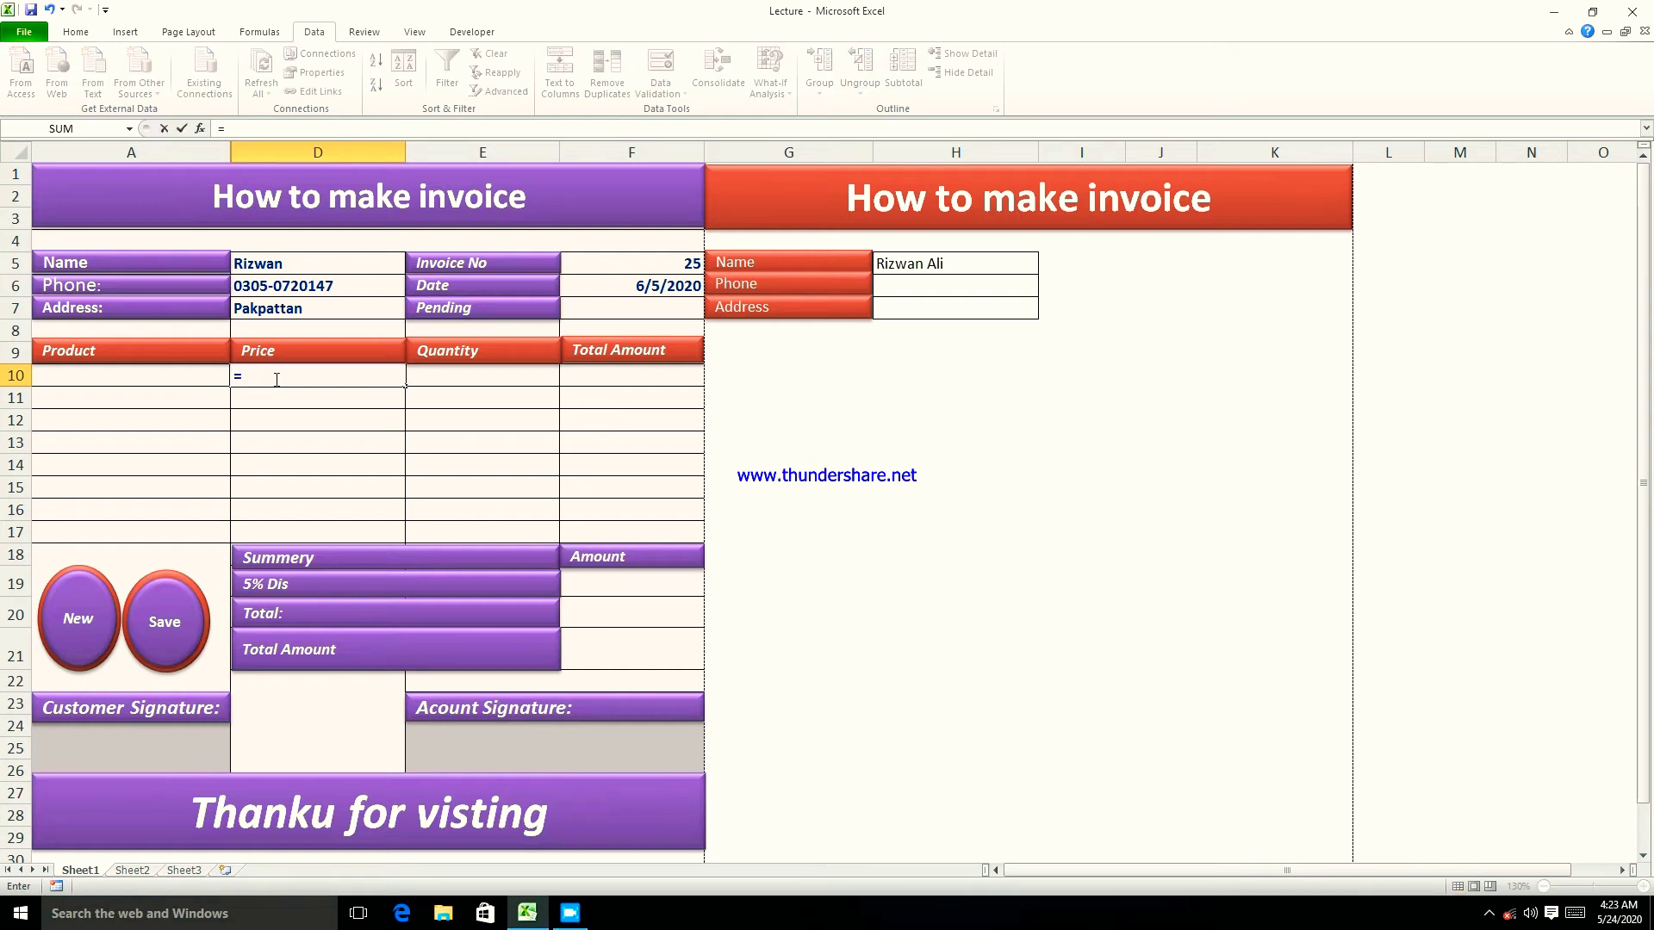
text(vlookup()
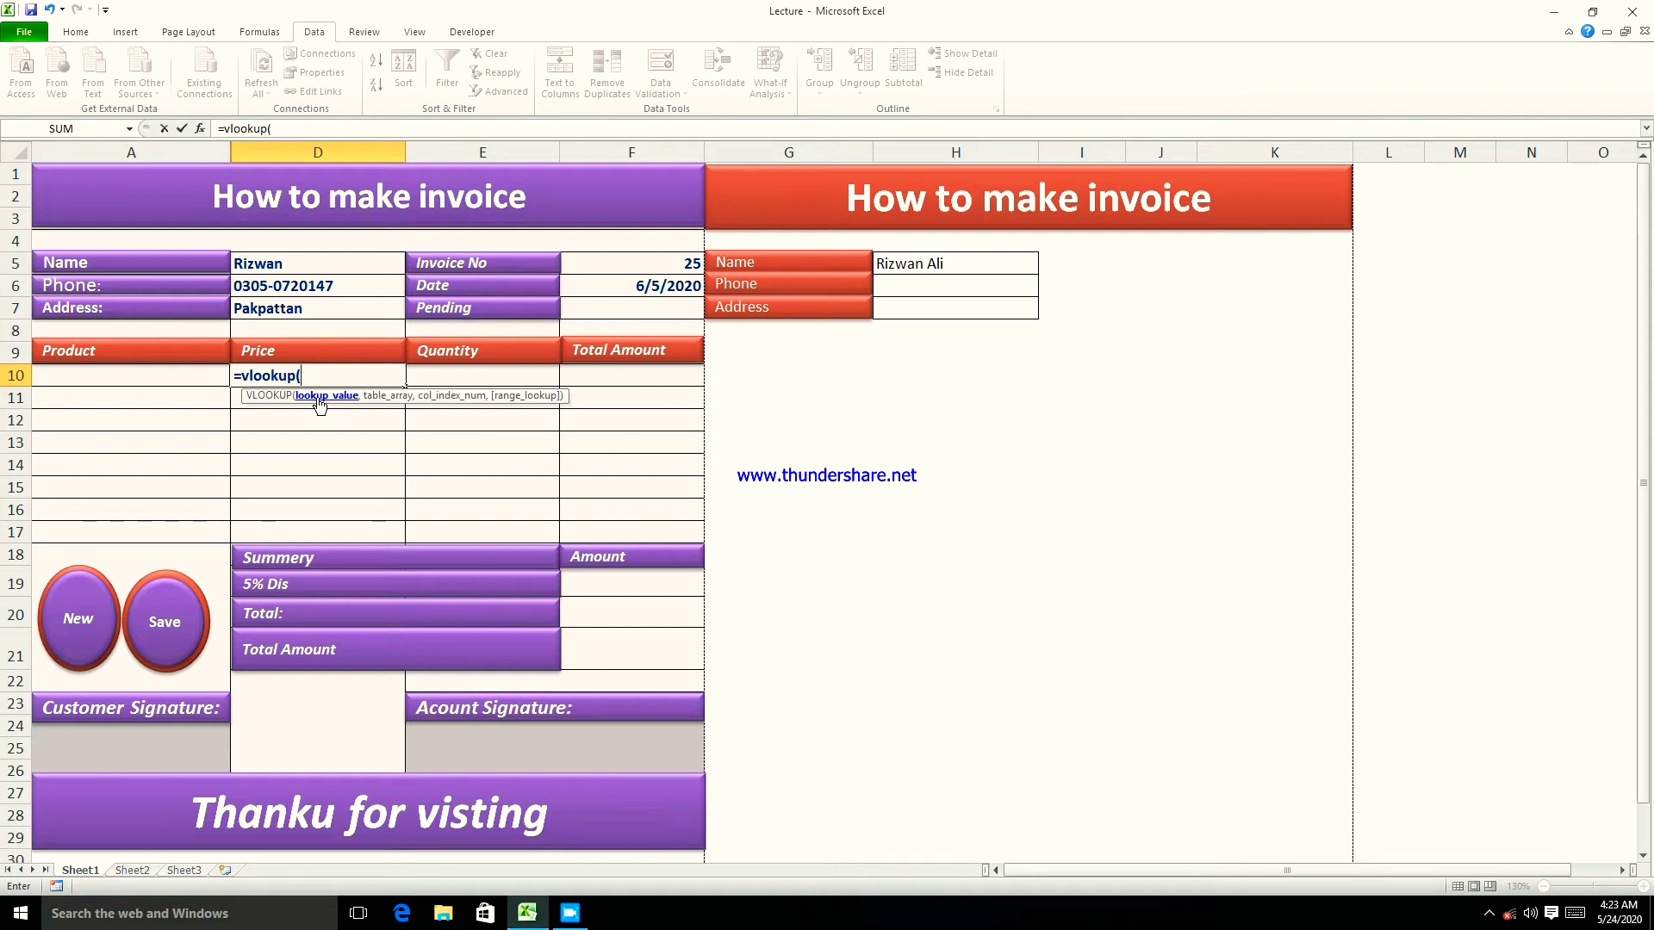
- Extend D10's formula to =vlookup(A10, and bring up Sheet2's price list
key(super+plus)
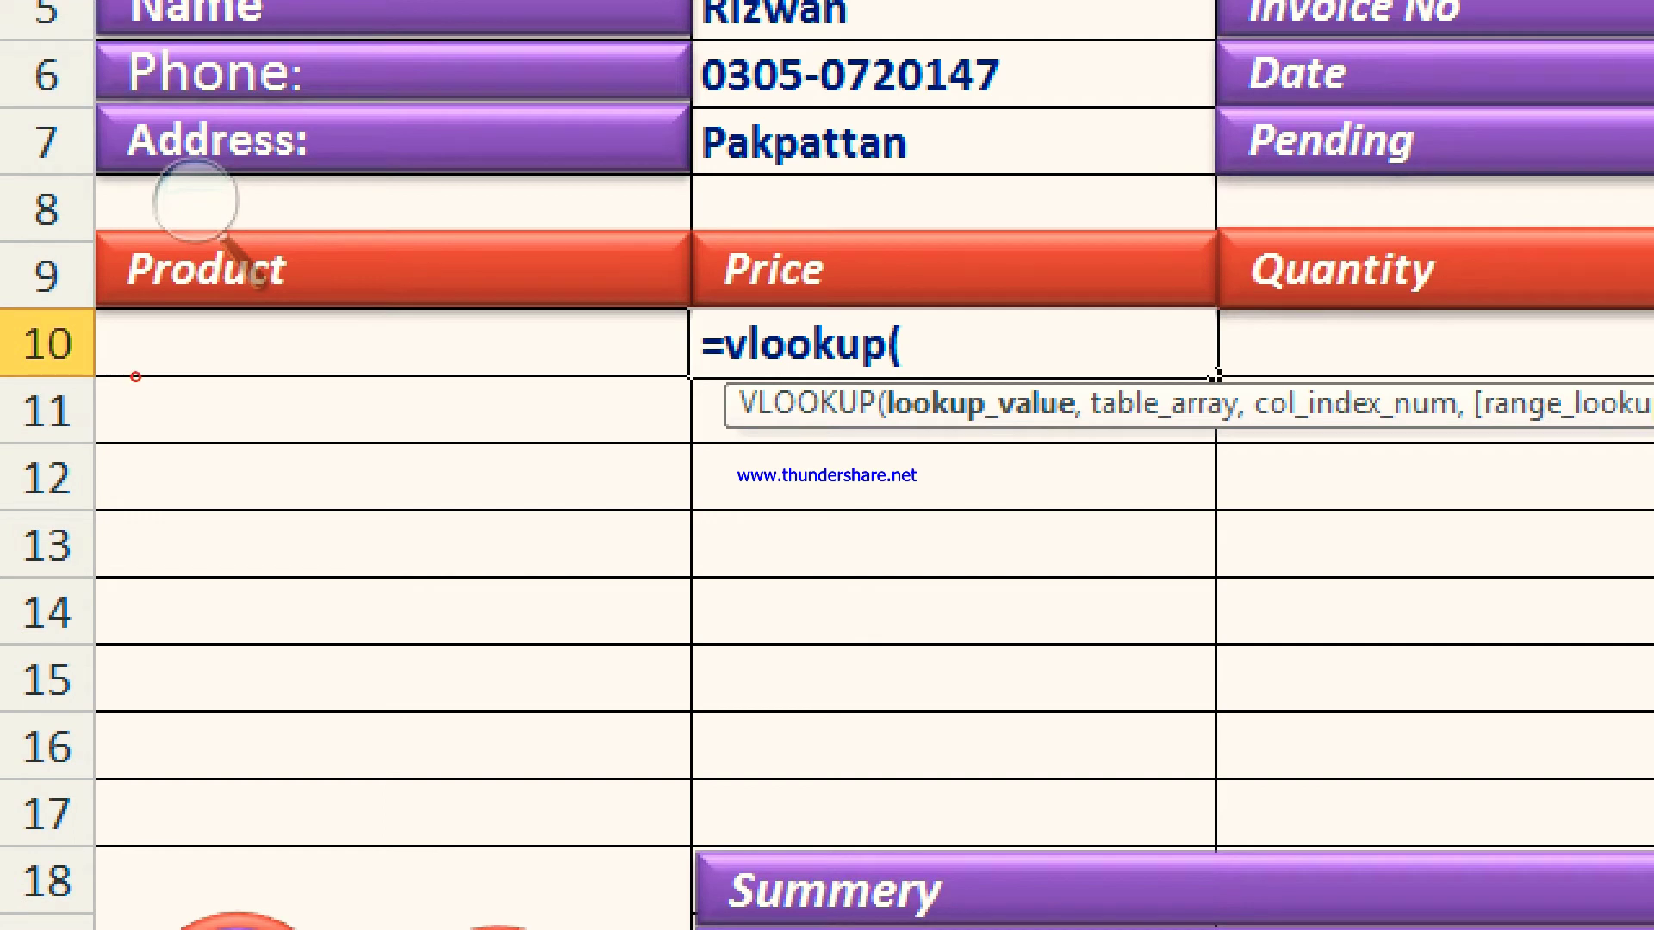
click(135, 373)
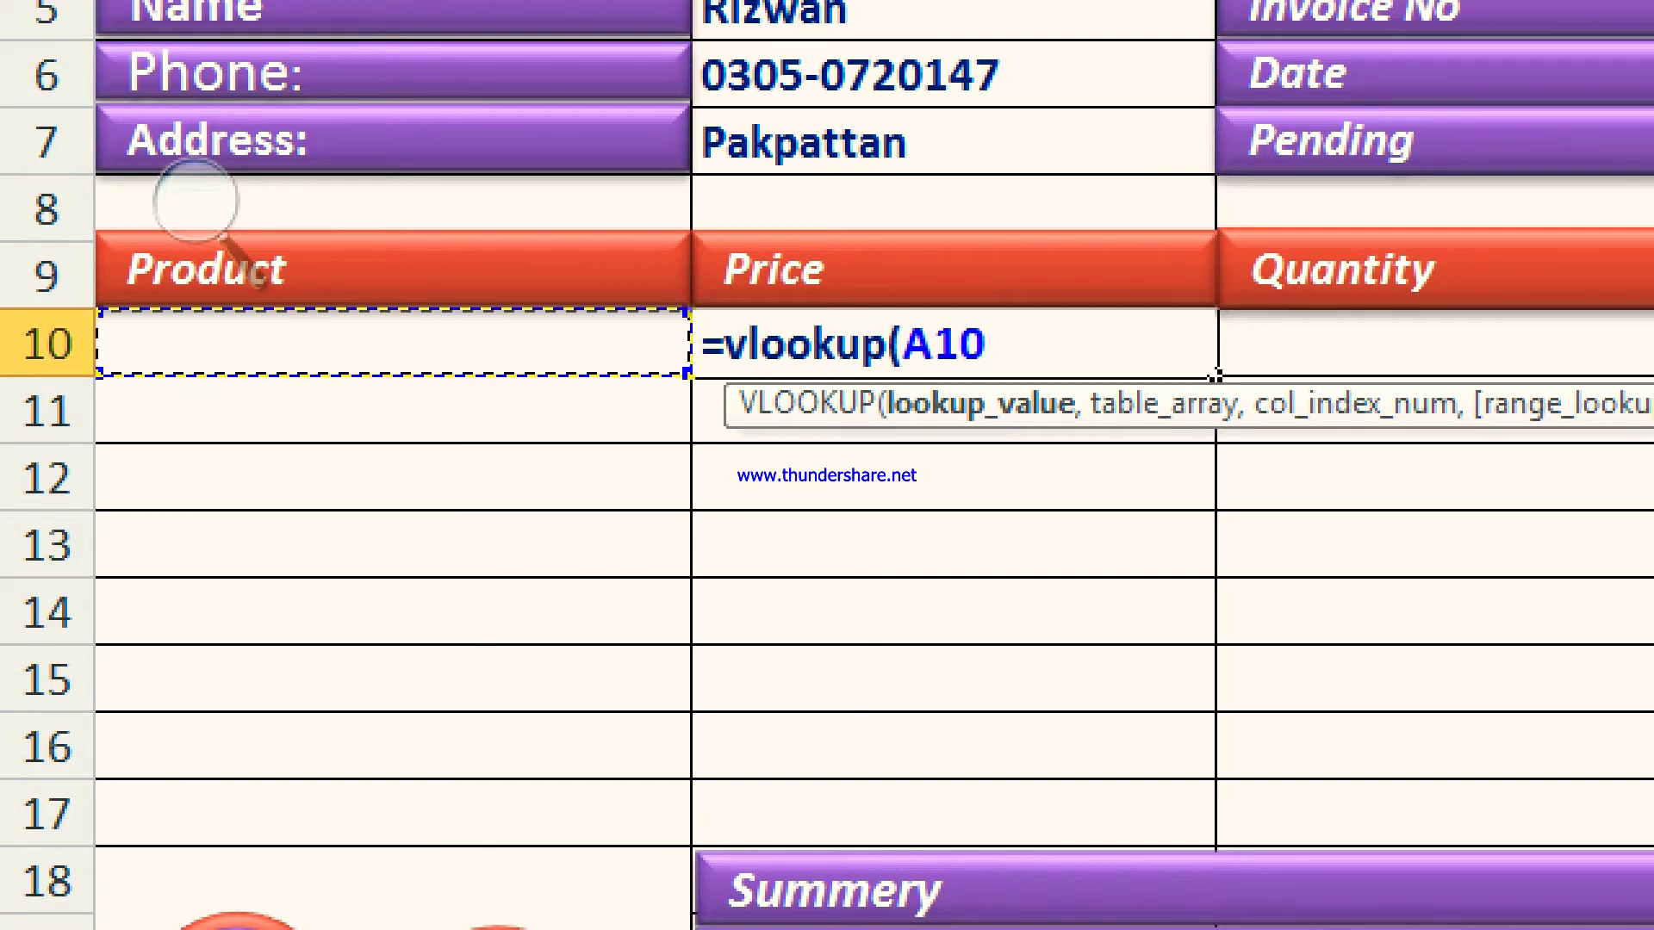
text(,)
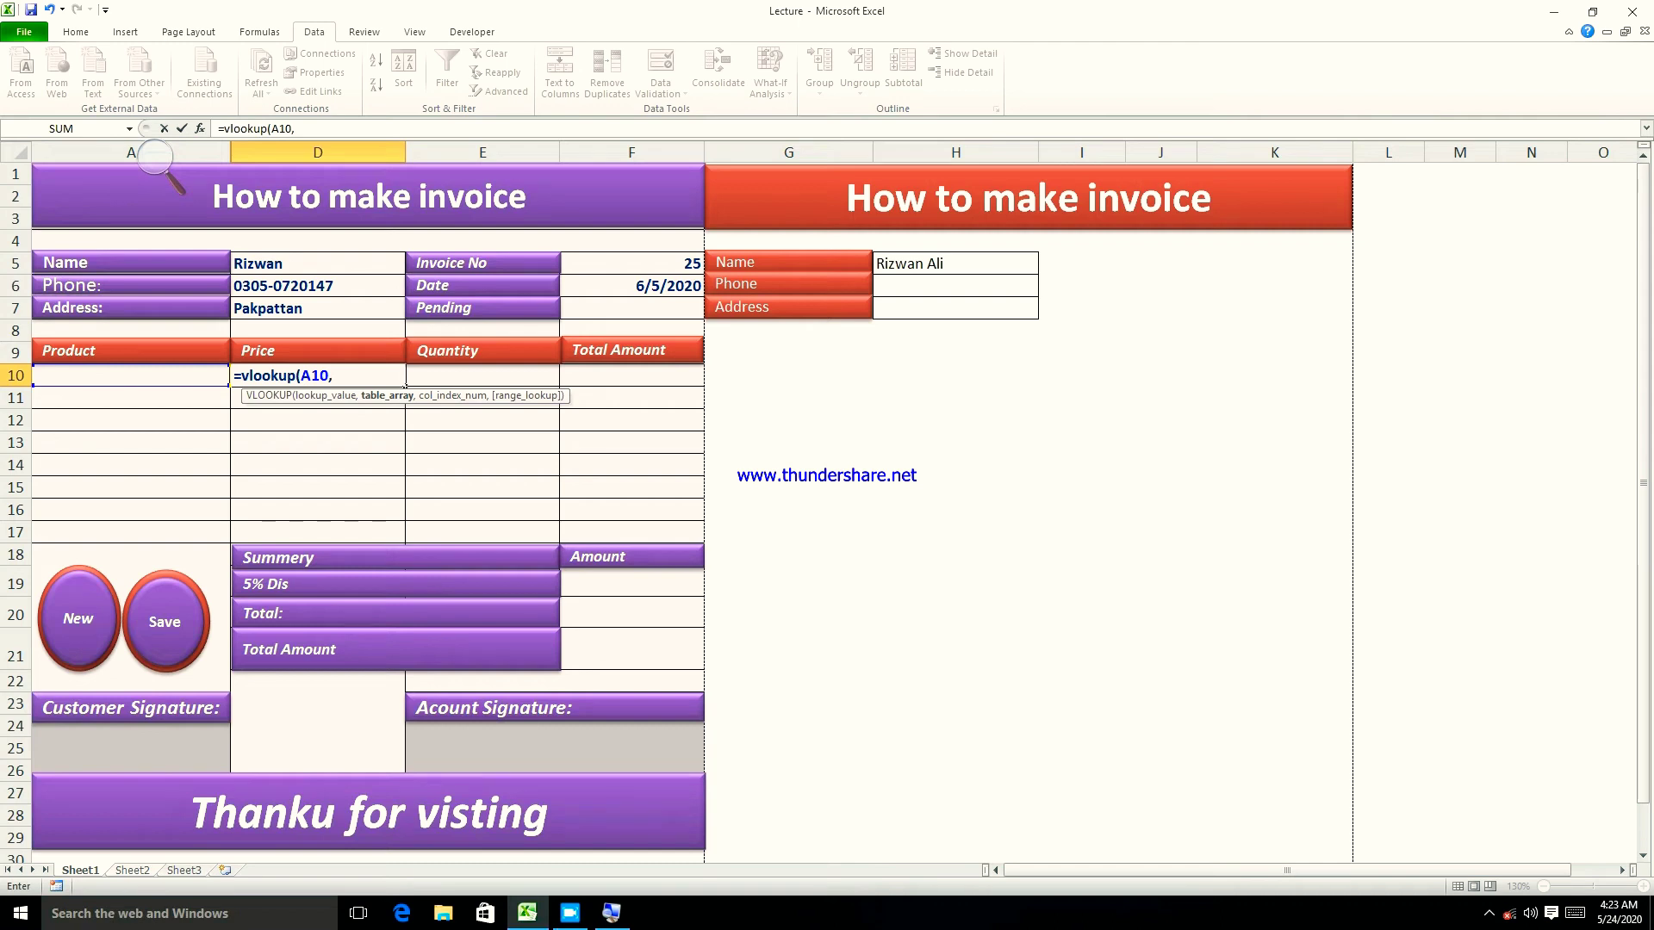
click(135, 870)
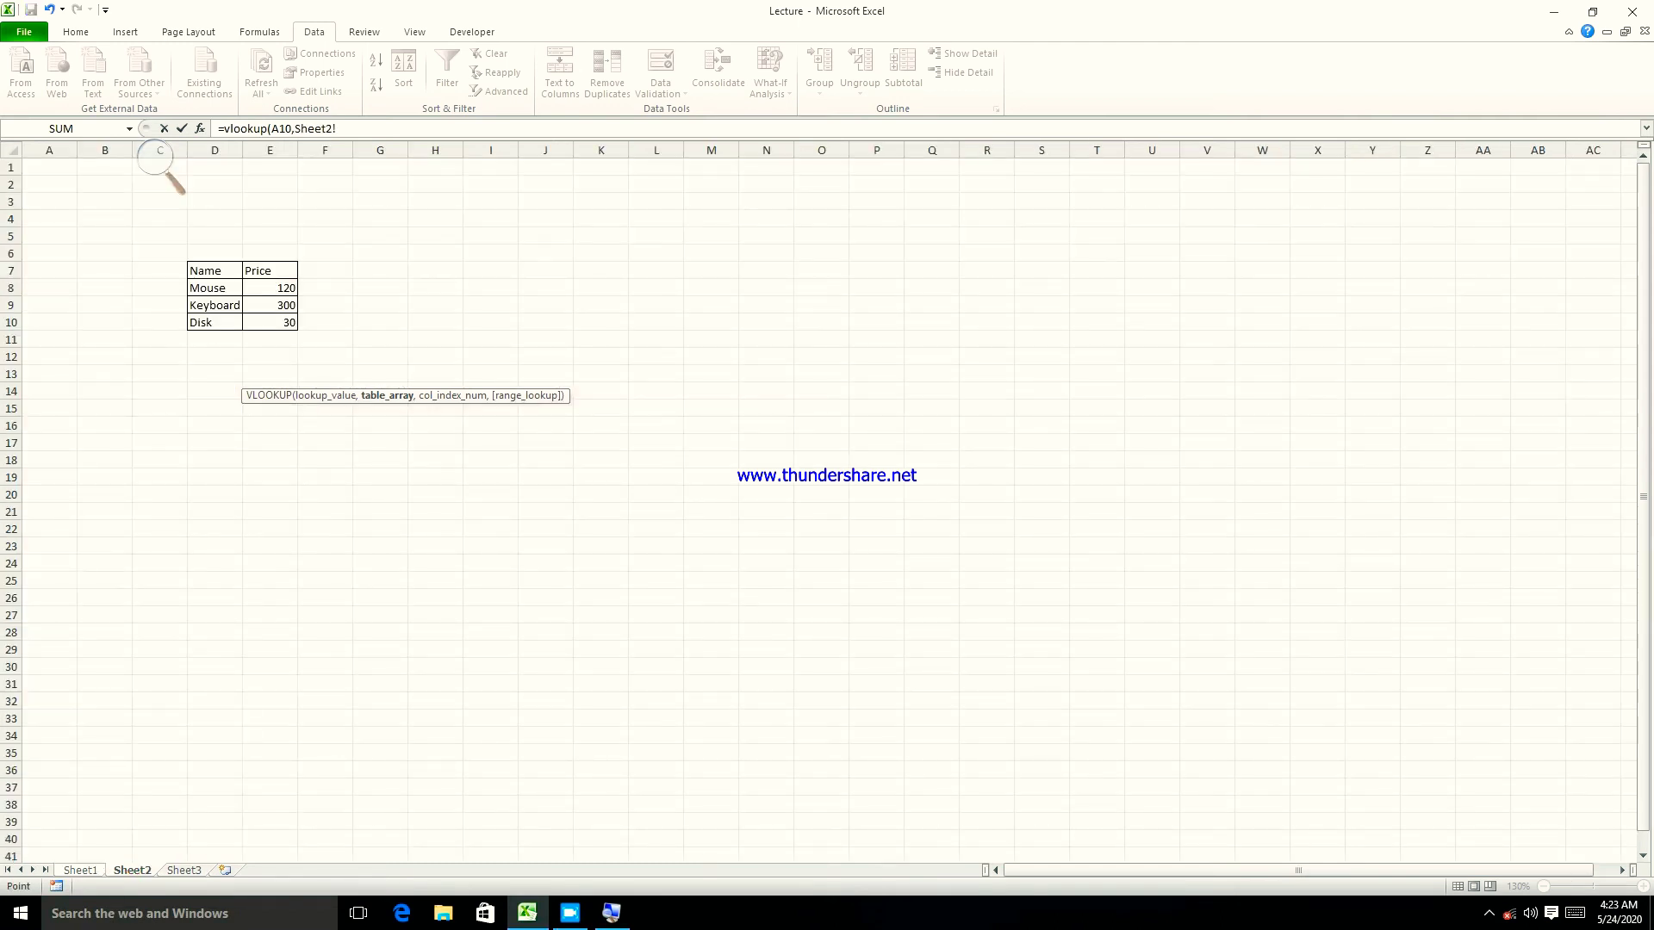
- Finish D10's lookup with range Sheet2!D8:E10, column 2 and FALSE for exact match
drag(207, 286, 298, 329)
click(386, 127)
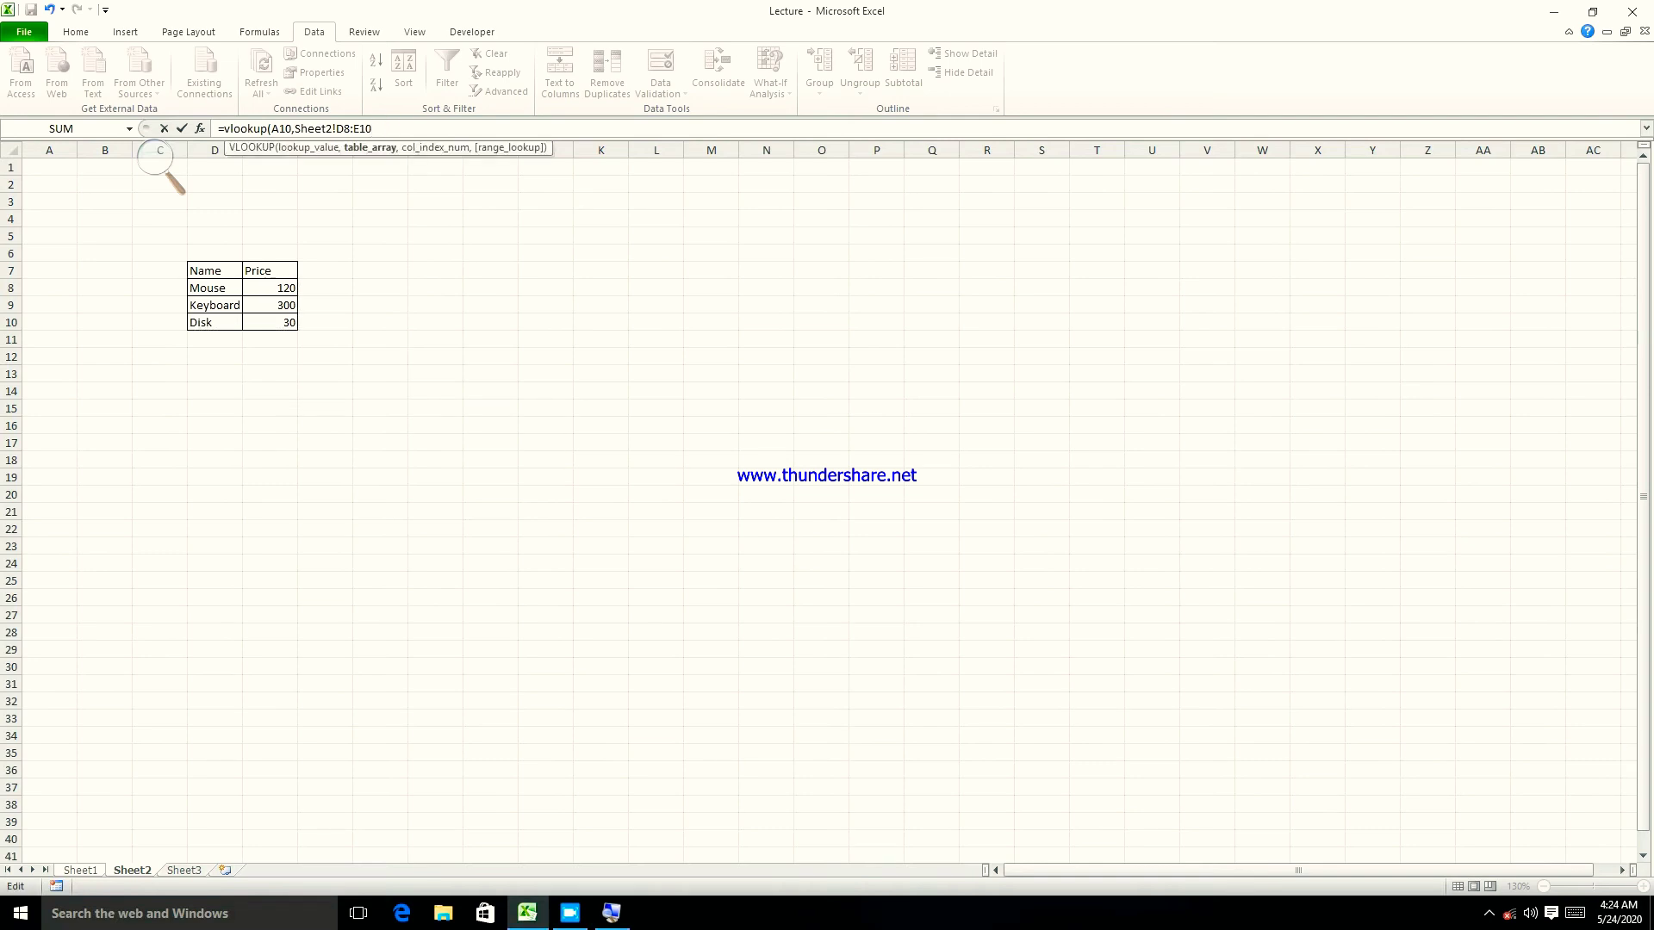
text(,)
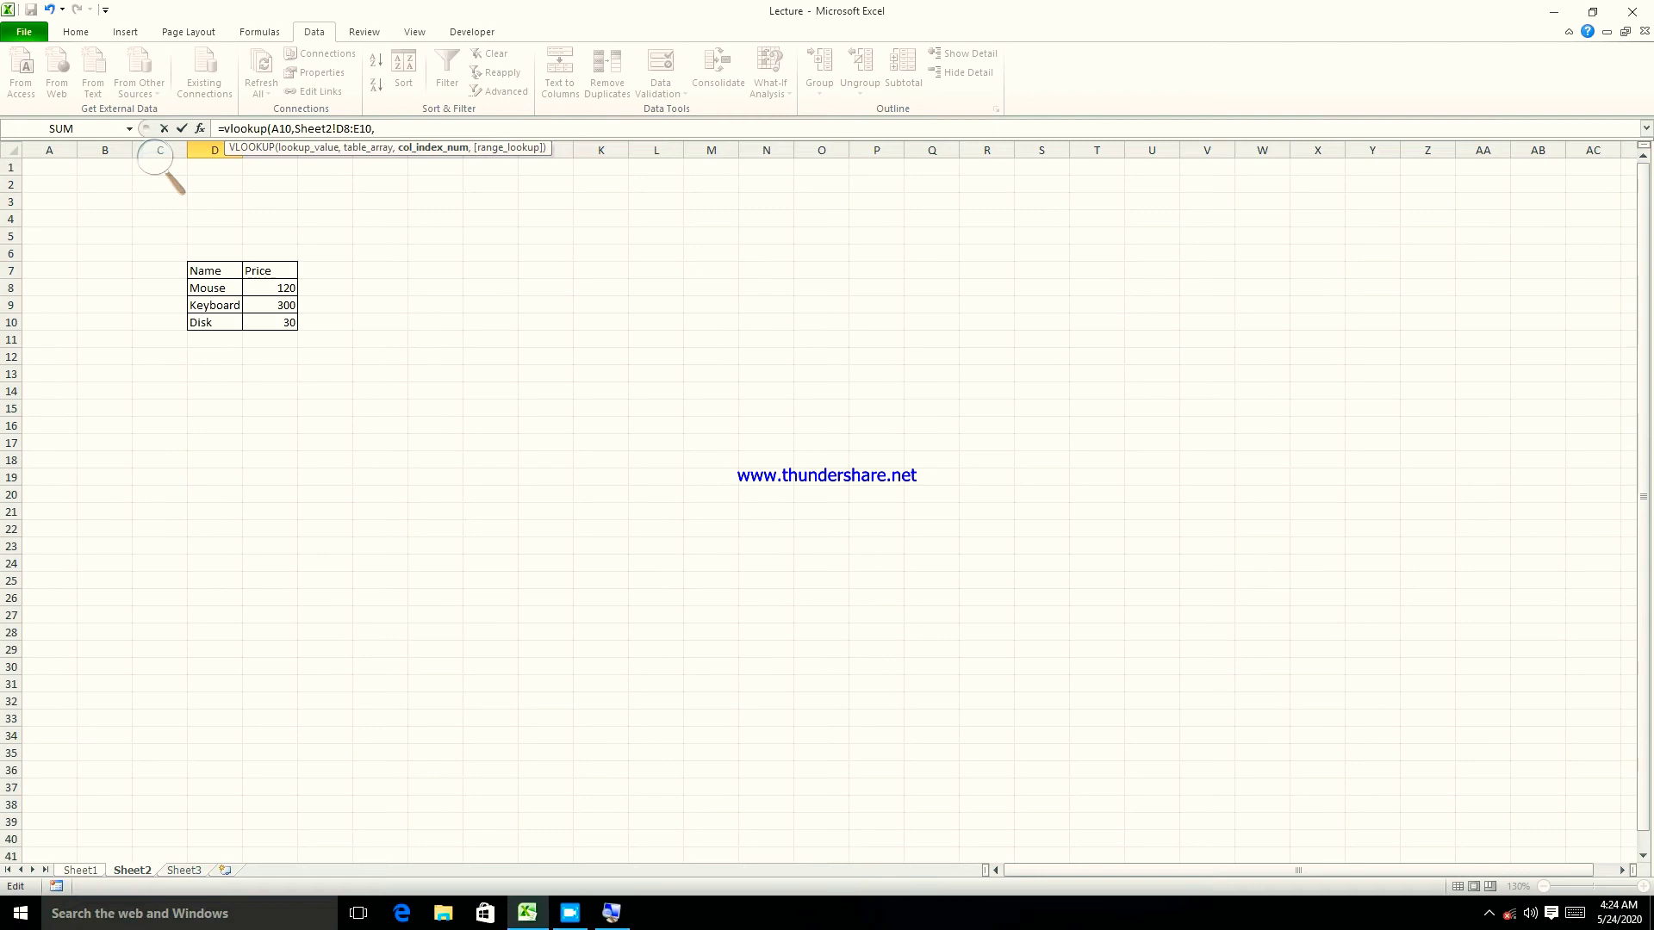
text(2,)
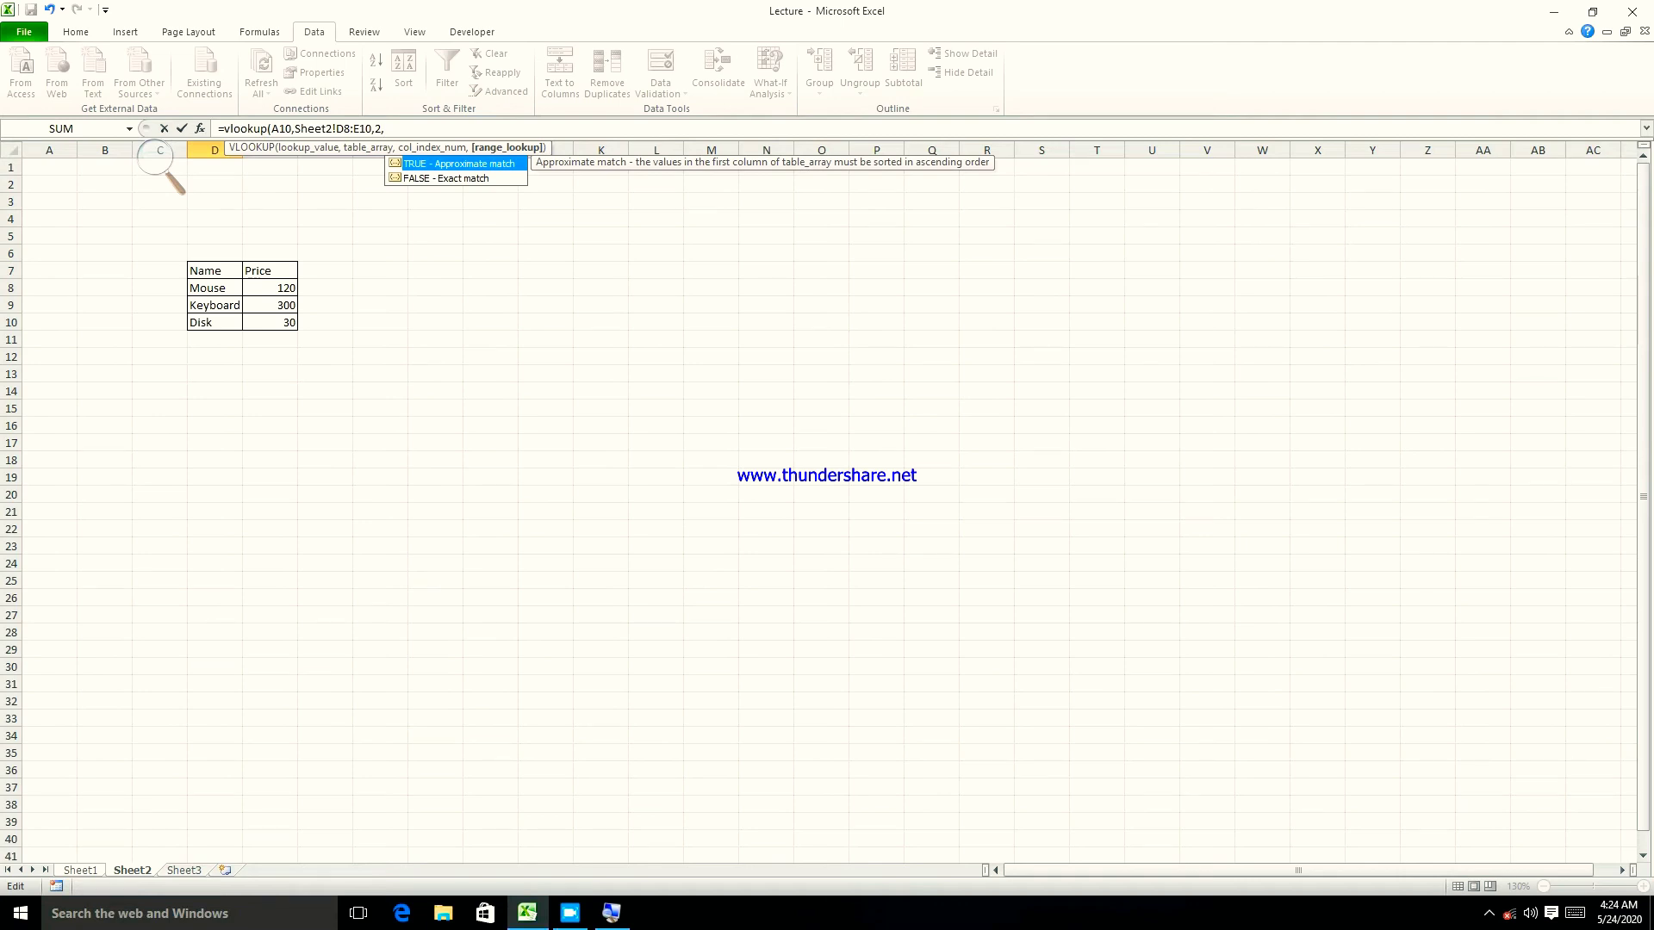
double_click(442, 177)
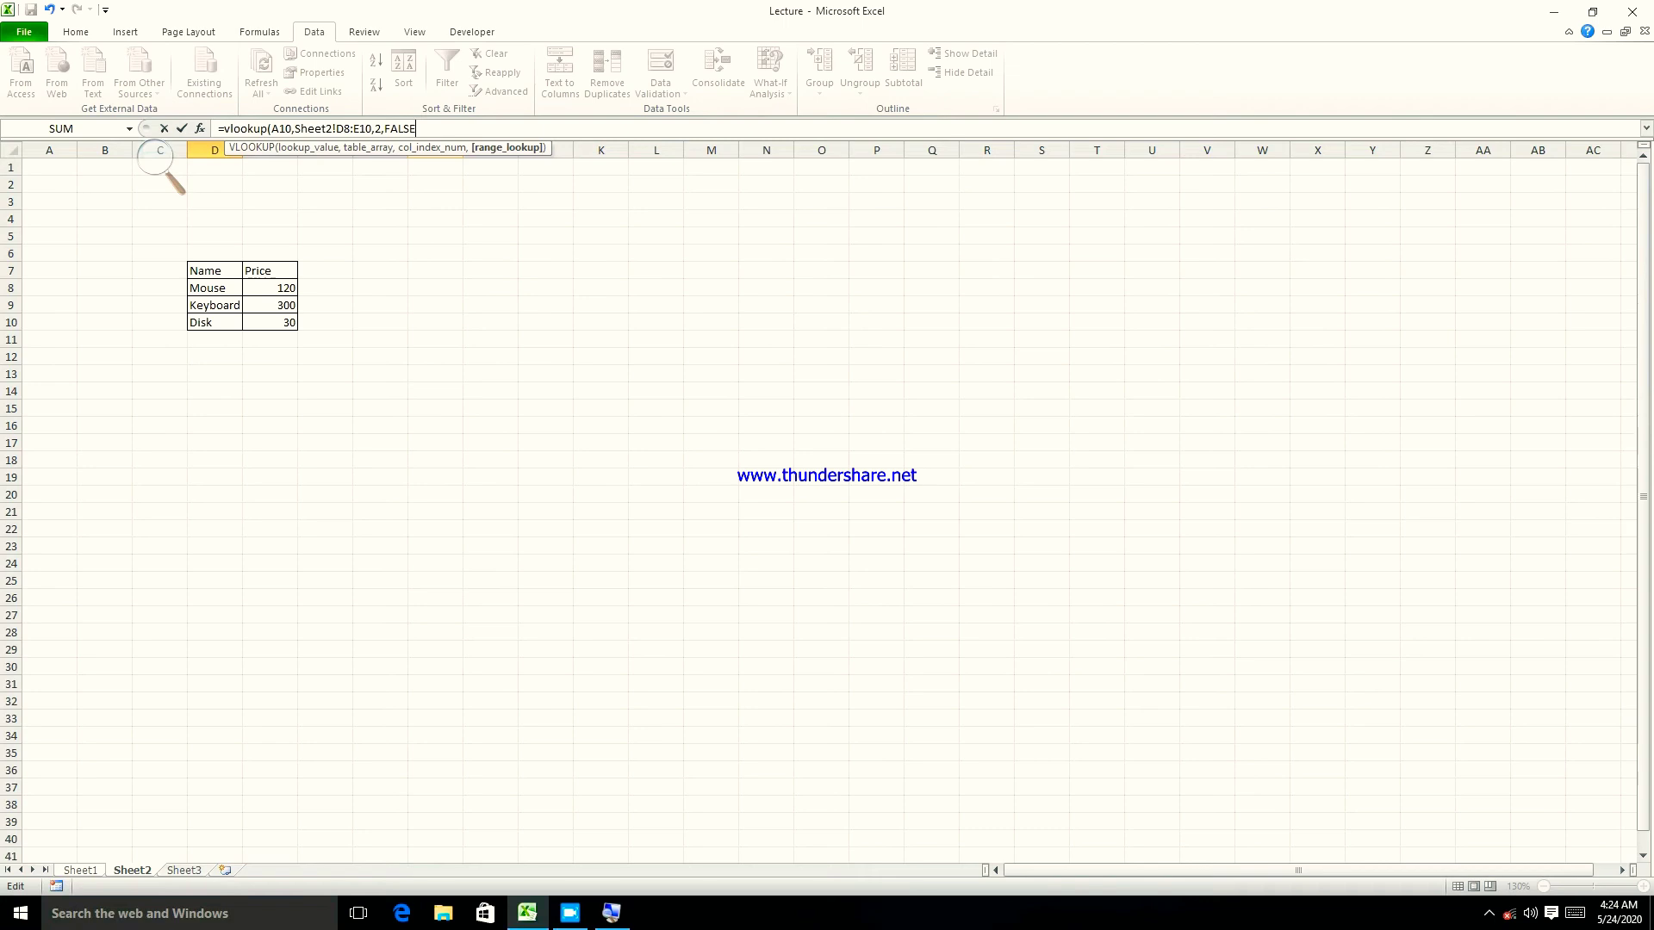
key(Return)
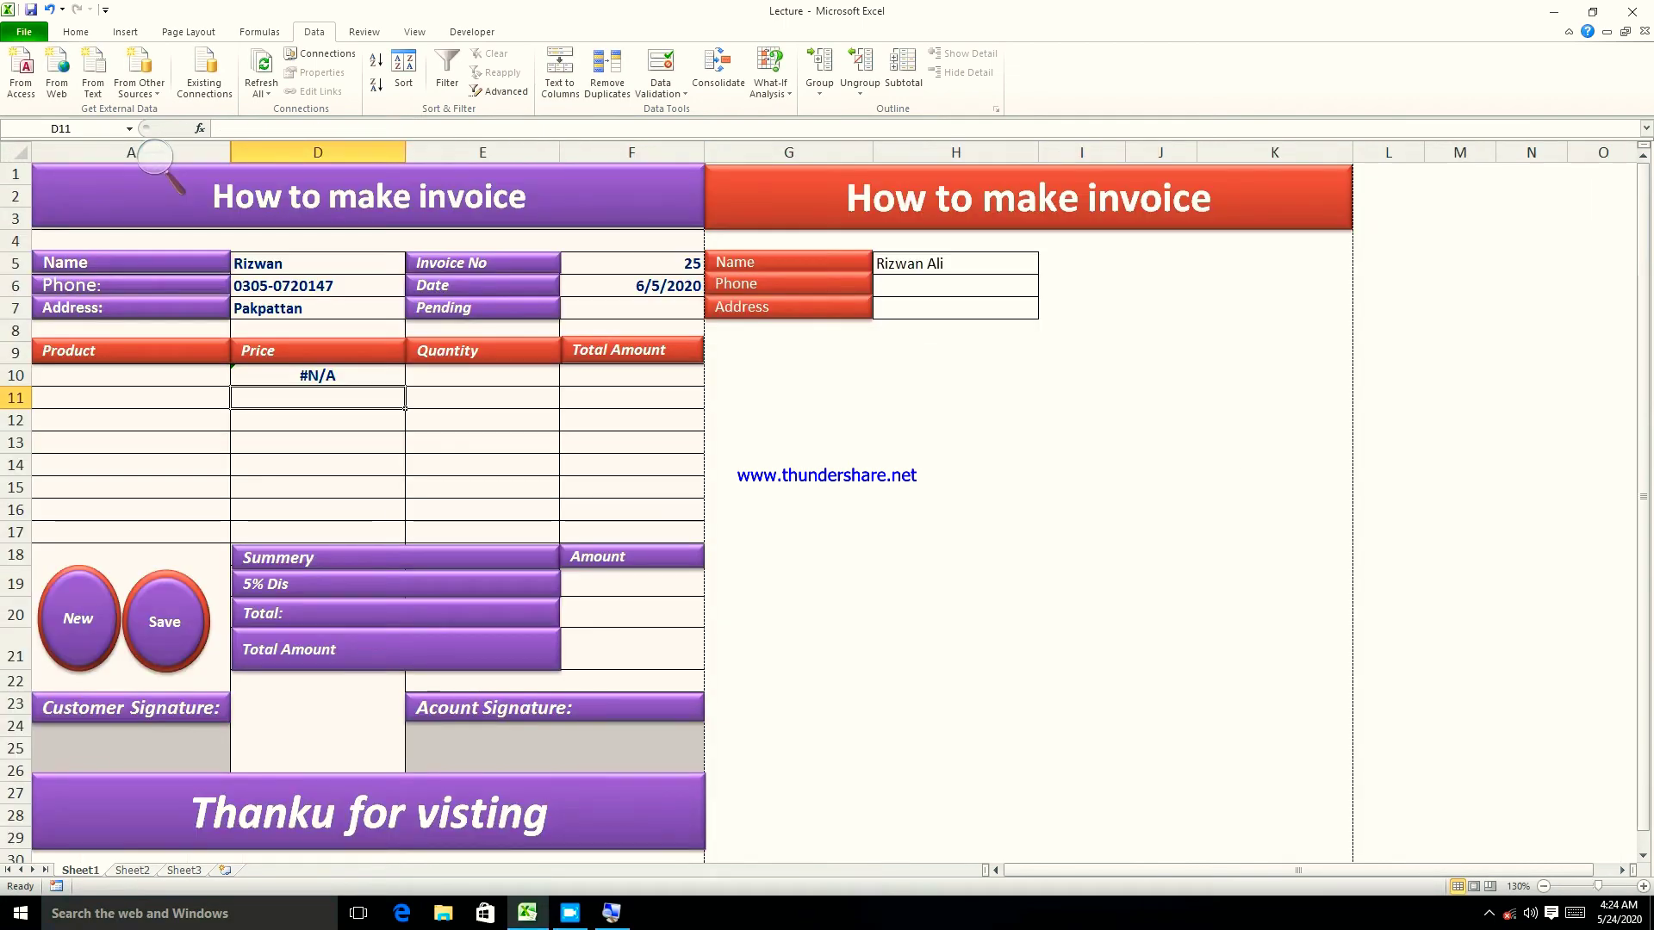
- Enter mouse in A10 and copy D10's price lookup down to D11
click(148, 377)
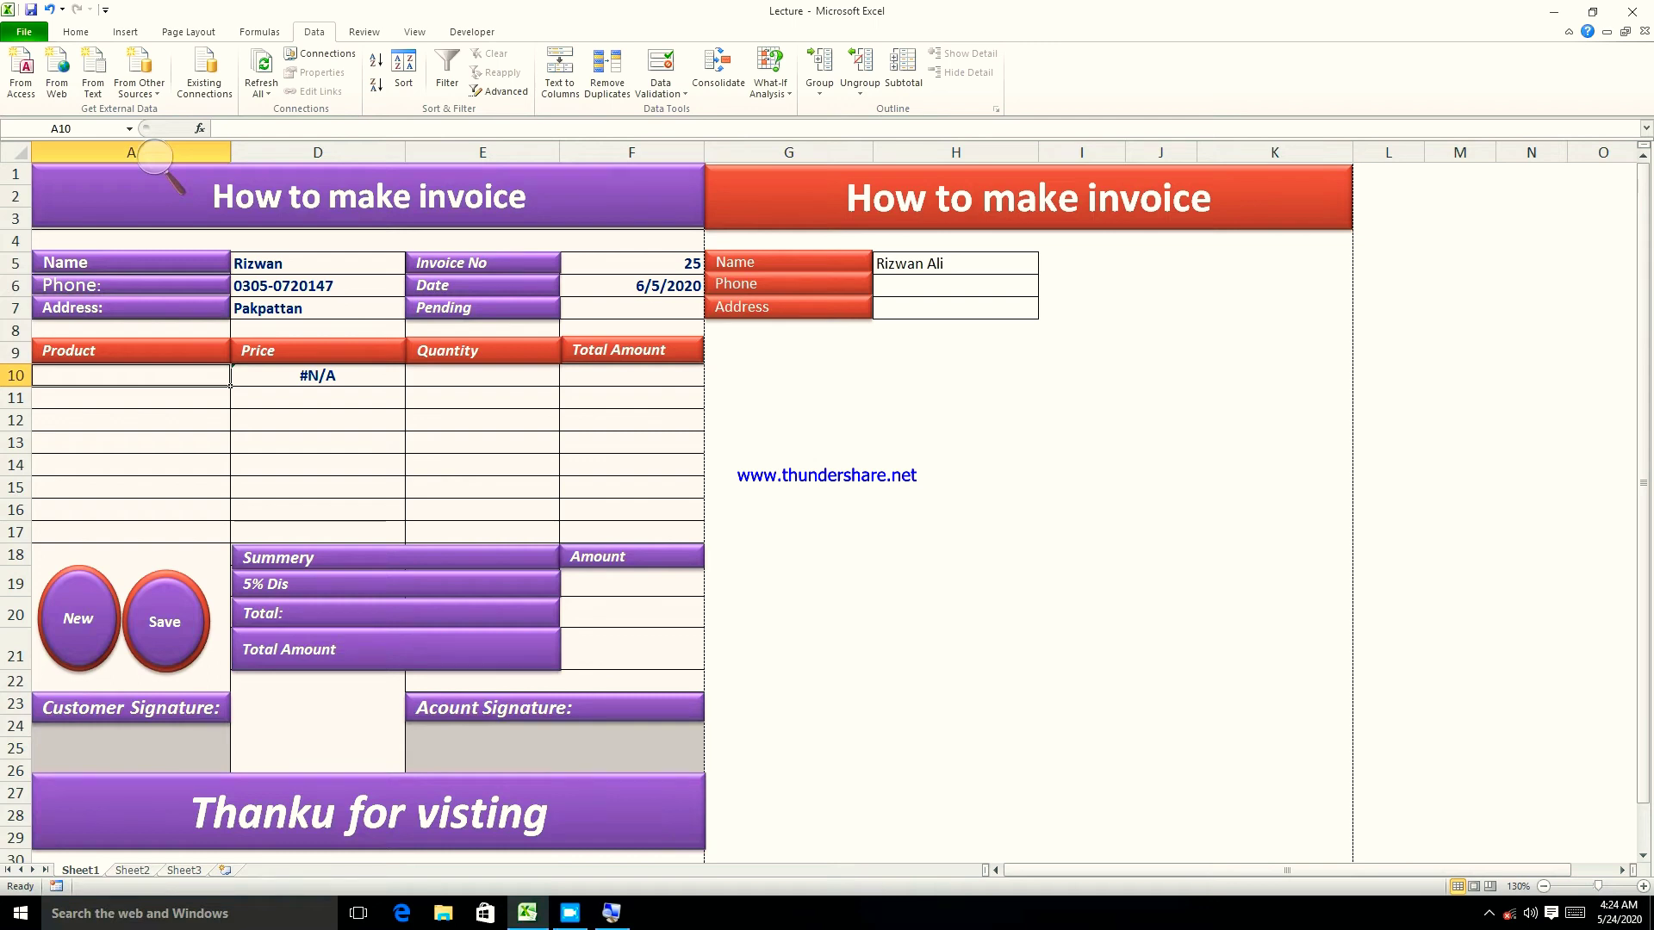
text(mouse)
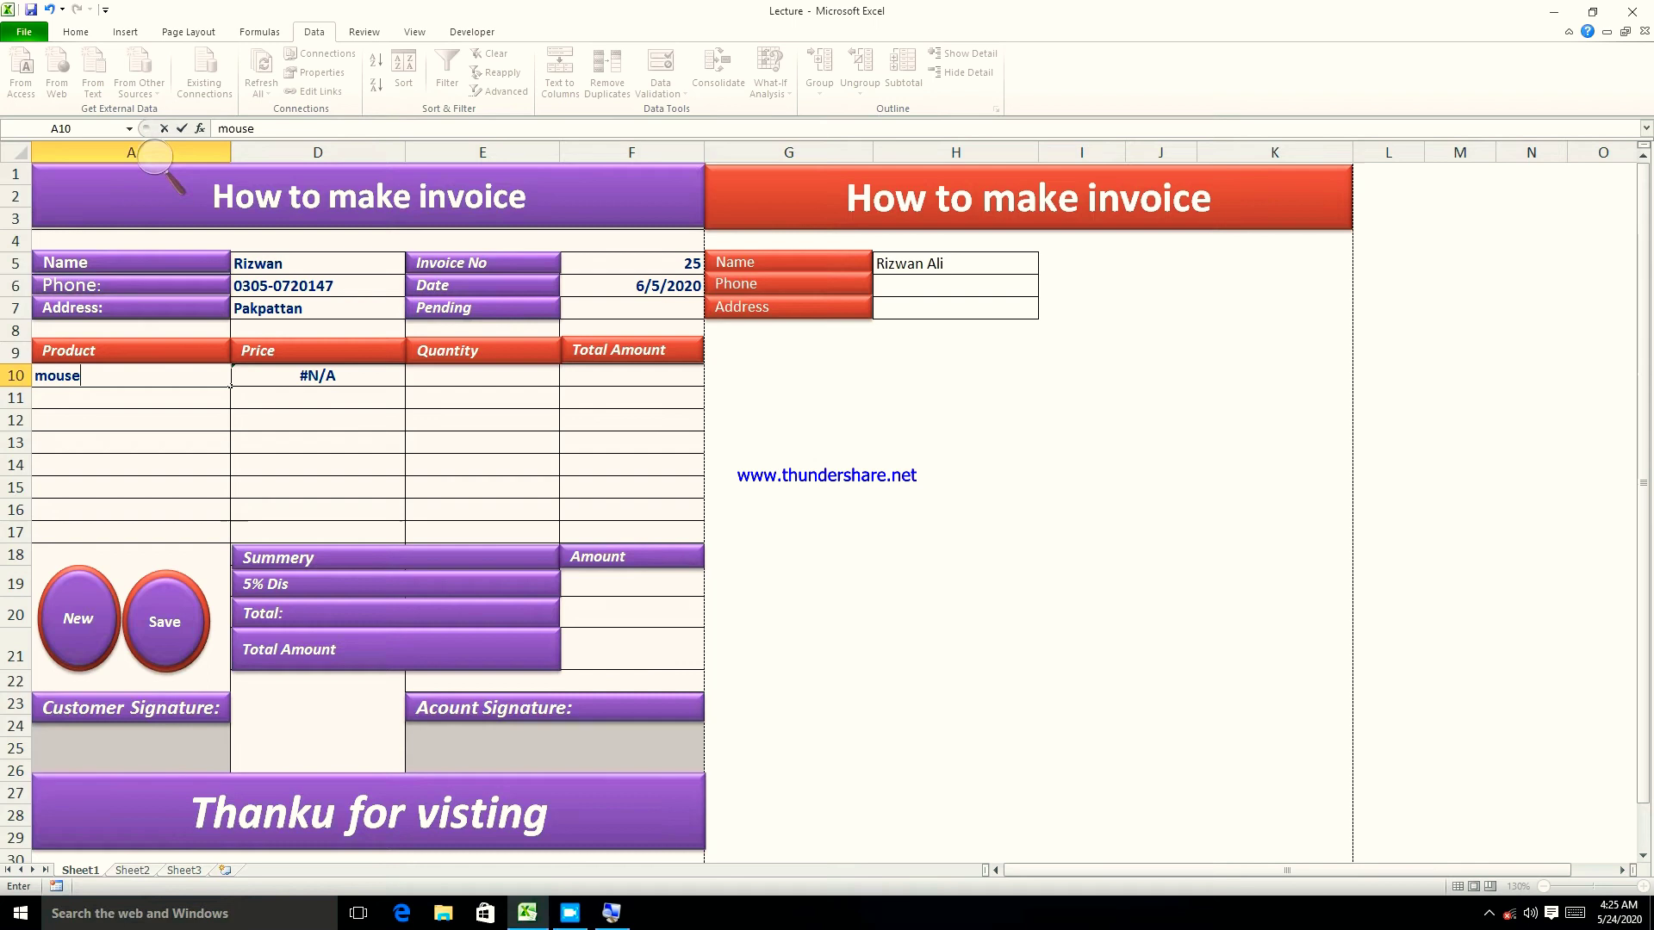
key(Return)
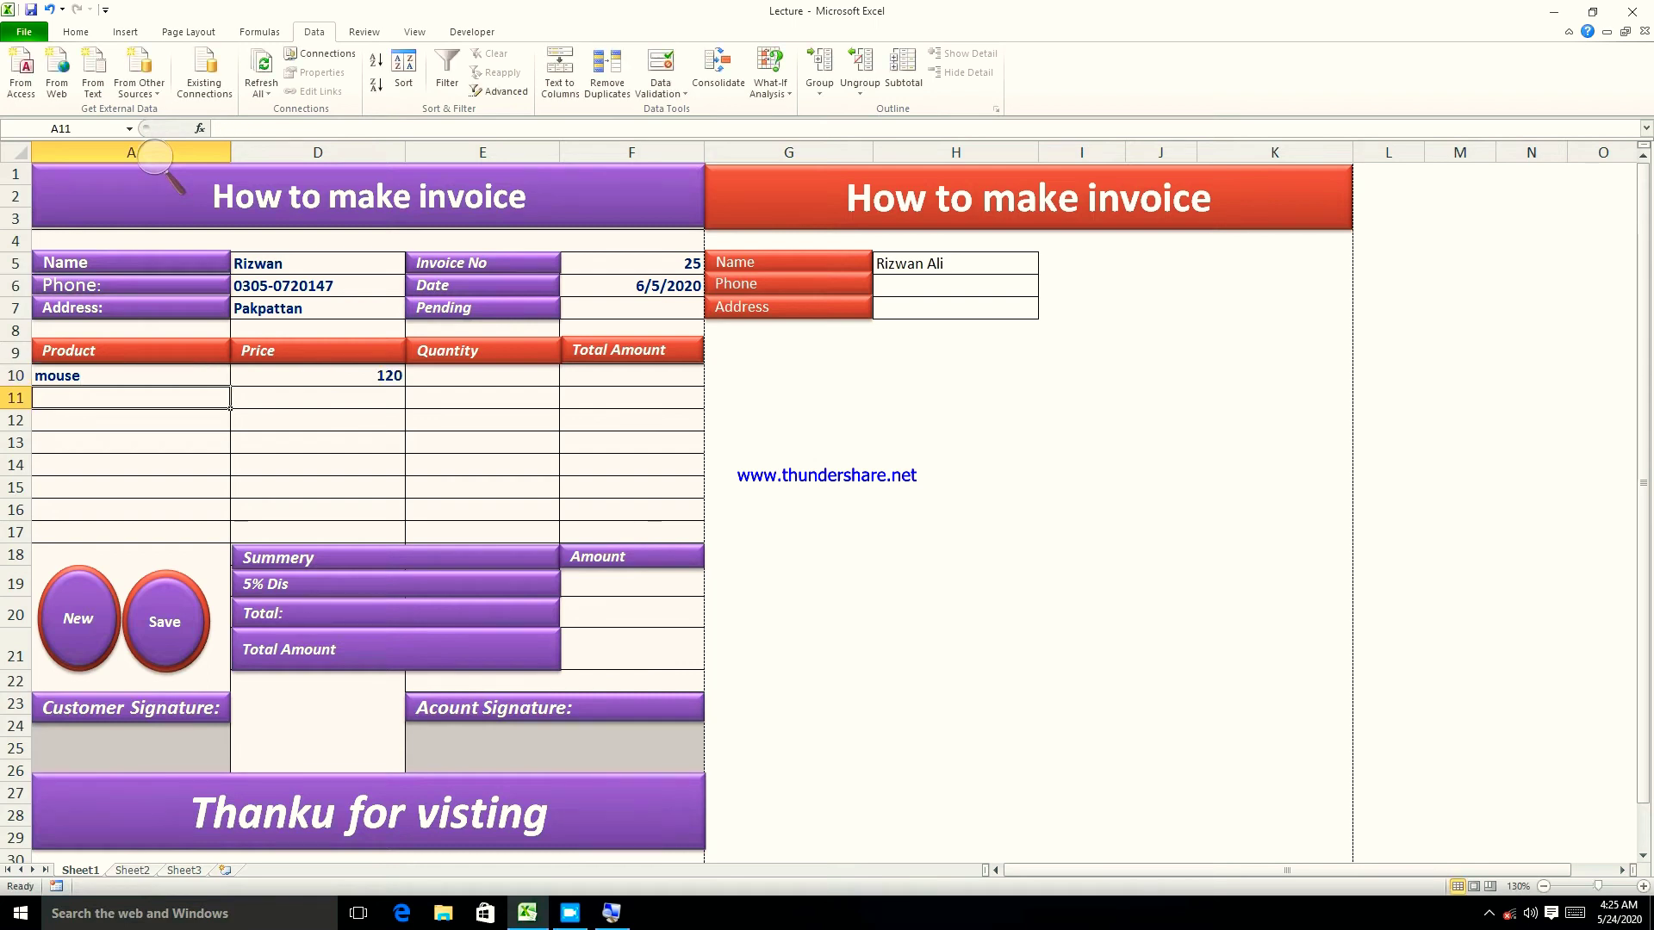
key(Up)
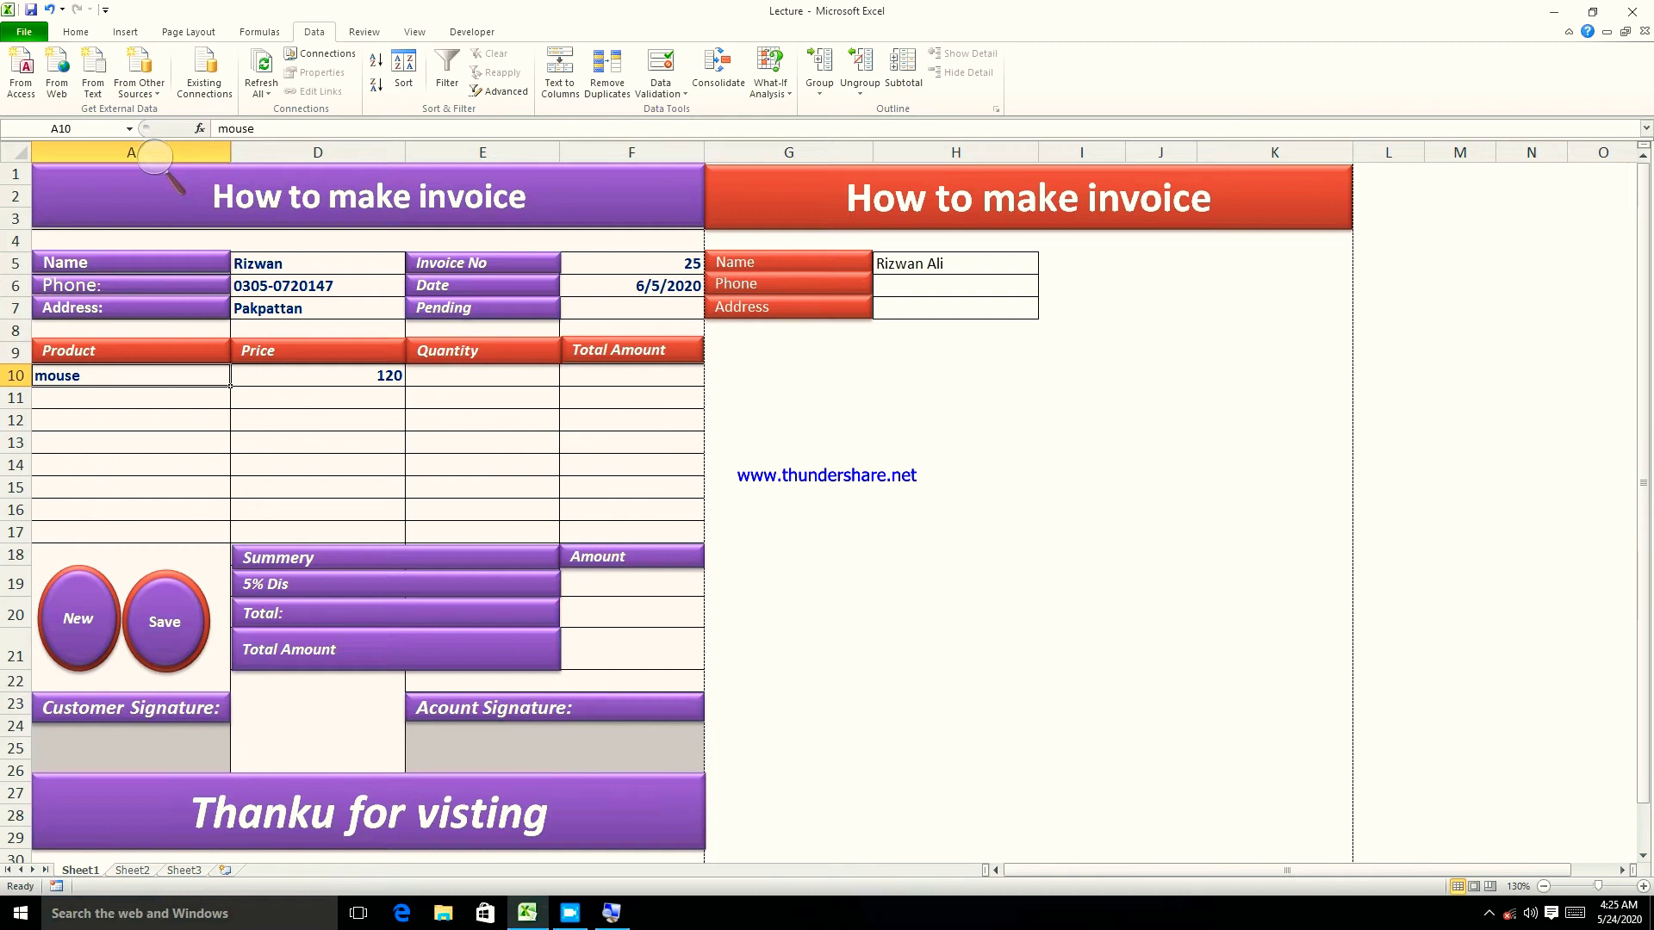
key(Right)
drag(404, 385, 405, 407)
- Enter keyboard as the second product in A11, showing price 300
click(168, 404)
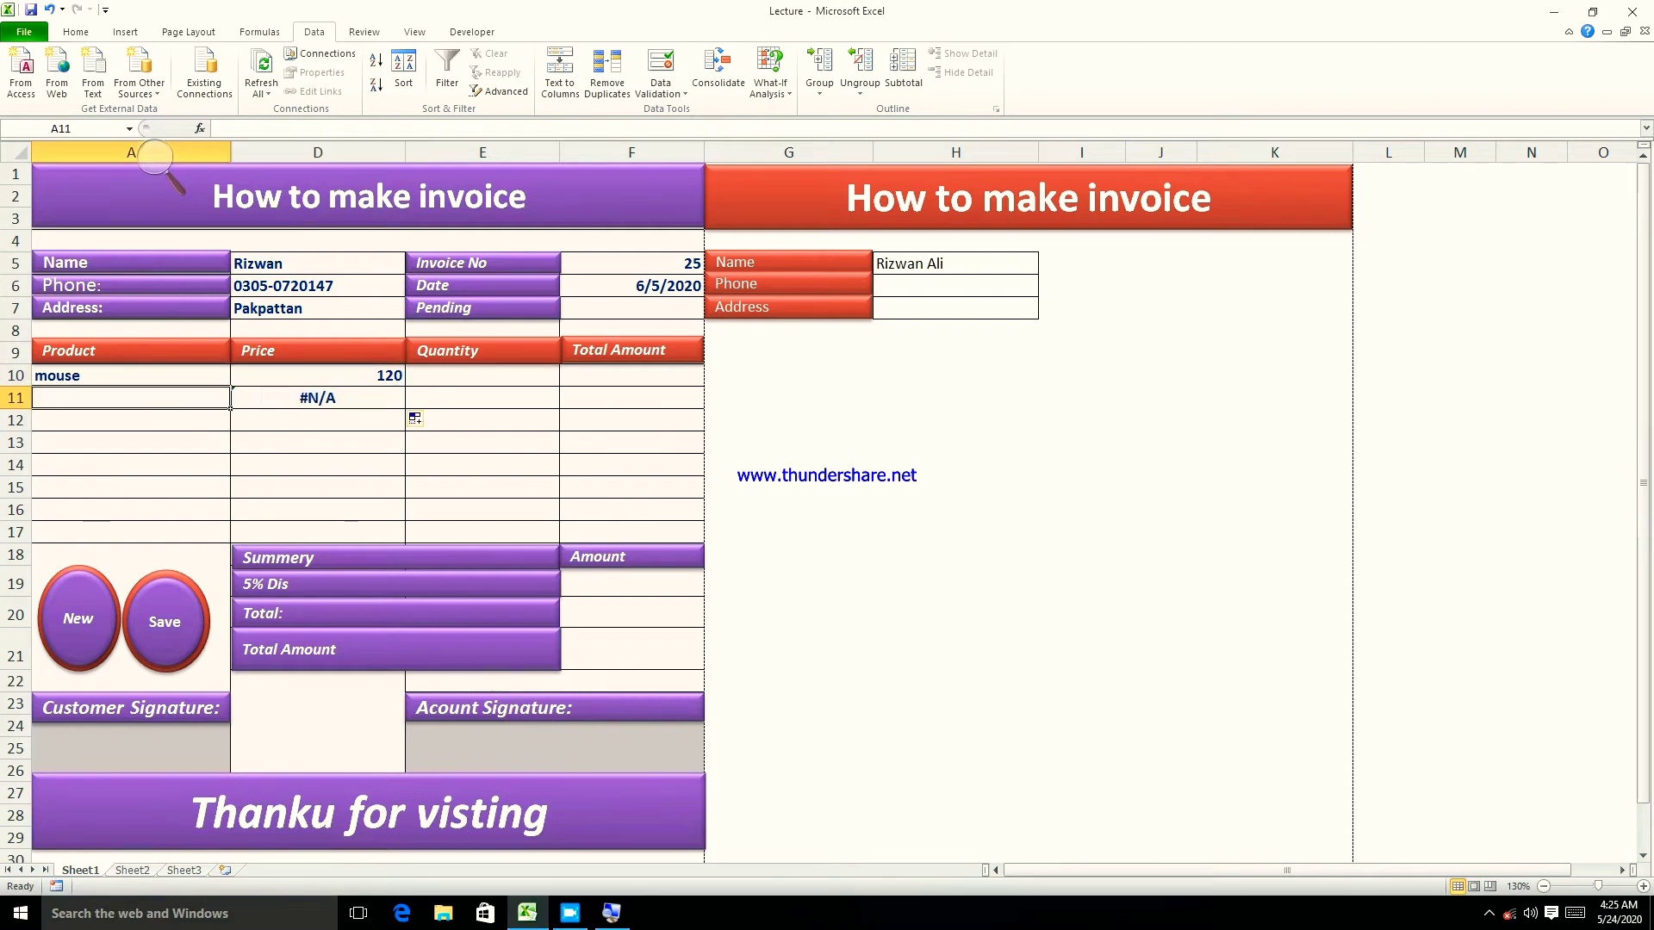
text(keyboard)
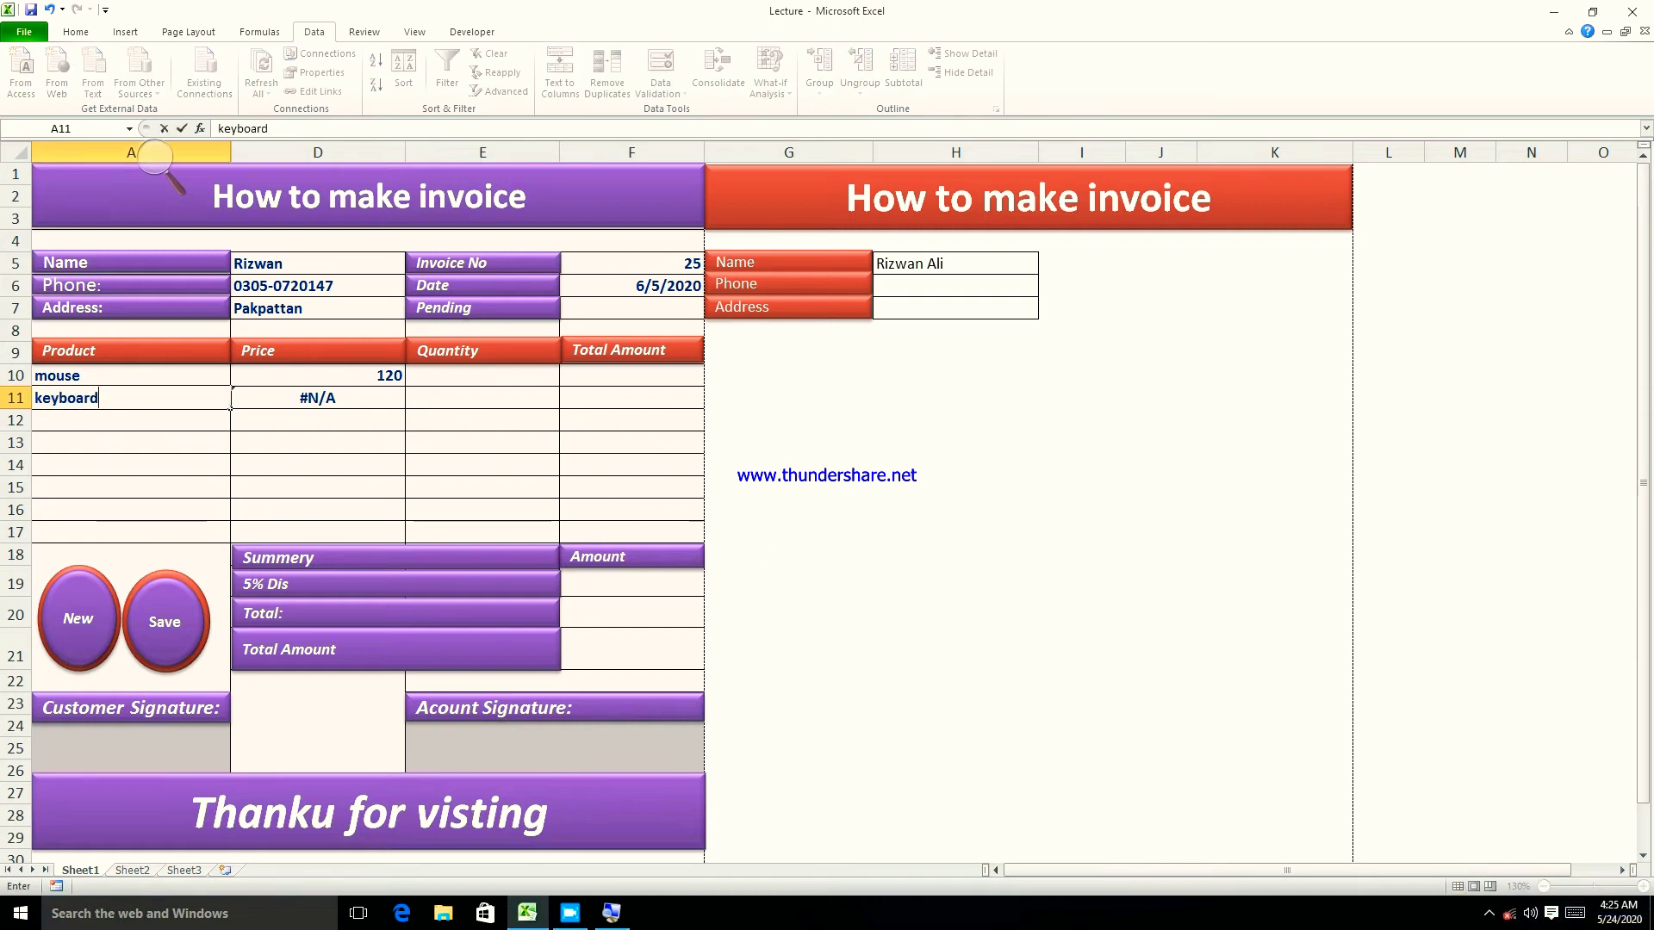
key(Return)
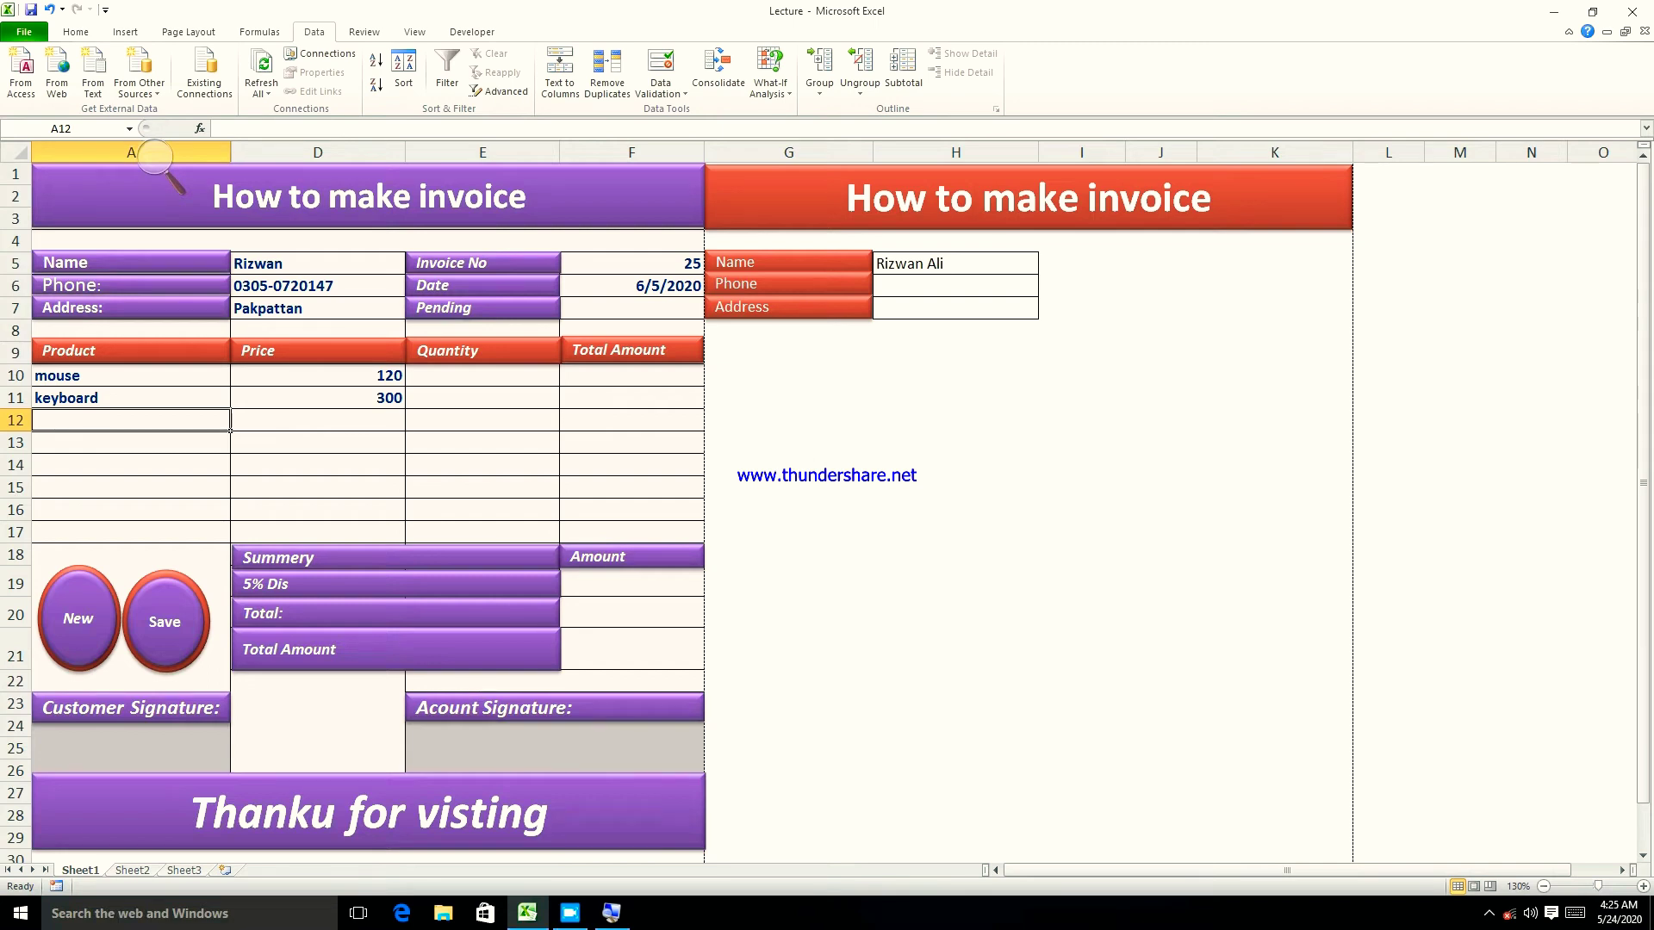
click(442, 379)
click(617, 380)
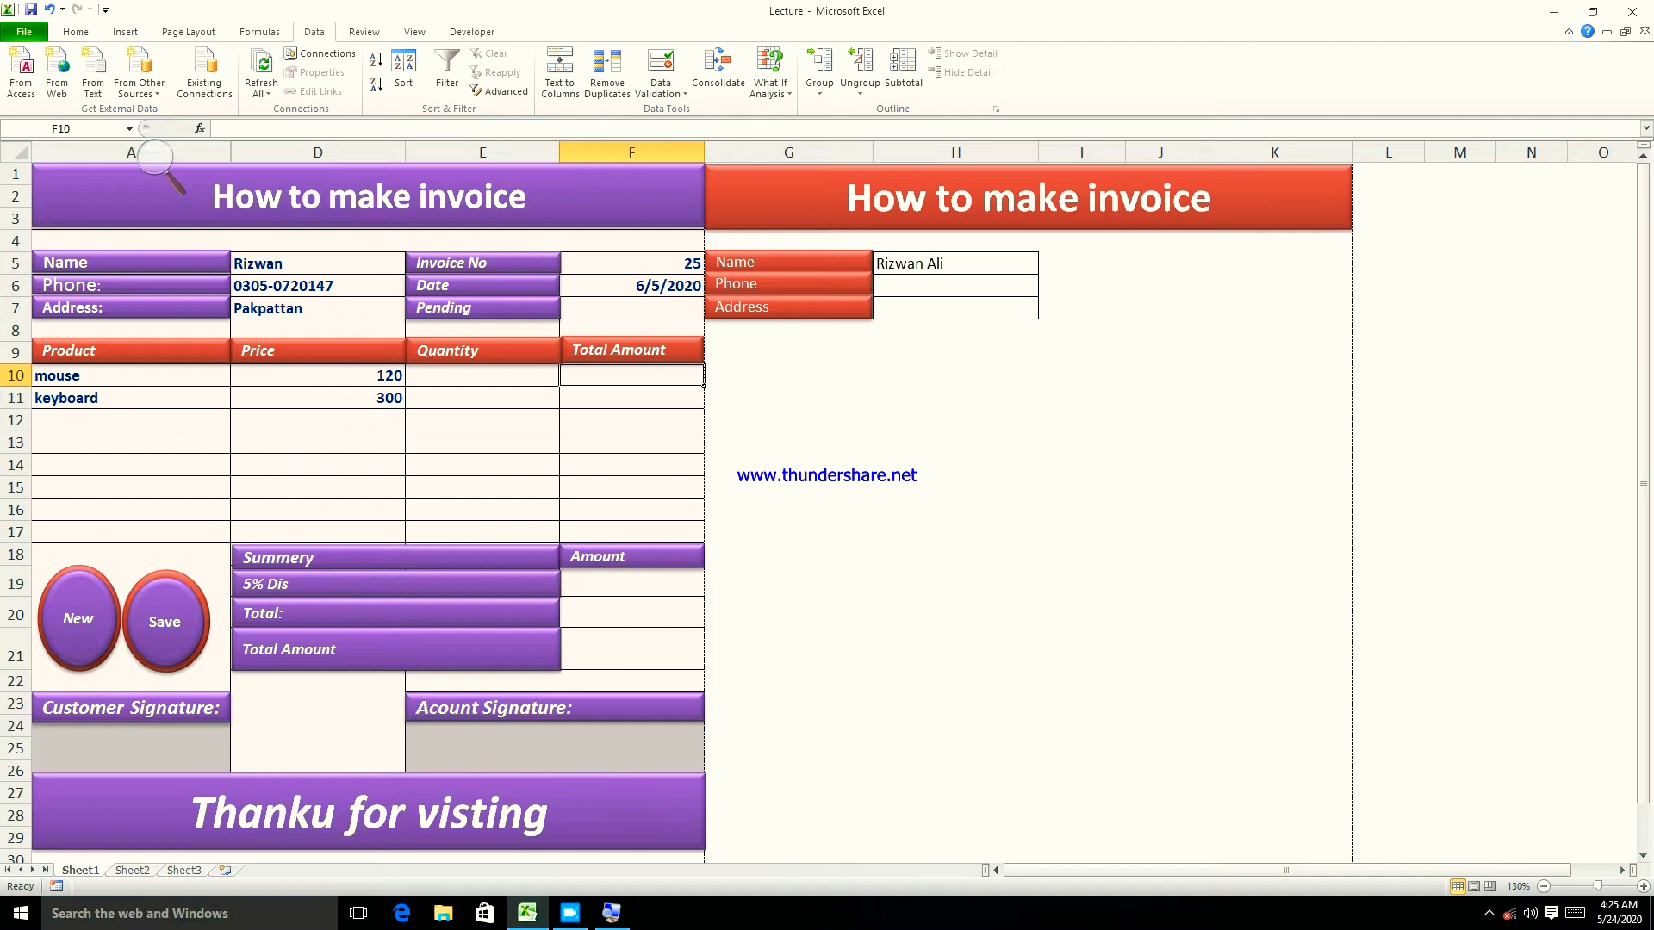
- Enter the row total formula =D10*E10 in F10
text(=)
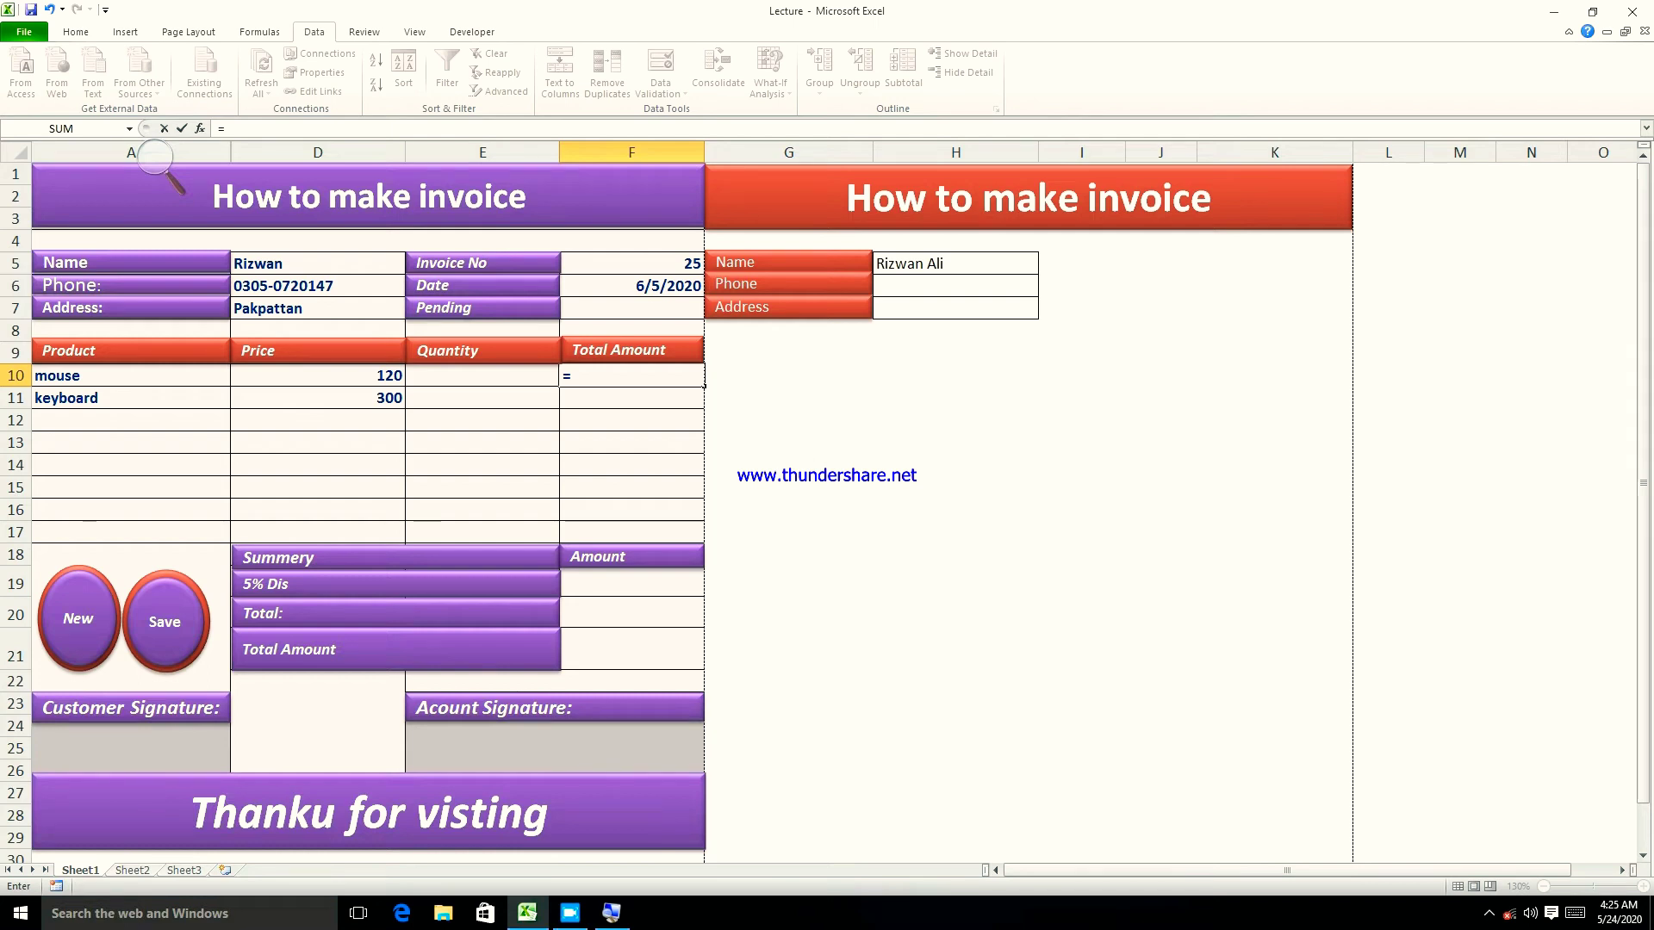
click(341, 379)
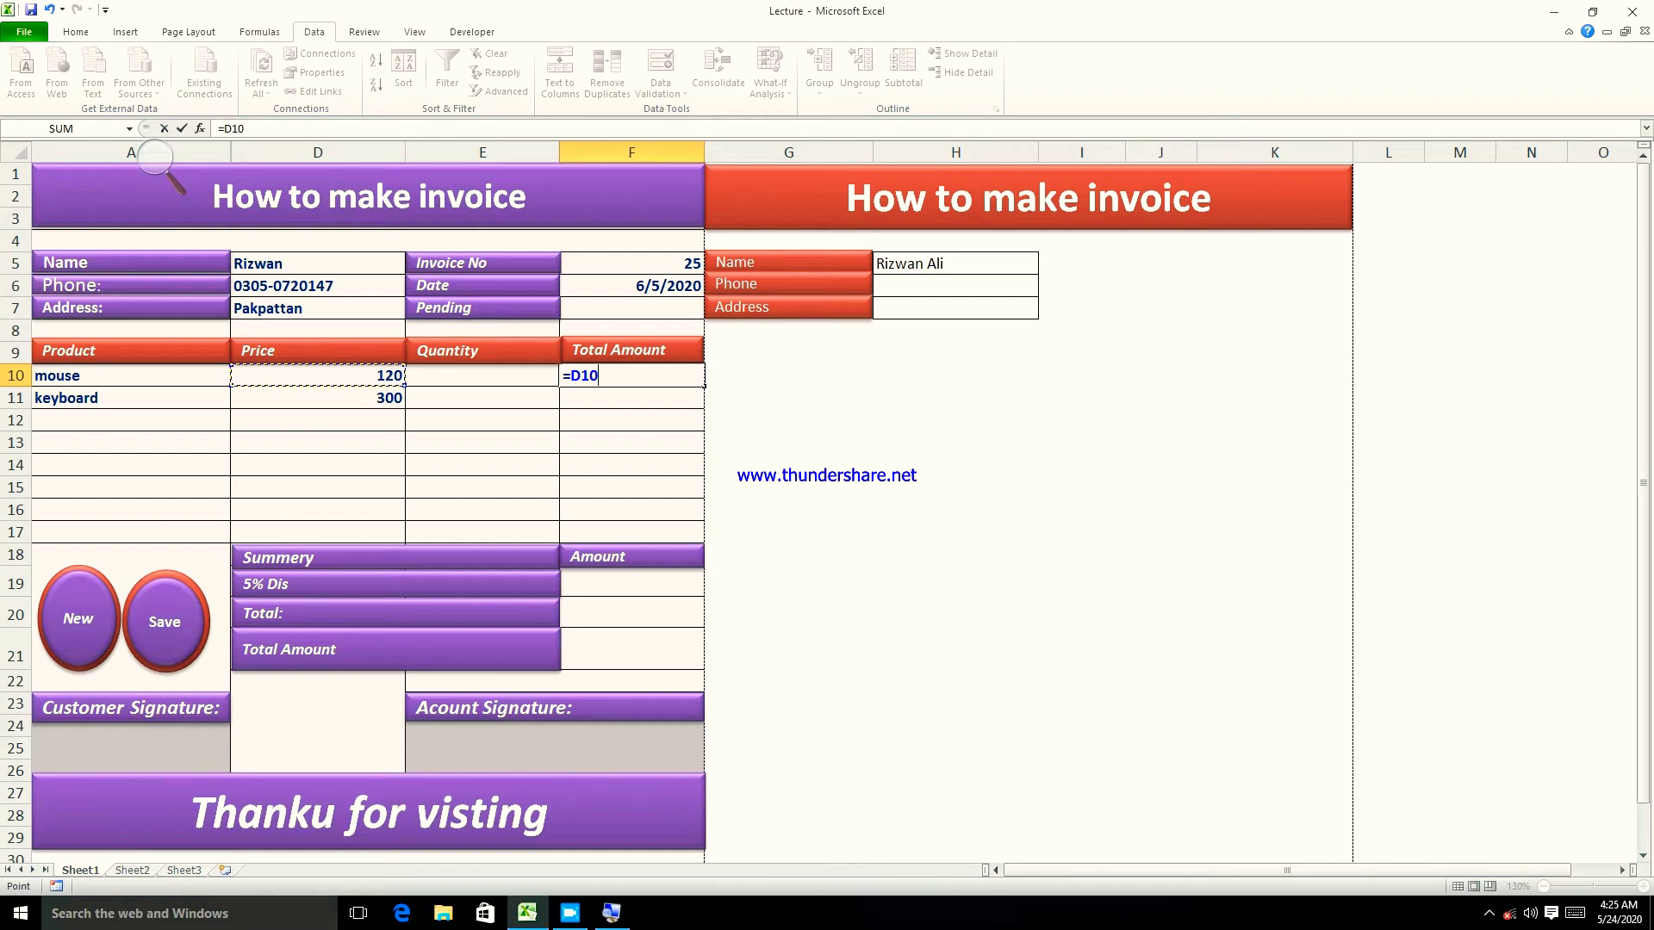
text(*)
key(Left)
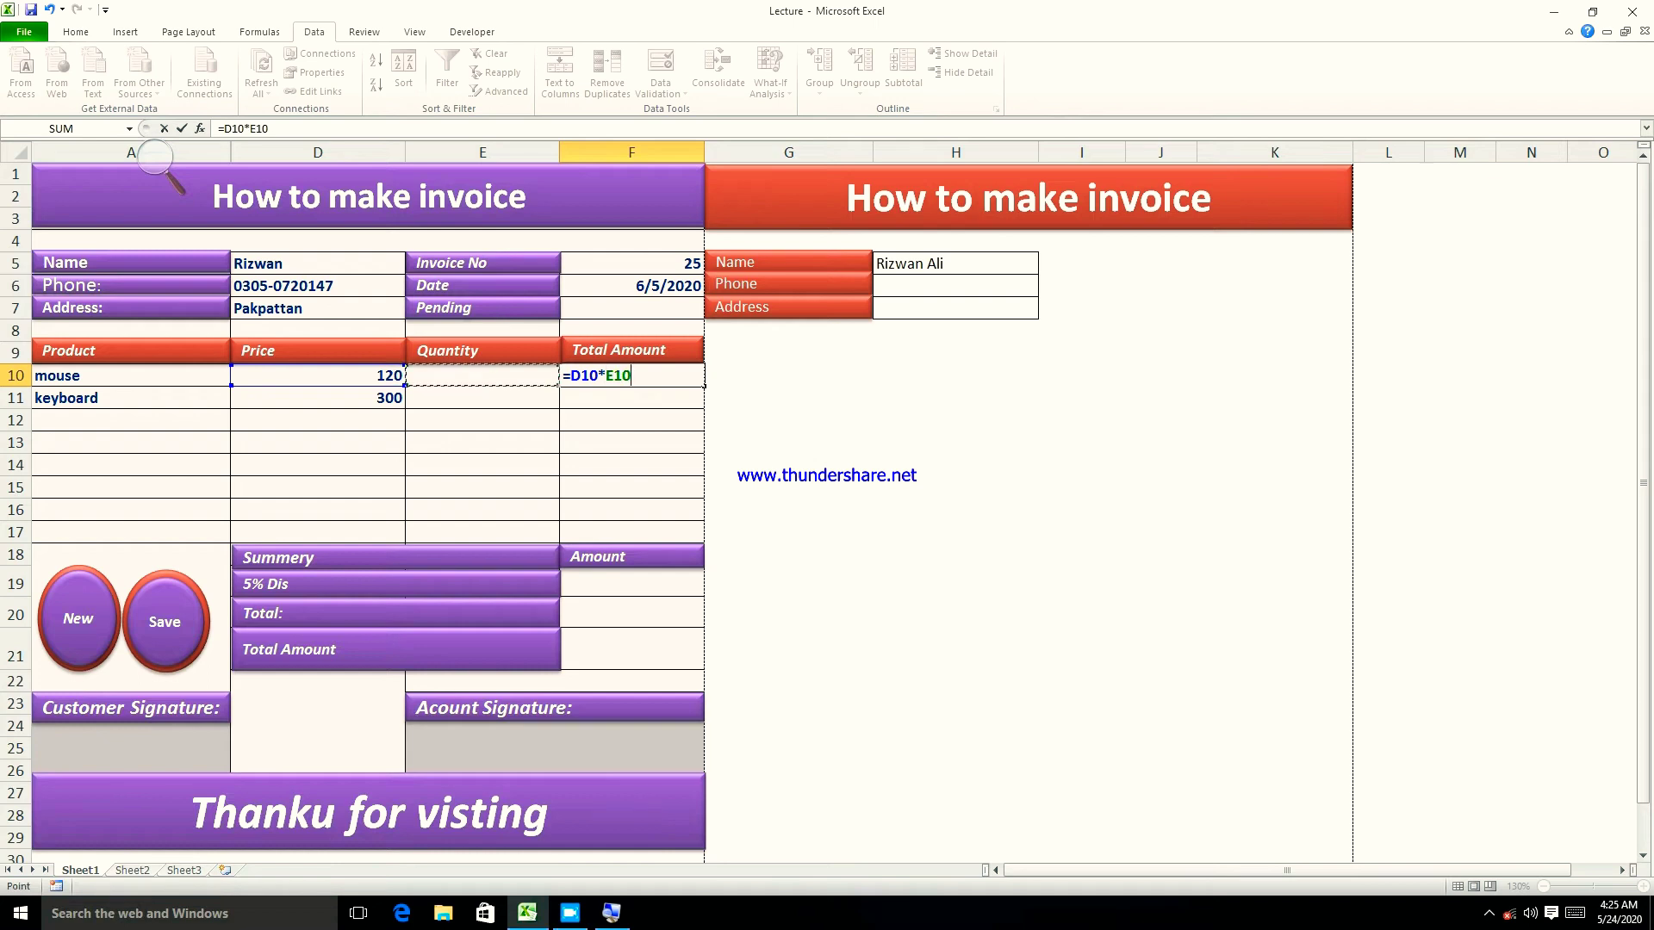
key(Return)
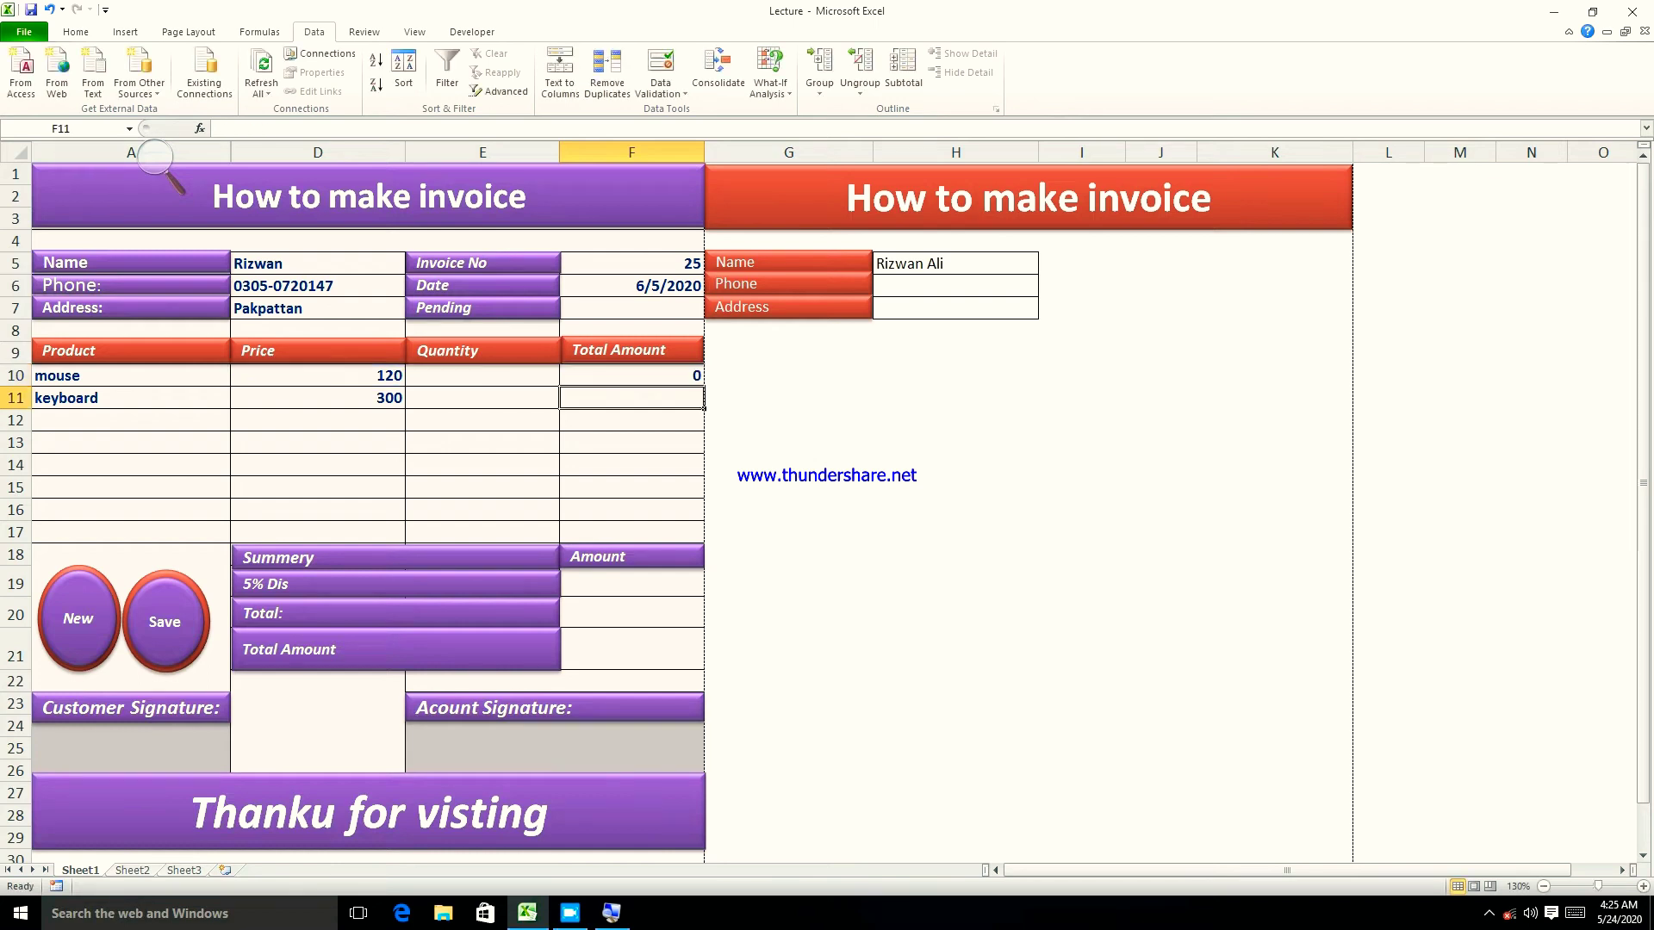
- Set the mouse quantity in E10 to 2
click(483, 375)
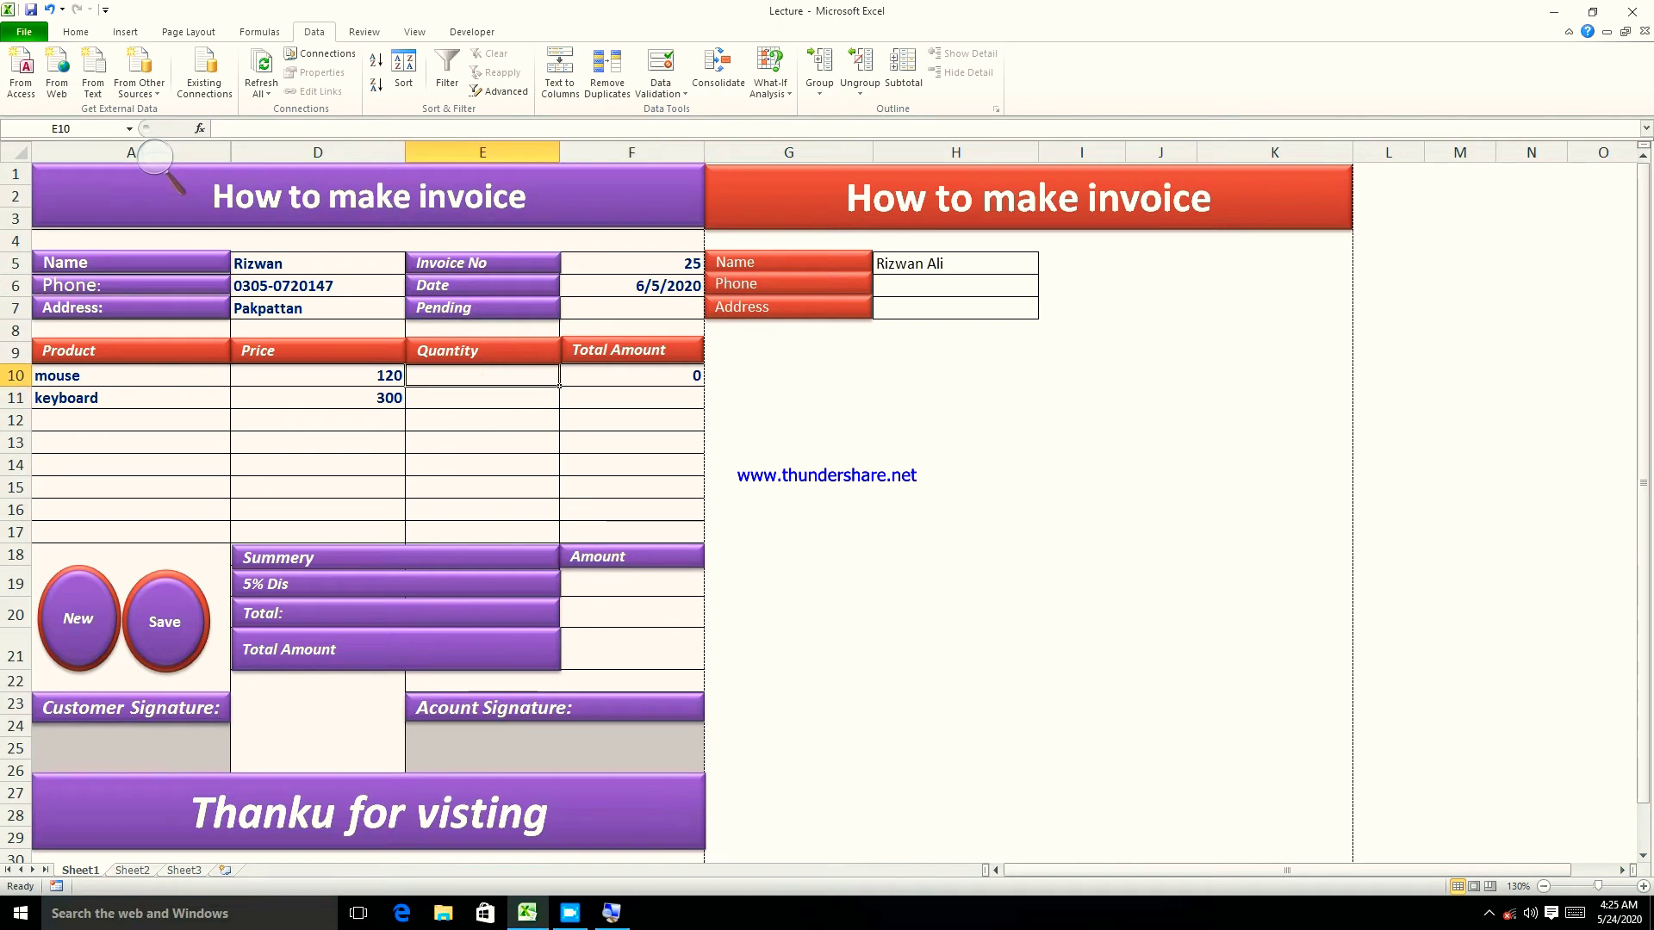
text(1)
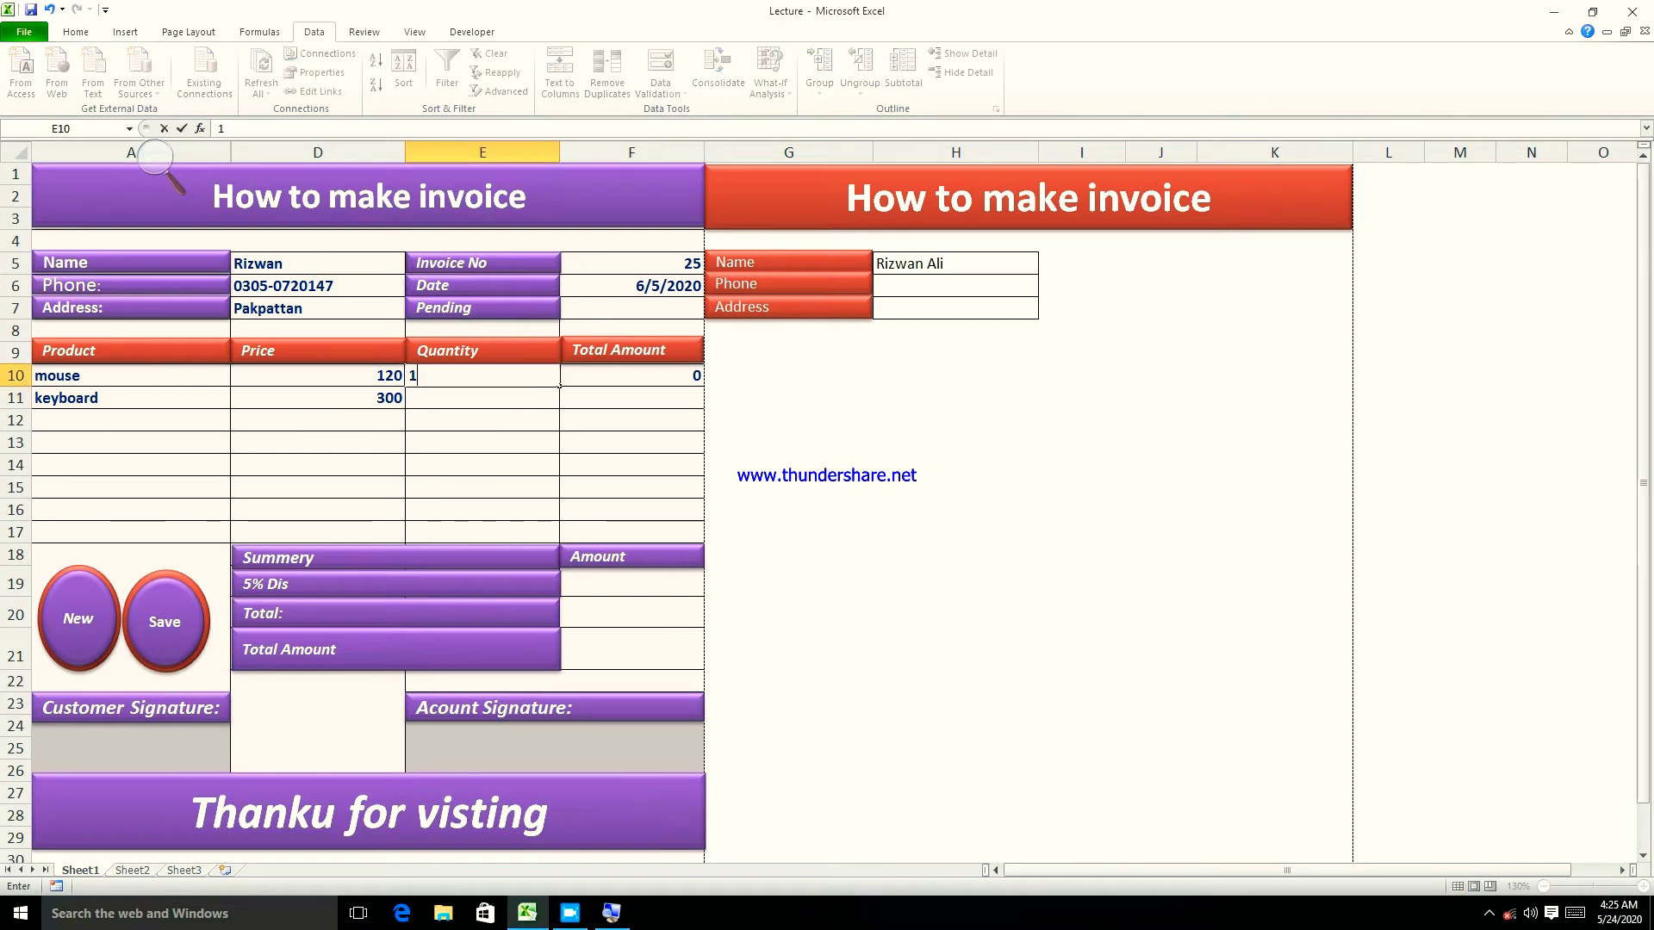
key(Return)
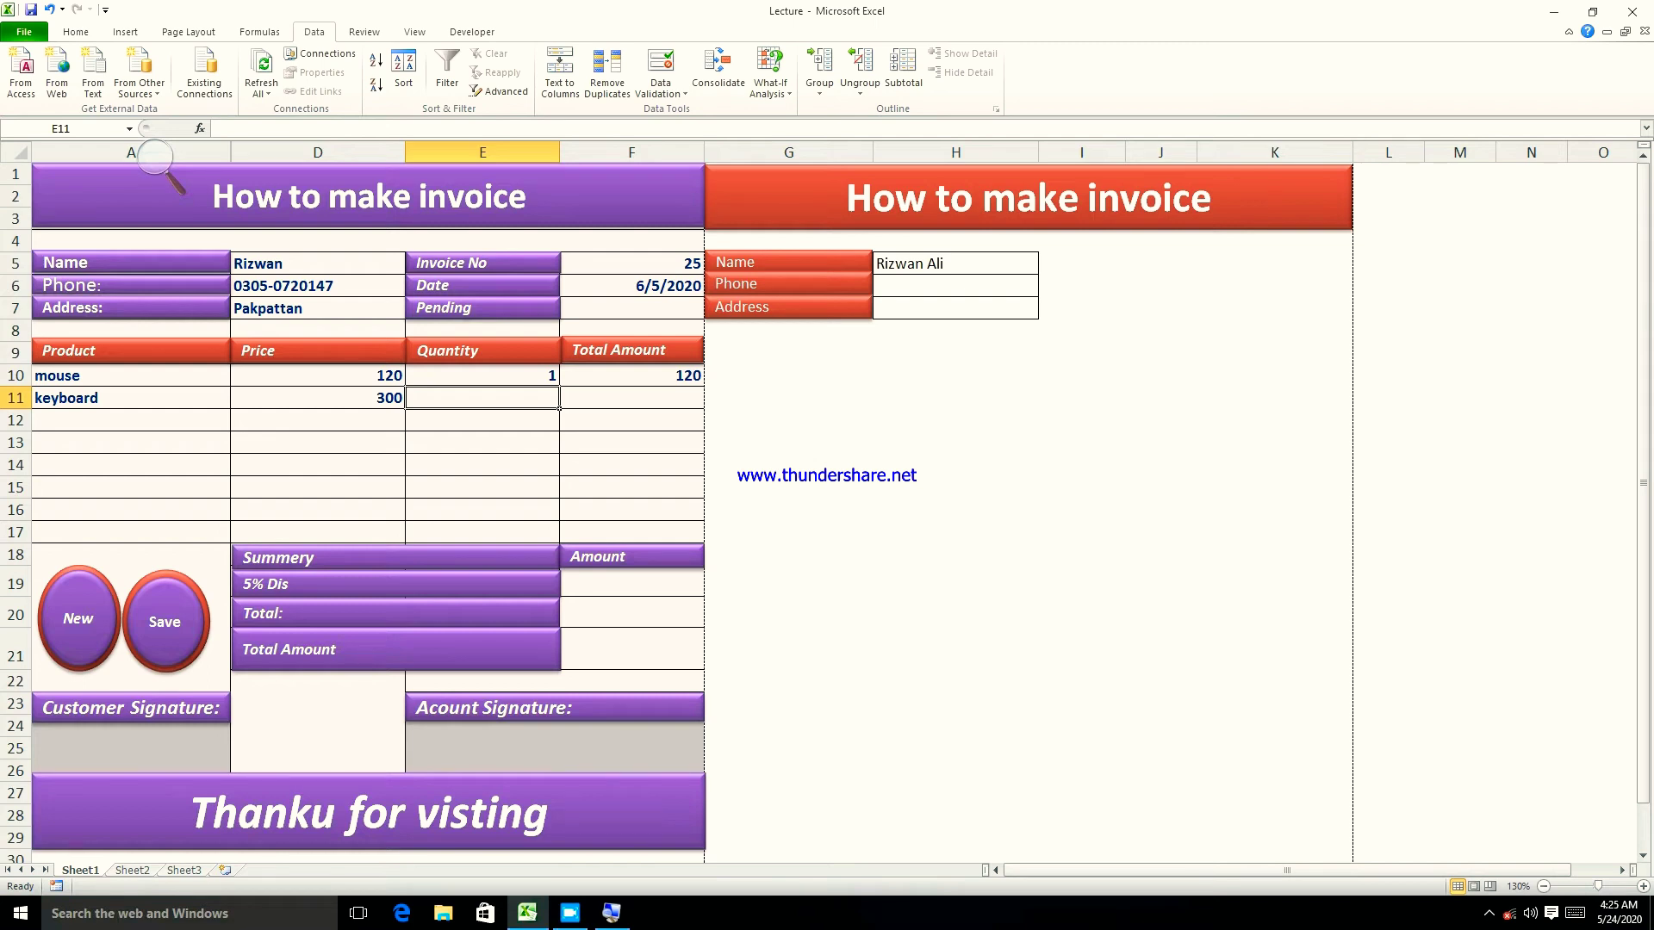
click(505, 379)
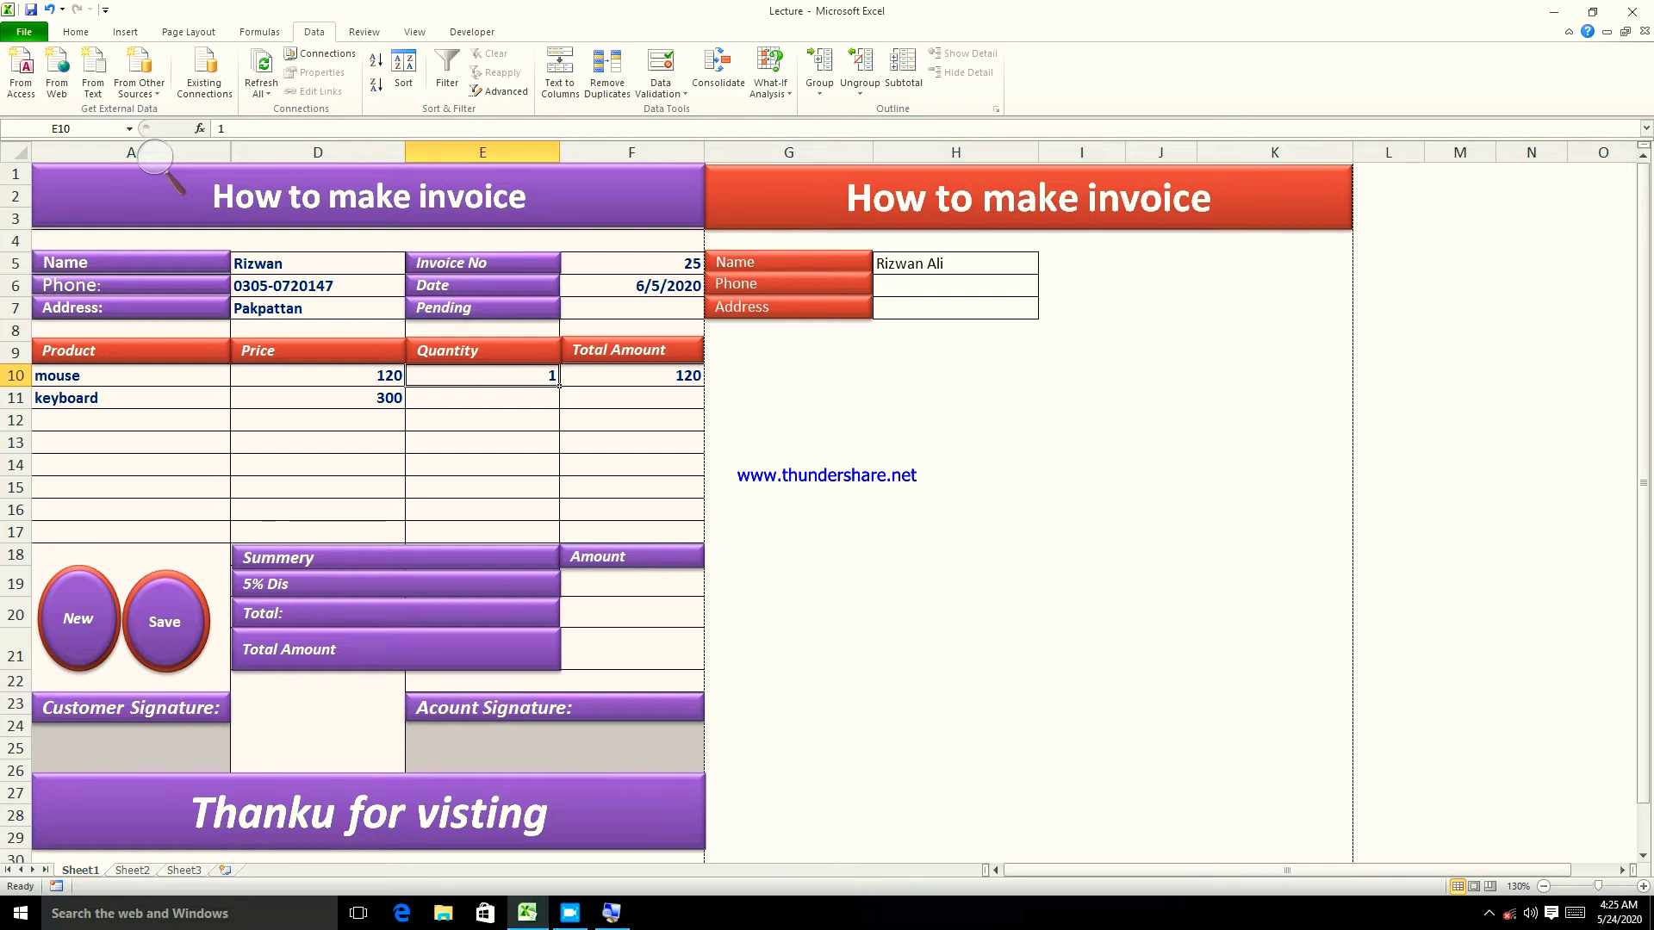
text(2)
key(Return)
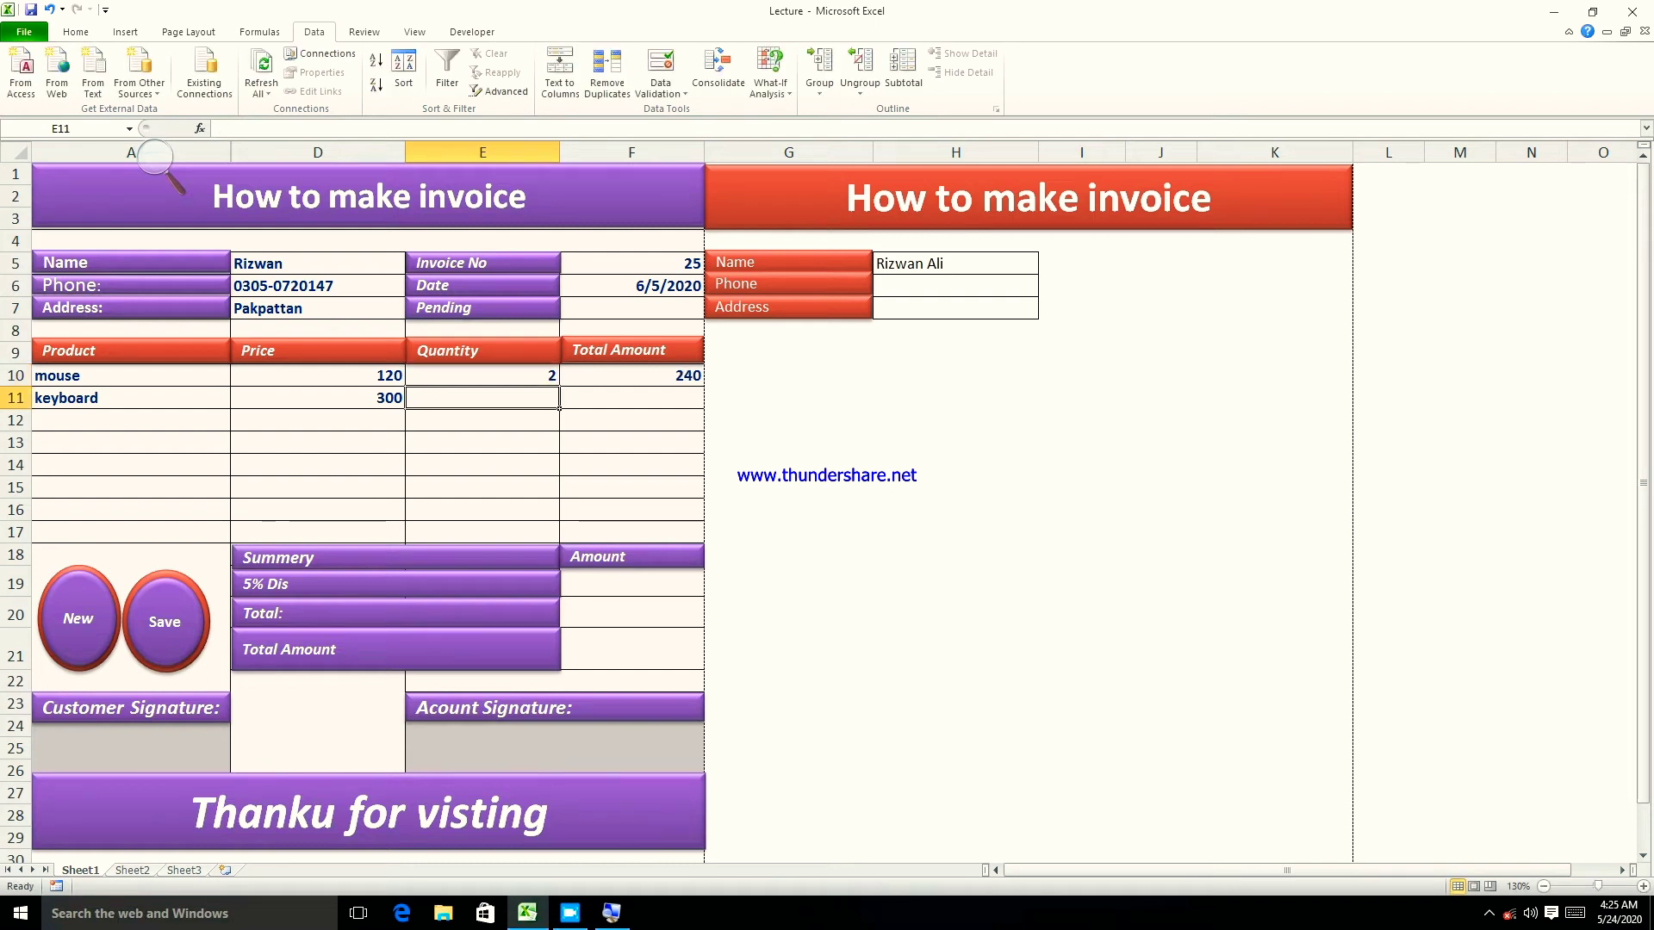
key(Up)
key(Down)
- Copy the total formula down to F11 and set the keyboard quantity to 1
click(613, 376)
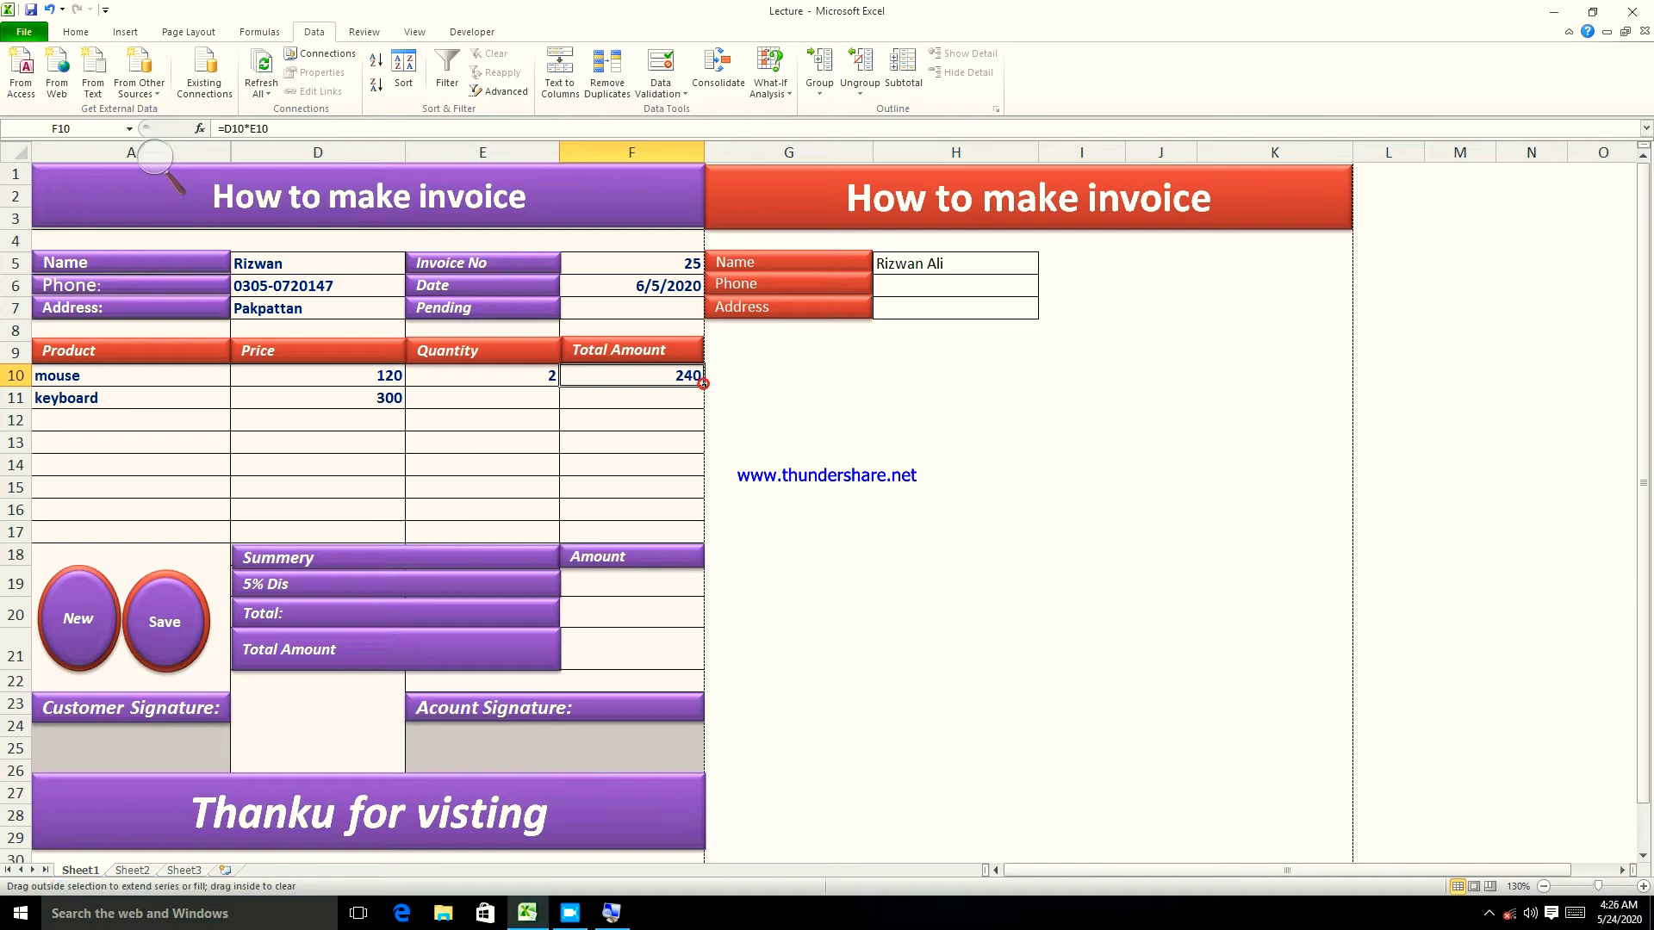
drag(704, 386, 703, 405)
click(458, 402)
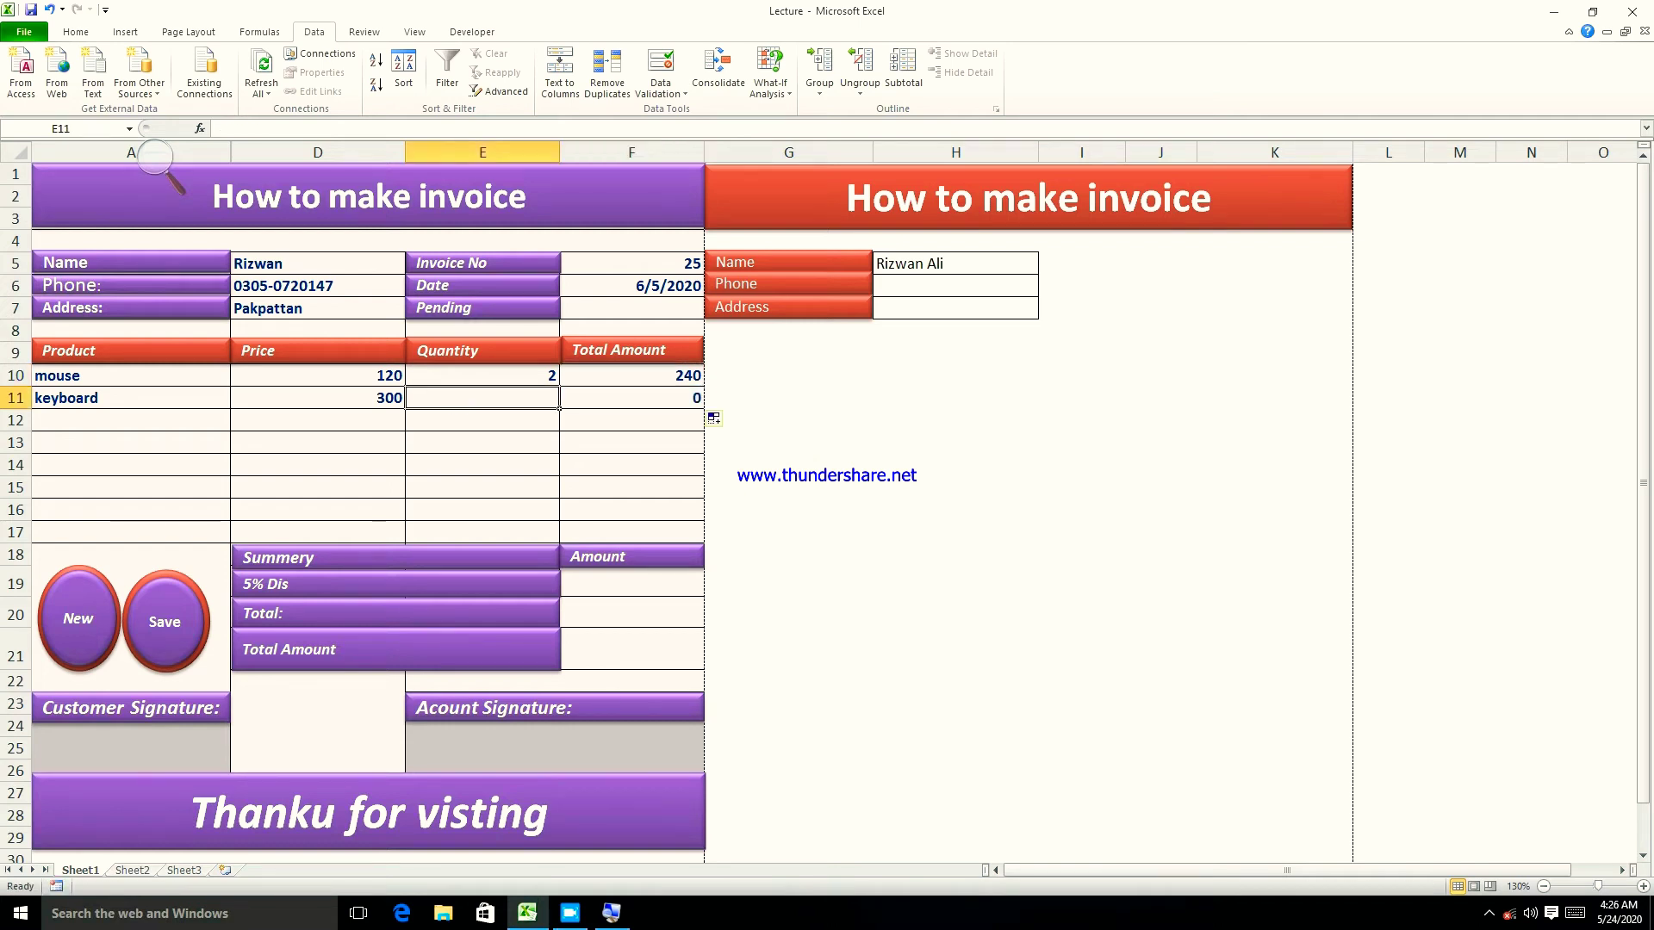
text(1)
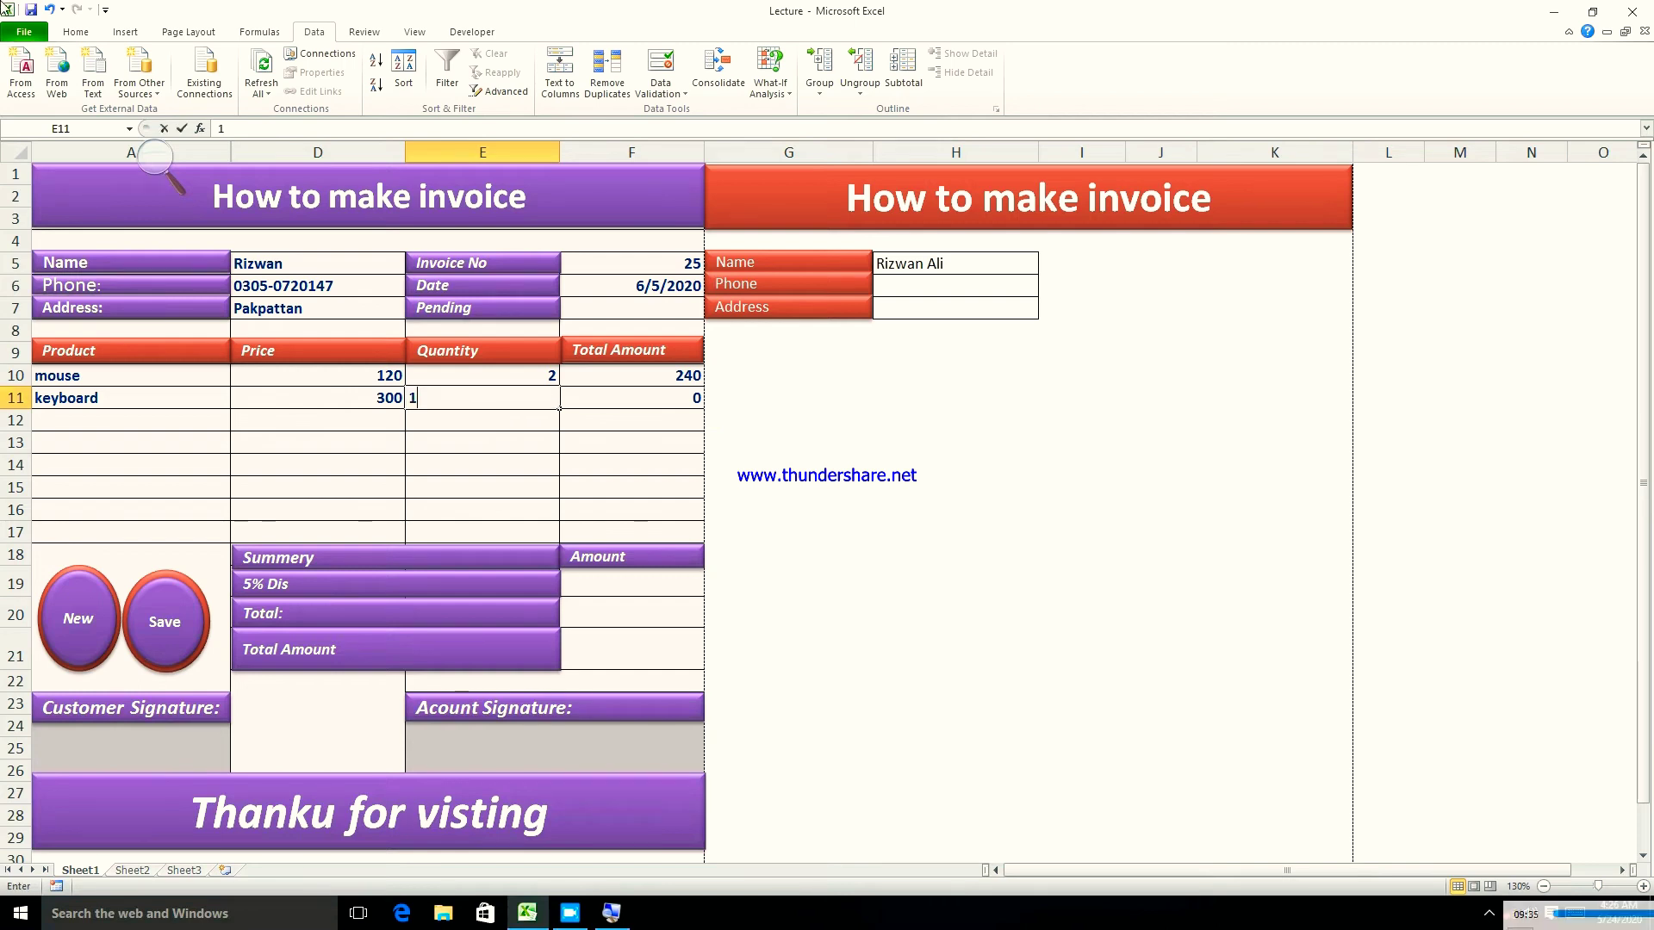
key(Return)
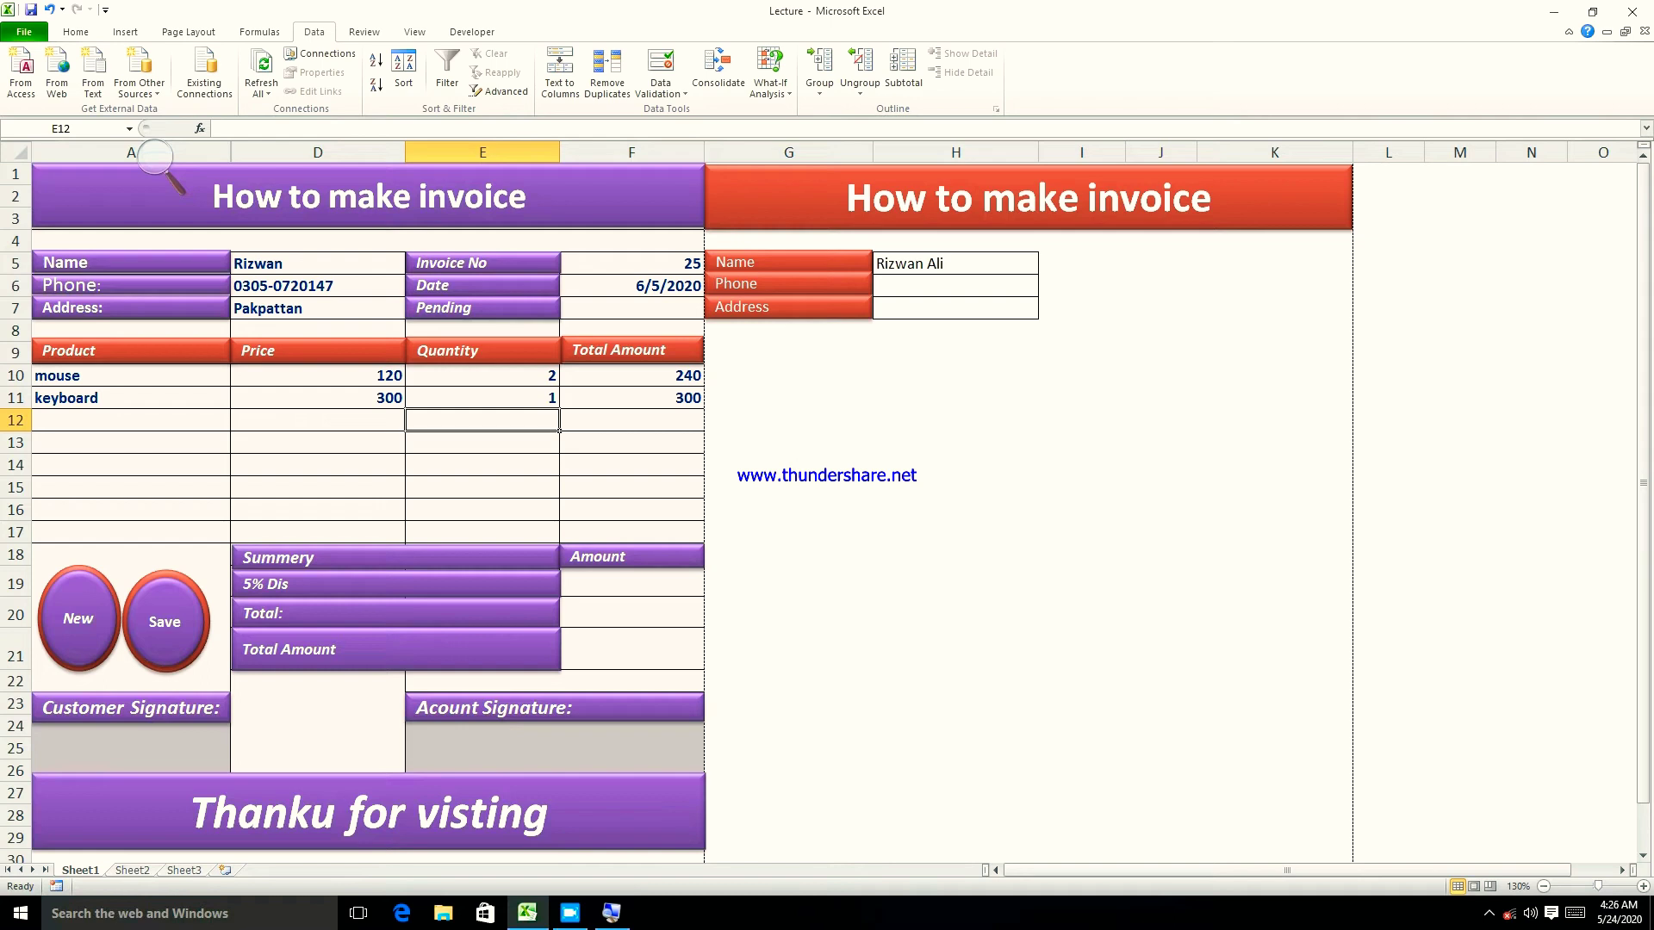
- Enter =sum(F10:F17) in the Total amount cell F20
click(608, 583)
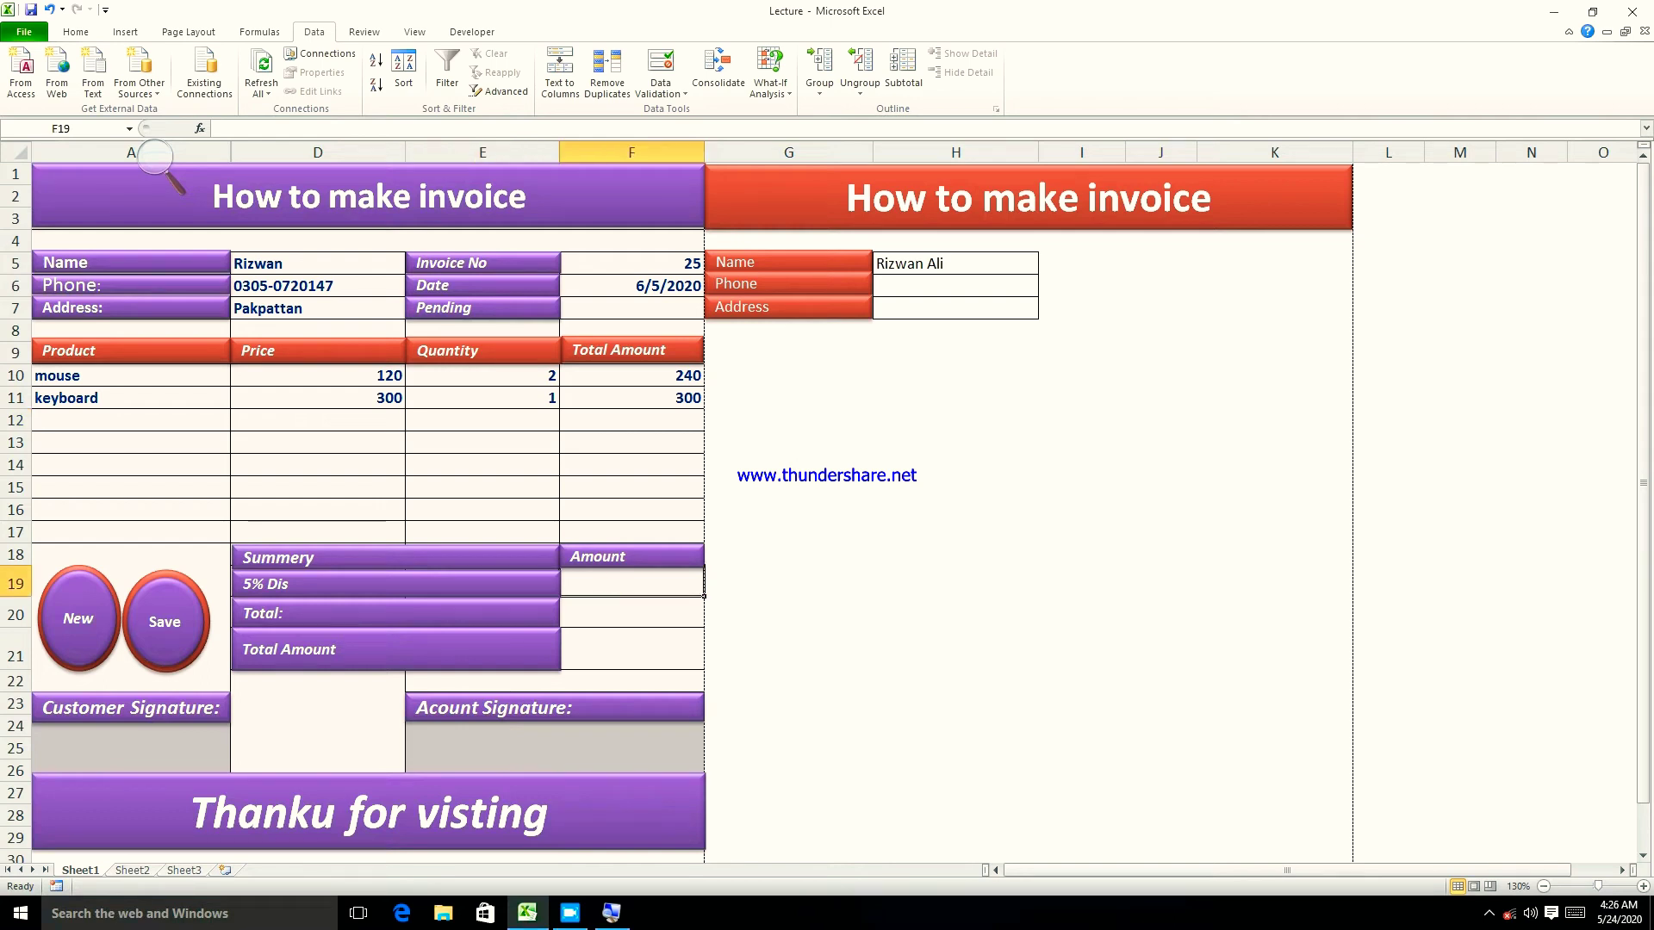
click(615, 620)
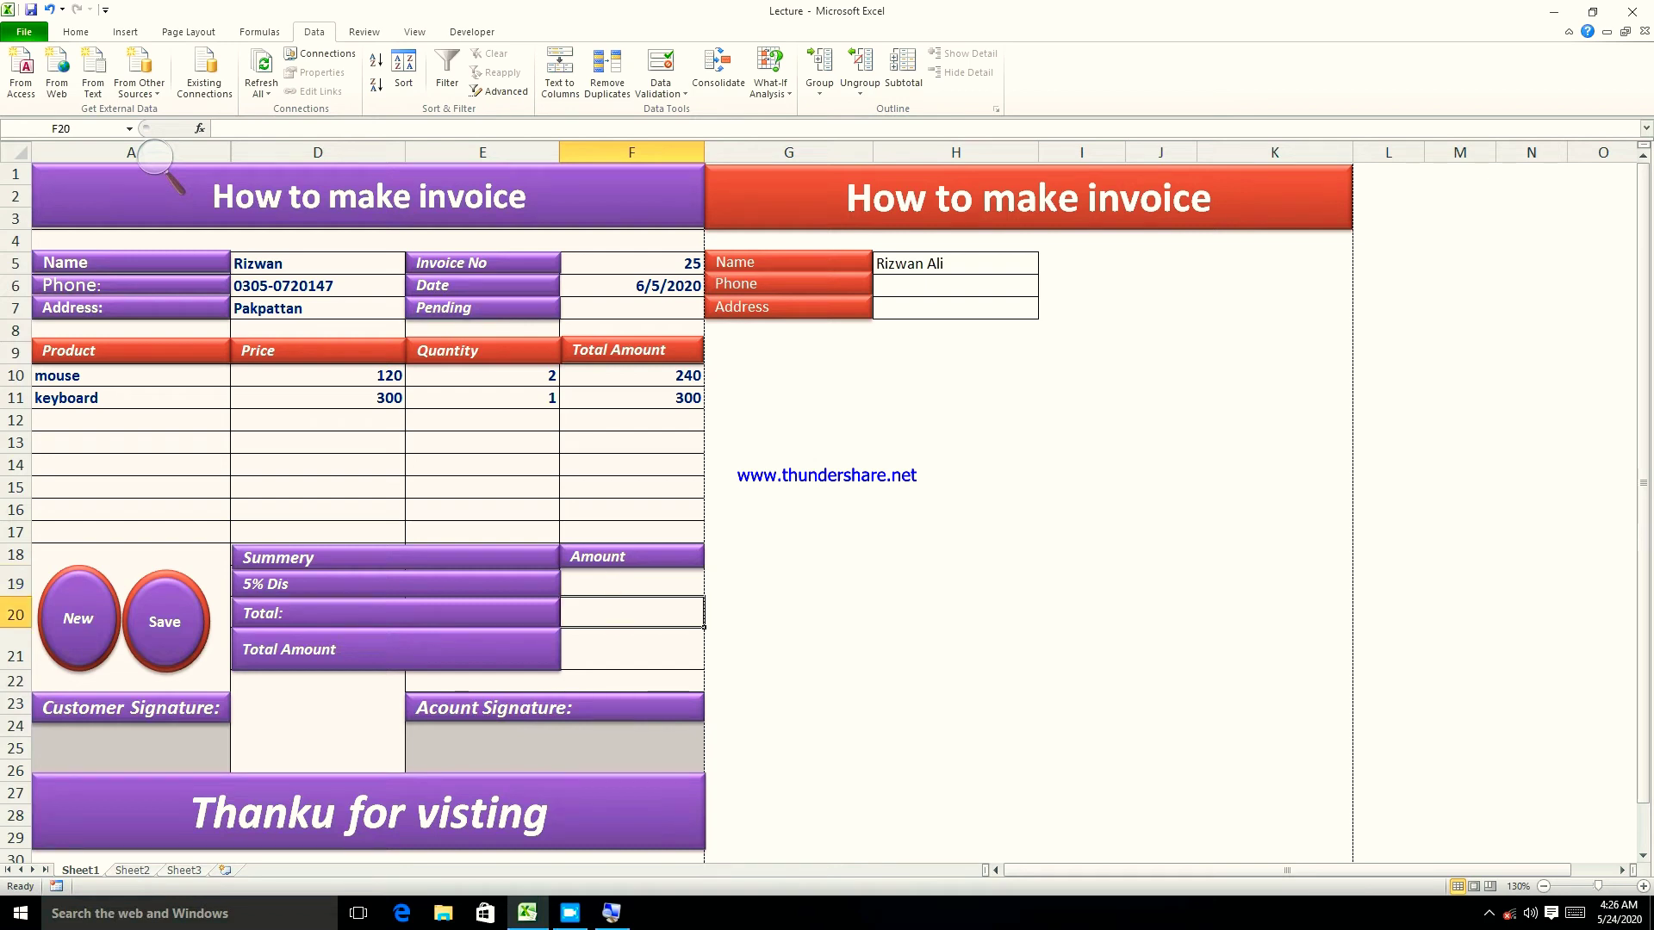
click(396, 614)
click(618, 615)
text(=)
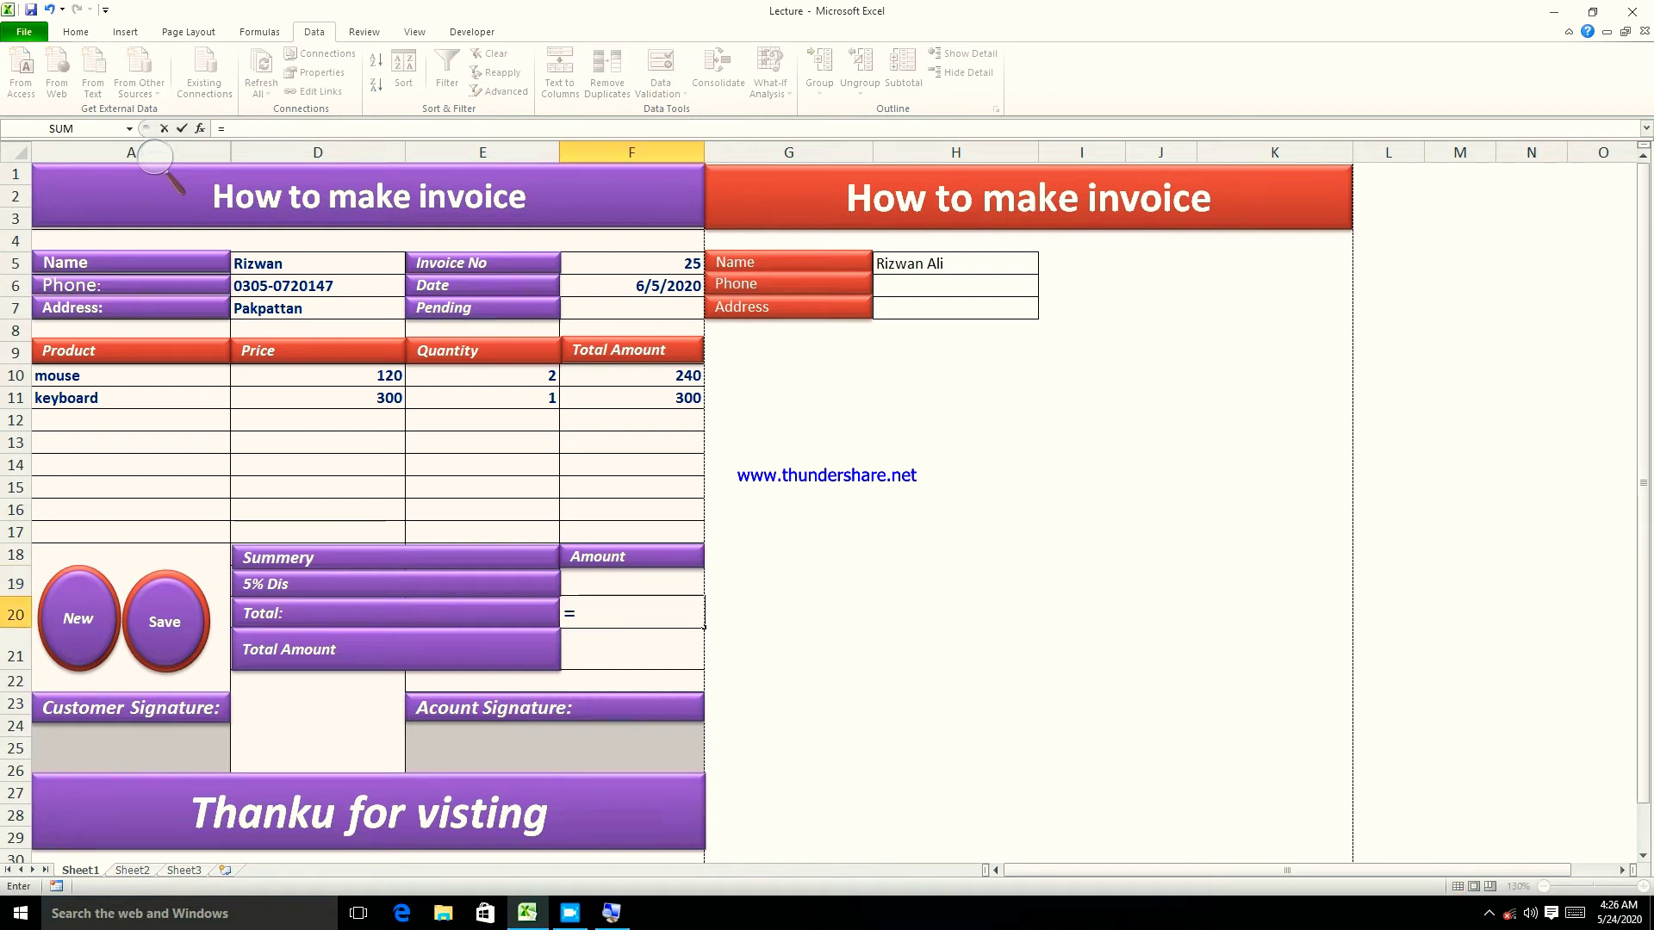
text(sum()
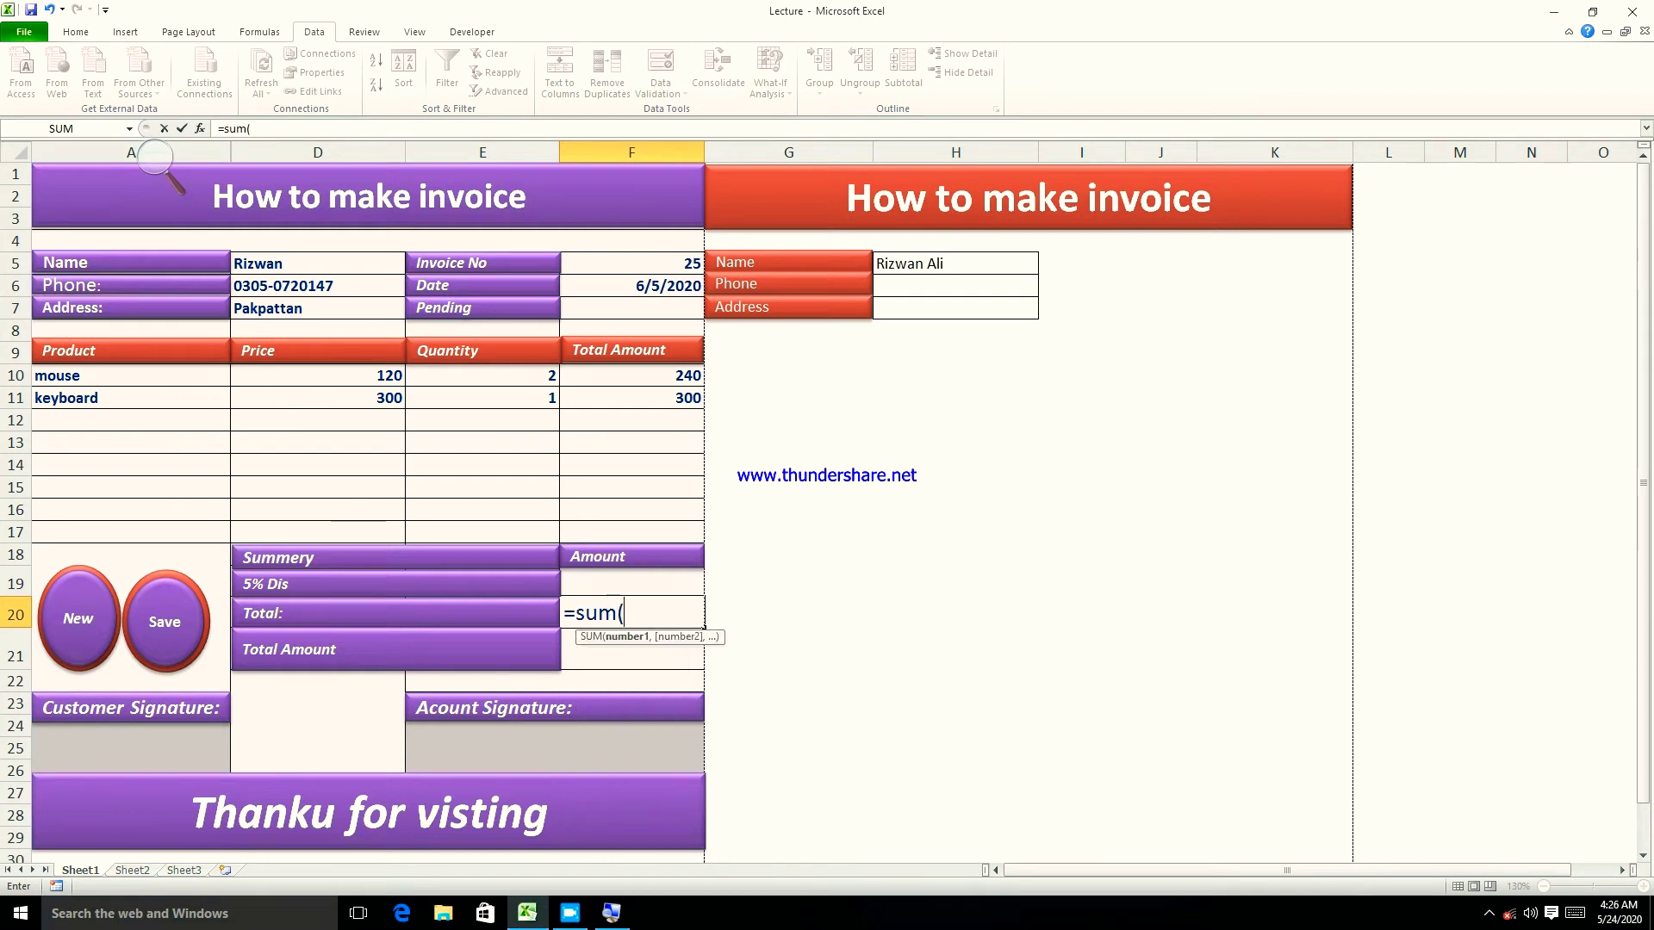
drag(620, 374, 698, 534)
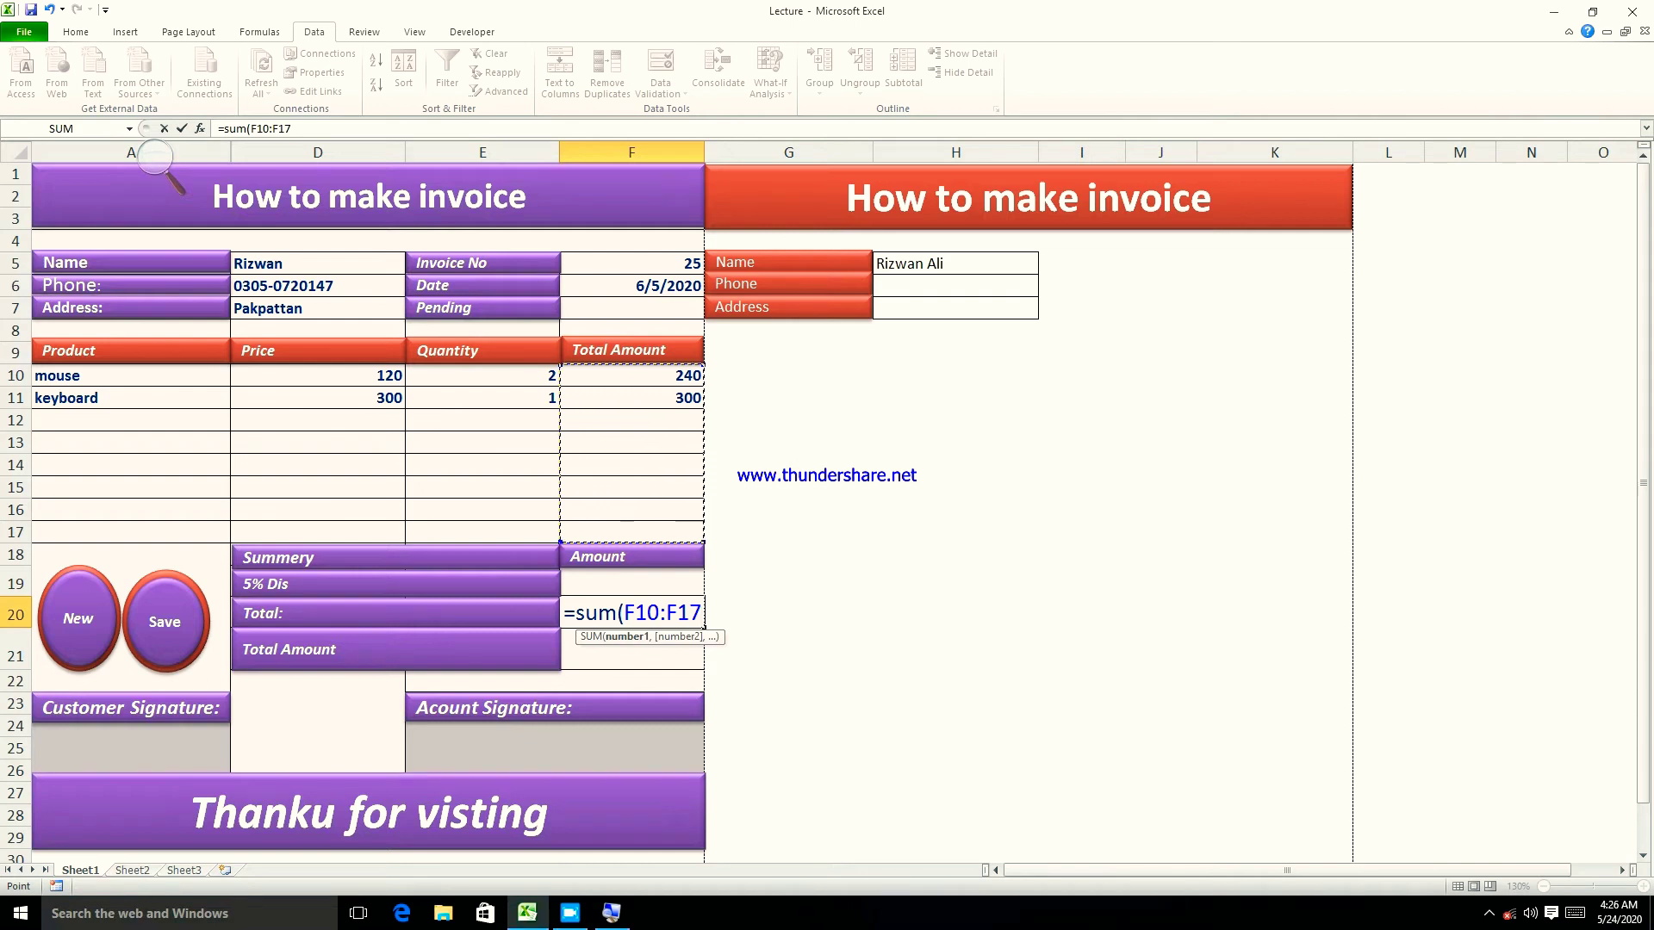
text())
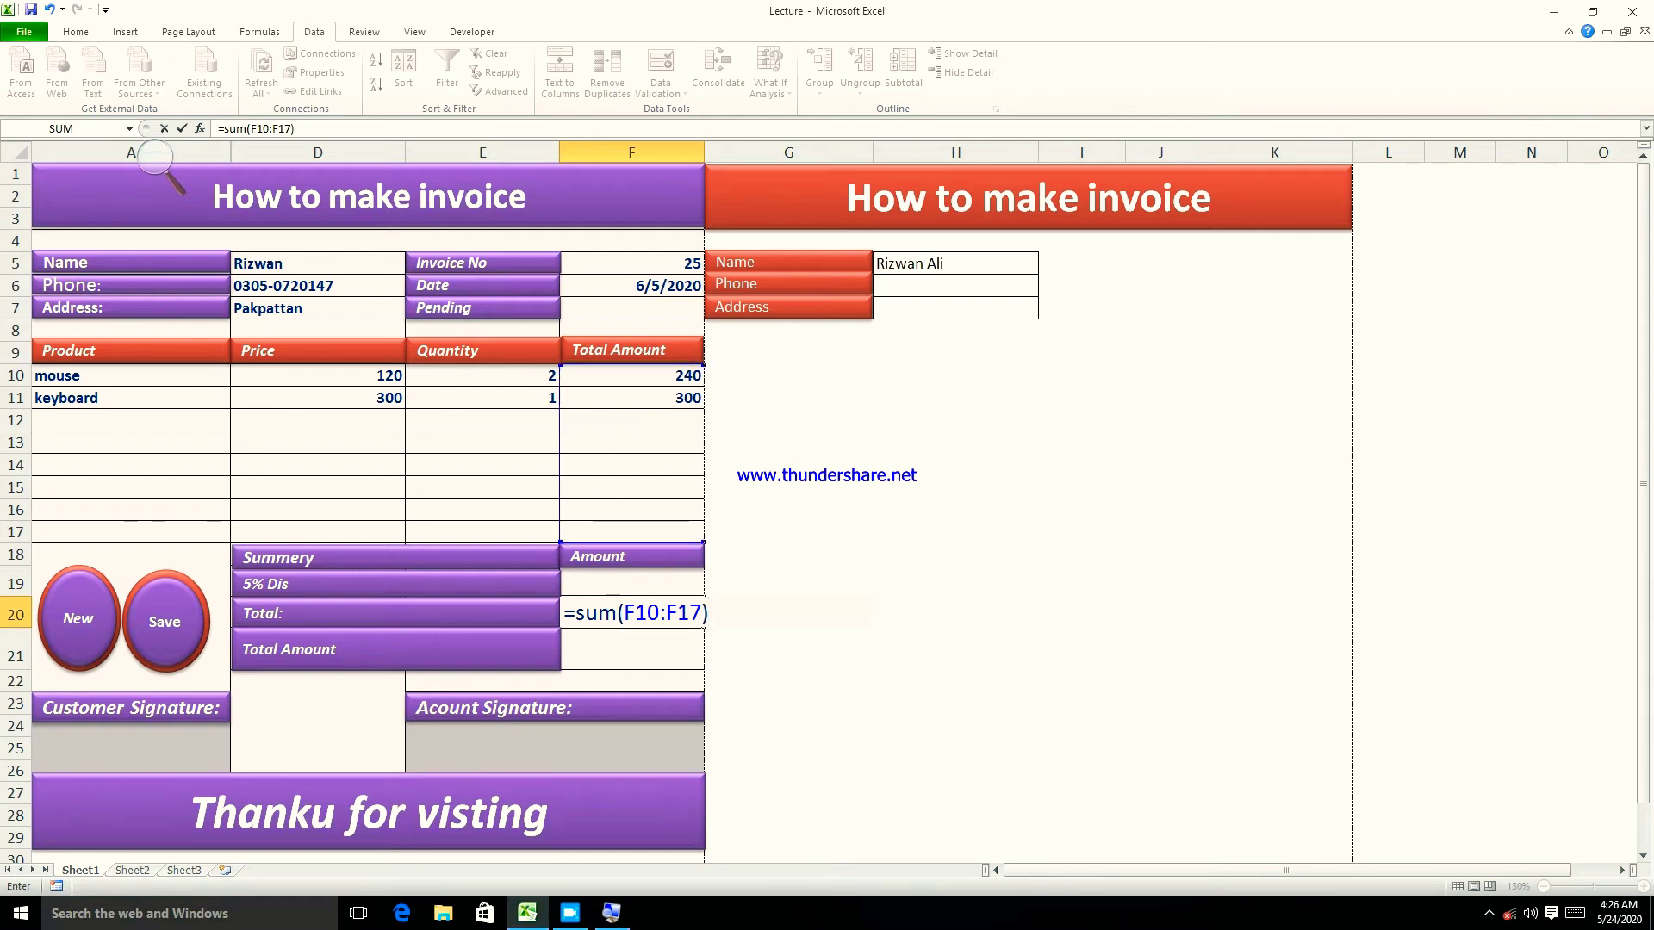
key(Return)
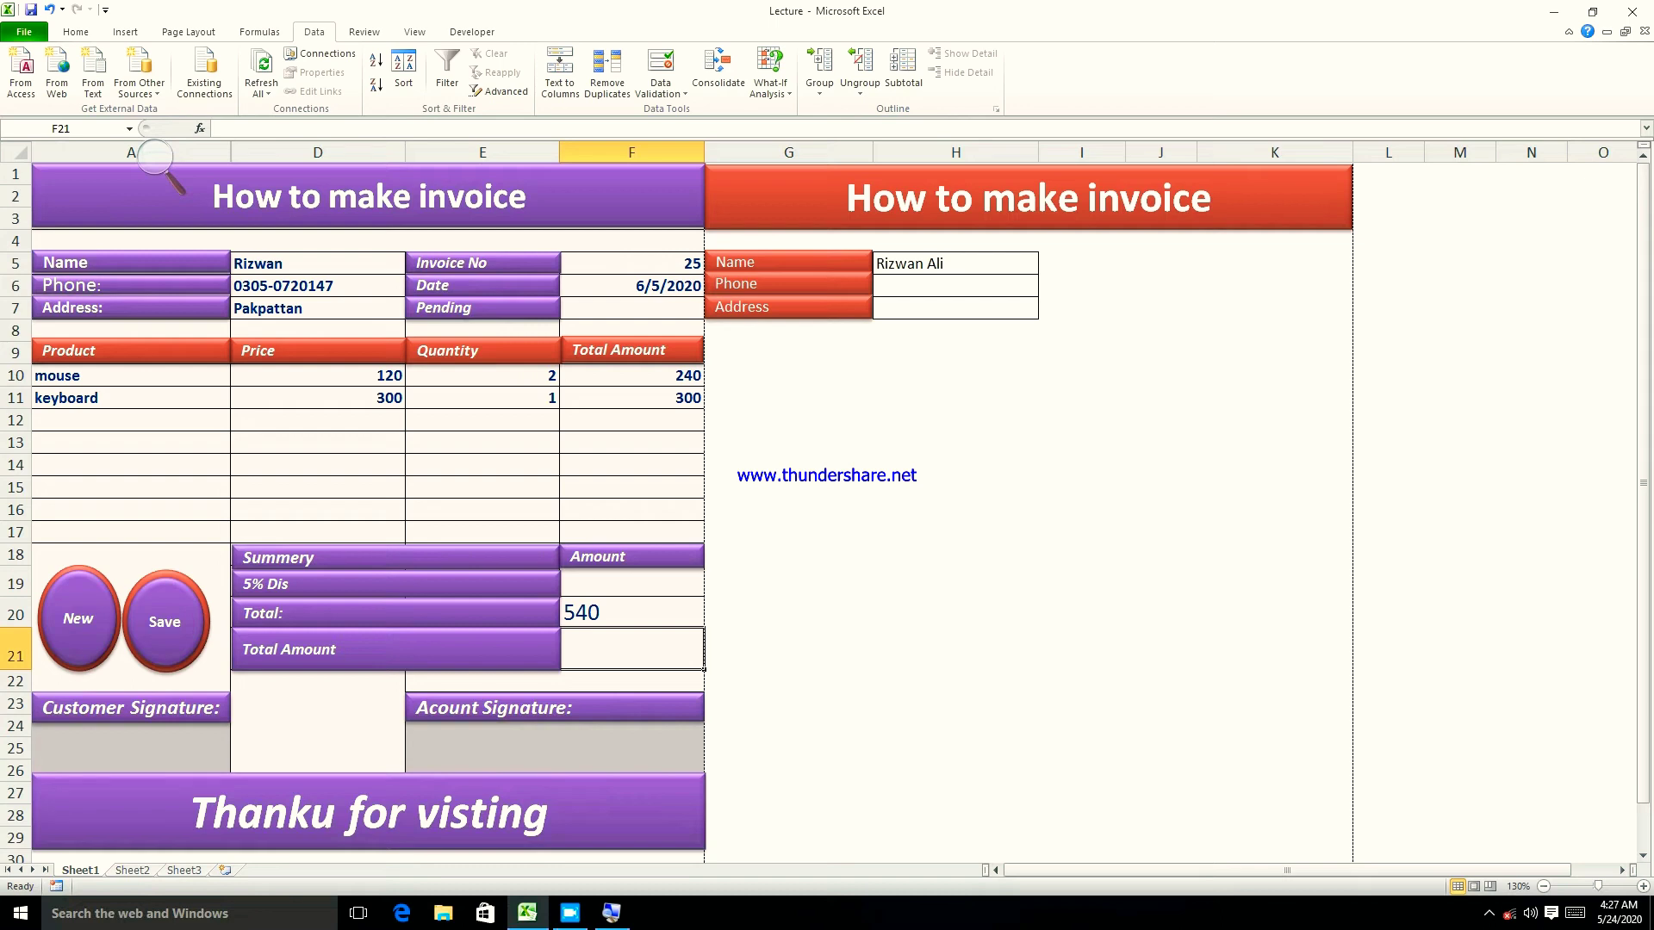
- Type the discount formula =F20*5% into the 5% Dis amount cell F19
click(595, 585)
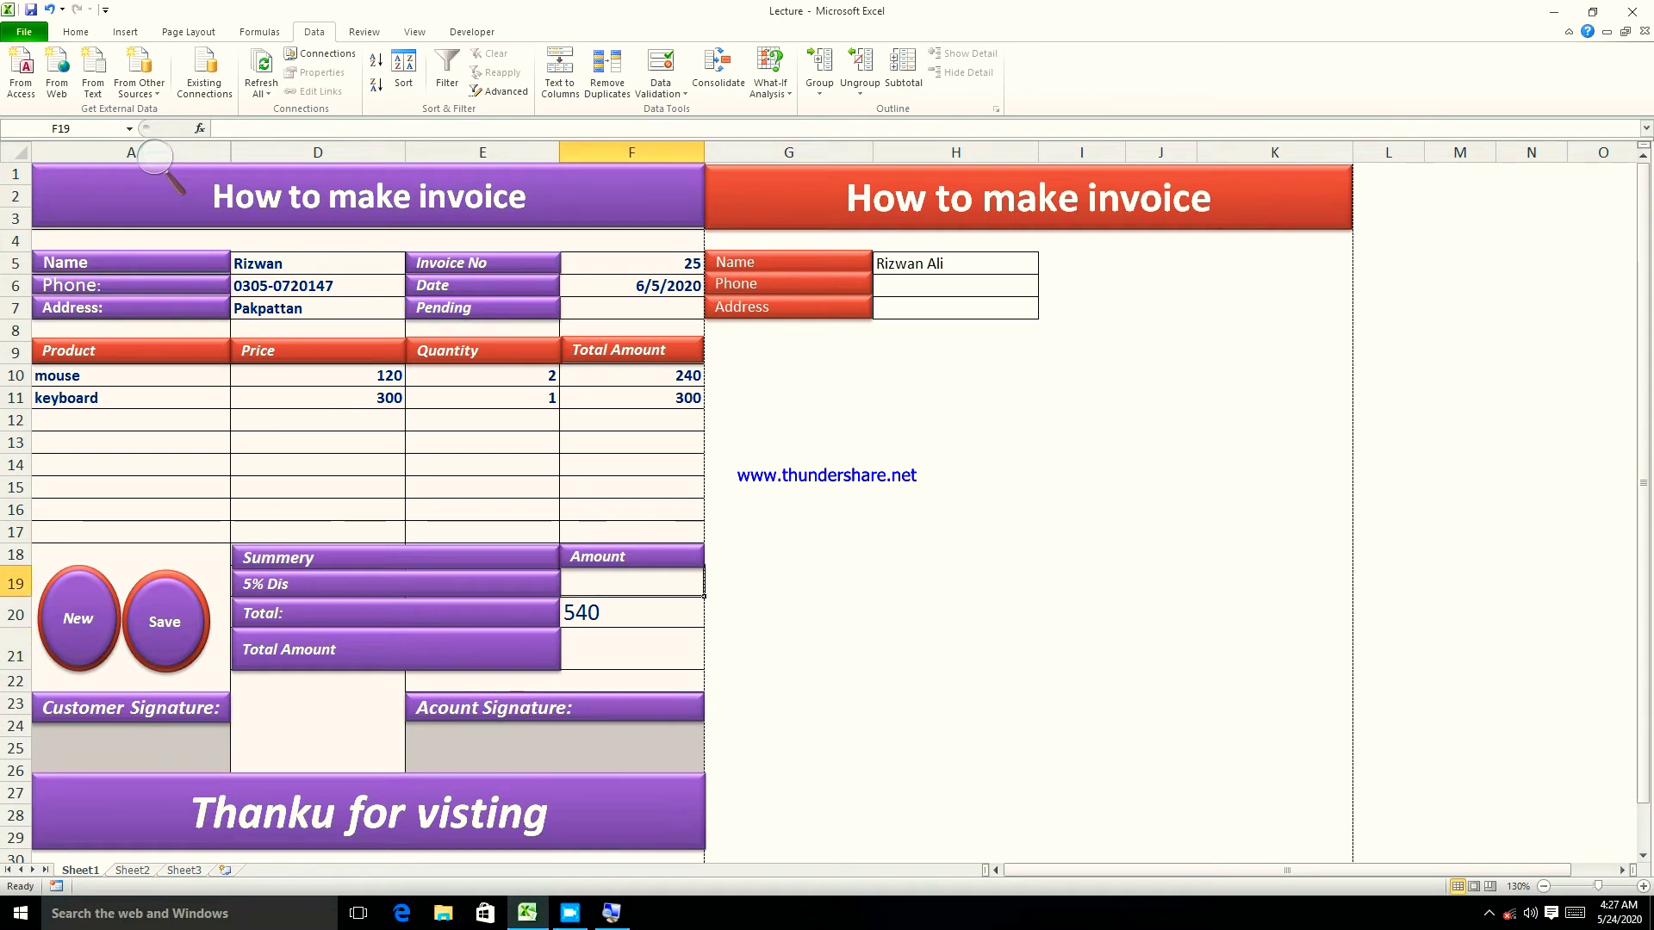
text(=)
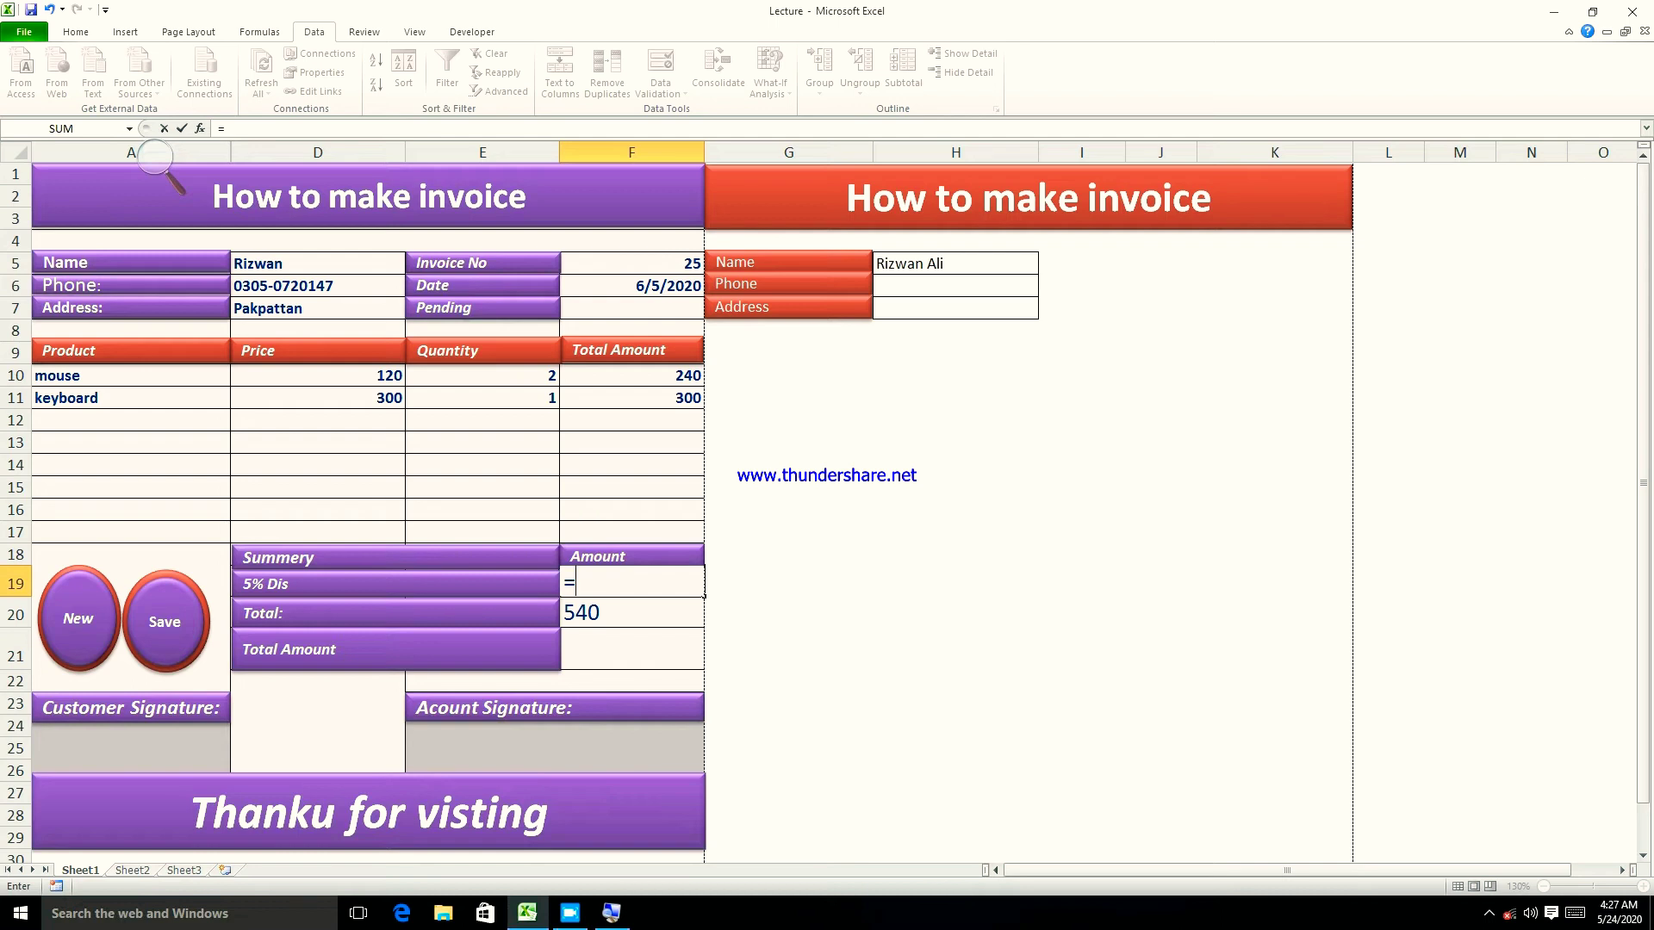
key(Down)
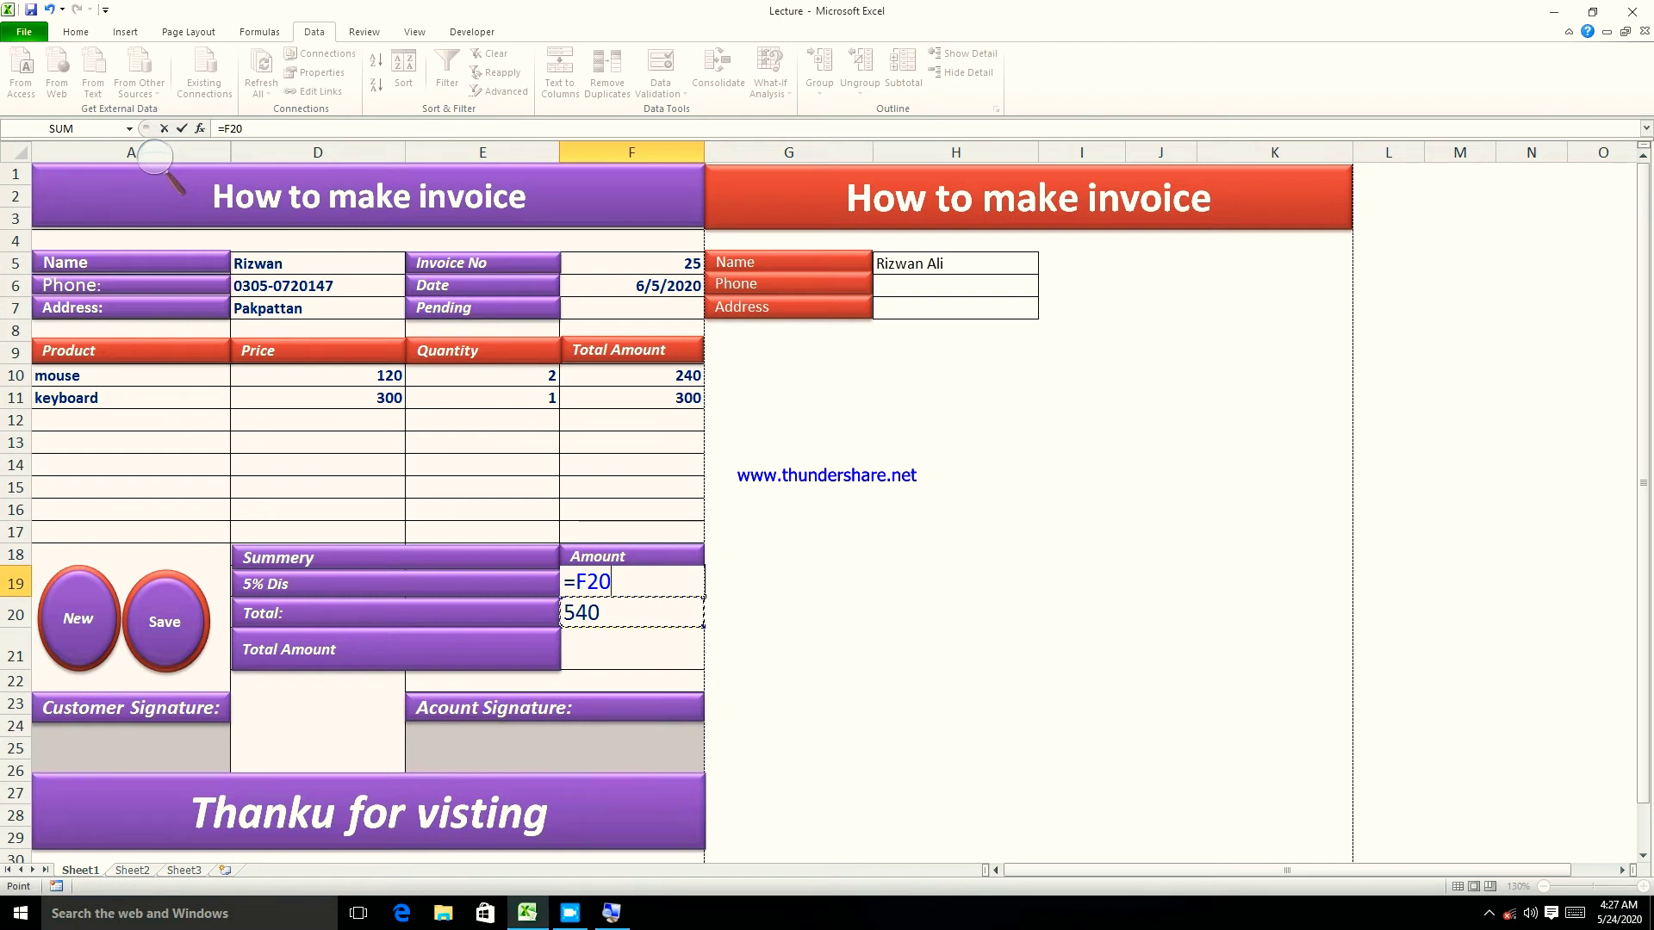
text(*)
text(5)
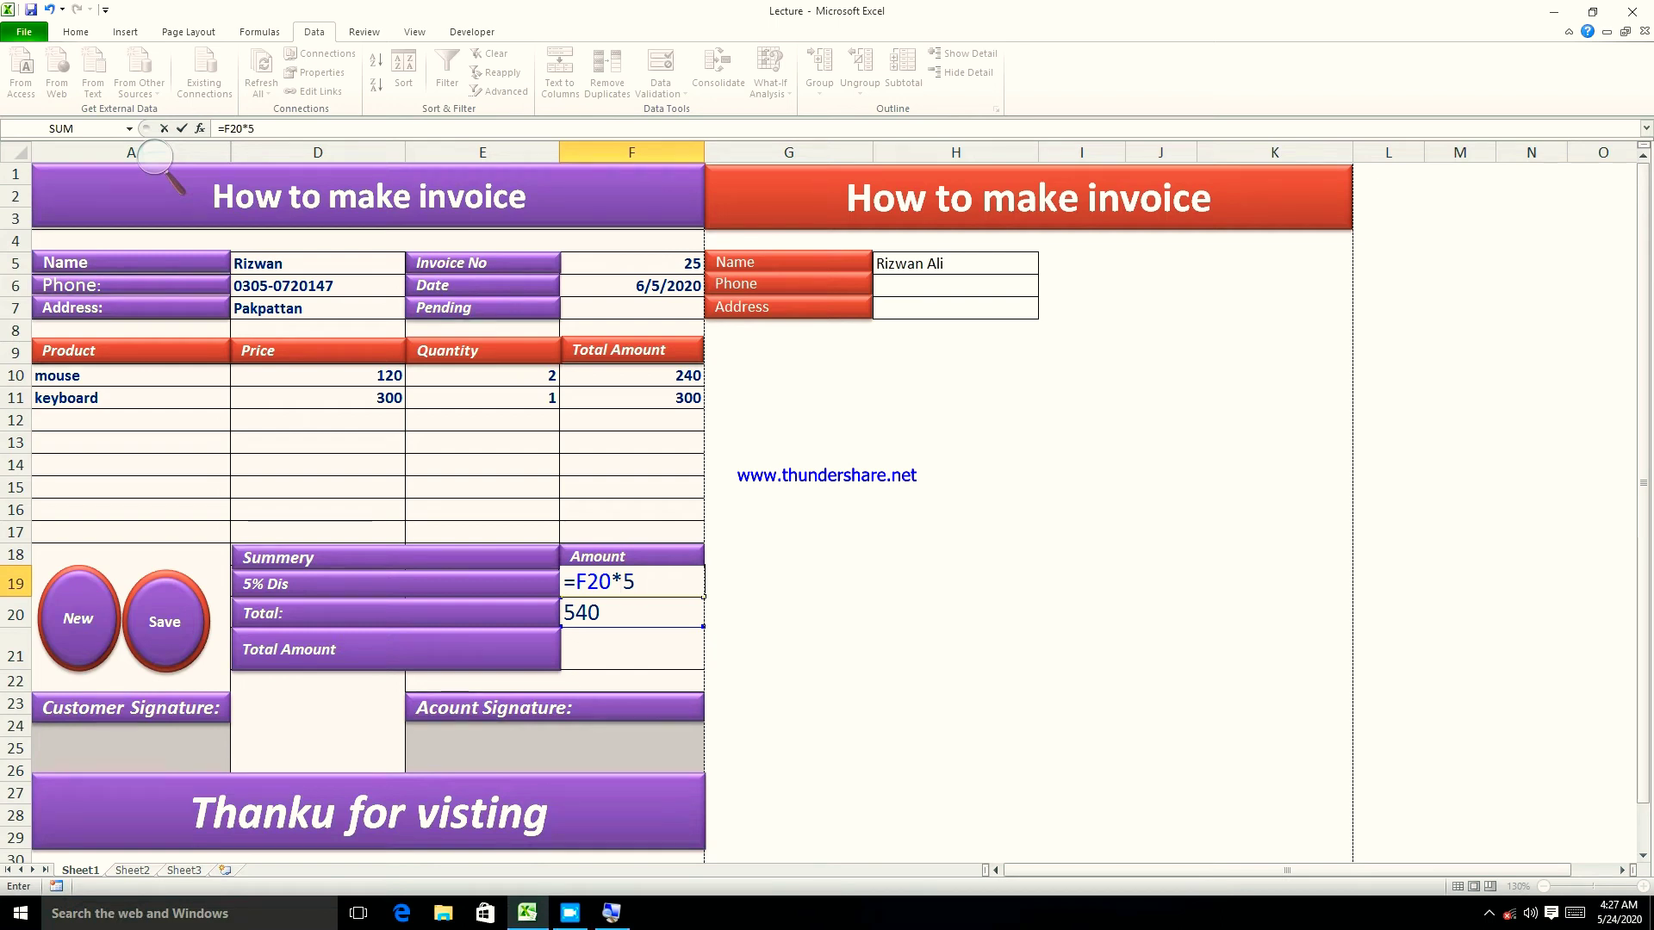
text(%)
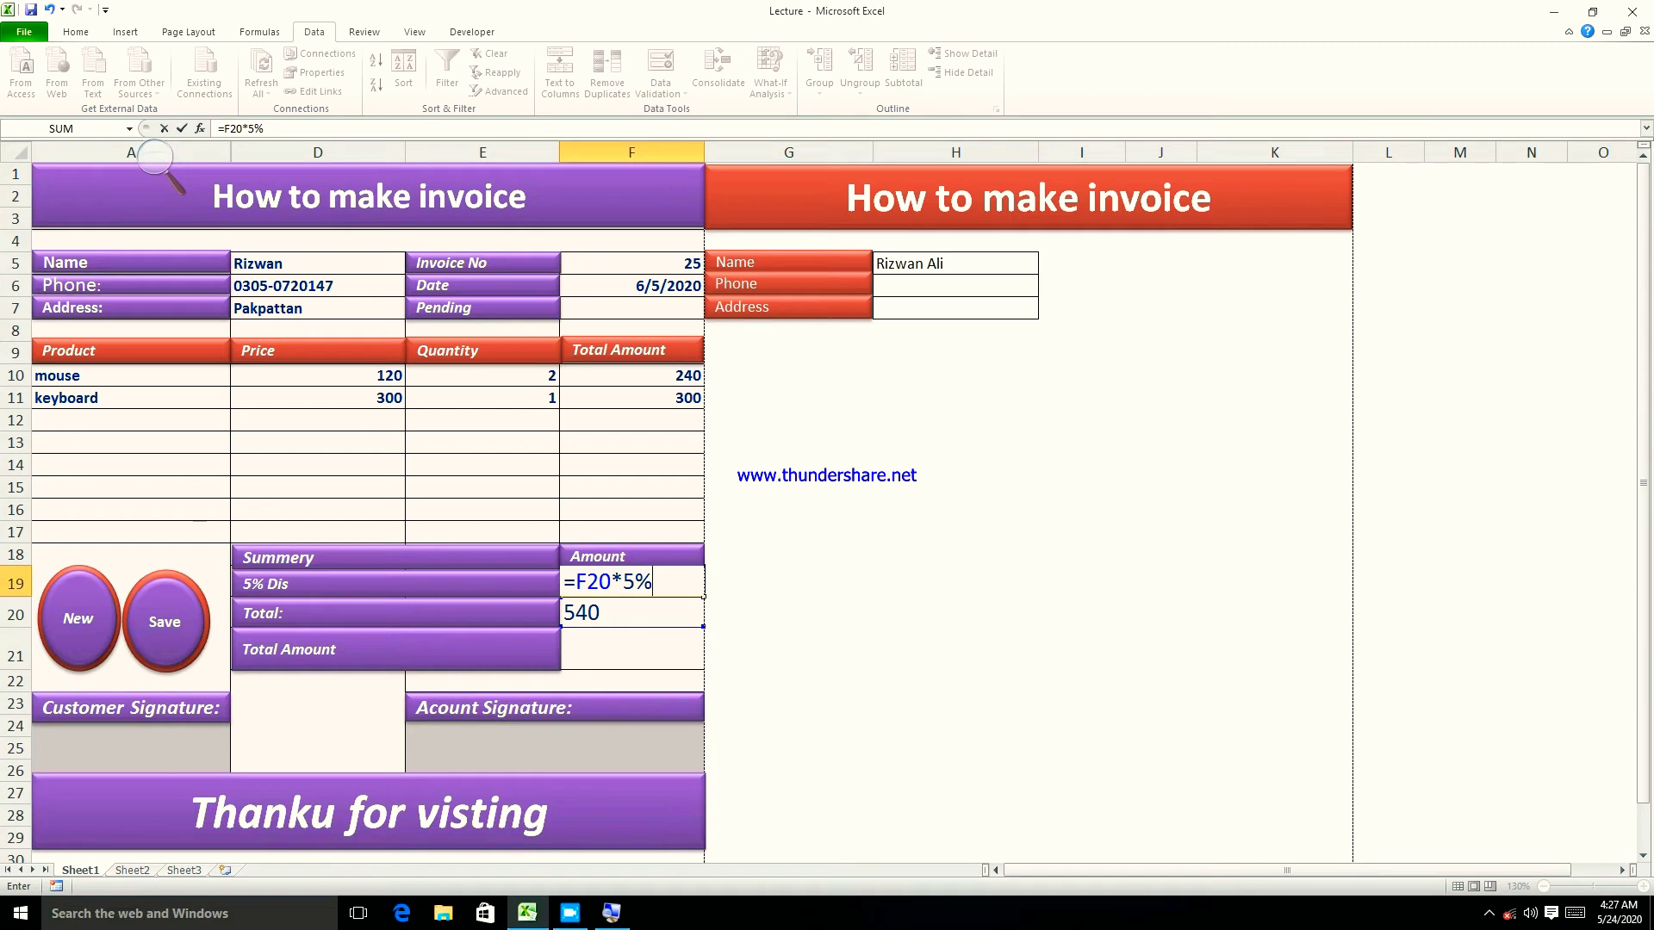